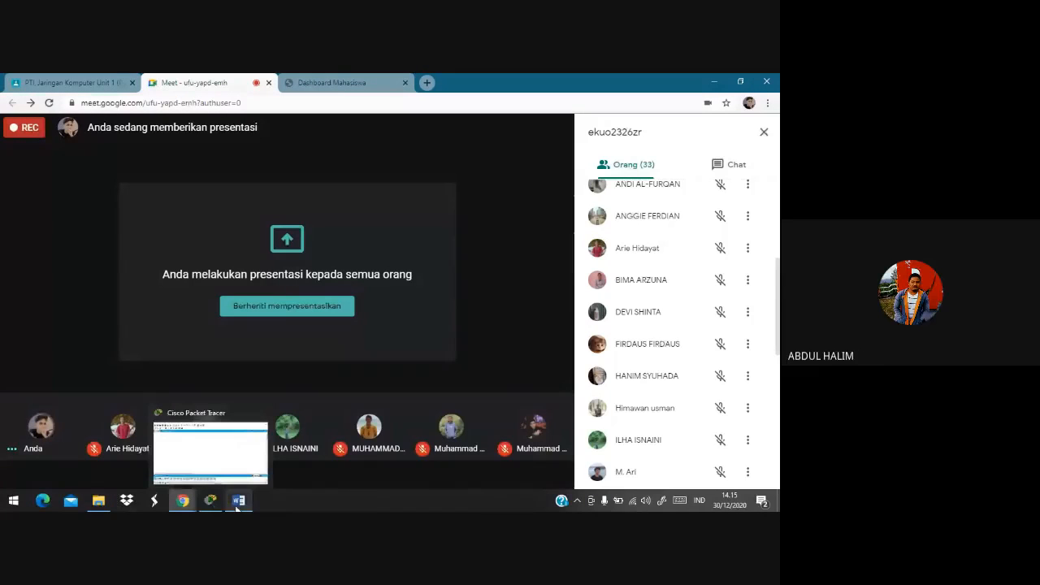
Bring the 'LATIHAN CISCO PAKET TRECCER' Word document in front of the Google Meet window
left_click(238, 501)
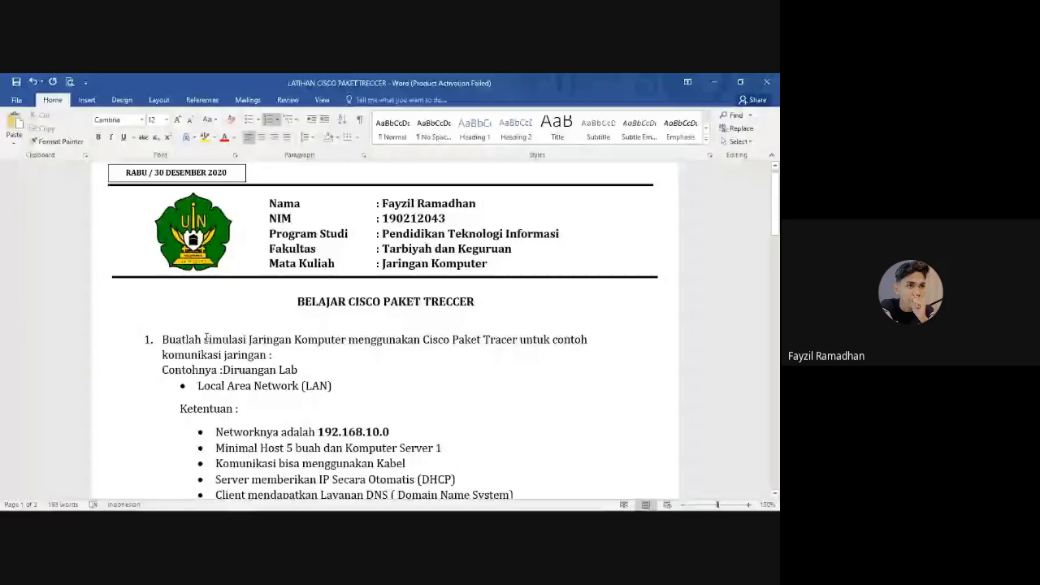
scroll(243, 345, "down", 1)
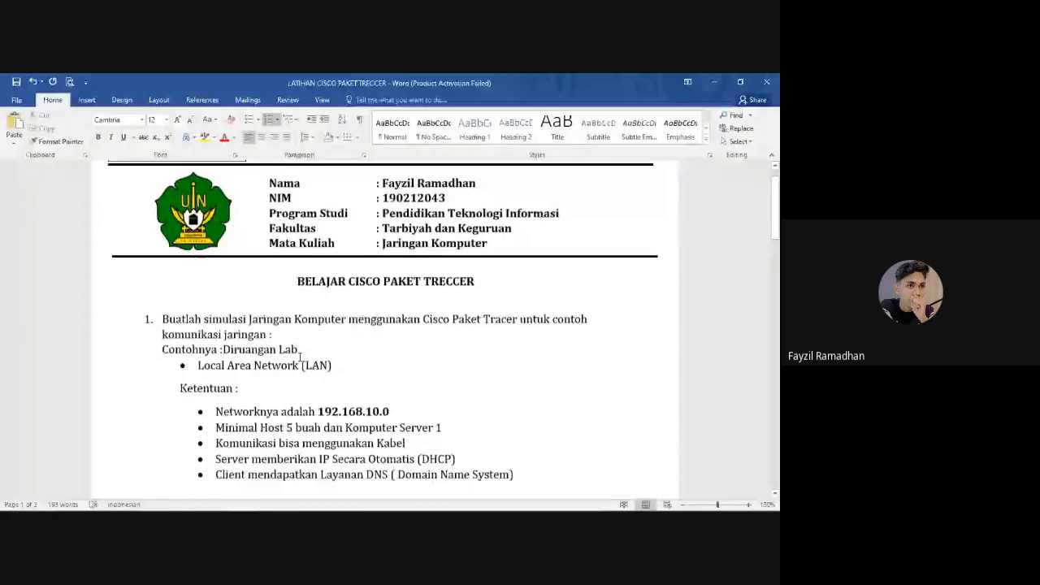
scroll(298, 354, "down", 10)
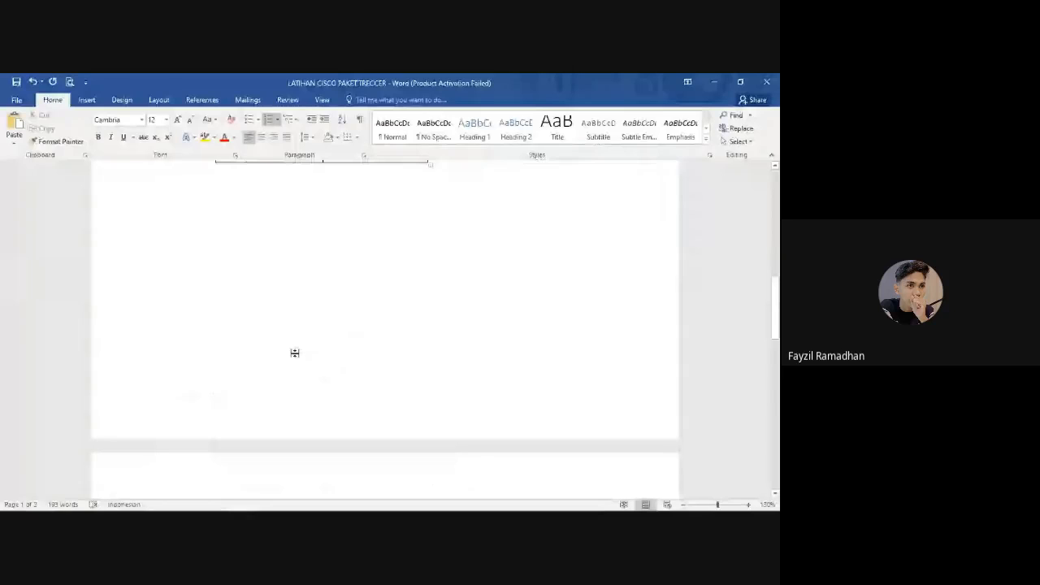
scroll(295, 354, "up", 7)
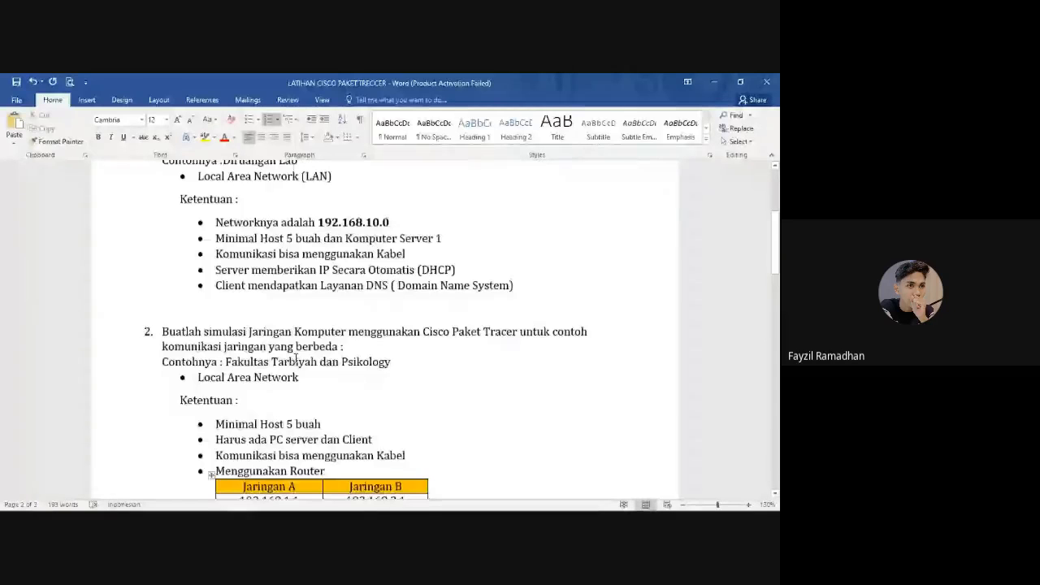
scroll(284, 325, "down", 2)
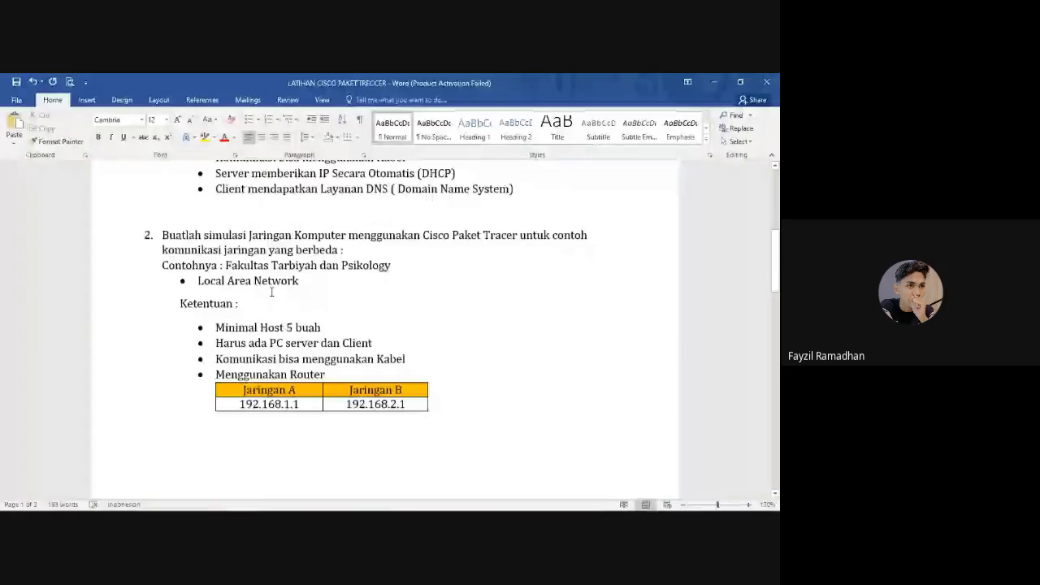
left_click(271, 293)
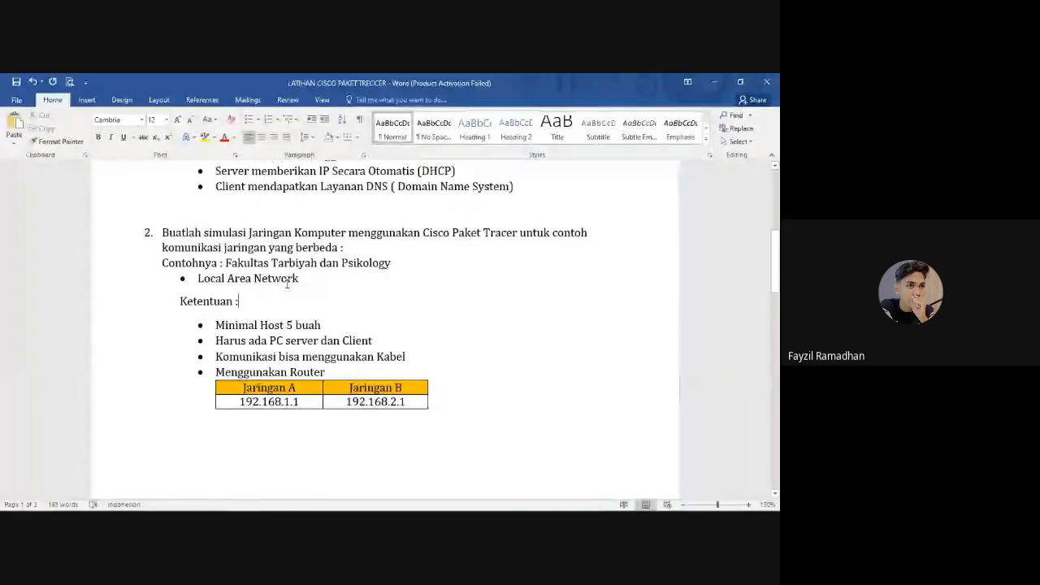
scroll(301, 286, "down", 5)
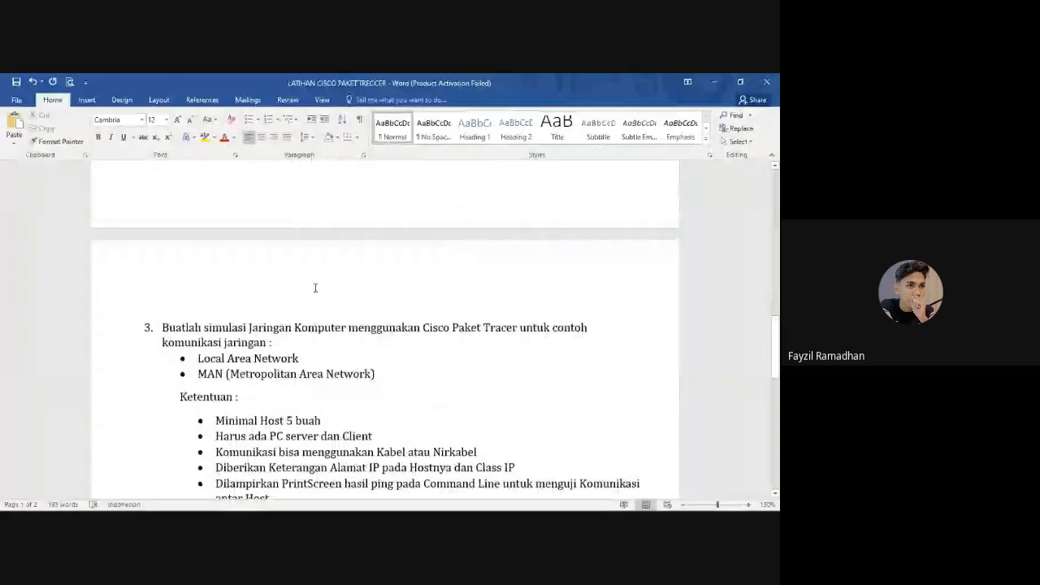
scroll(301, 286, "down", 10)
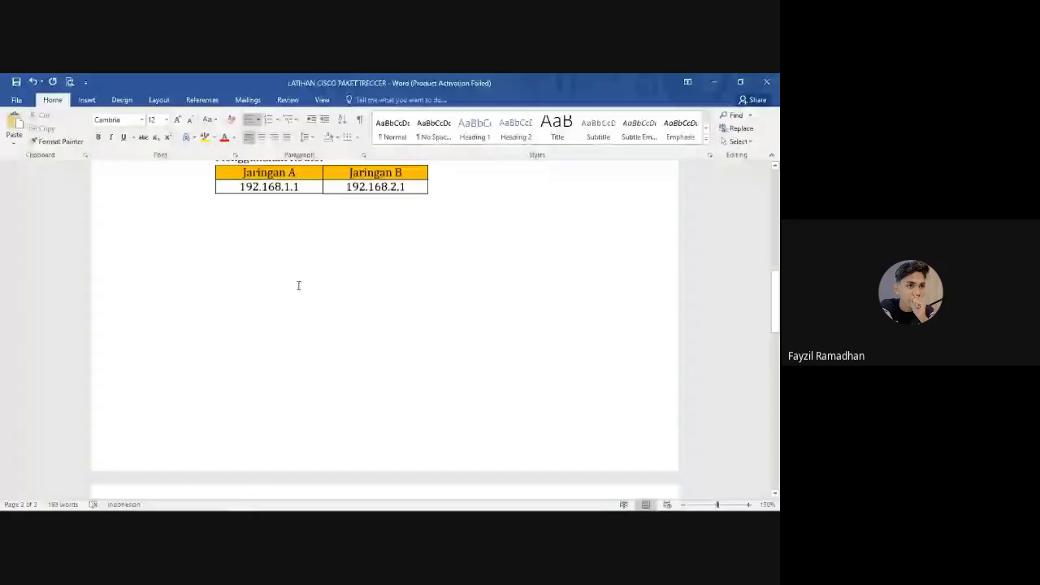
scroll(298, 285, "up", 15)
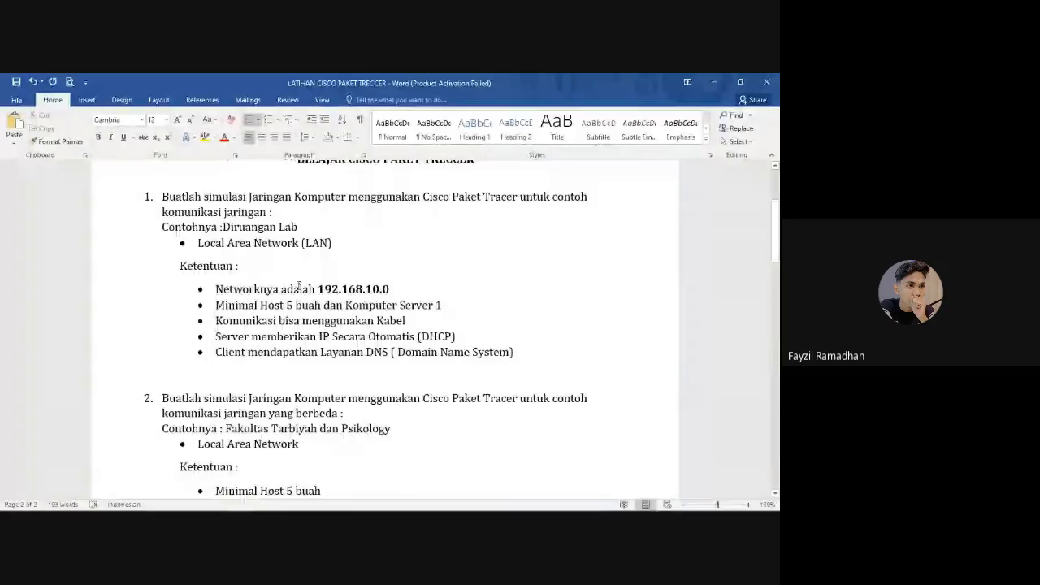
scroll(298, 287, "up", 2)
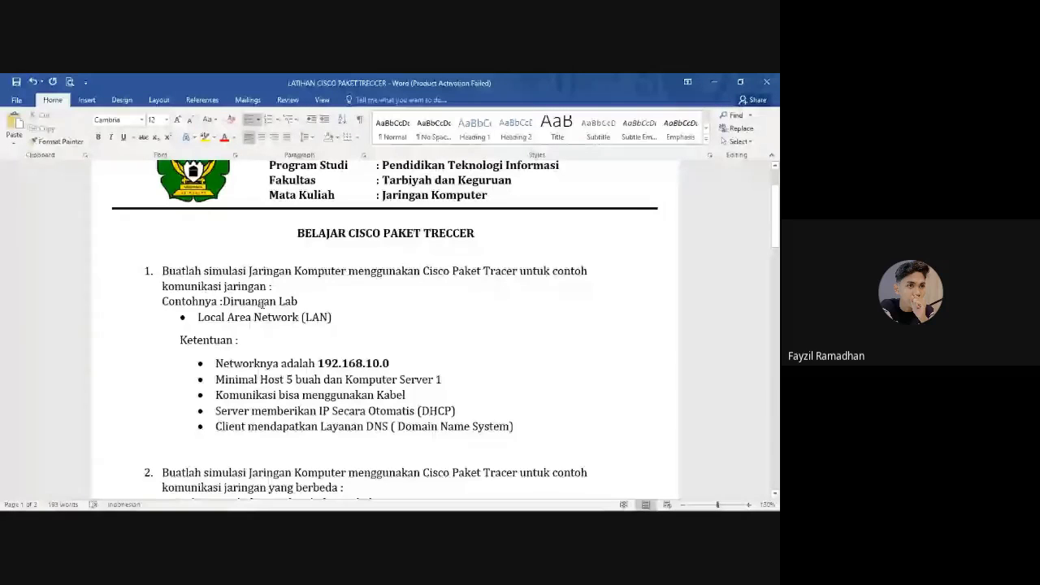
Append 'PTI' so the example reads 'Diruangan Lab PTI', then switch to Packet Tracer
left_click(310, 303)
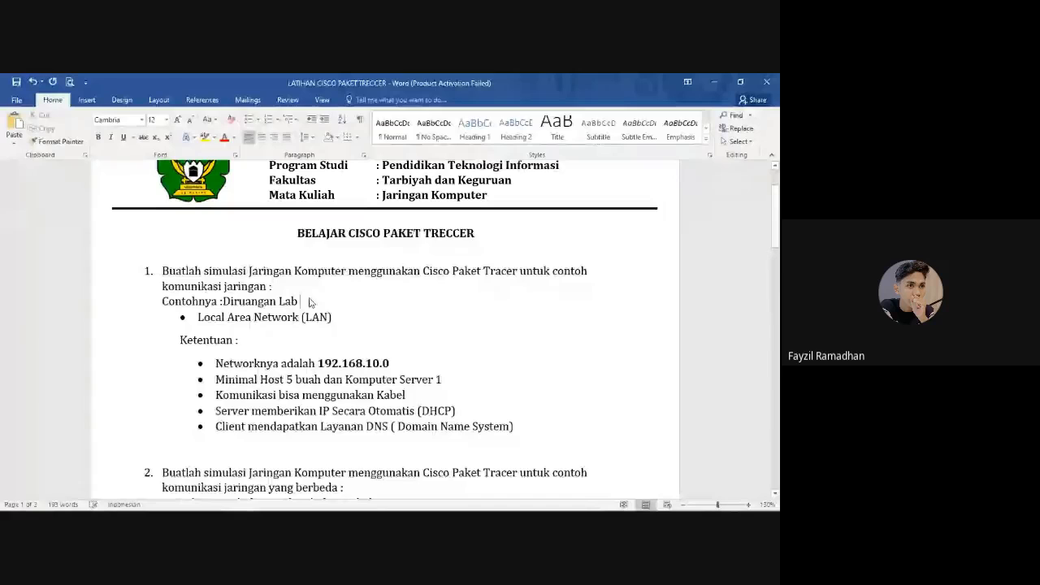
type("PTI")
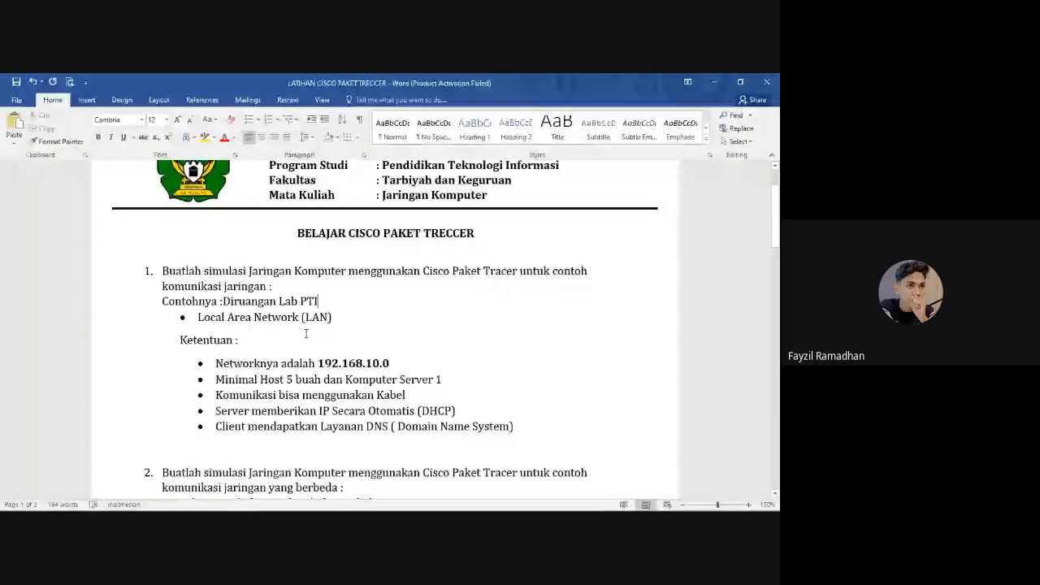
scroll(289, 350, "down", 1)
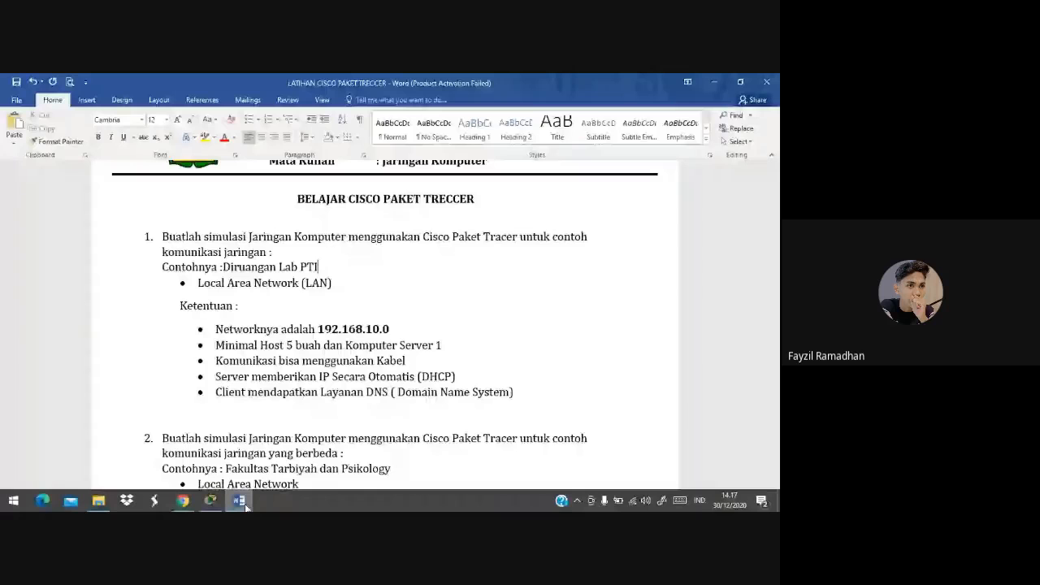
left_click(240, 501)
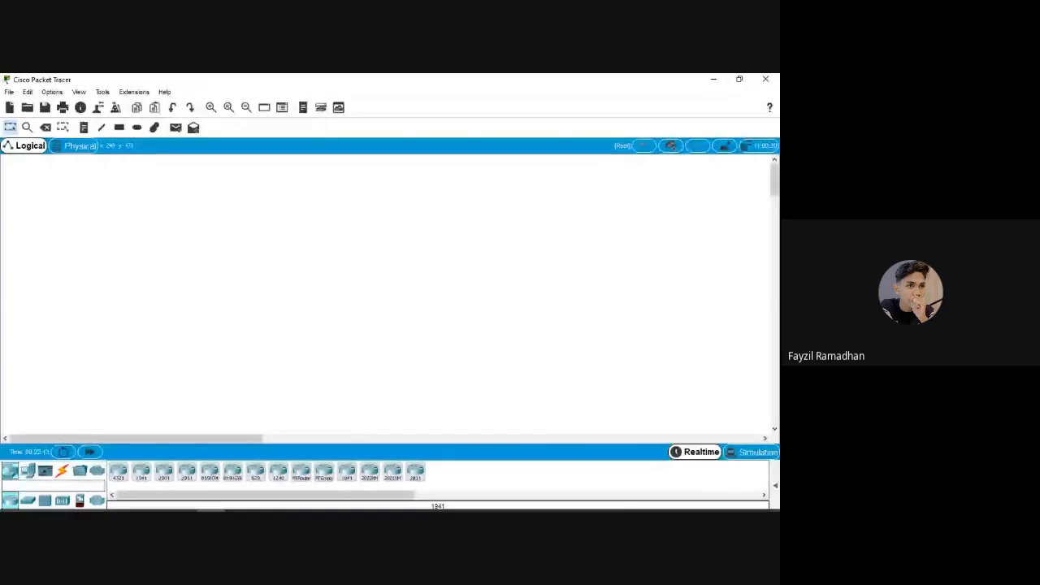
Place five PC-PT end devices, PC0–PC4, in a row and align PC4 with the others
left_click(184, 502)
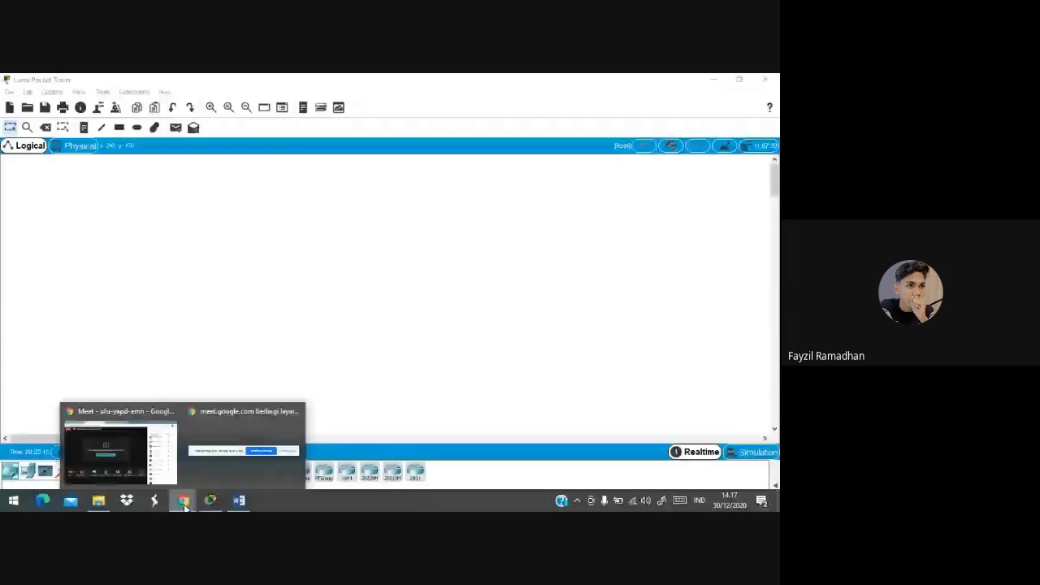
left_click(155, 370)
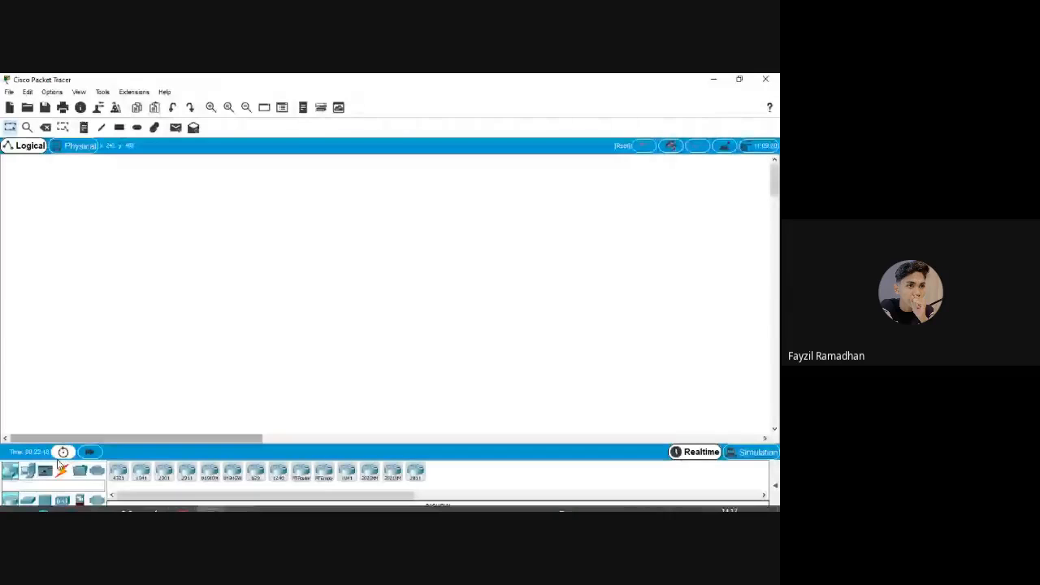
left_click(13, 474)
left_click(28, 471)
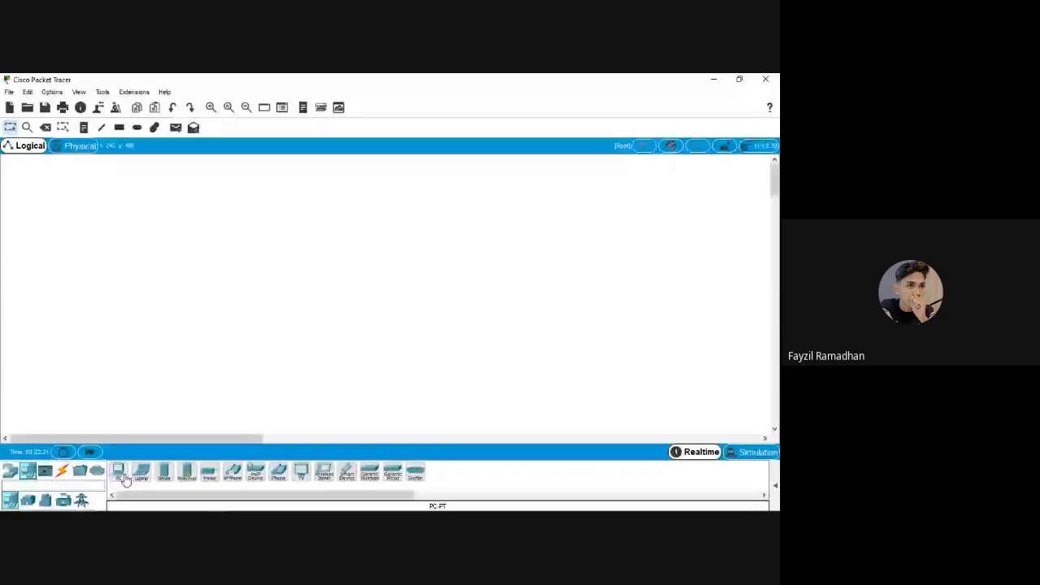
left_click_drag(125, 480, 133, 313)
left_click(120, 473)
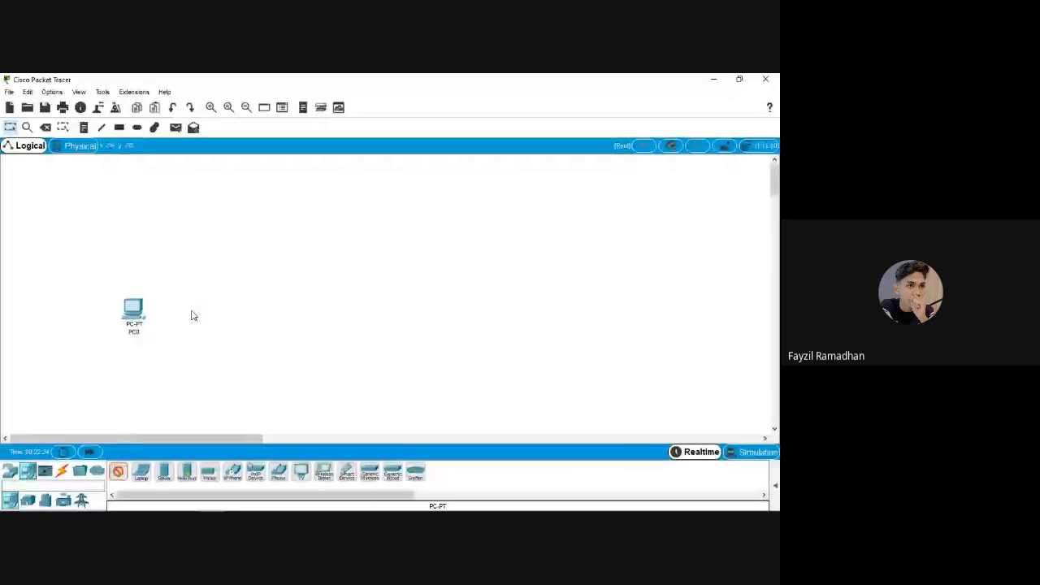
left_click(192, 315)
left_click(120, 473)
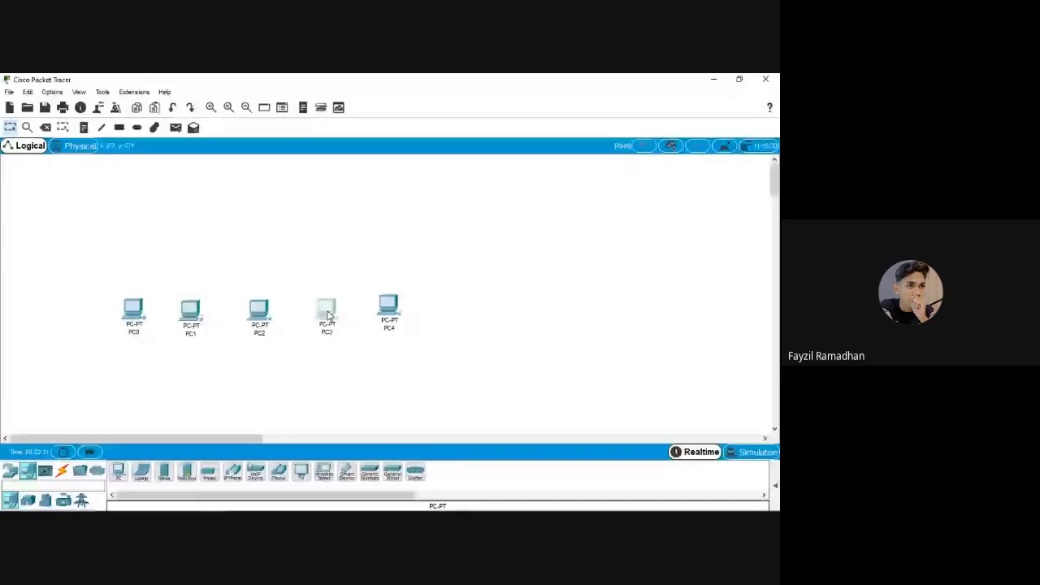
left_click_drag(389, 307, 391, 312)
left_click(497, 340)
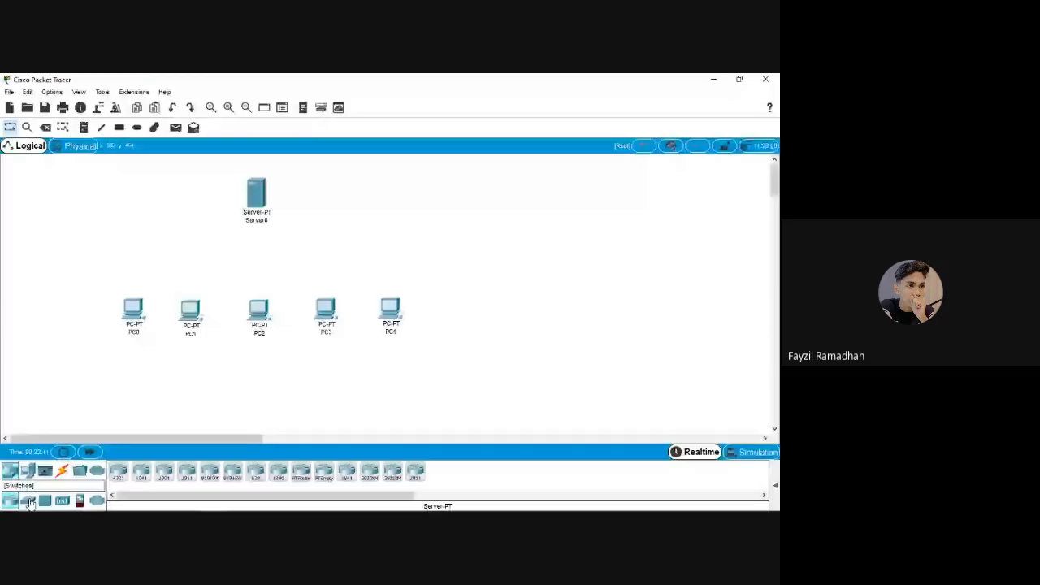
Place a 2960 switch, Switch0, below Server0
left_click(28, 502)
left_click(119, 472)
left_click(263, 258)
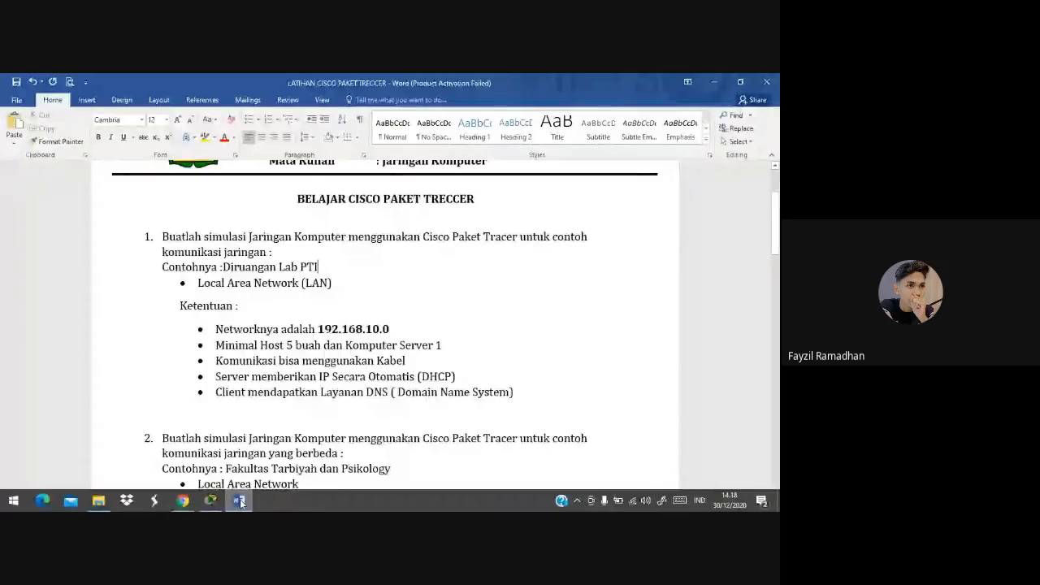
Write the note 'Networknya 192.168.10.0' with 'IP KELAS C' on a new line
left_click(240, 503)
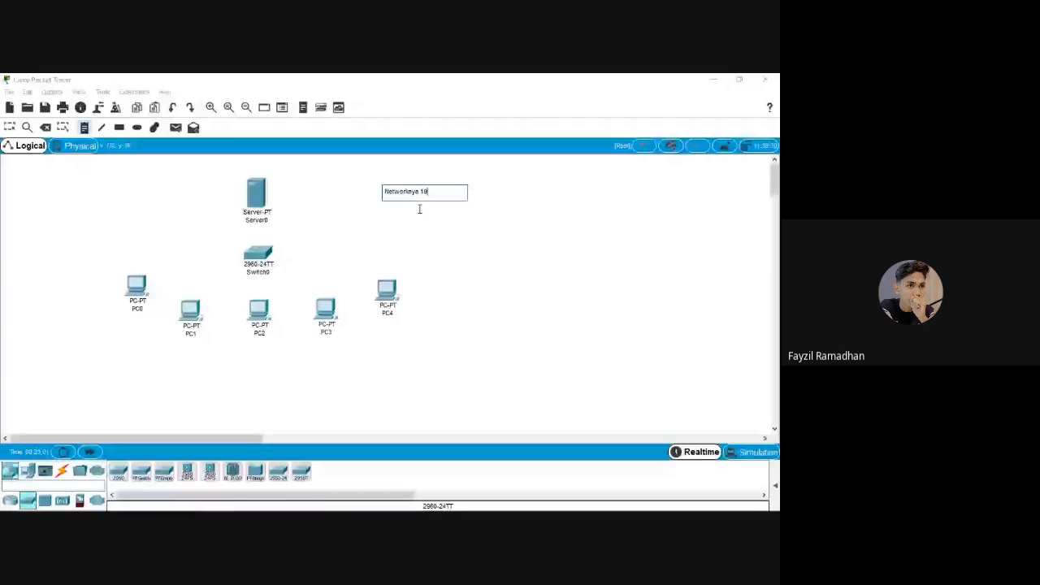
type("2.168.10")
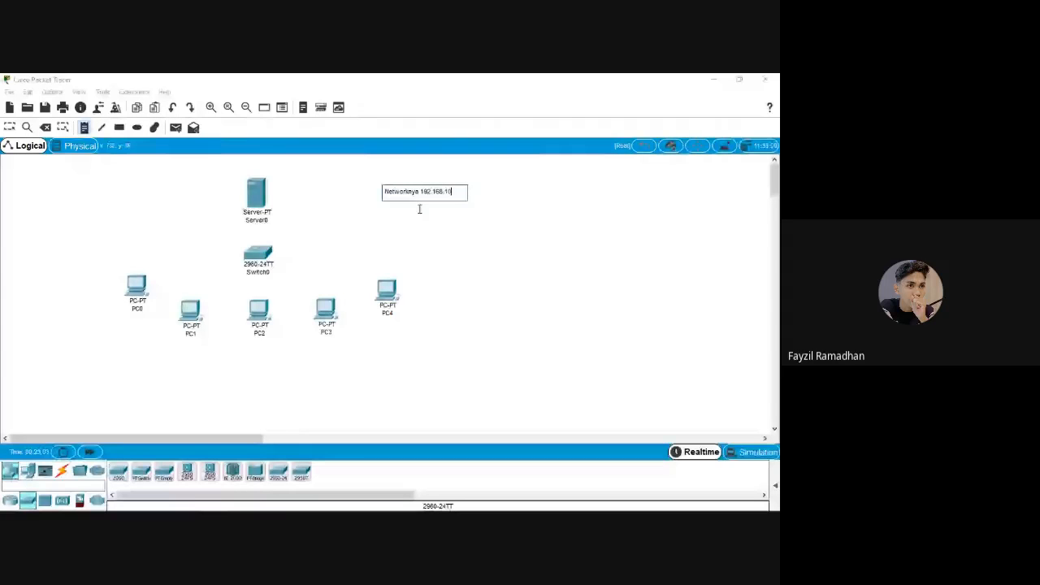
type(".0")
key("Return")
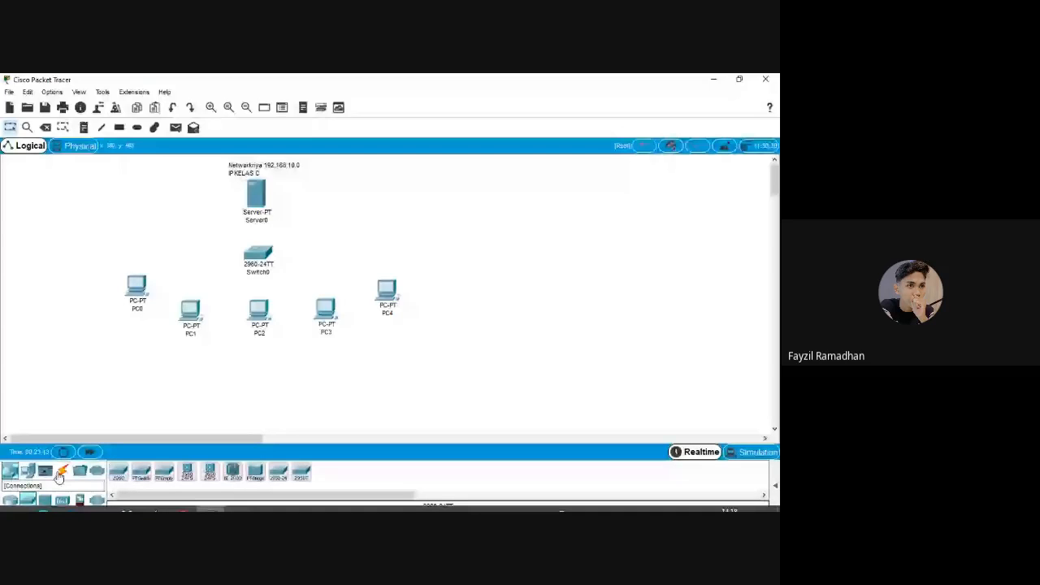
left_click(59, 475)
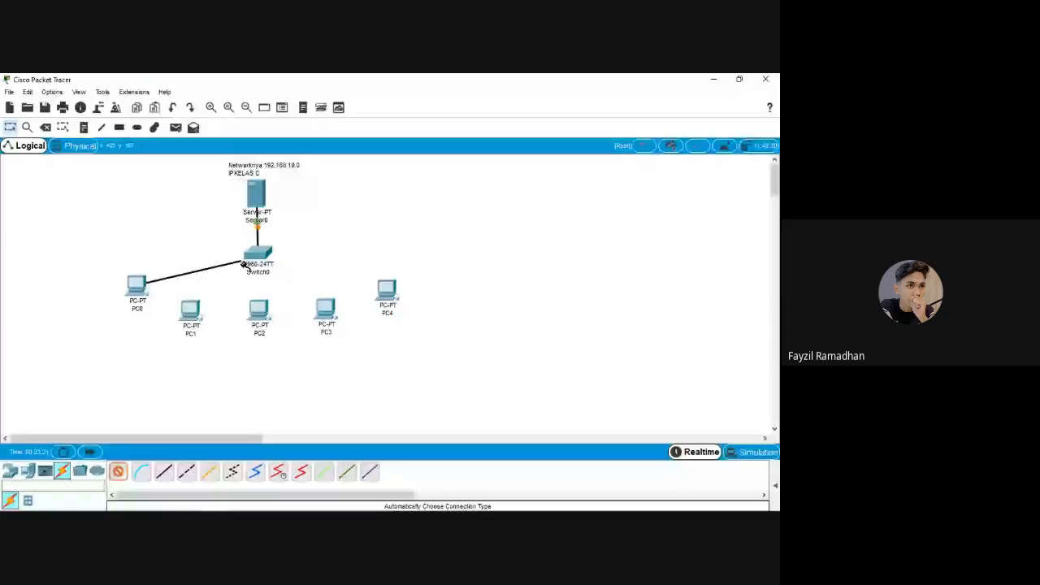
Cable PC0–PC4 to Switch0 with automatic connections, then box-select the whole diagram
left_click(253, 257)
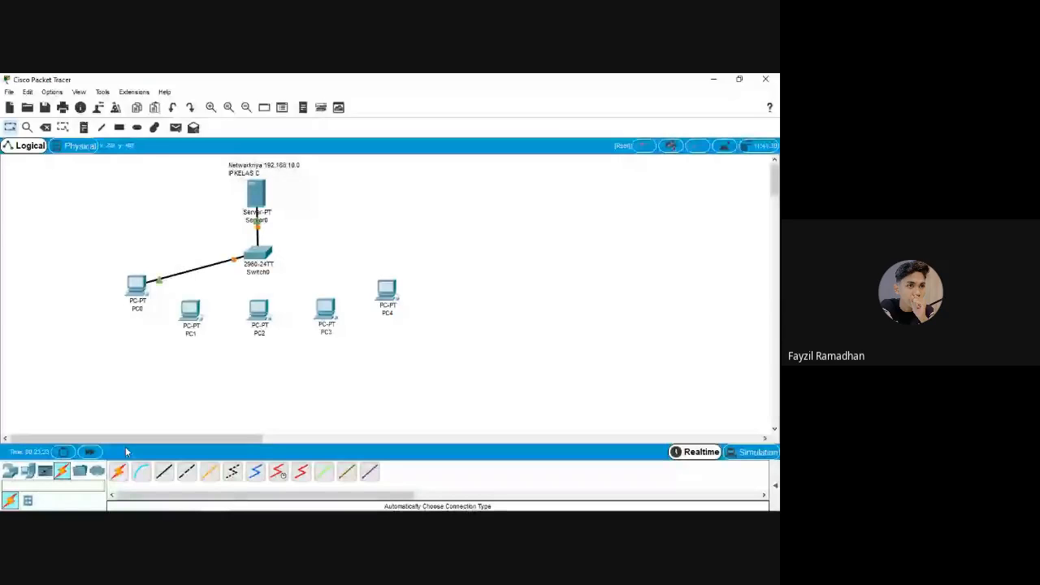
left_click(118, 471)
left_click(191, 310)
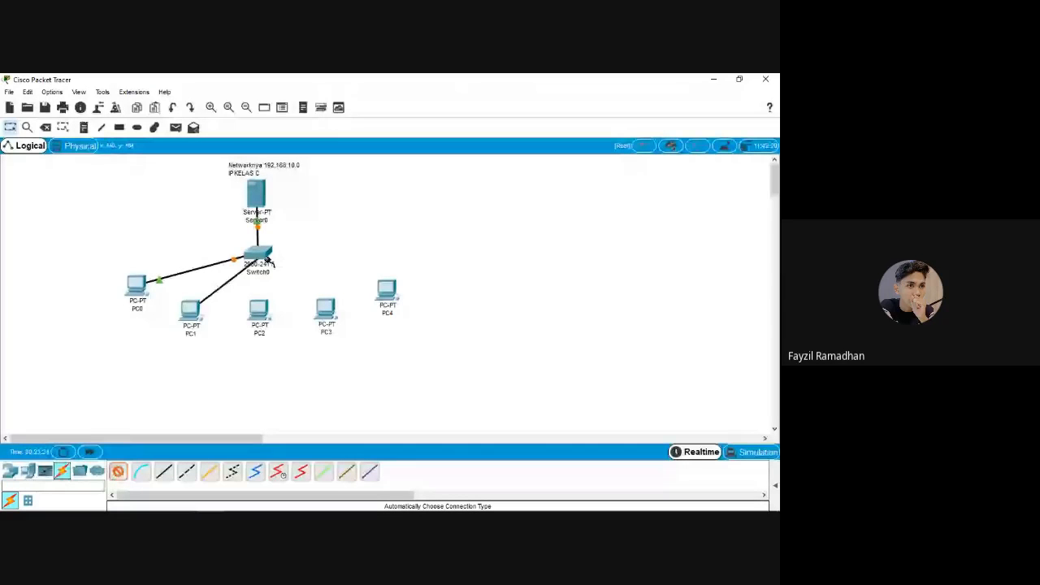
left_click(267, 259)
left_click(259, 310)
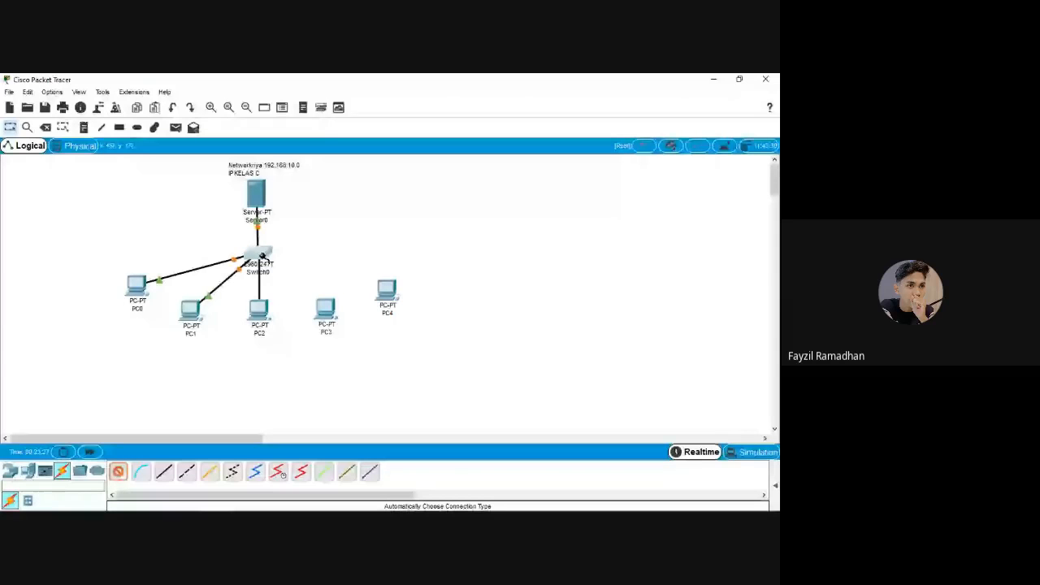
left_click(263, 257)
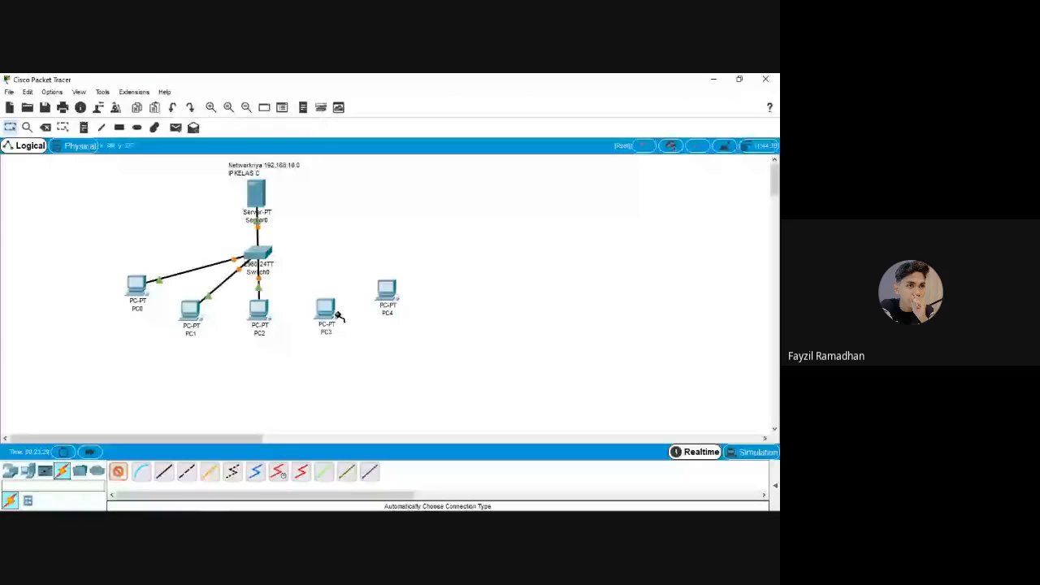
left_click(339, 316)
left_click(268, 259)
left_click(117, 472)
left_click(386, 290)
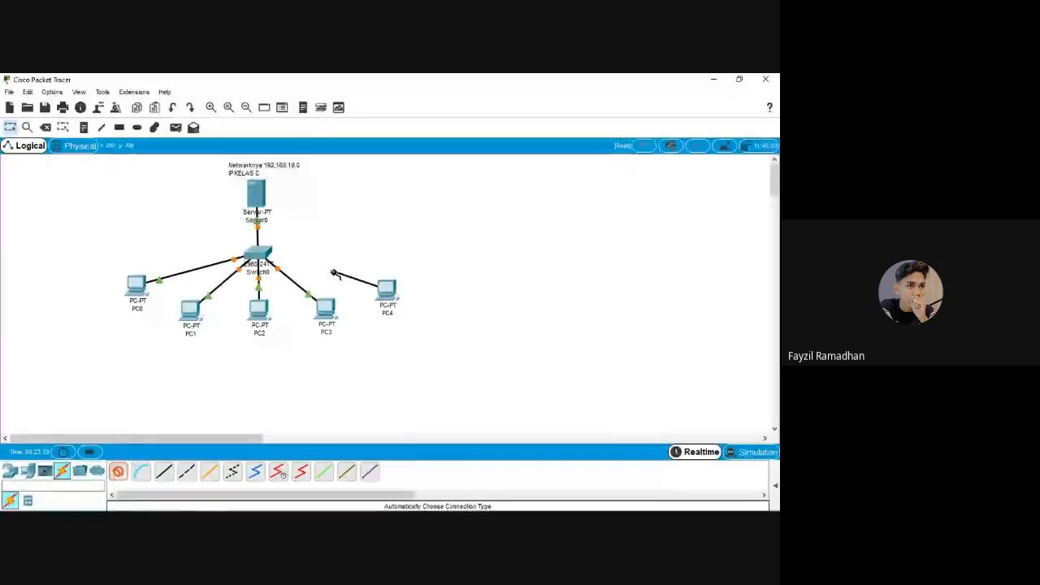
left_click(268, 257)
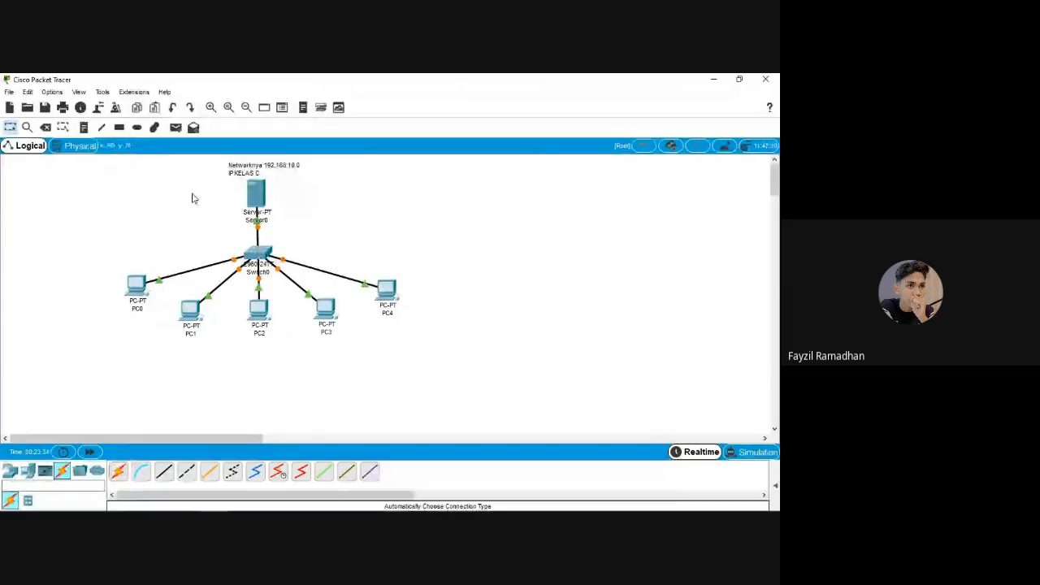
left_click_drag(132, 166, 460, 324)
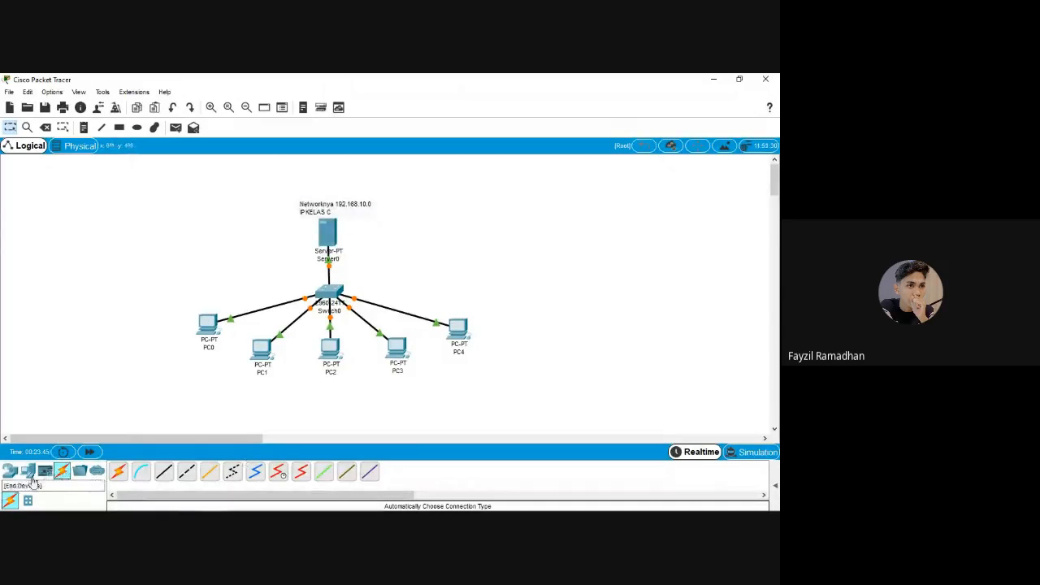
Add a note reading 'IPSERVER 192.168.10.1' just right of Server0
left_click(84, 126)
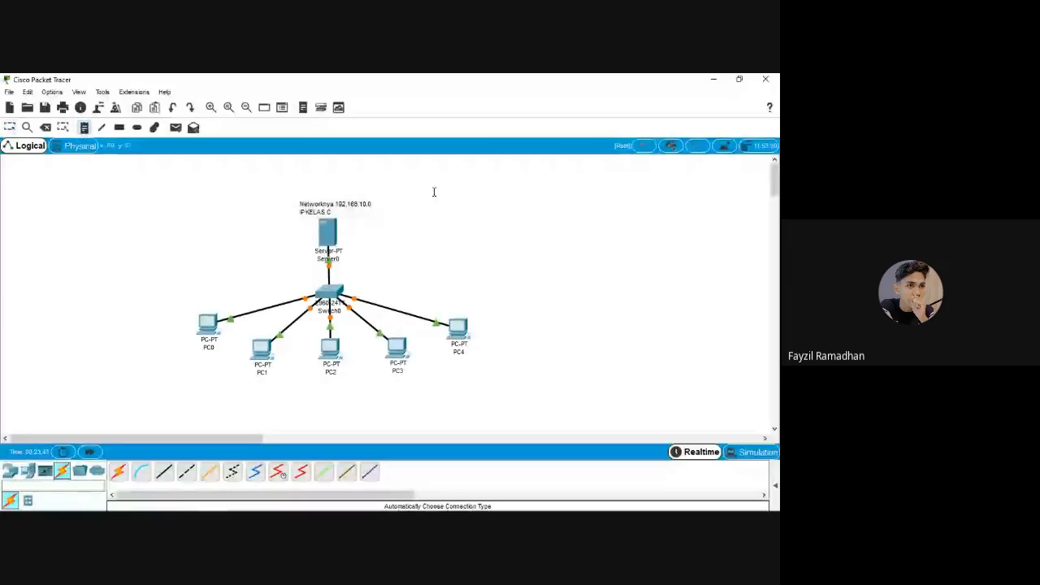
left_click(381, 229)
type("IP")
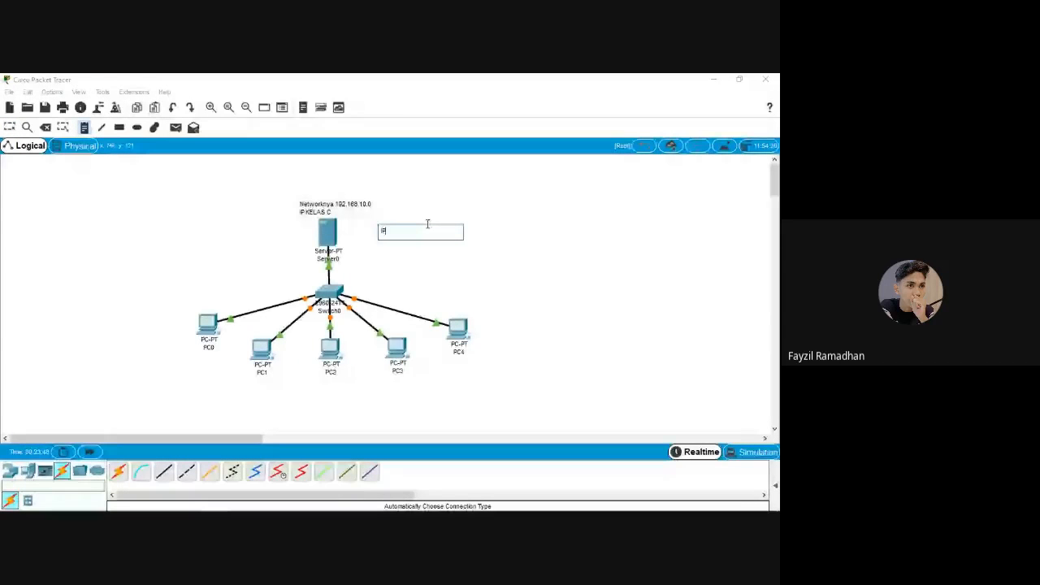
type("SERVER ")
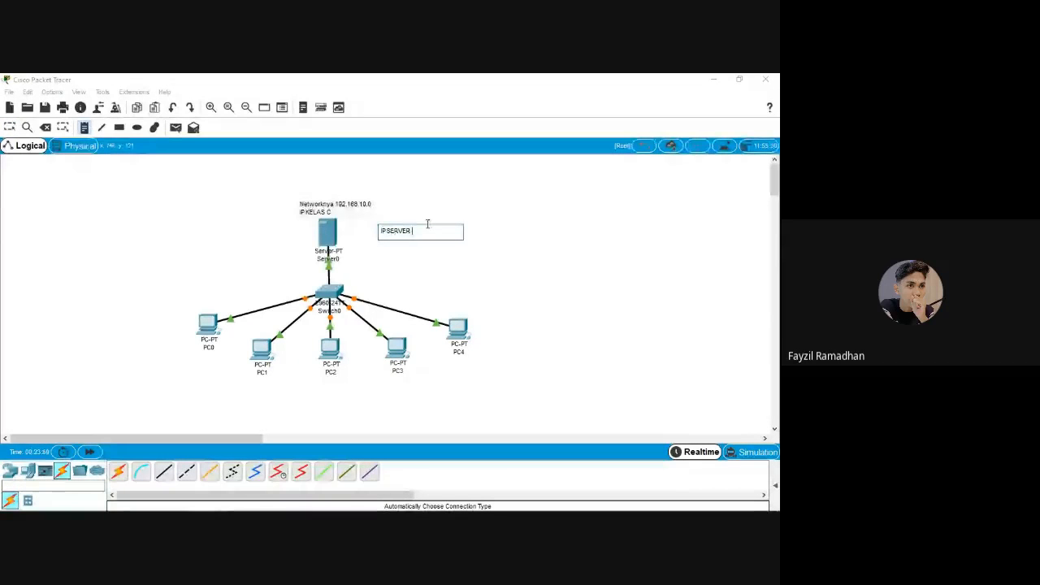
type("192.168.10.1")
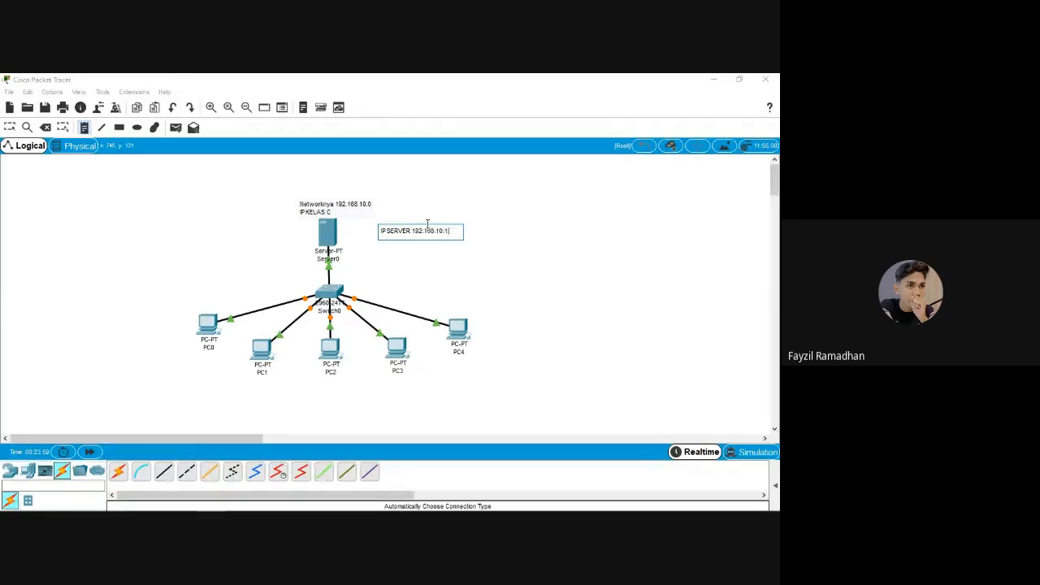
key("Escape")
left_click_drag(400, 230, 395, 231)
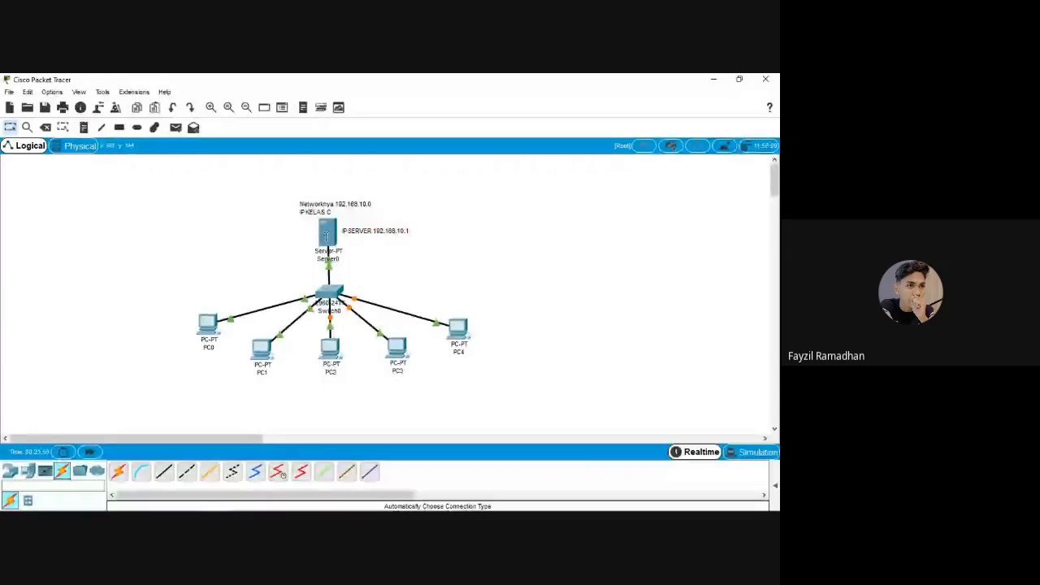
Set Server0's IP address to 192.168.10.1 with subnet mask 255.255.255.0
left_click(325, 236)
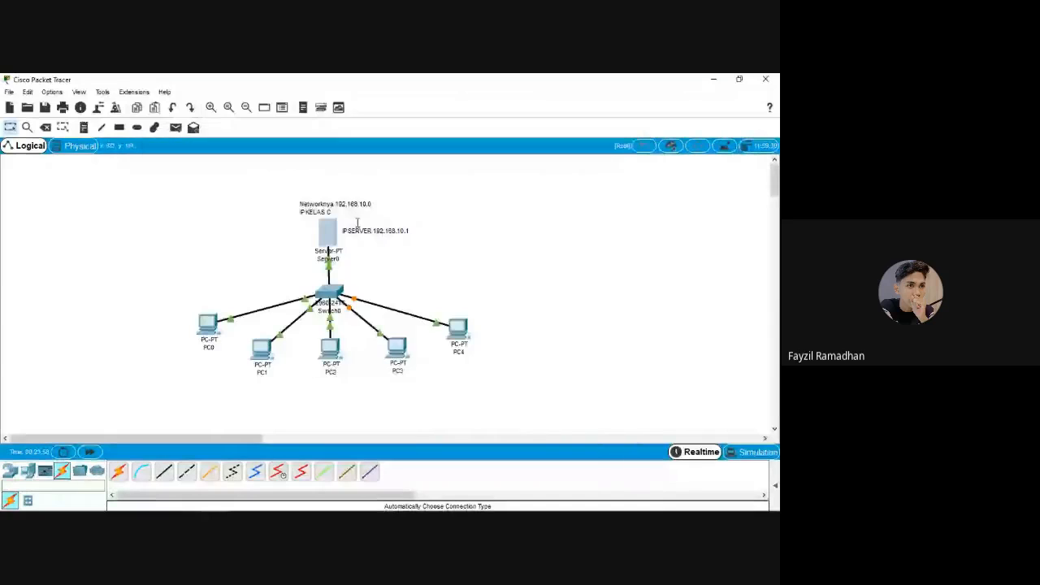
left_click(339, 240)
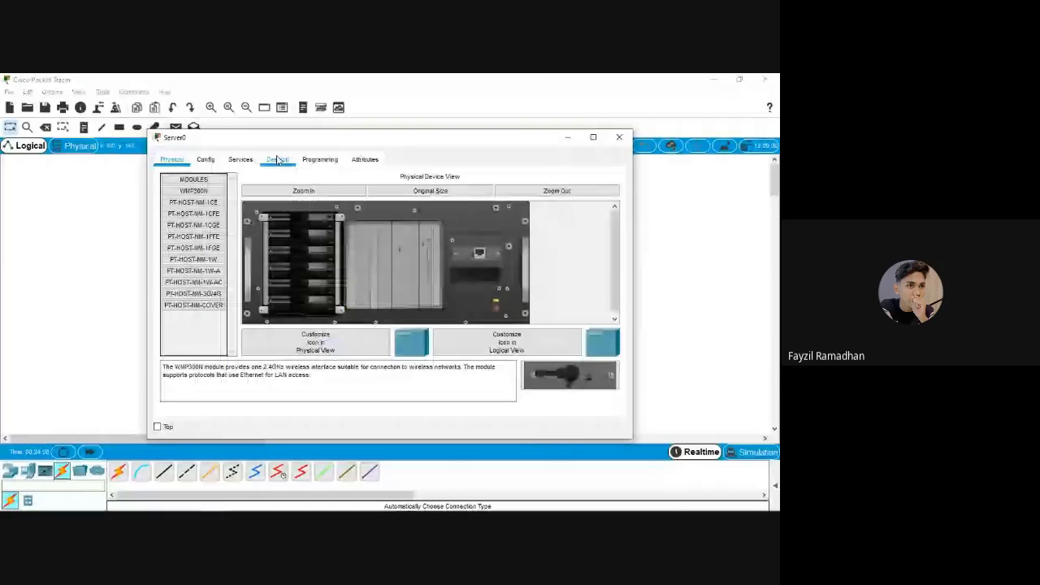
left_click(277, 160)
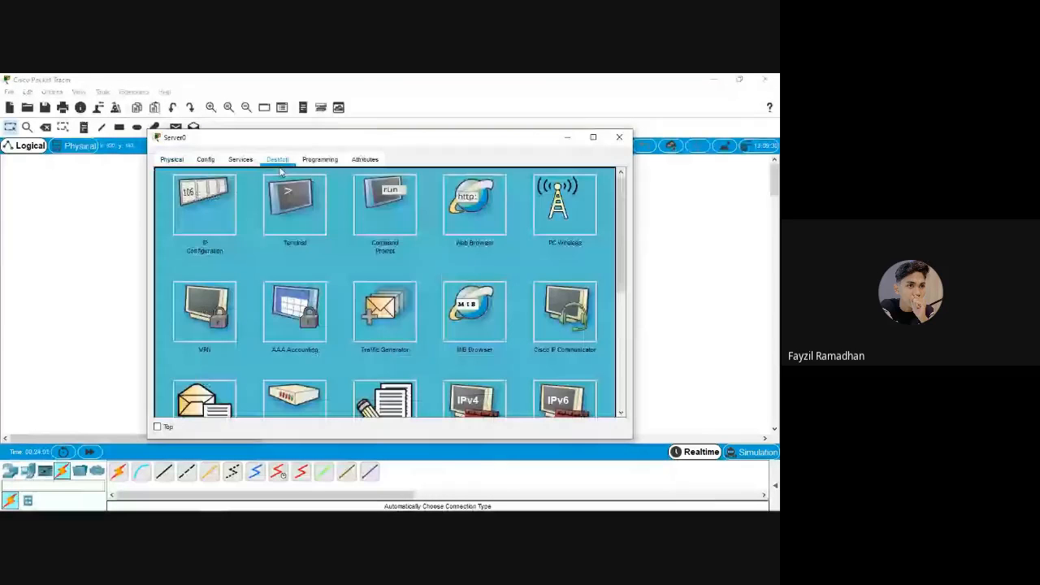
left_click(210, 210)
left_click(358, 191)
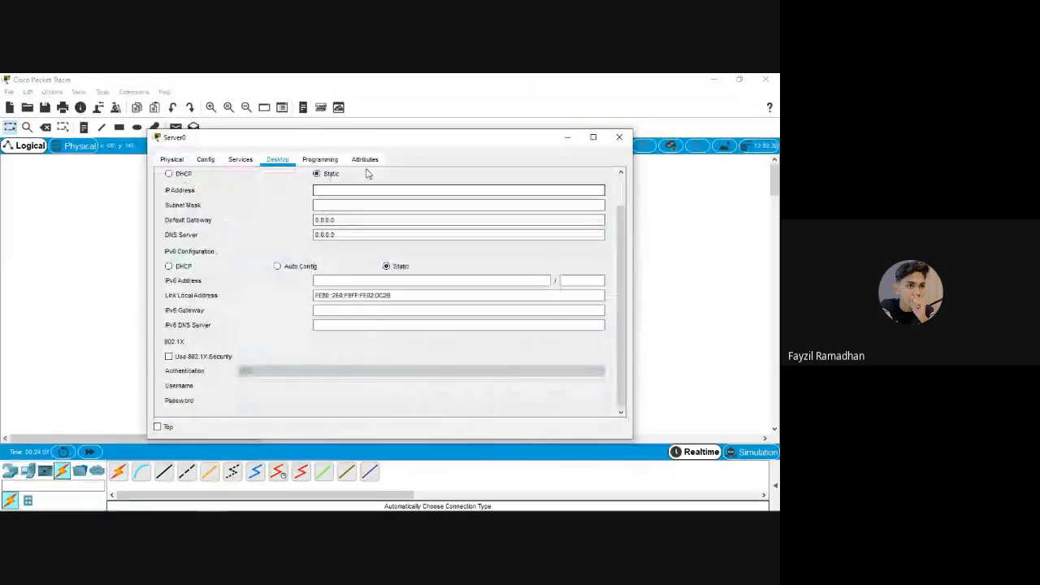
type("192.168.")
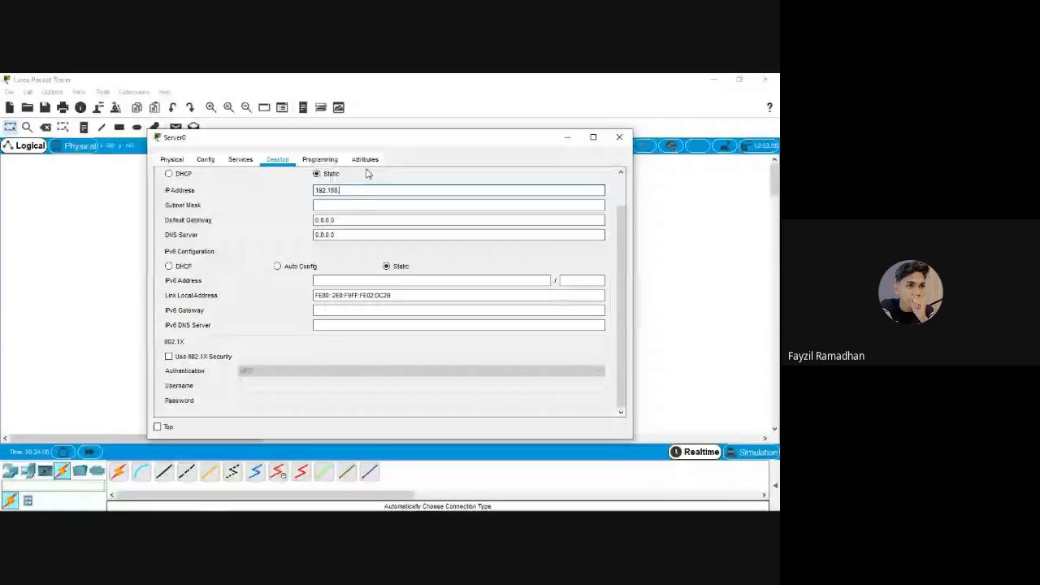
type("10.1")
key("Tab")
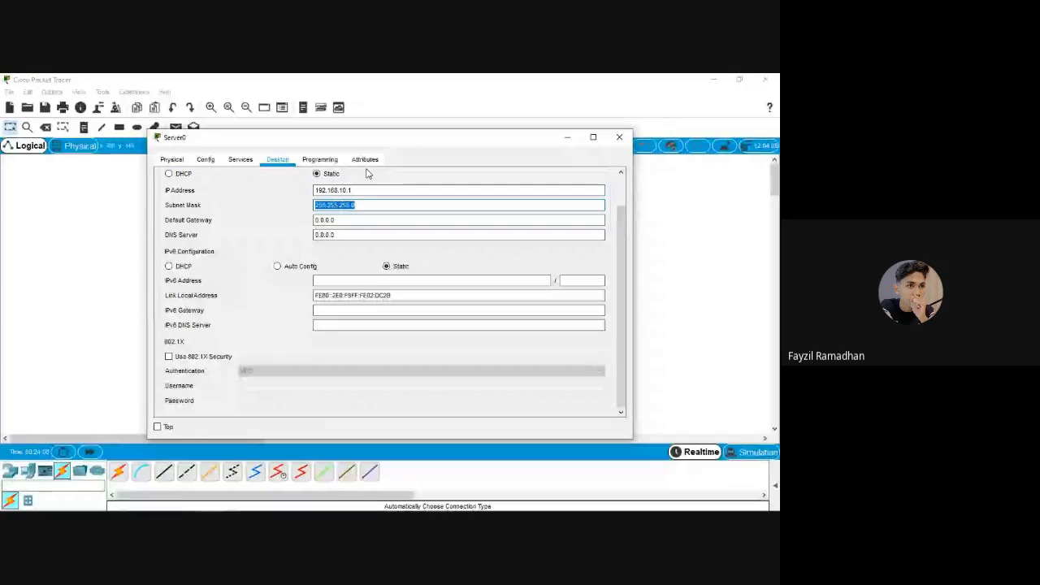
left_click(361, 205)
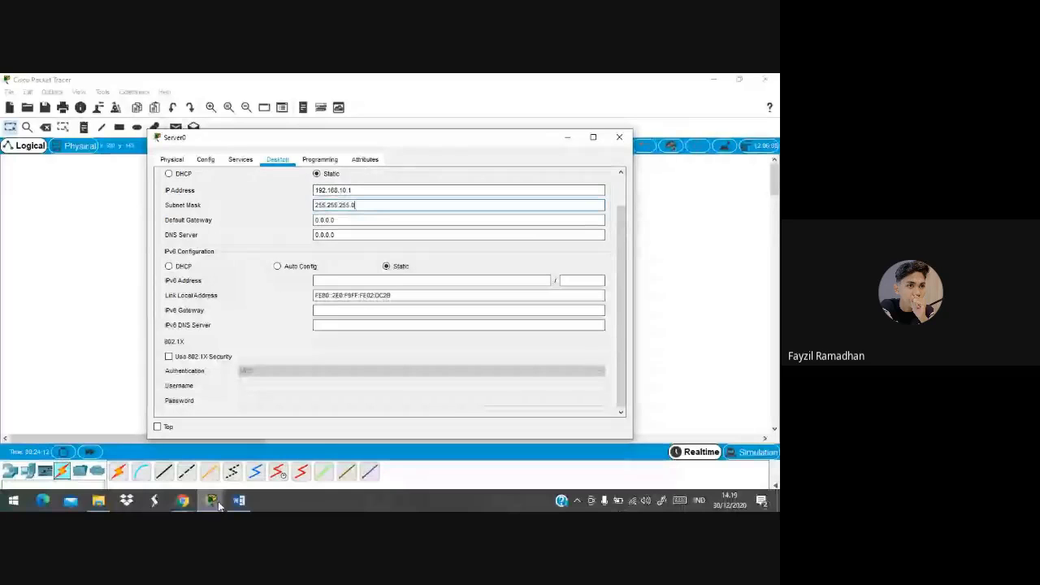
Check the Word exercise sheet, then reposition Server0's configuration window
left_click(236, 503)
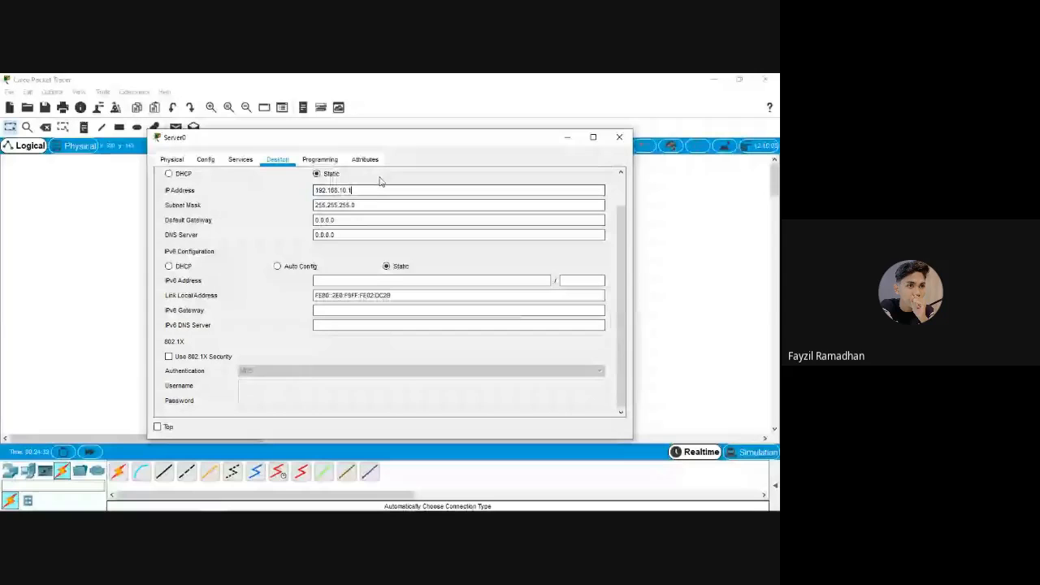
left_click_drag(450, 138, 475, 148)
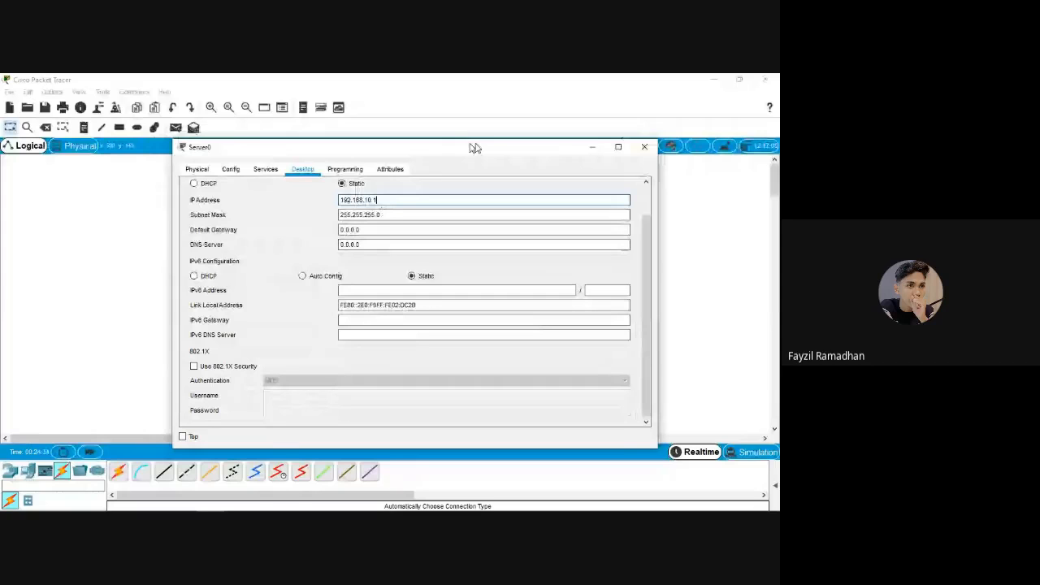
left_click_drag(474, 148, 413, 144)
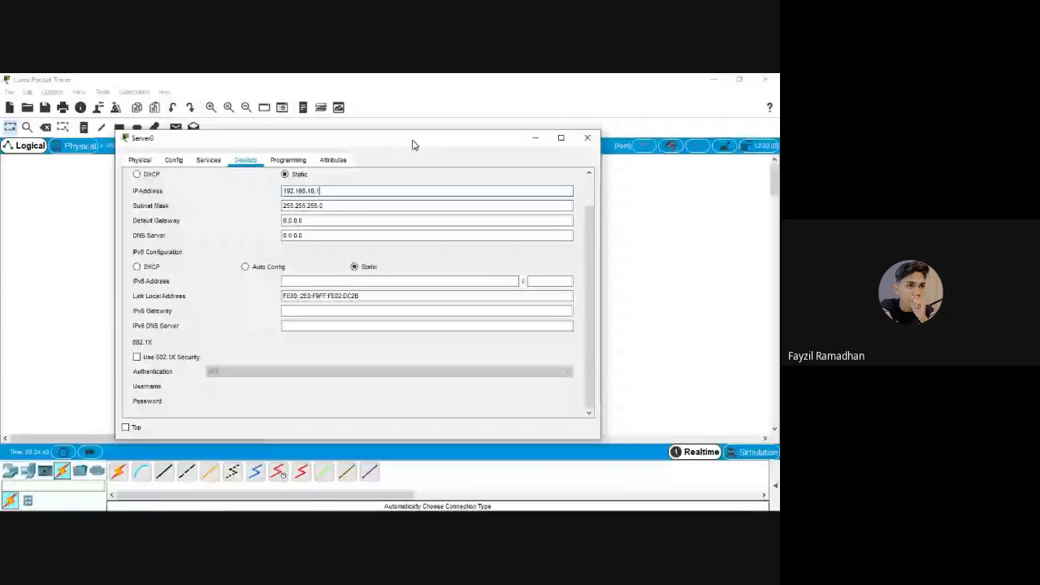
left_click_drag(487, 143, 487, 136)
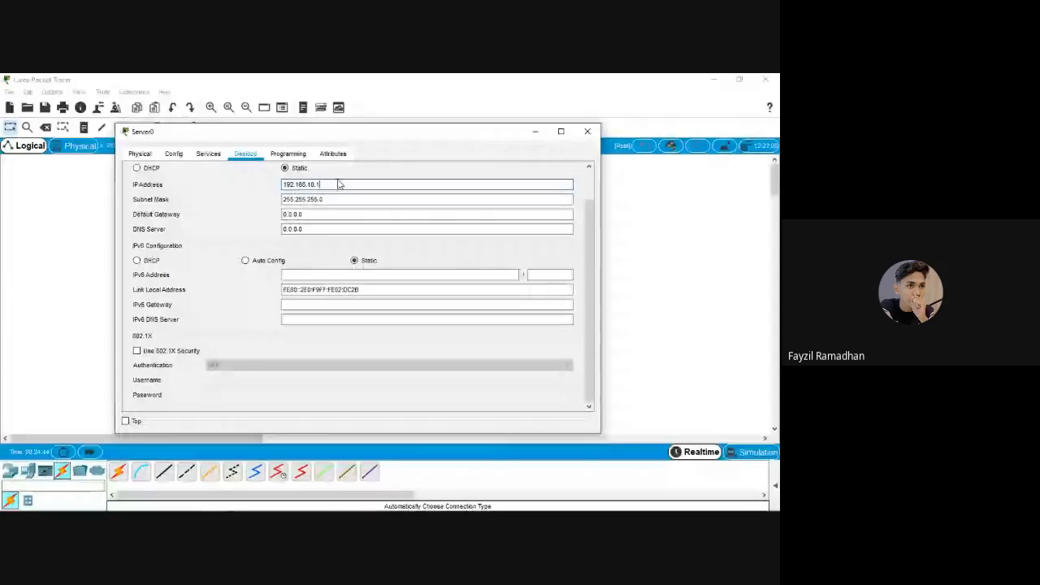
left_click(330, 196)
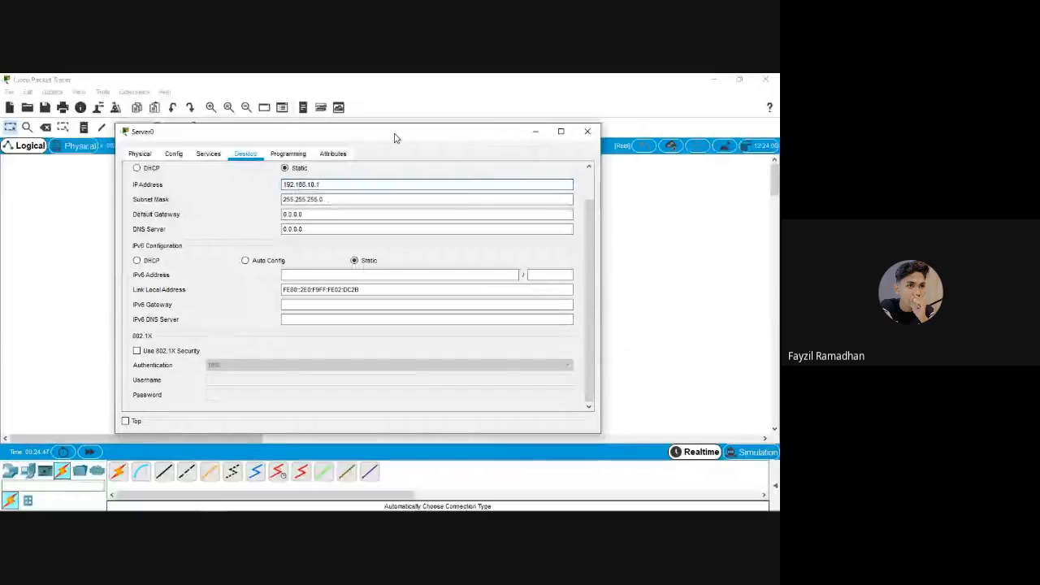
left_click_drag(395, 139, 421, 140)
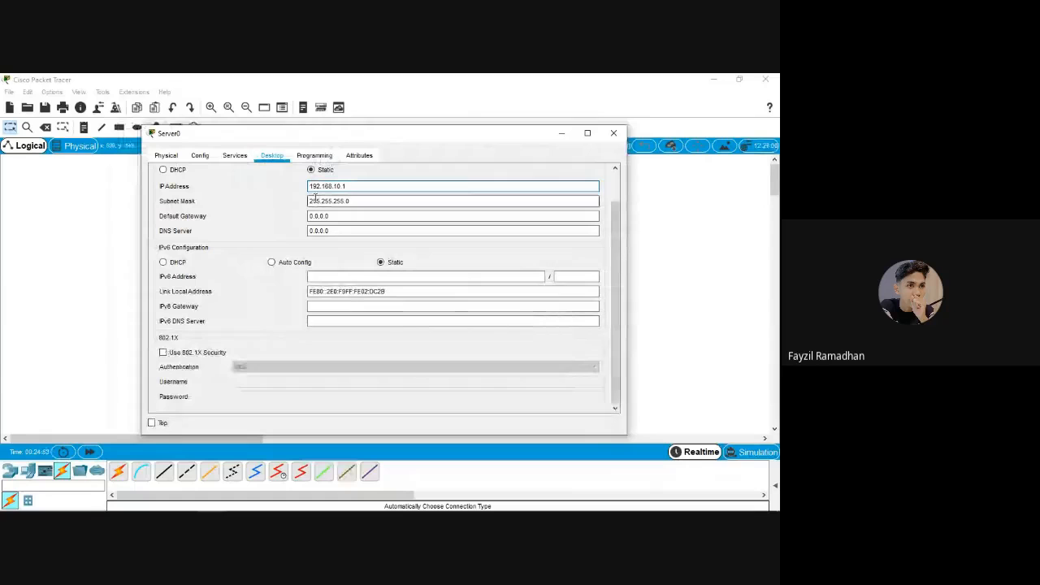
Turn DHCP on with pool 'dhcplab' starting at 192.168.10.2, save it, and close Server0
left_click(248, 160)
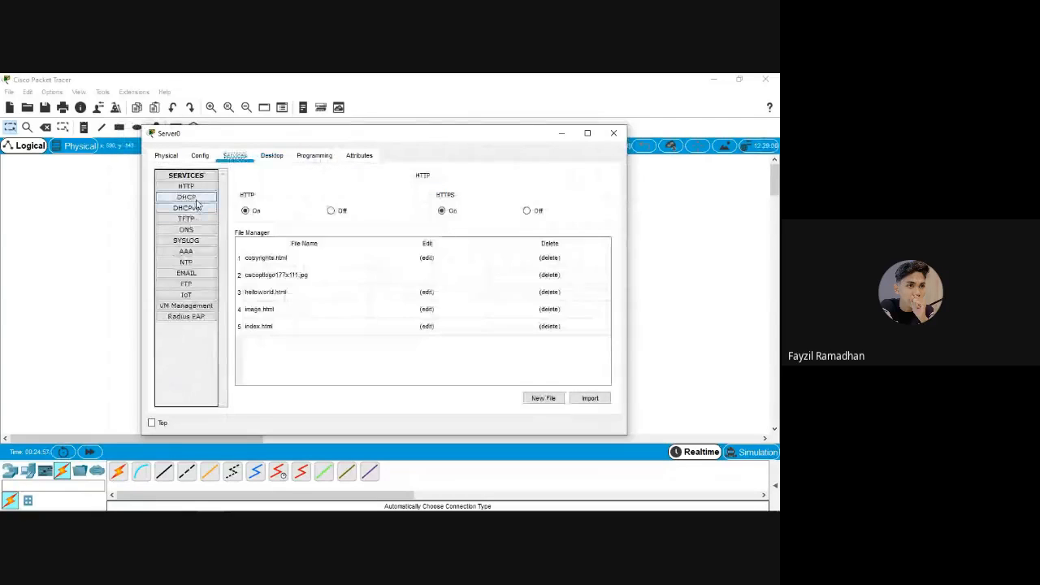
left_click(203, 200)
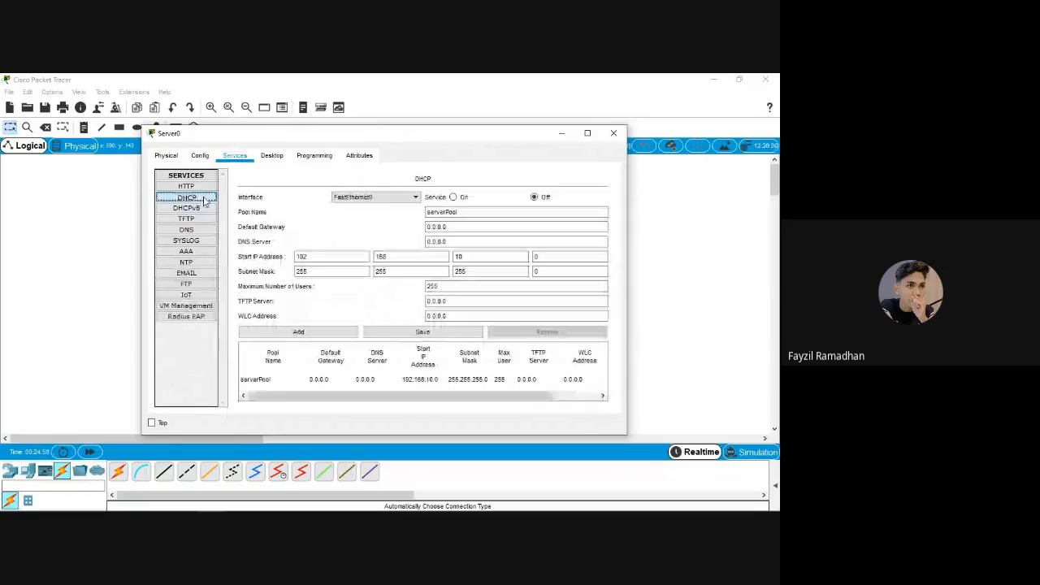
left_click(456, 197)
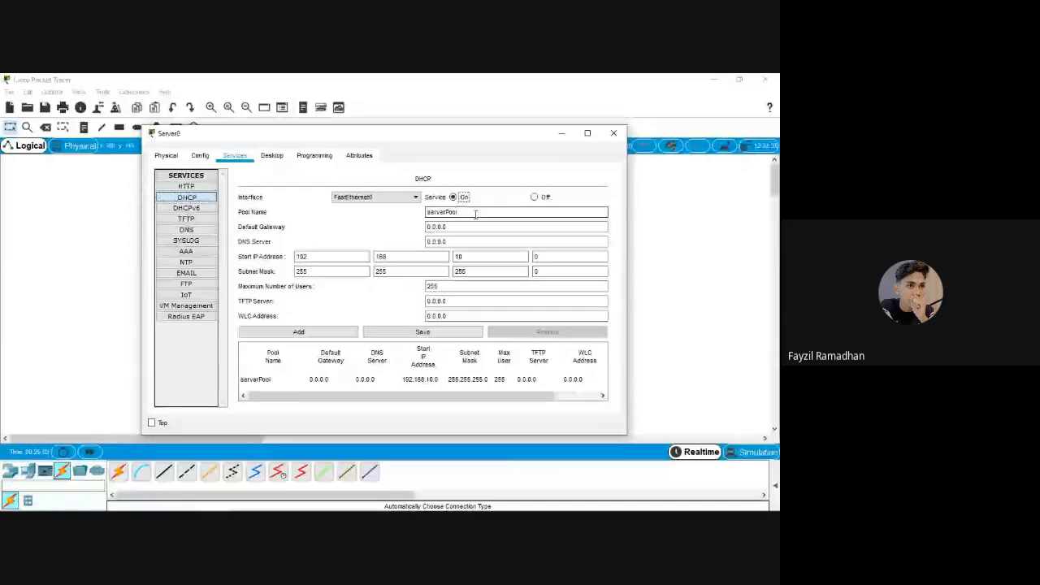
left_click_drag(477, 214, 380, 215)
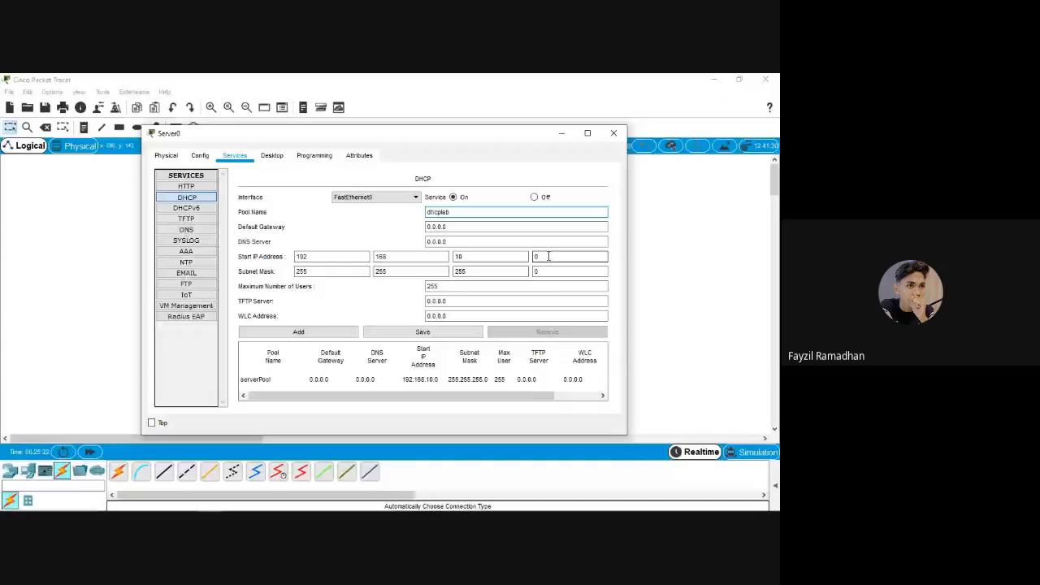
double_click(556, 257)
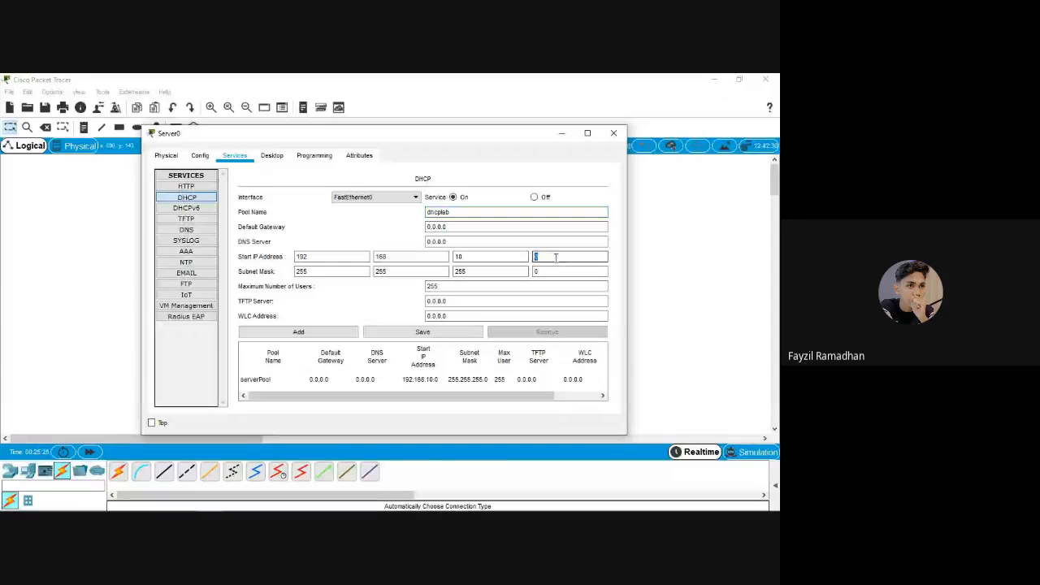
type("2")
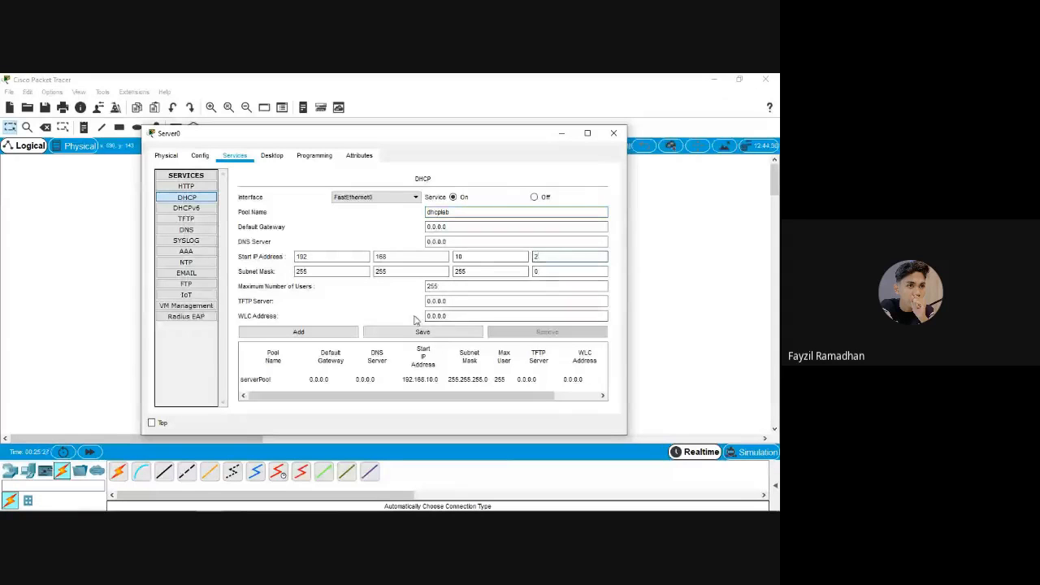
left_click(332, 333)
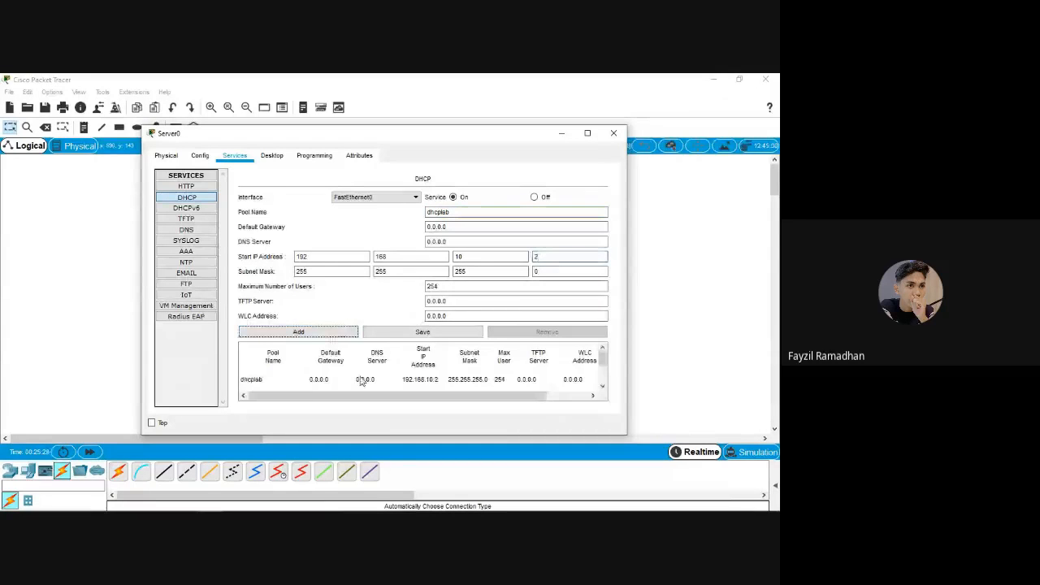
left_click(414, 331)
left_click(611, 133)
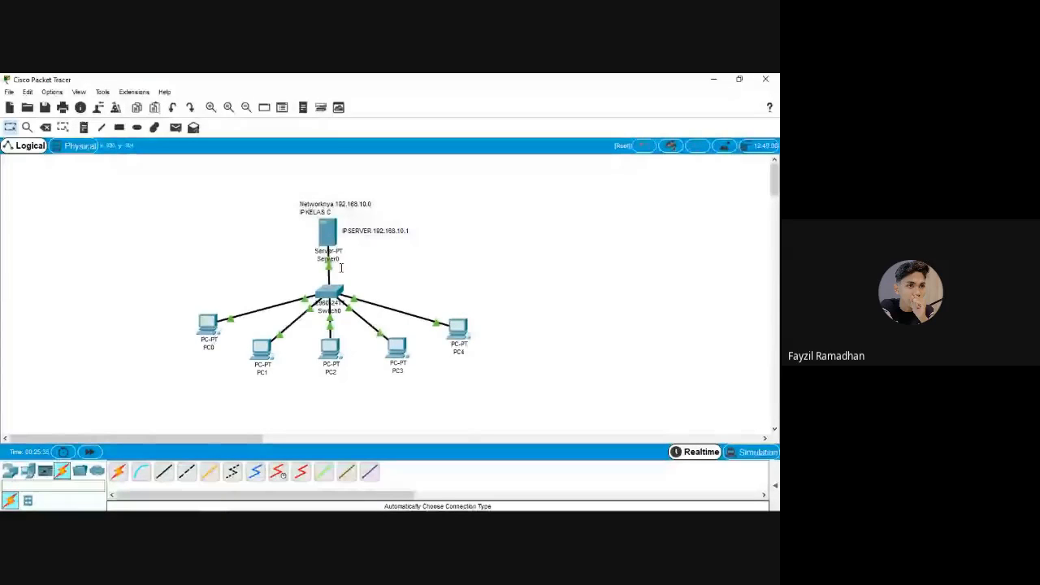
left_click(326, 233)
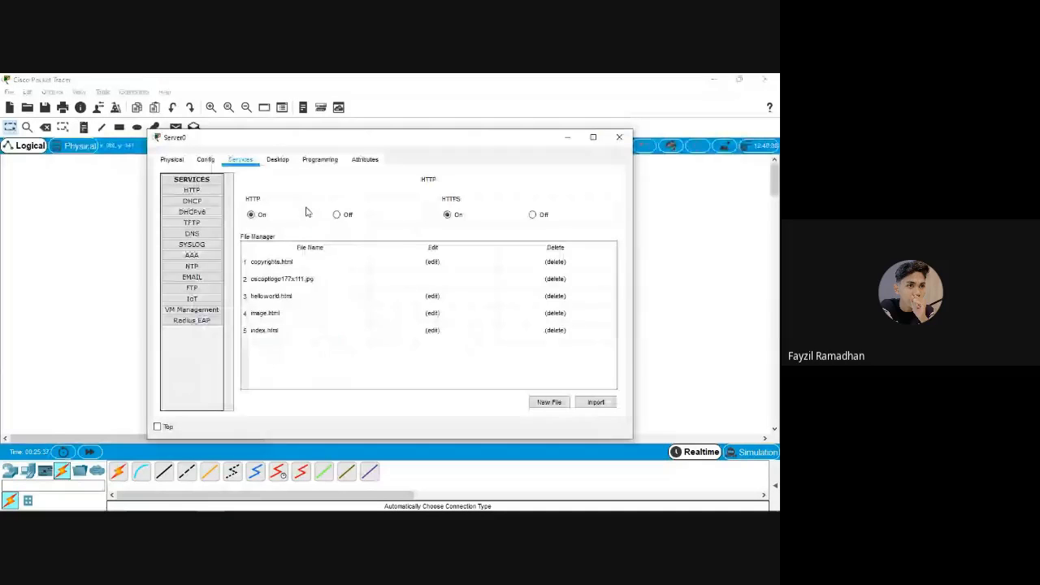
left_click(241, 501)
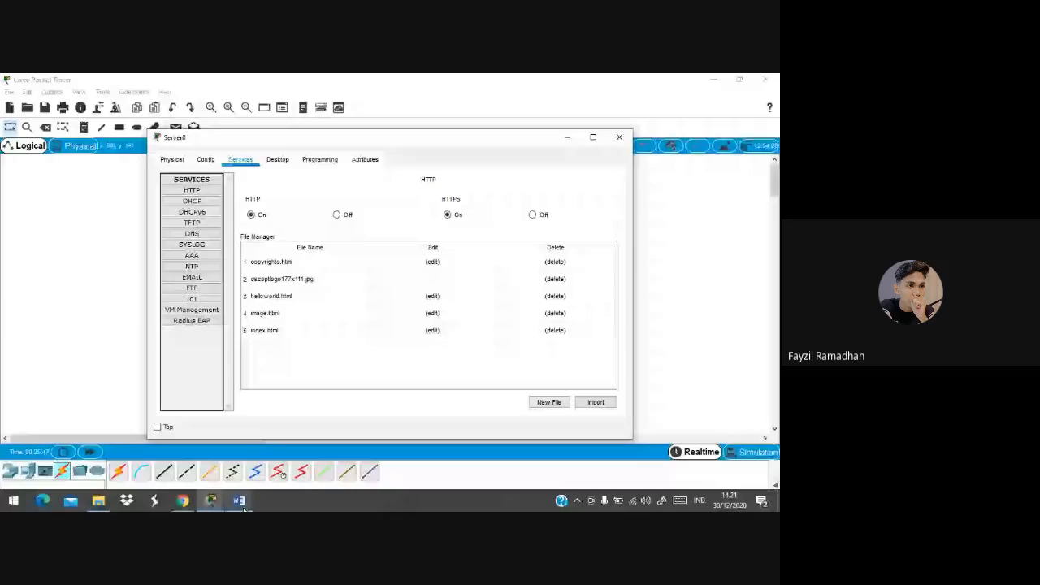
left_click(568, 137)
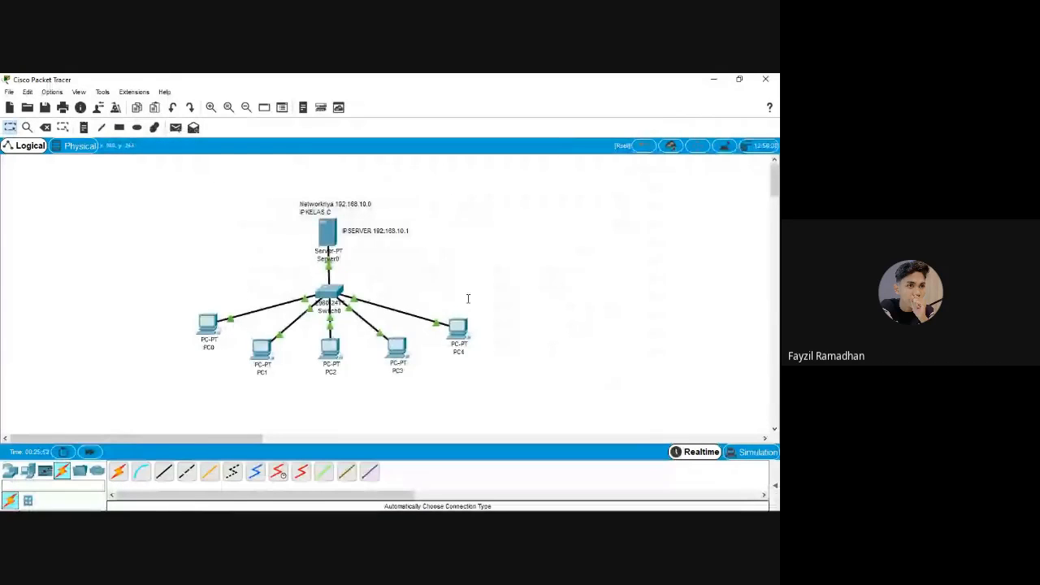
From PC4's command prompt, ping 192.168.10.1 and stop it with Ctrl+C
left_click(458, 327)
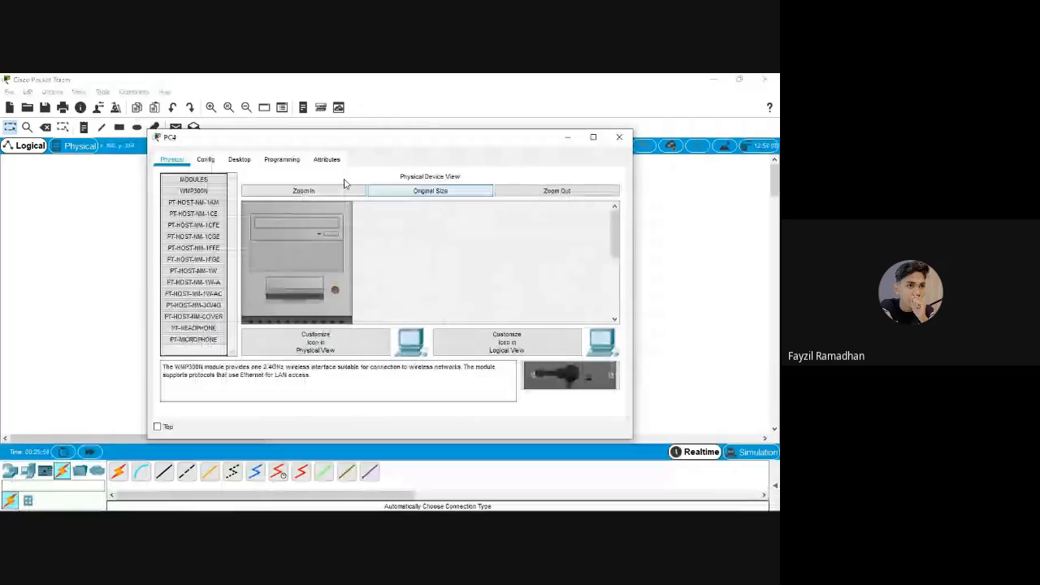
left_click(239, 159)
type("p")
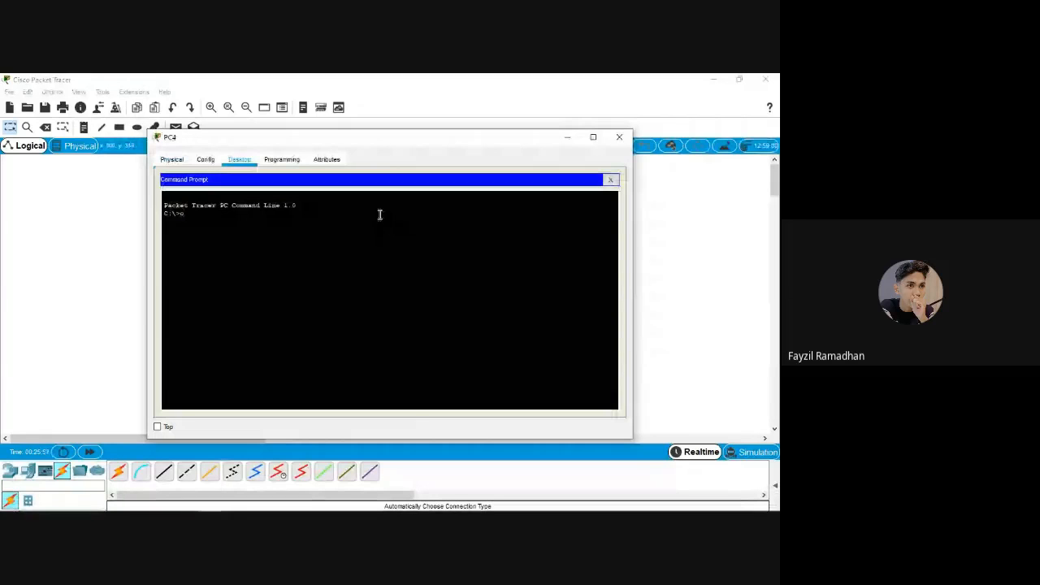
type("in")
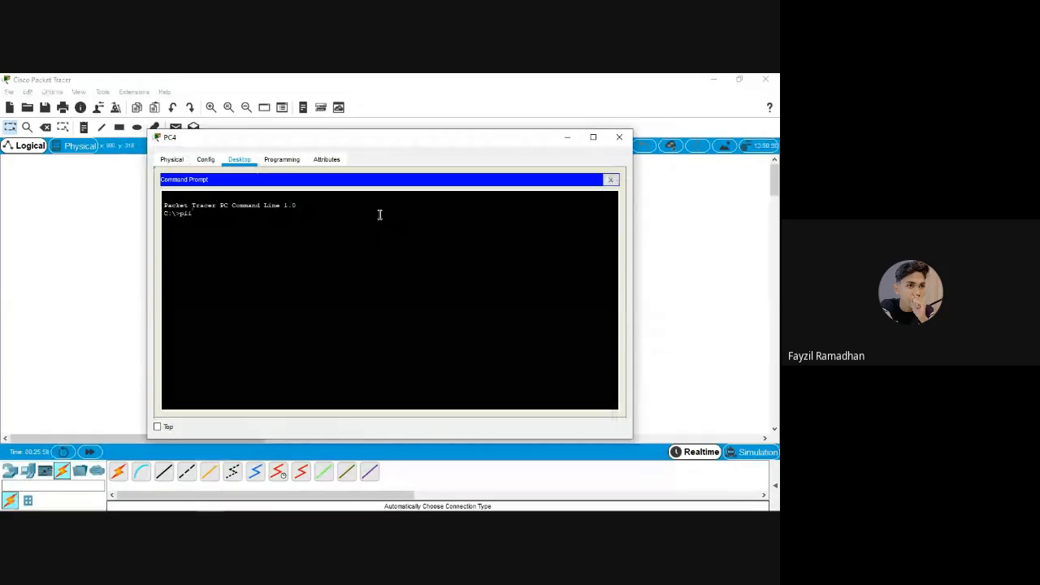
type("g 192.168.10.1")
key("Return")
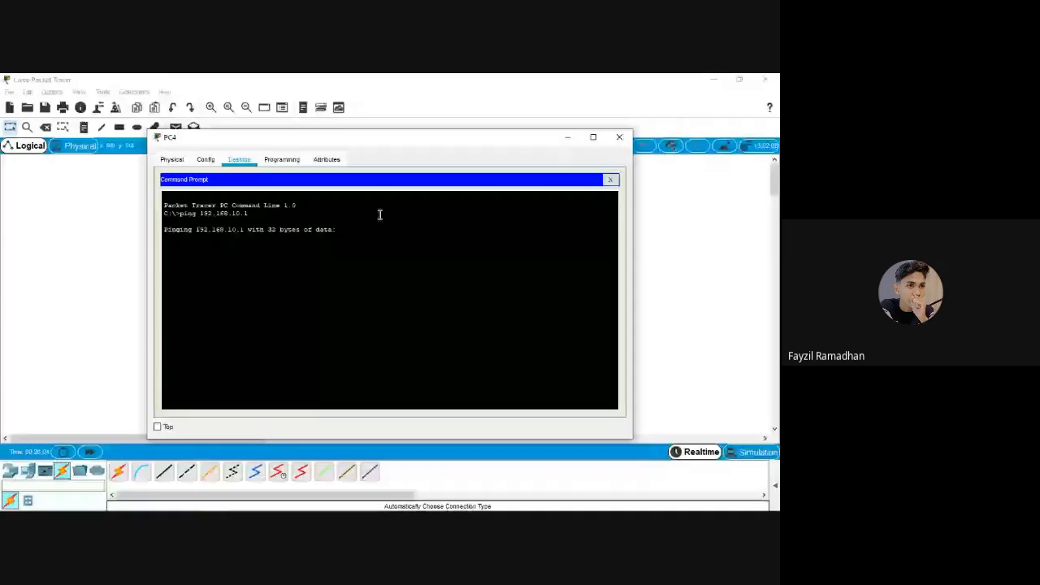
key("ctrl+c")
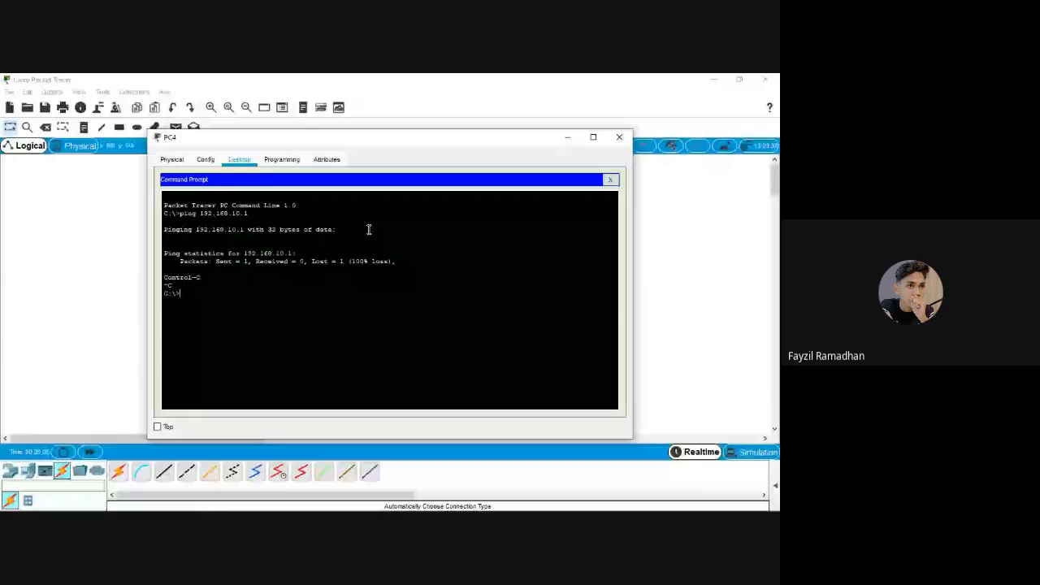
Ping server.com from PC4, then close the command prompt and PC4's window
type("ping 192.168.1")
key("BackSpace")
key("BackSpace")
key("BackSpace")
key("BackSpace")
key("BackSpace")
key("BackSpace")
key("BackSpace")
key("BackSpace")
key("BackSpace")
type("serv")
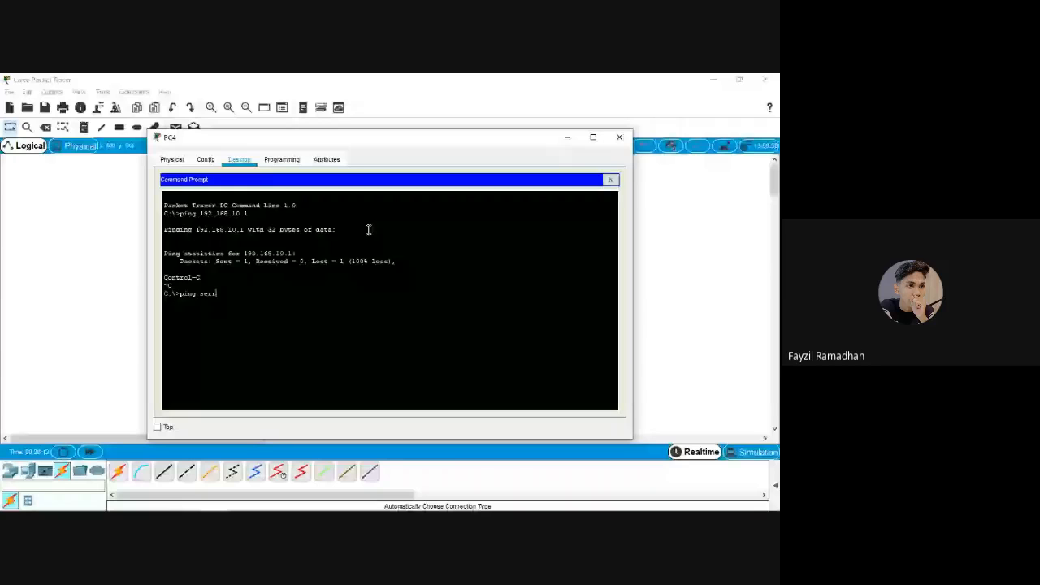
type("er.com")
key("Return")
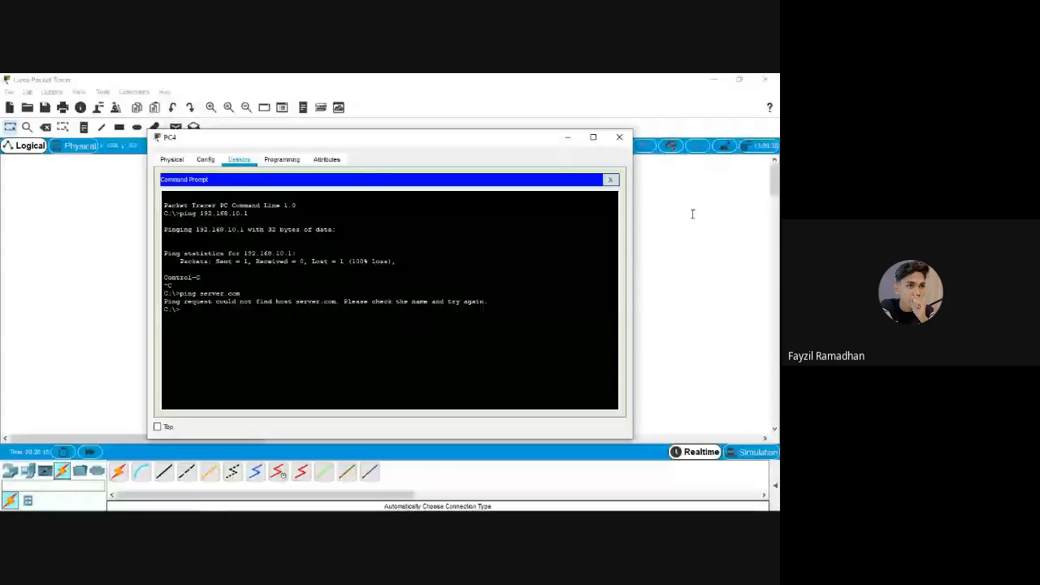
left_click(611, 178)
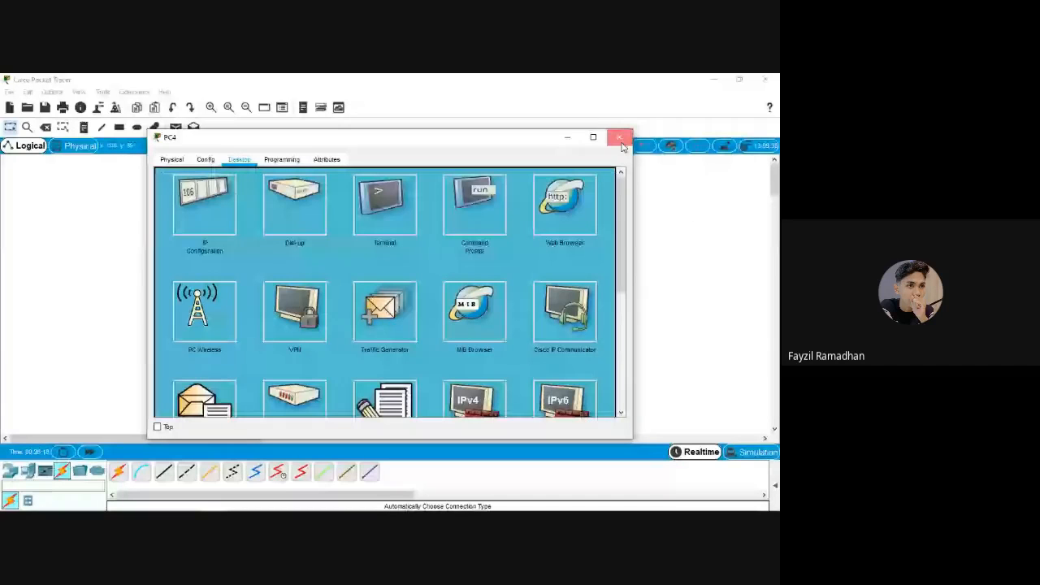
left_click(620, 139)
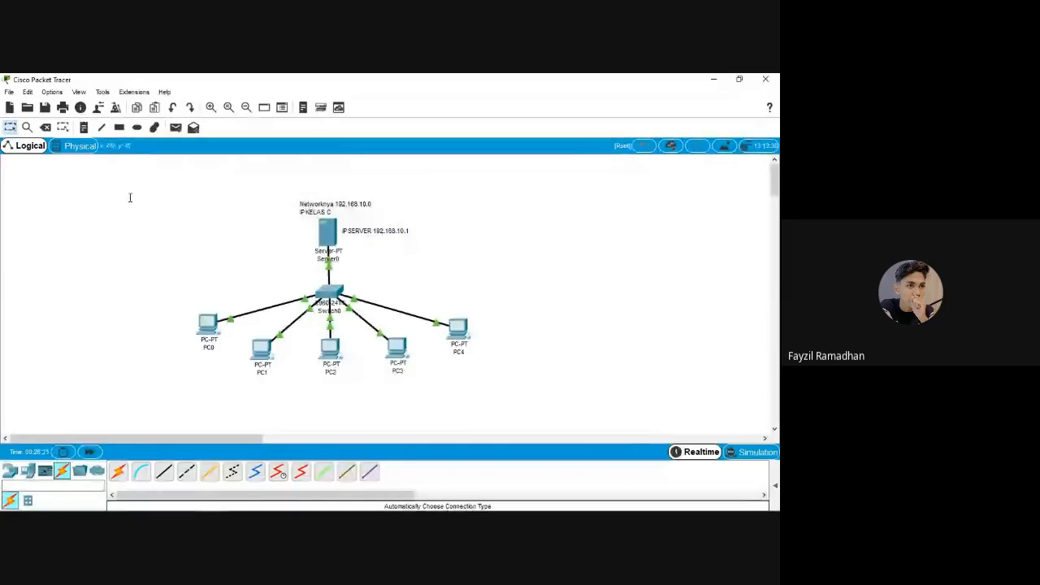
Reopen Server0's configuration on its Services page, showing HTTP and HTTPS on
left_click_drag(131, 186, 172, 249)
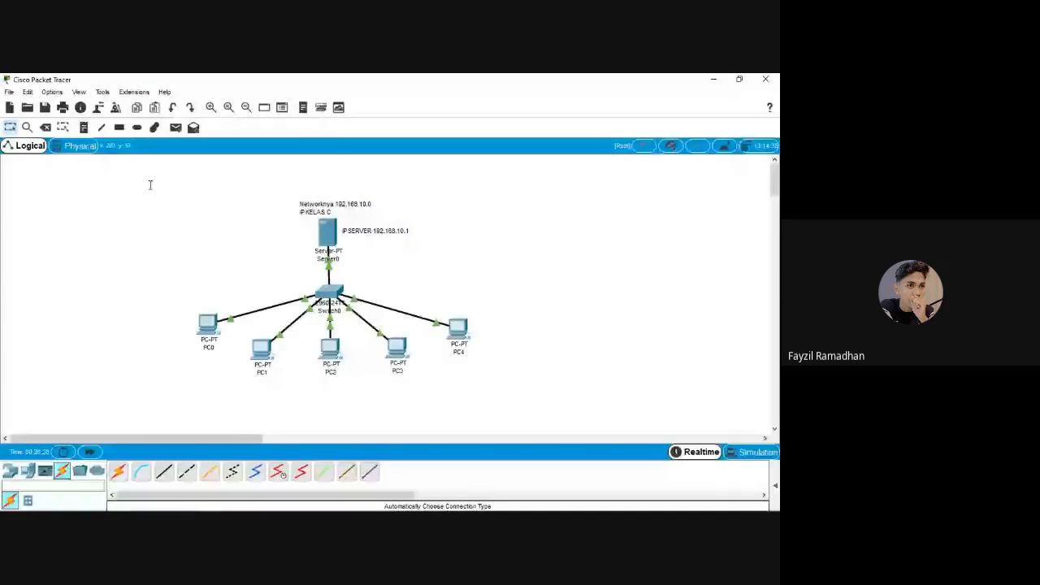
mouse_move(150, 185)
left_mouse_down()
mouse_move(178, 235)
mouse_move(160, 188)
left_mouse_up()
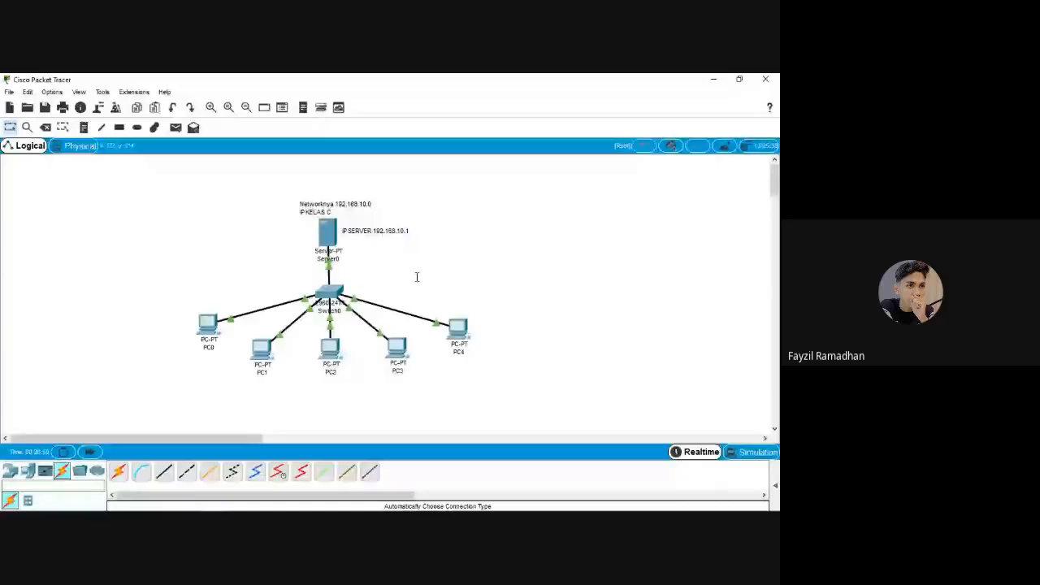
left_click(328, 231)
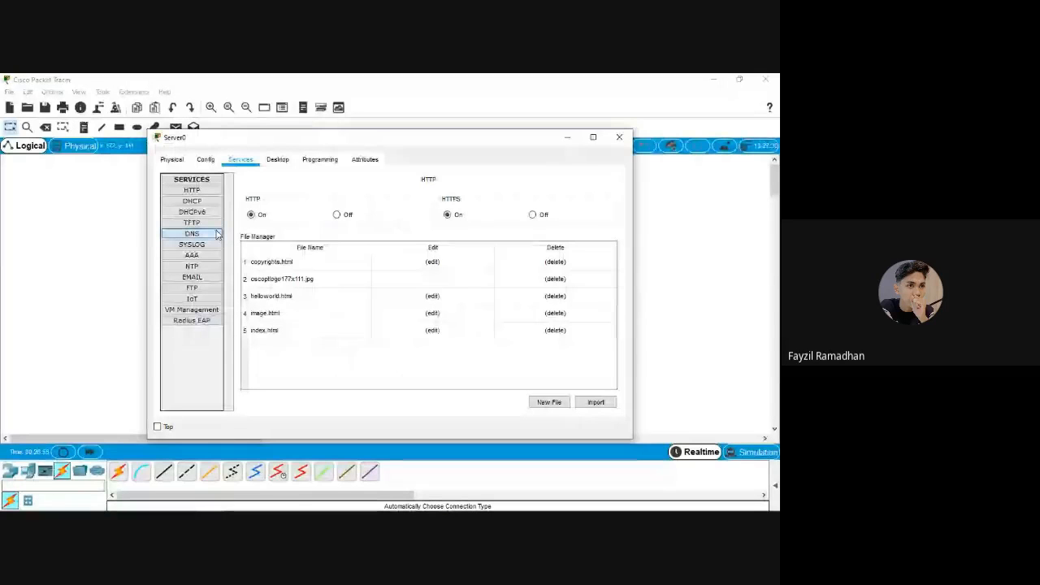
Enable Server0's DNS service and add an A record with name pti.com and address 192.168.10.1
left_click(191, 234)
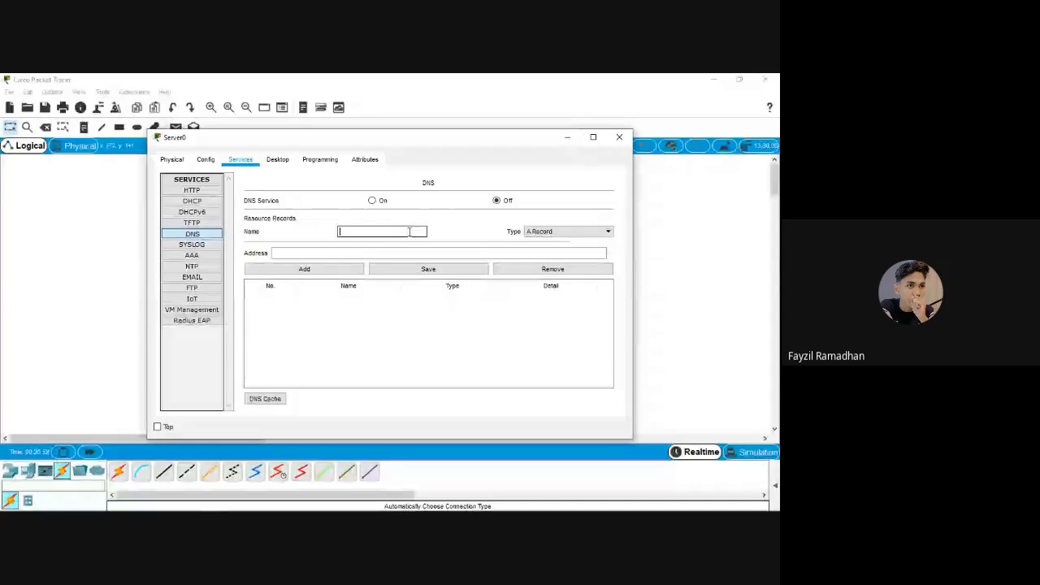
type("d")
type("ti.co")
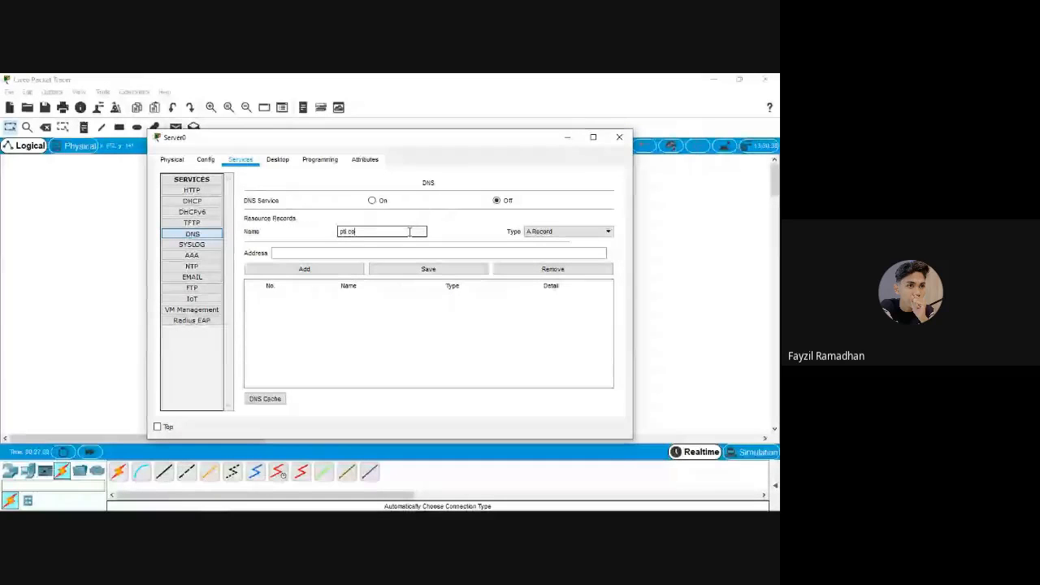
type("m")
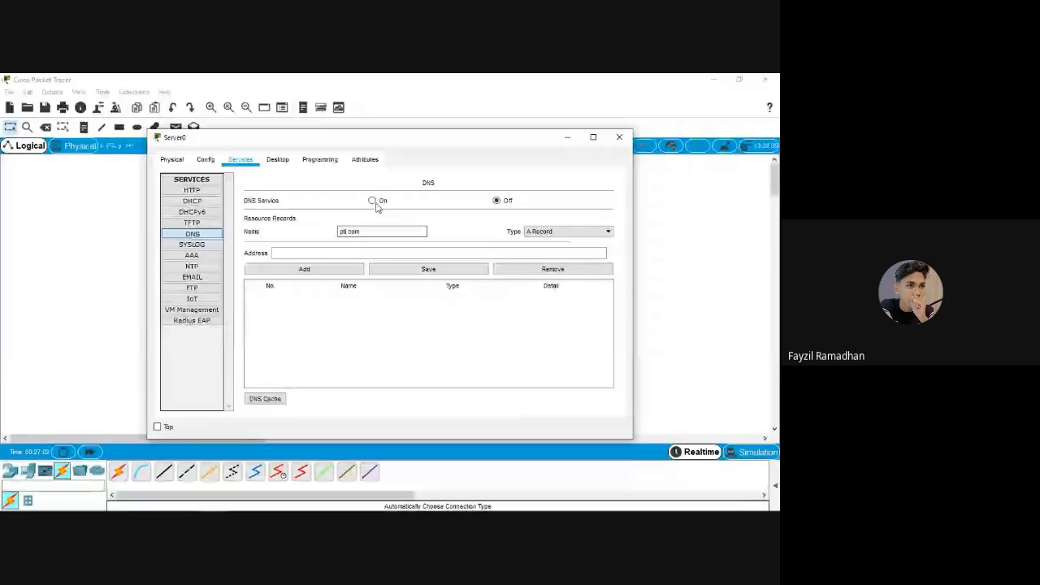
left_click(371, 200)
left_click(341, 252)
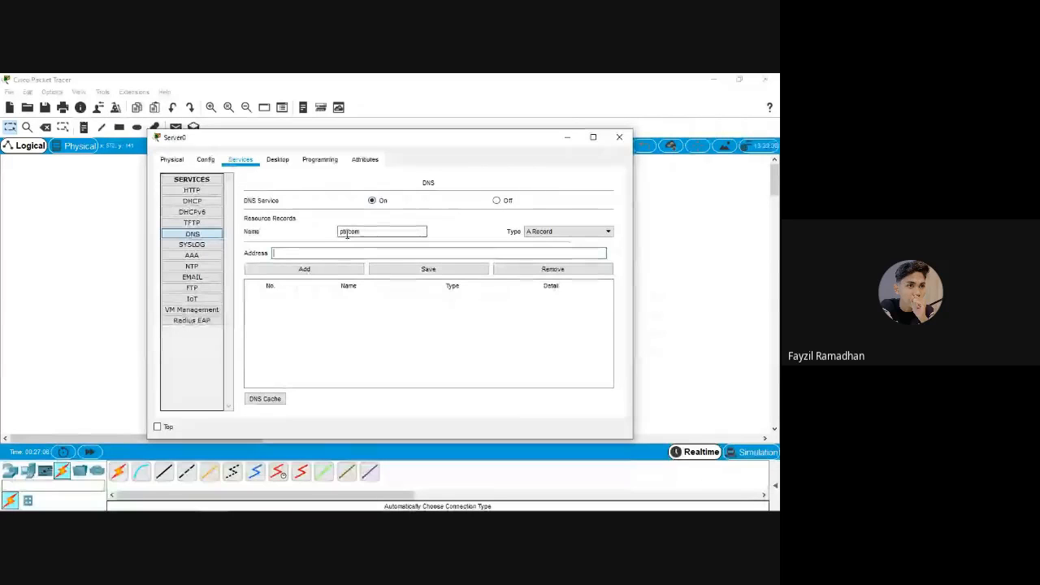
left_click_drag(374, 231, 339, 233)
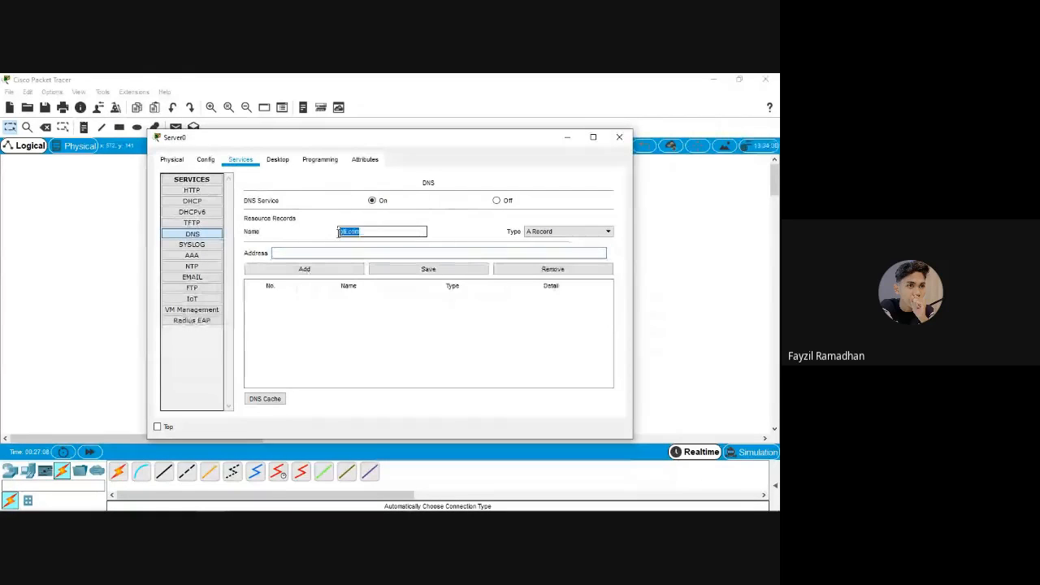
left_click(291, 253)
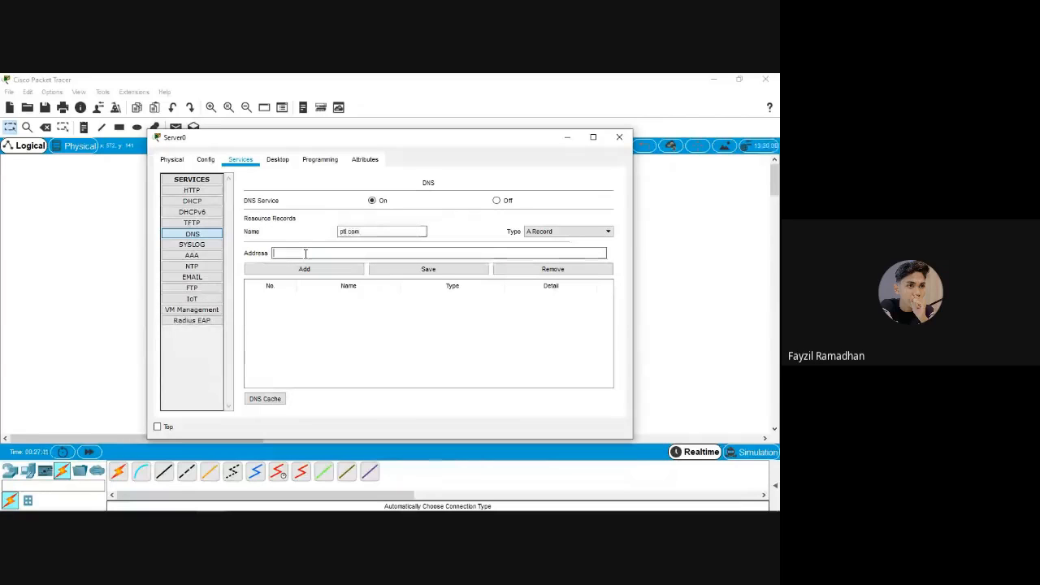
type("192.16")
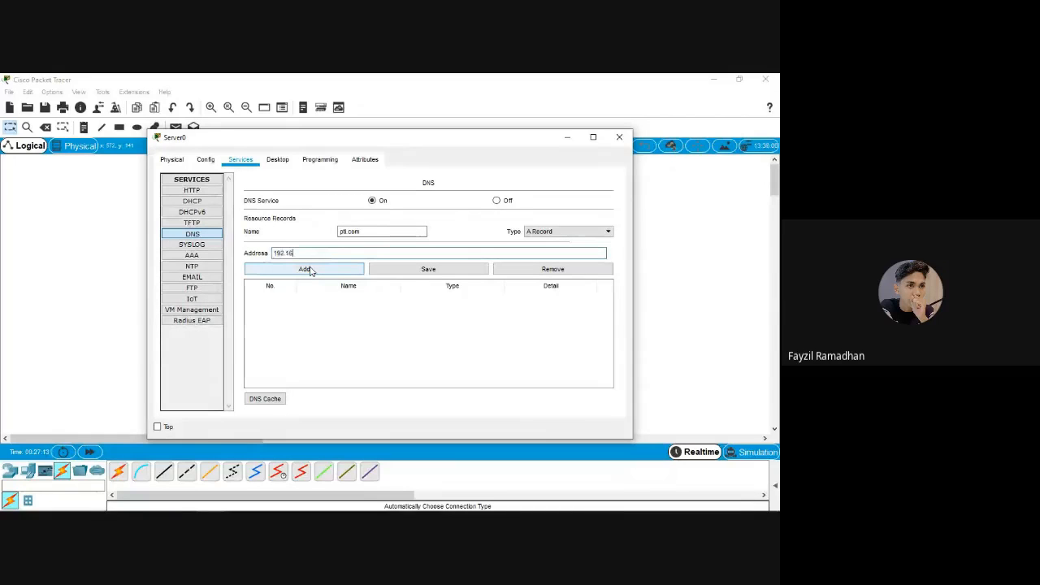
type("8.10.1")
left_click(314, 273)
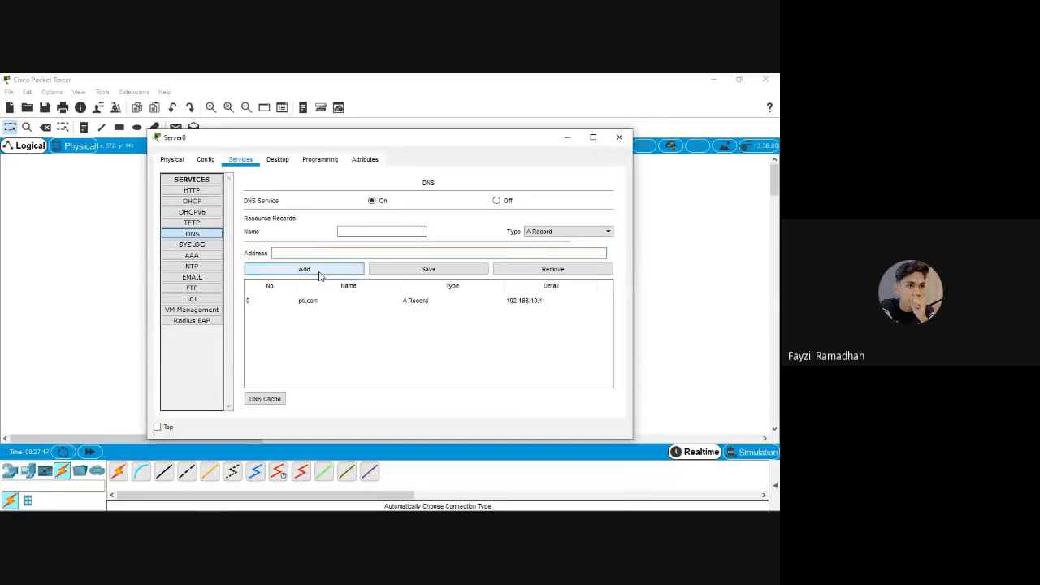
left_click(325, 300)
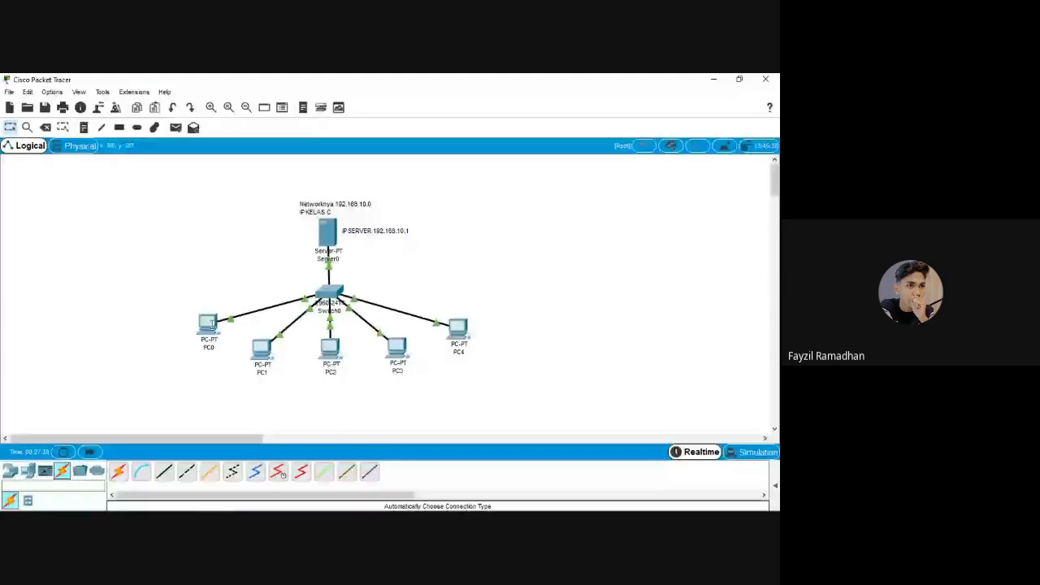
Clear PC0's partially typed static IP address and switch its IPv4 configuration to DHCP
left_click(211, 322)
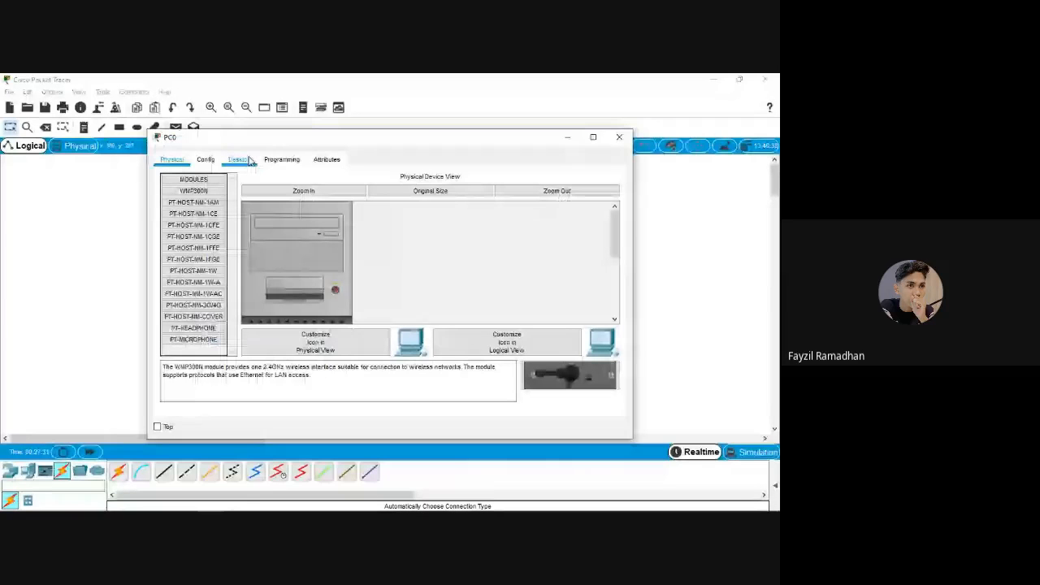
left_click(244, 160)
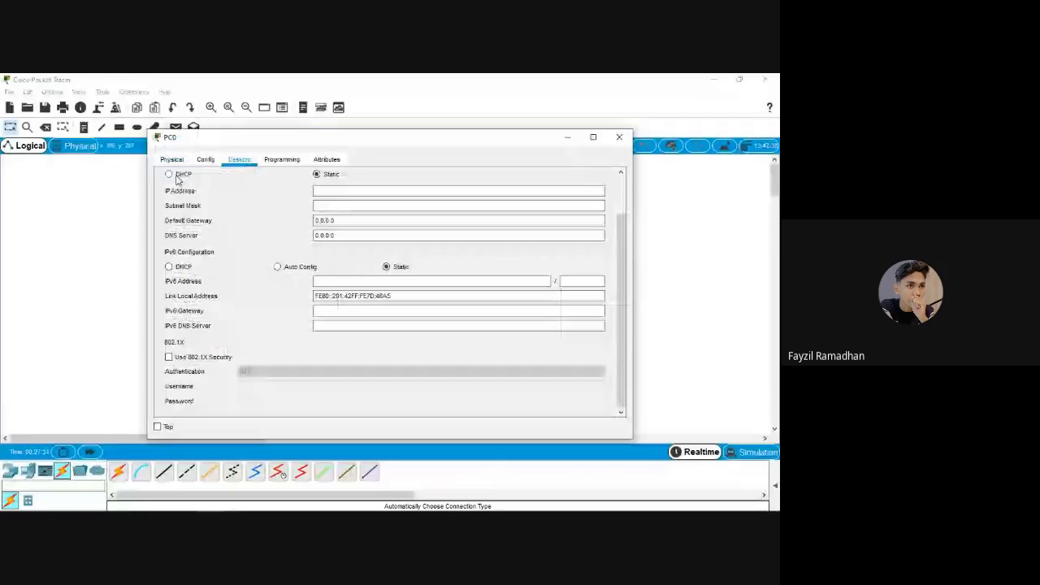
left_click(347, 191)
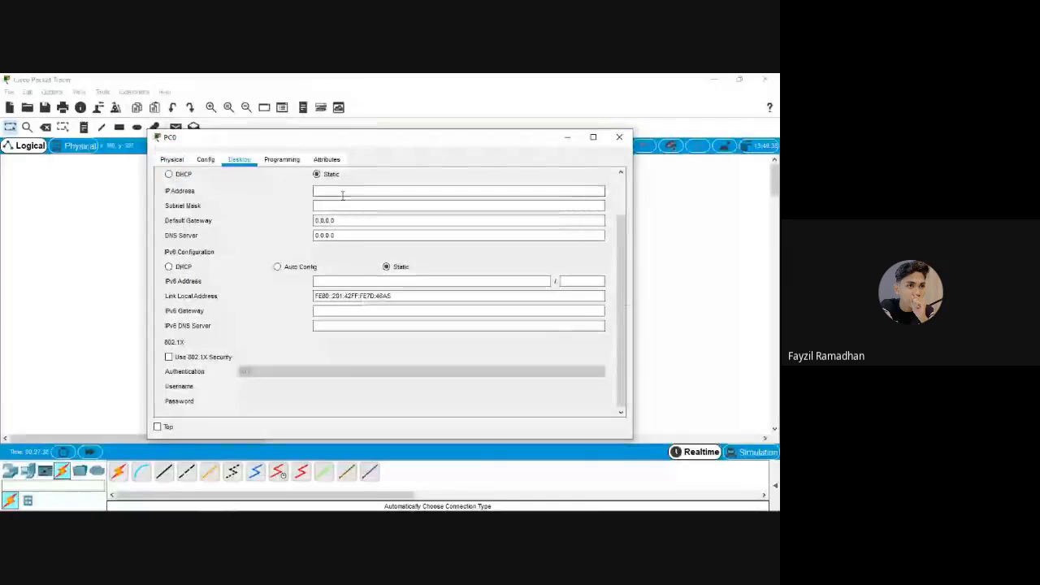
type("192.168")
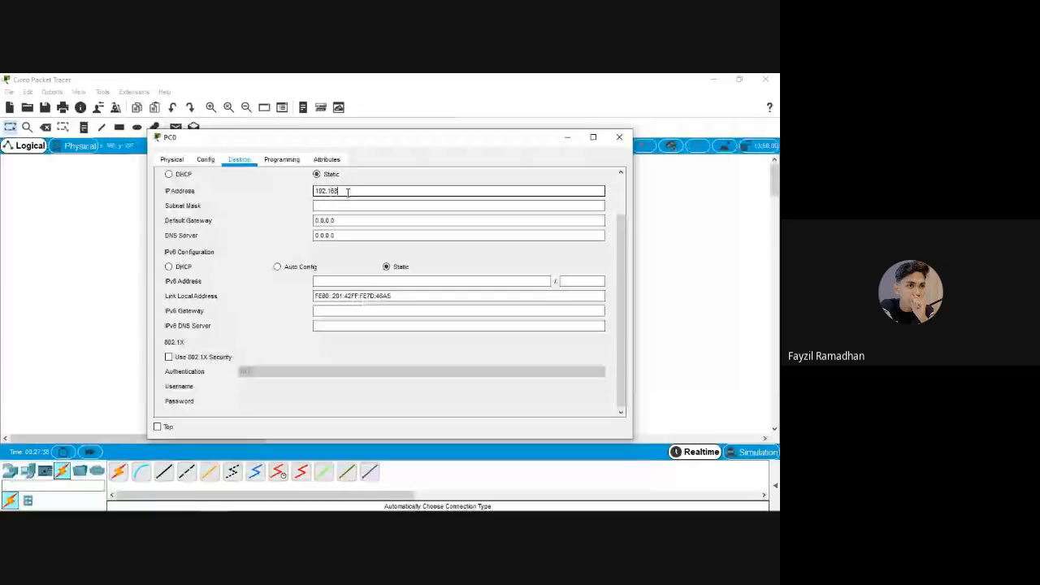
key("BackSpace")
key("BackSpace")
key("BackSpace")
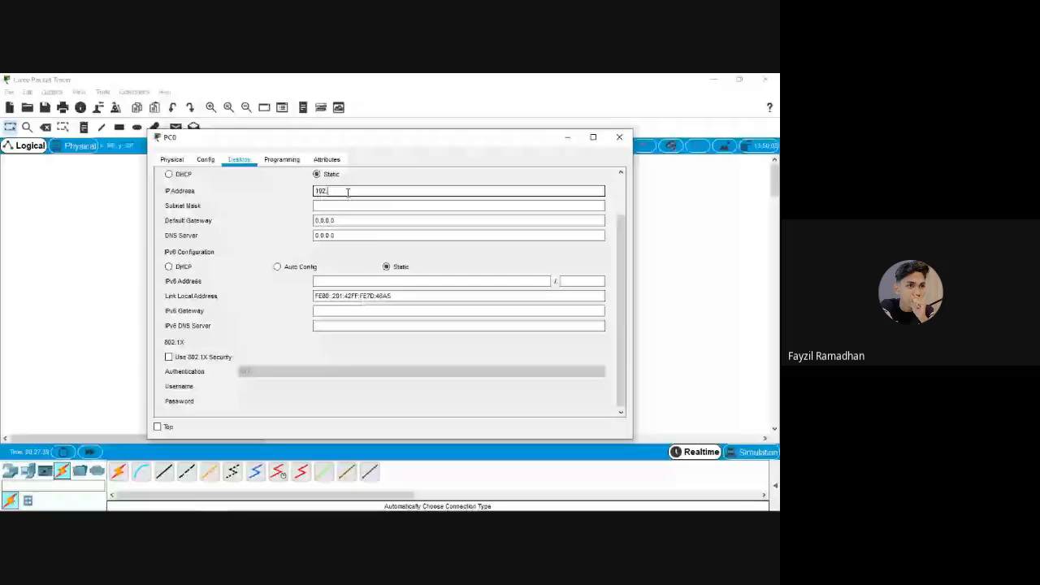
key("BackSpace")
key("BackSpace")
key("BackSpace")
key("BackSpace")
left_click(203, 180)
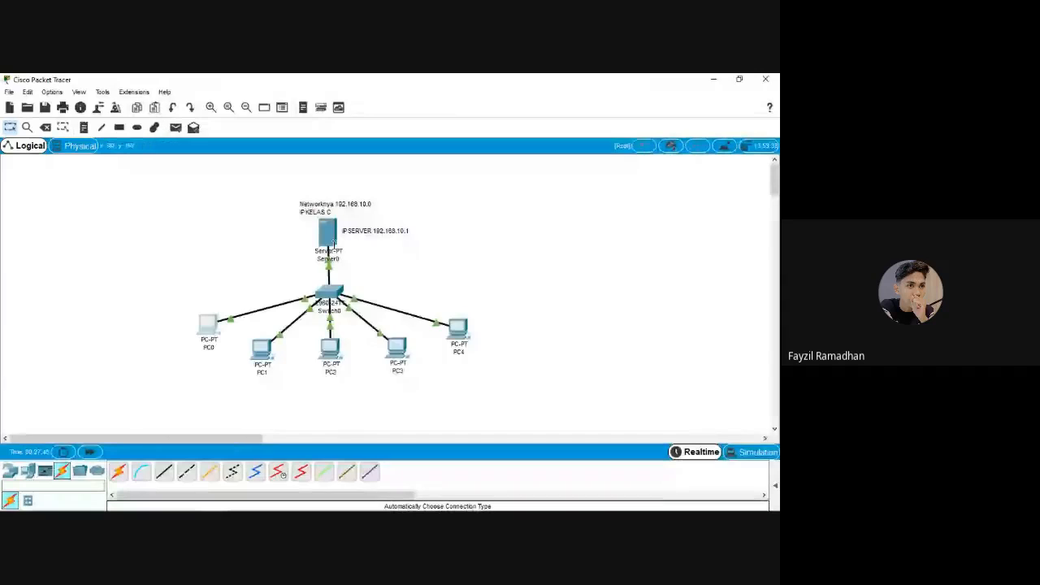
Enter 192.168.10.1 as the DNS server in Server0's IP Configuration
left_click(333, 243)
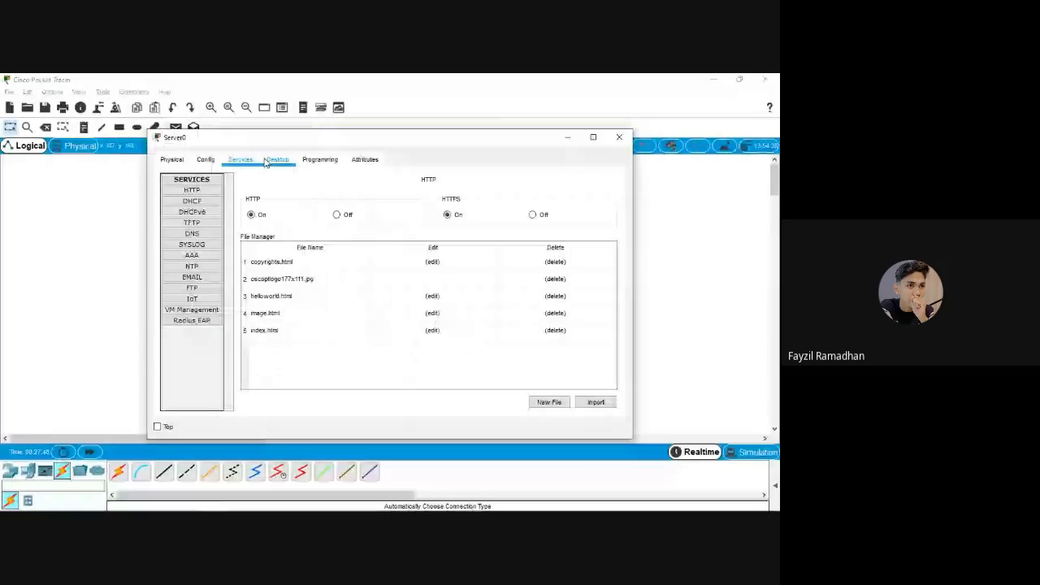
left_click(275, 159)
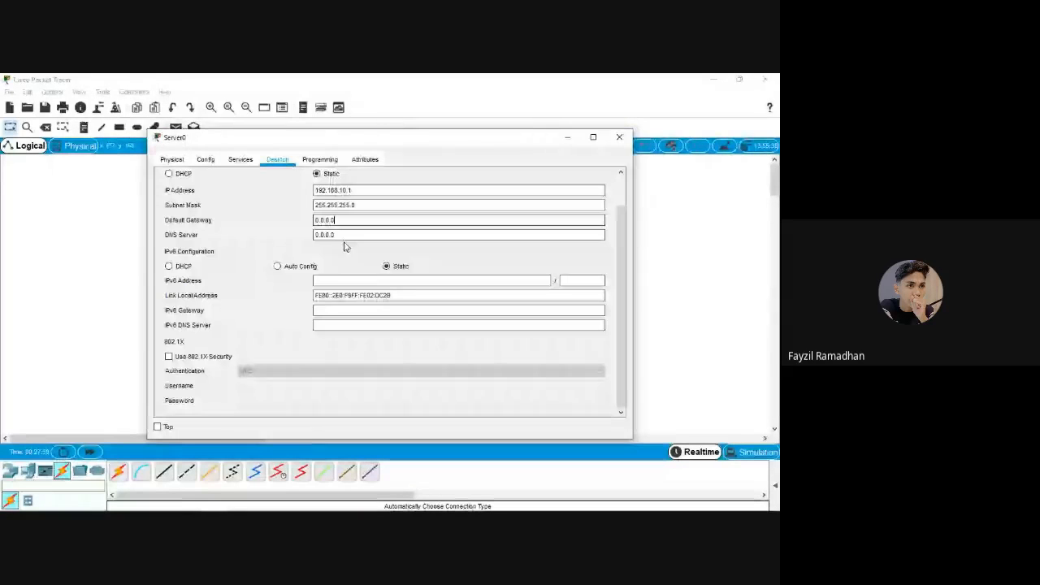
key("Tab")
type("192.168.10.1")
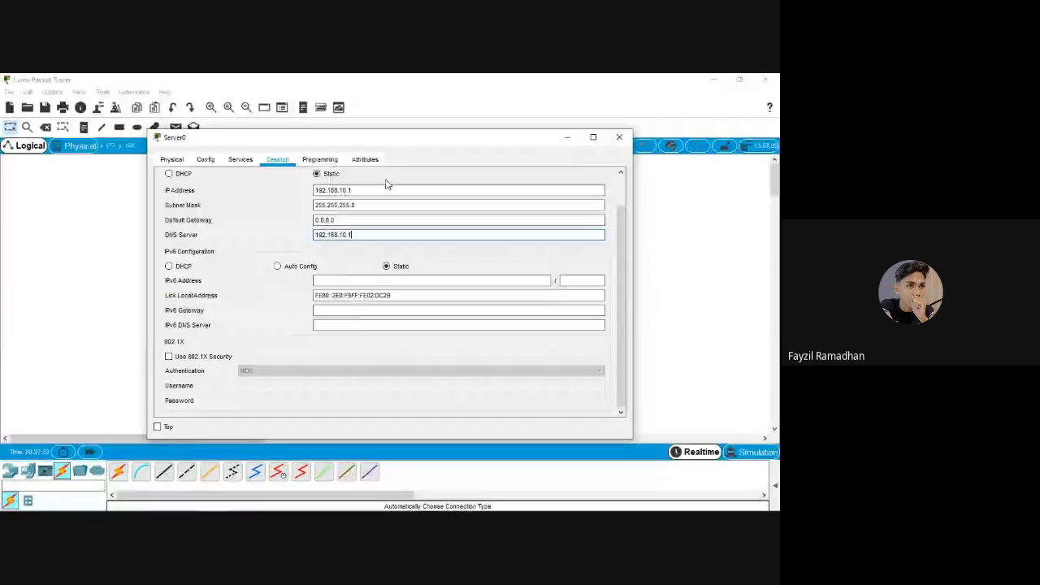
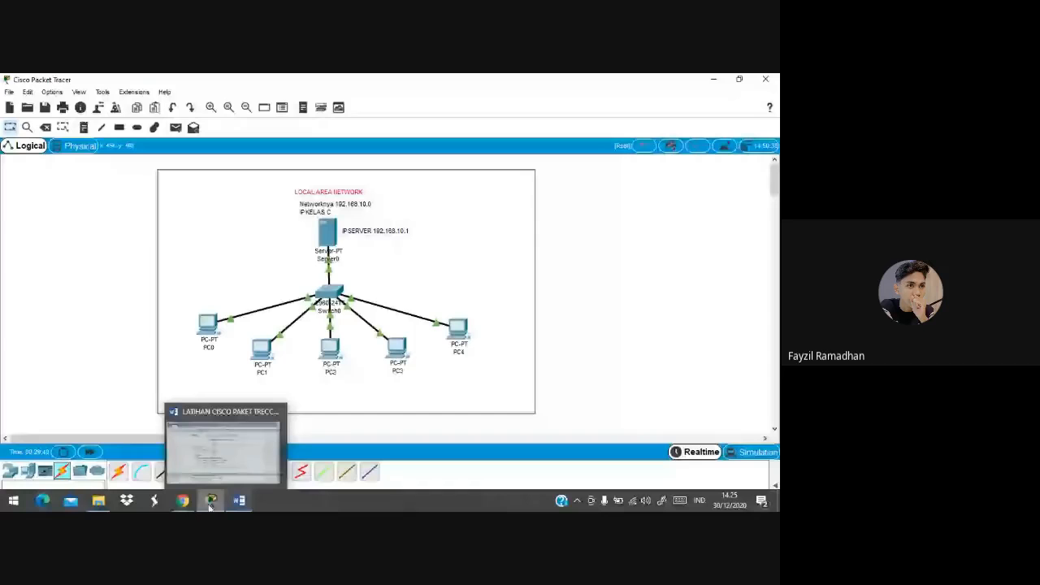
left_click(210, 502)
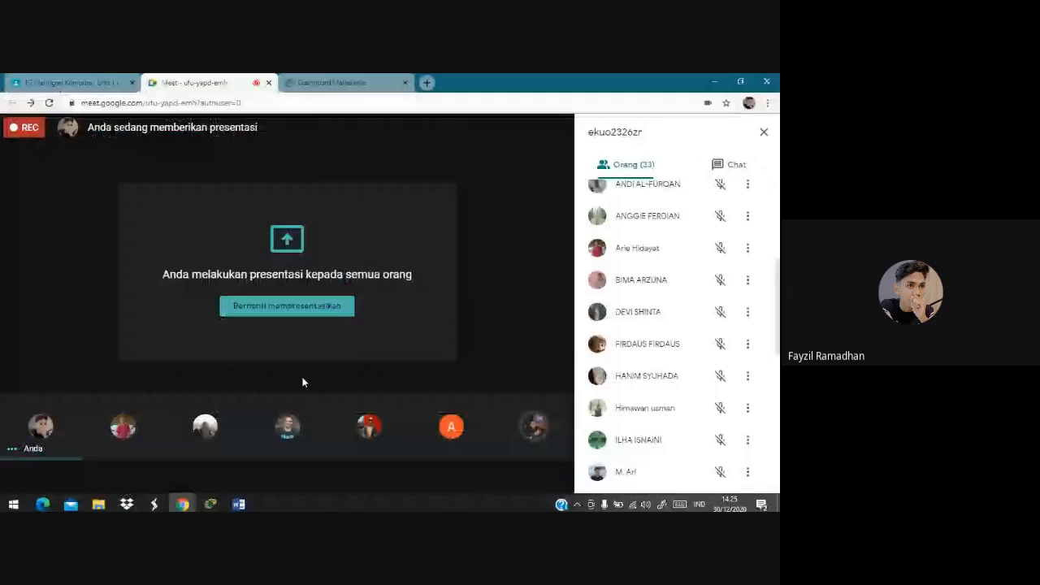
mouse_move(247, 488)
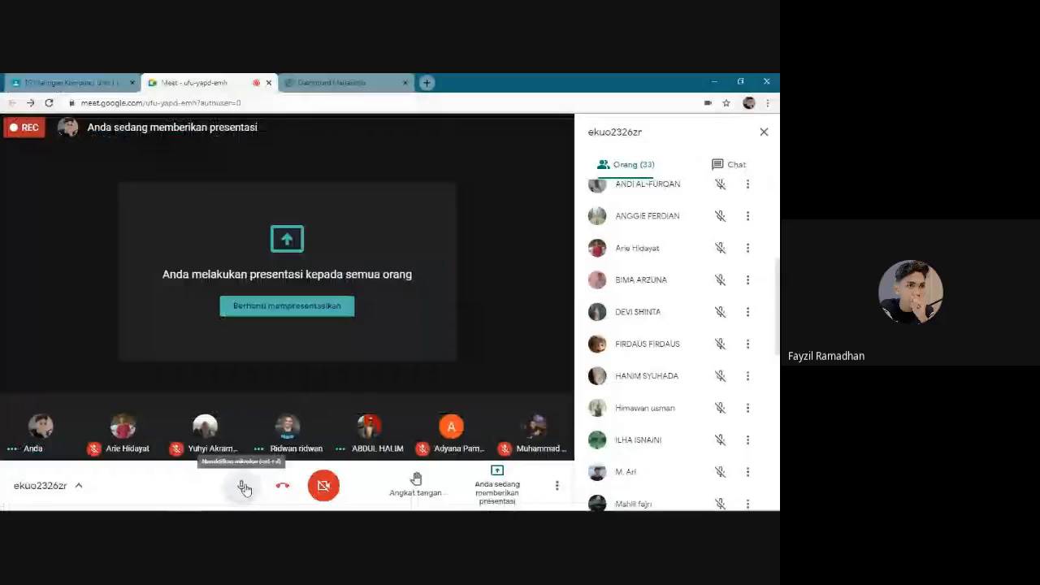
scroll(624, 297, "up", 1)
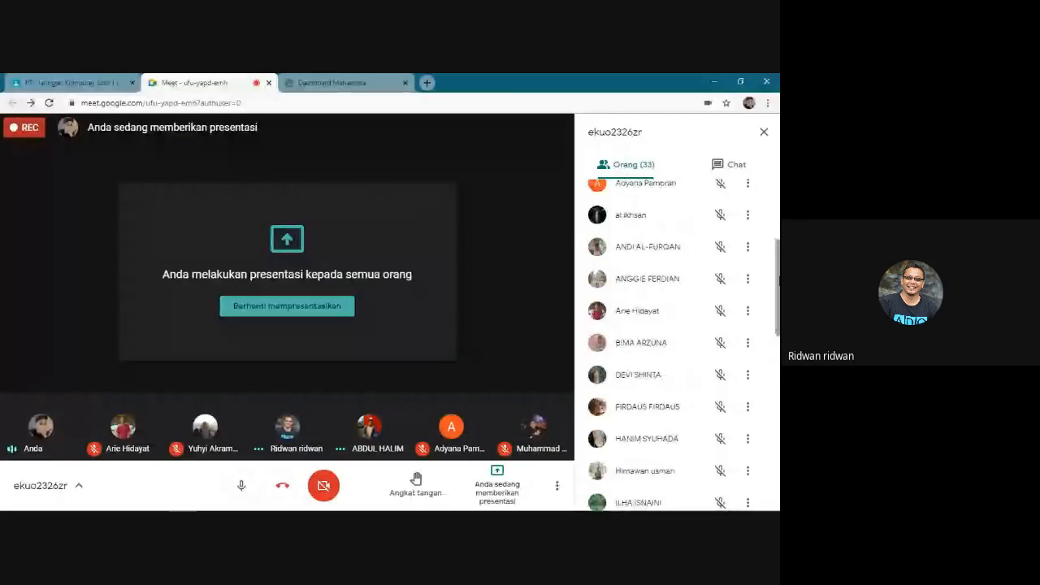
scroll(674, 342, "up", 3)
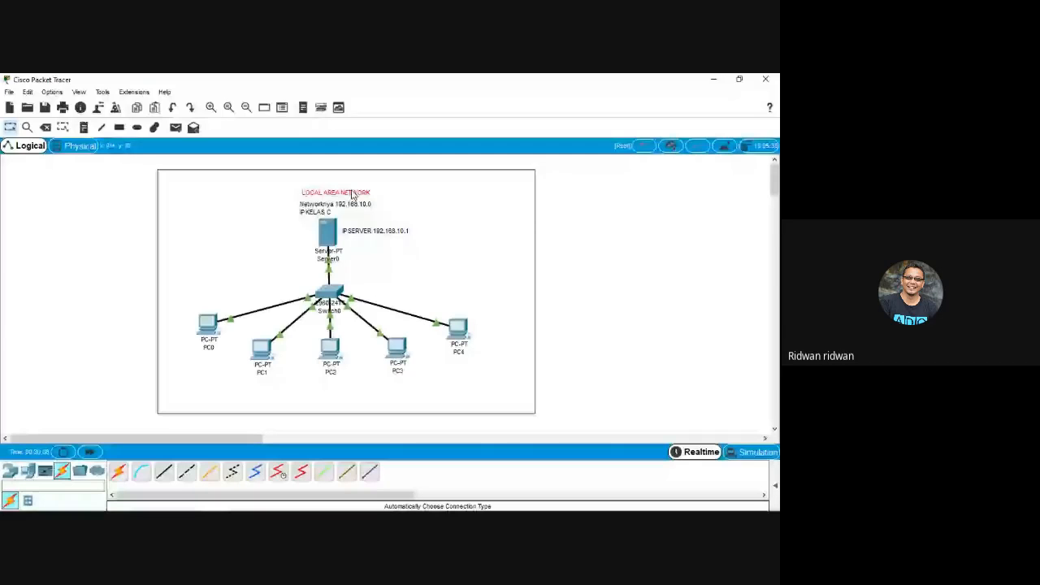
Nudge the LOCAL AREA NETWORK label slightly and bring up the Word assignment document
left_click_drag(352, 195, 349, 198)
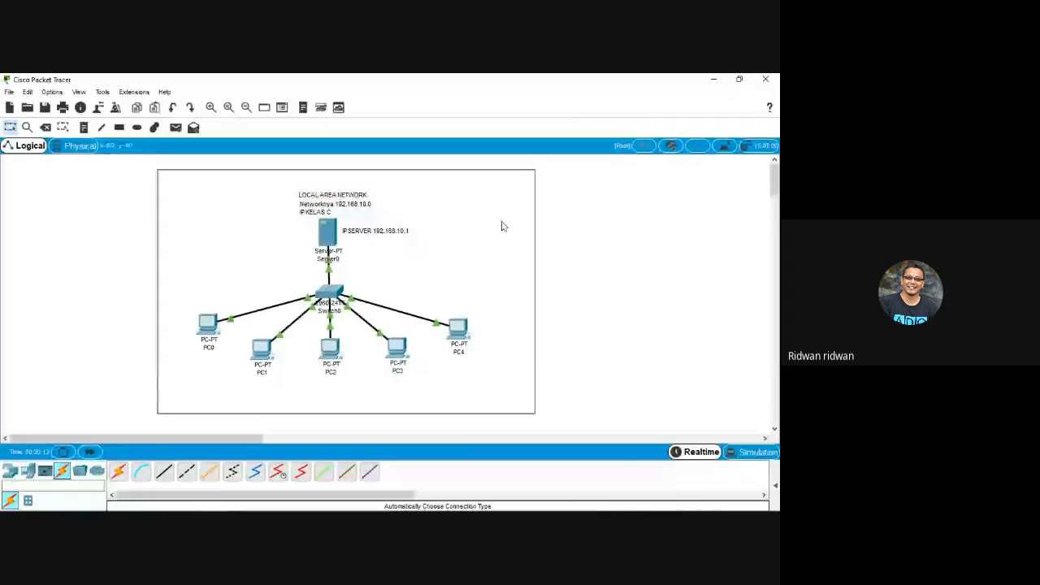
mouse_move(443, 511)
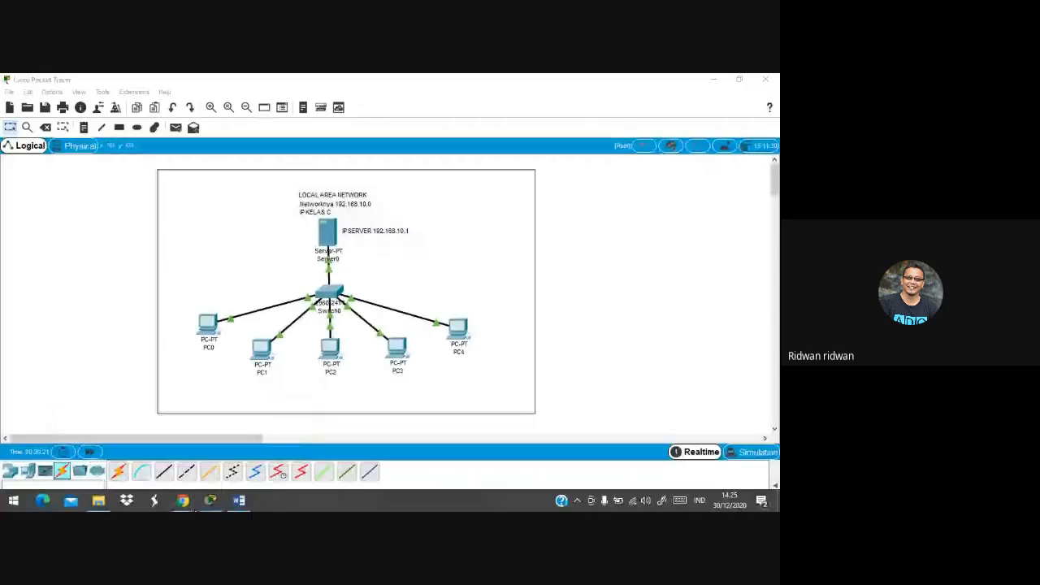
mouse_move(211, 500)
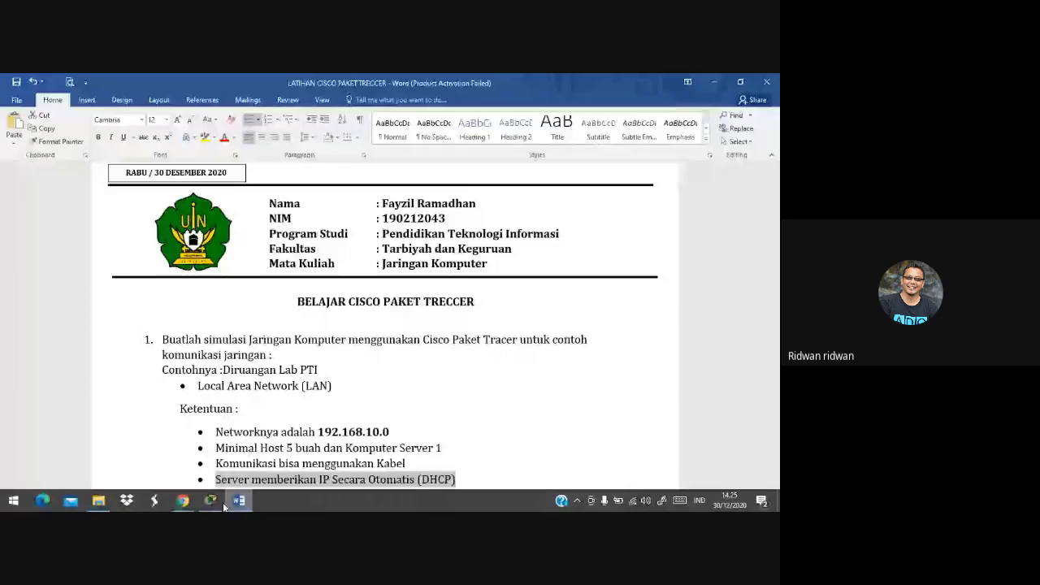
Switch from the assignment document to the Google Meet call window
left_click(215, 504)
mouse_move(193, 509)
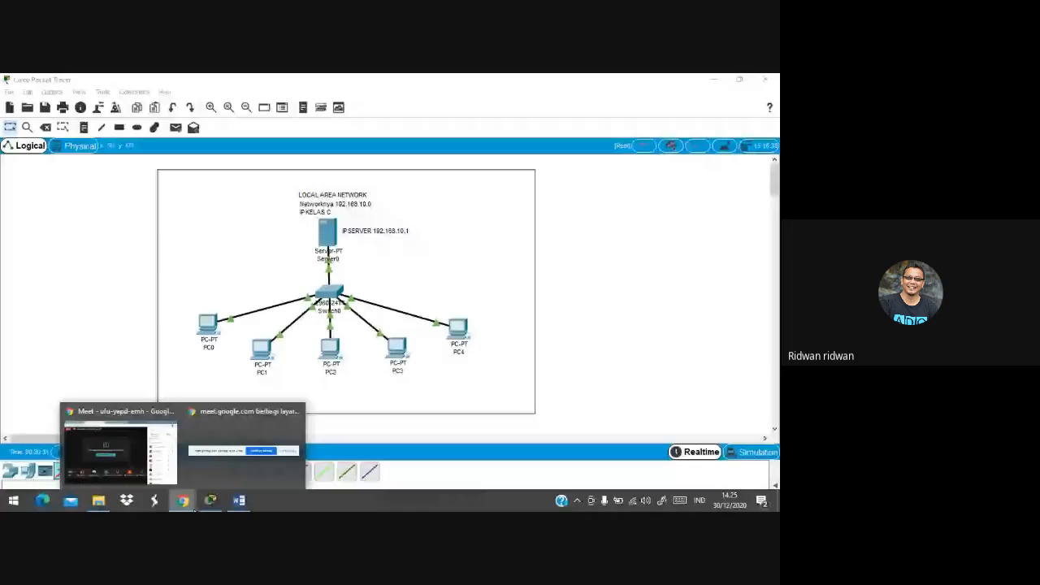
left_click(121, 448)
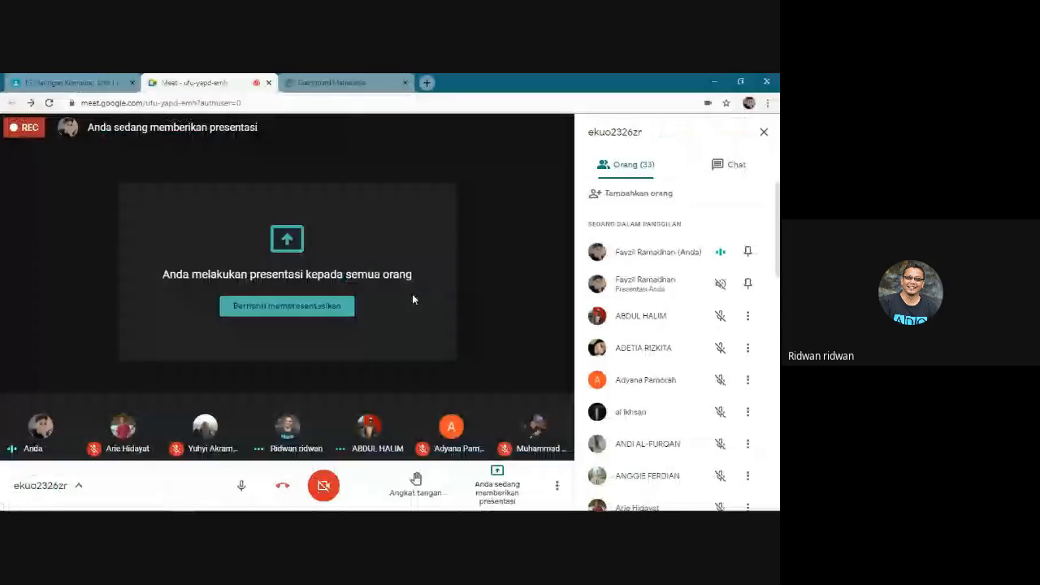
left_click_drag(777, 263, 780, 230)
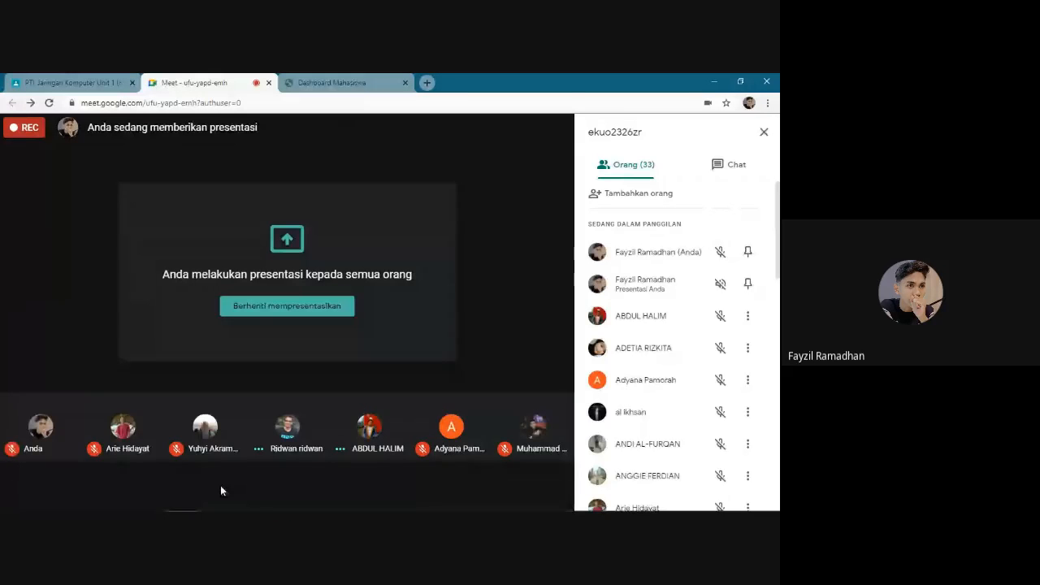
mouse_move(214, 456)
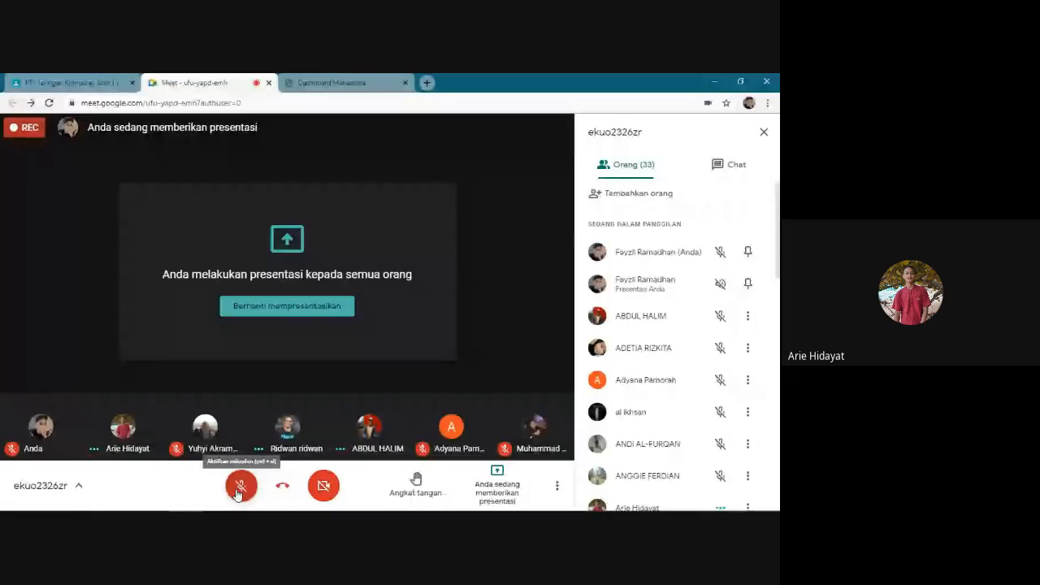
Leave the Meet microphone unmuted after several toggles, then return to PC0's ping results
left_click(240, 486)
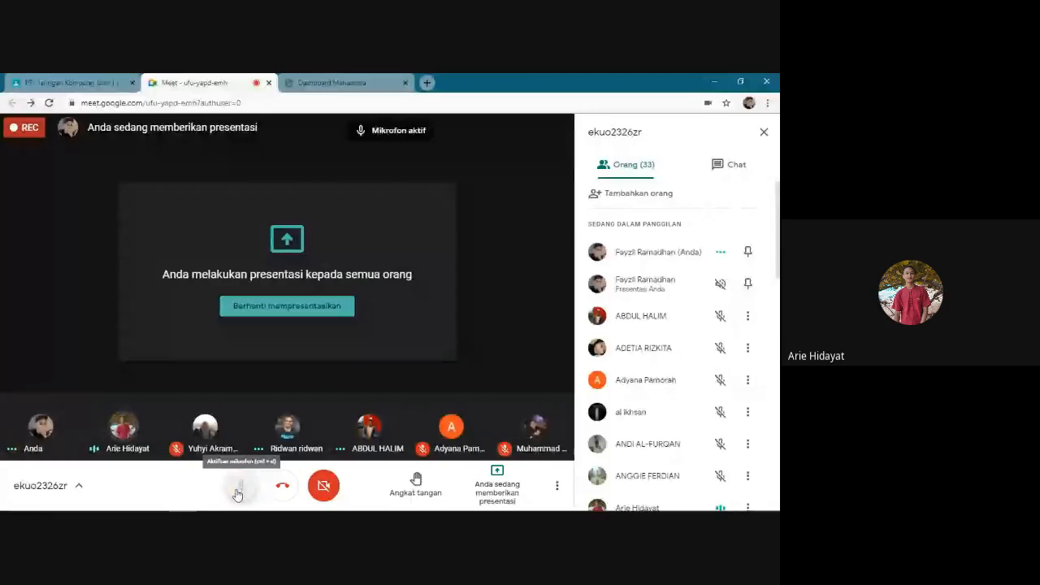
left_click(238, 492)
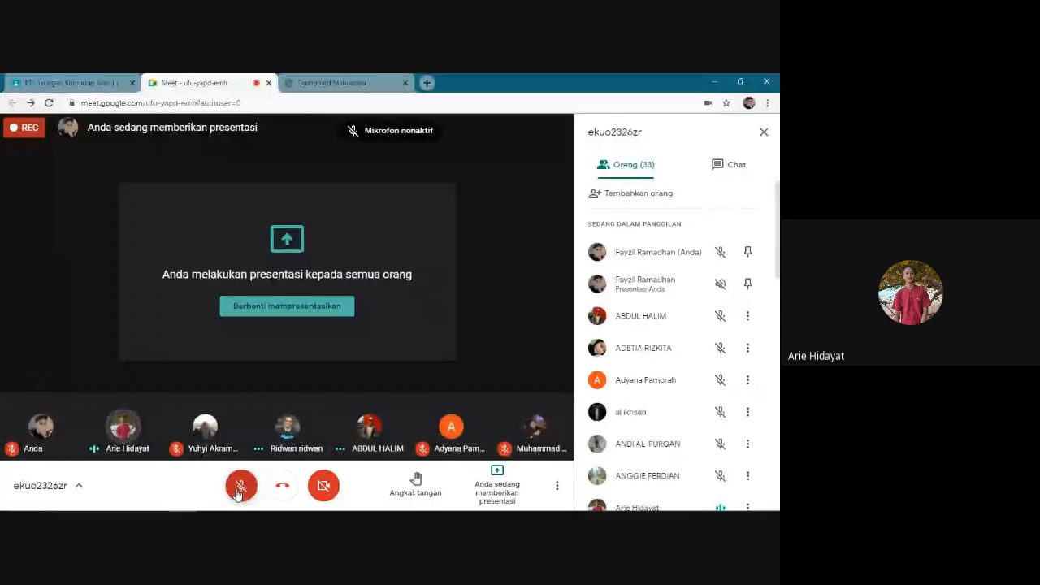
left_click(239, 491)
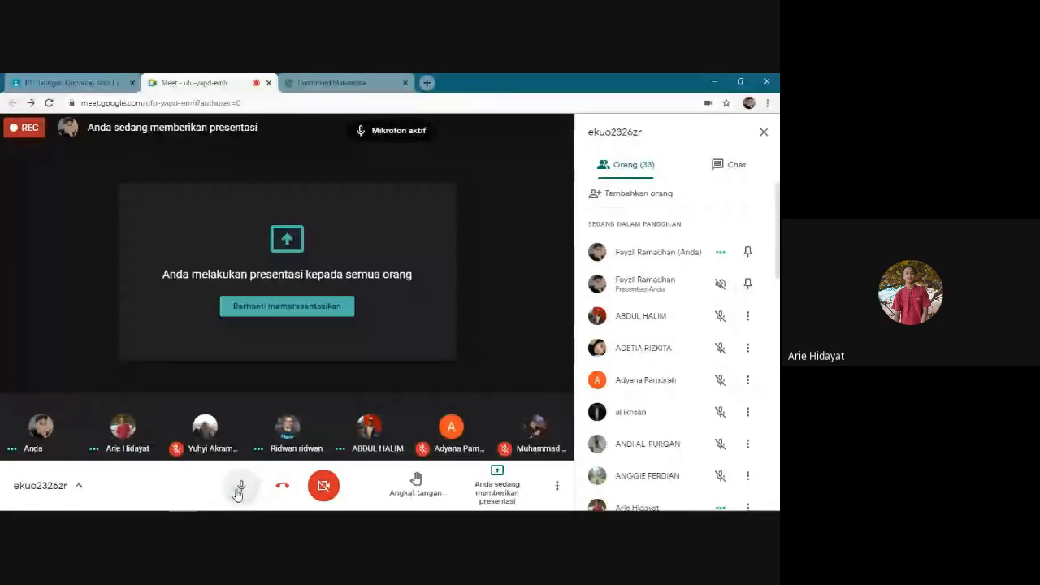
left_click(239, 491)
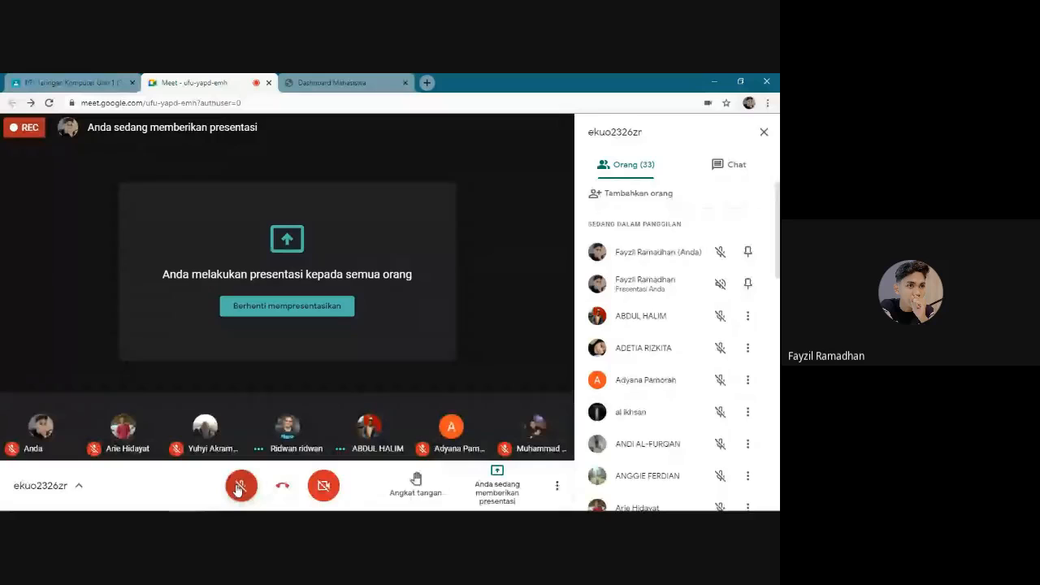
left_click(239, 488)
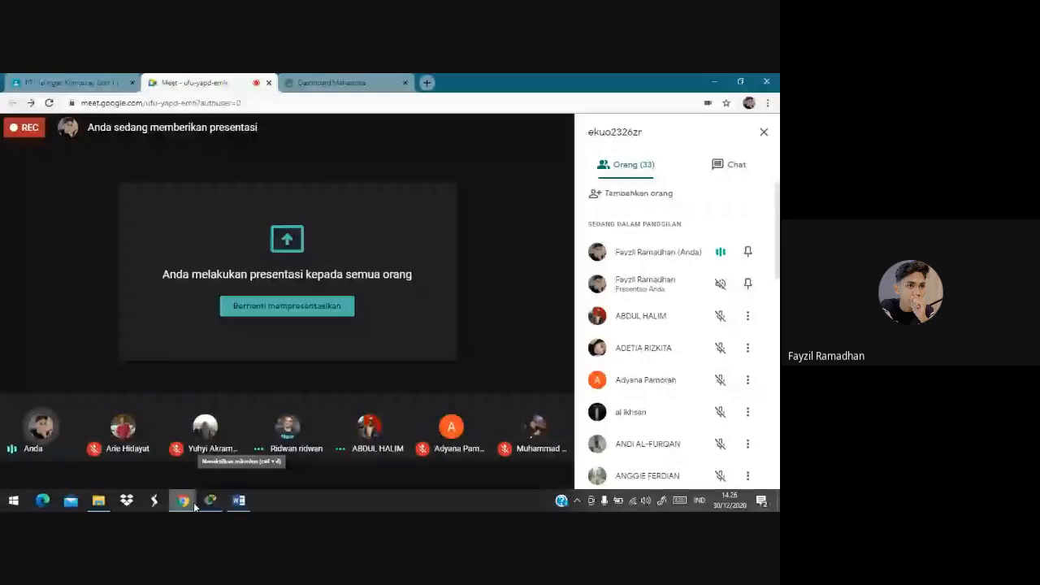
left_click(193, 503)
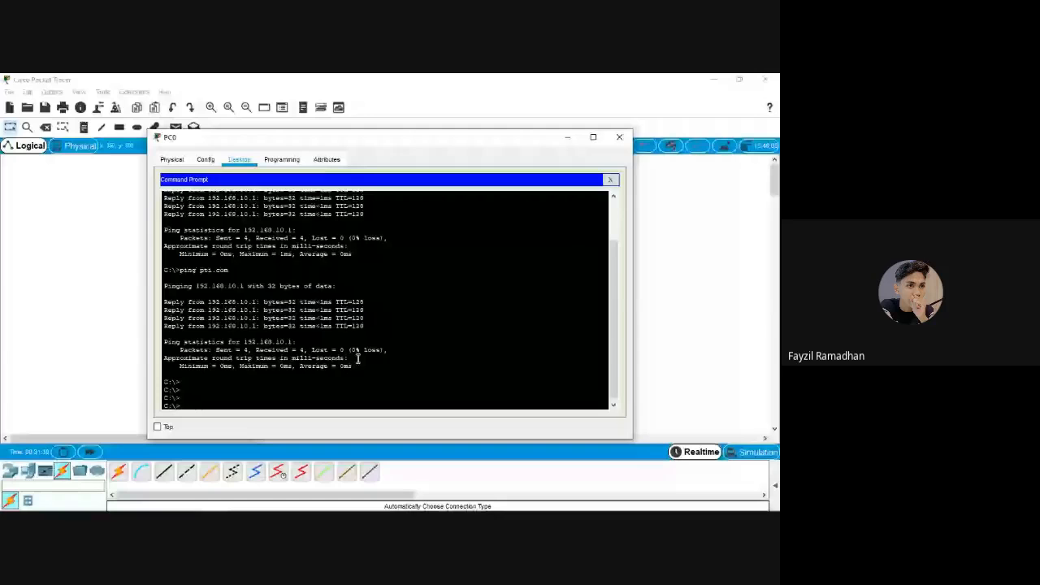
type("ping pt")
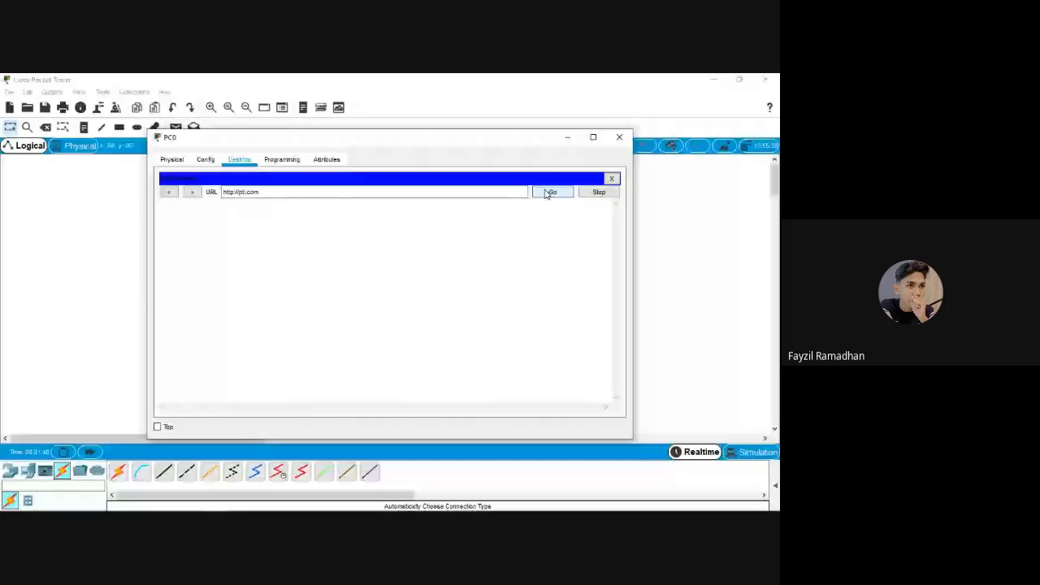
left_click(548, 194)
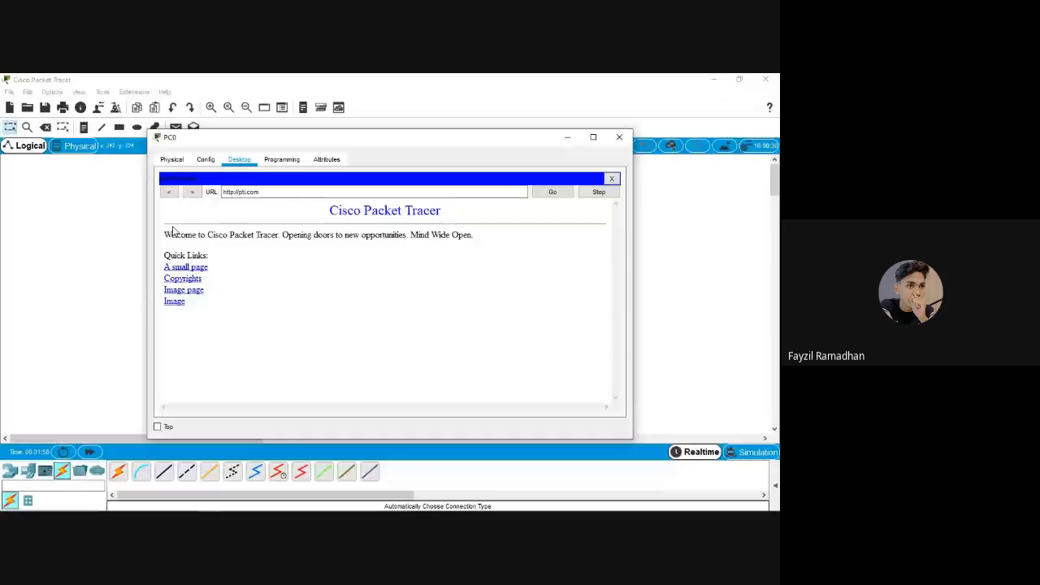
Highlight the welcome text and pti.com address in PC0's browser, then switch back to Google Meet
left_click_drag(172, 232, 180, 223)
left_click(407, 277)
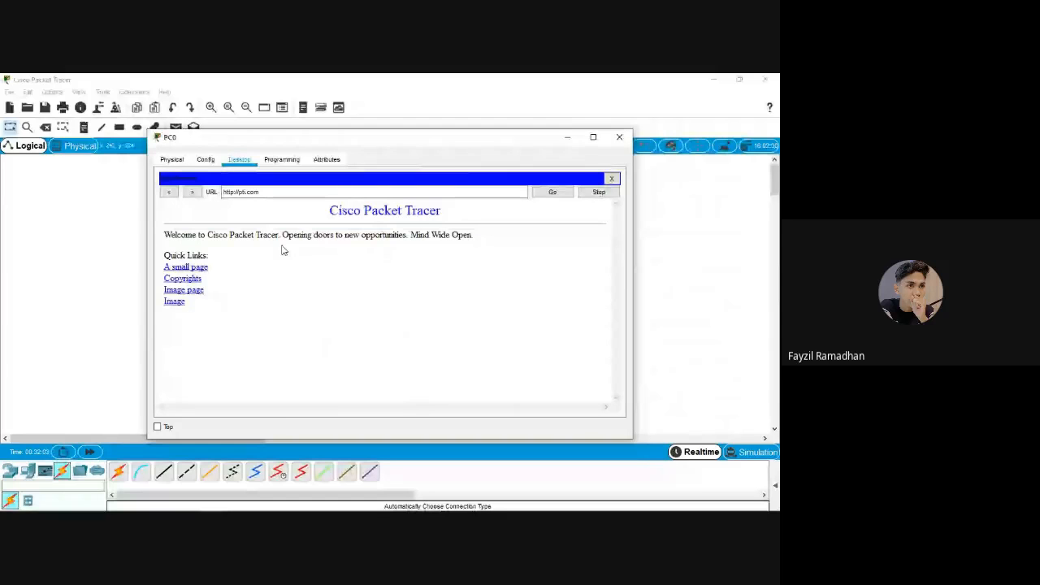
left_click_drag(516, 137, 512, 140)
left_click_drag(258, 195, 218, 195)
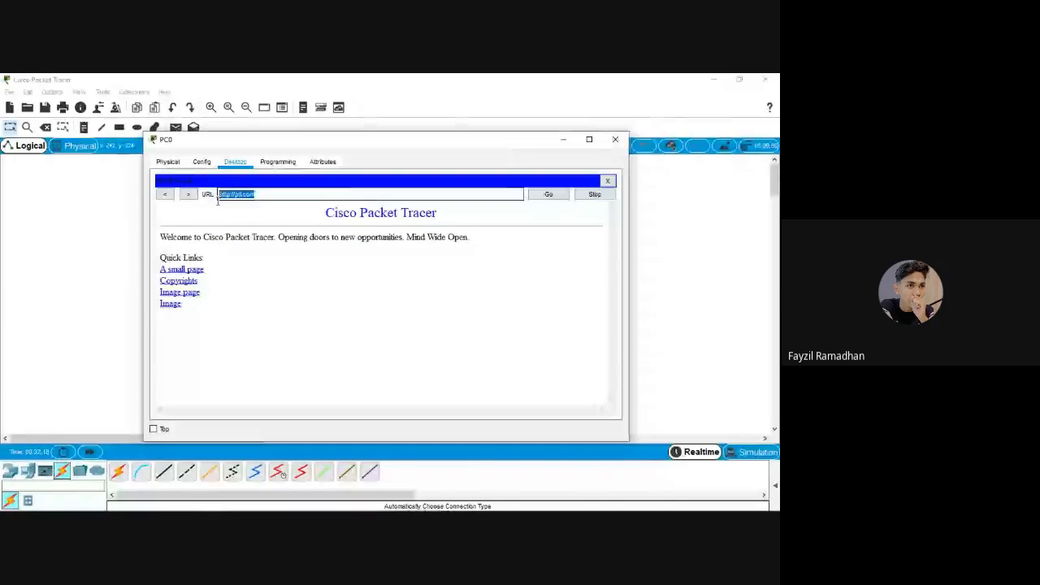
left_click(297, 254)
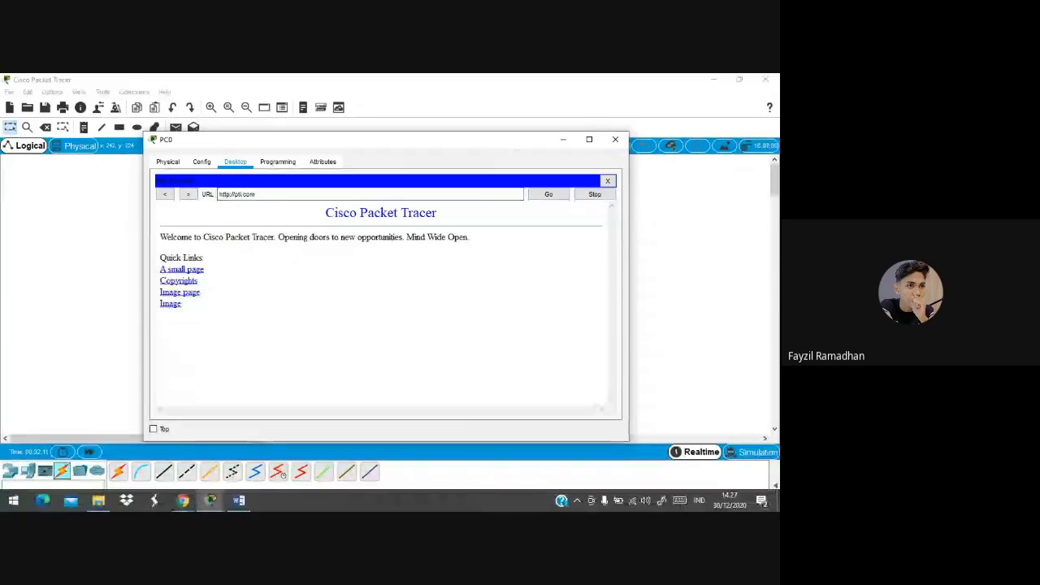
left_click(183, 500)
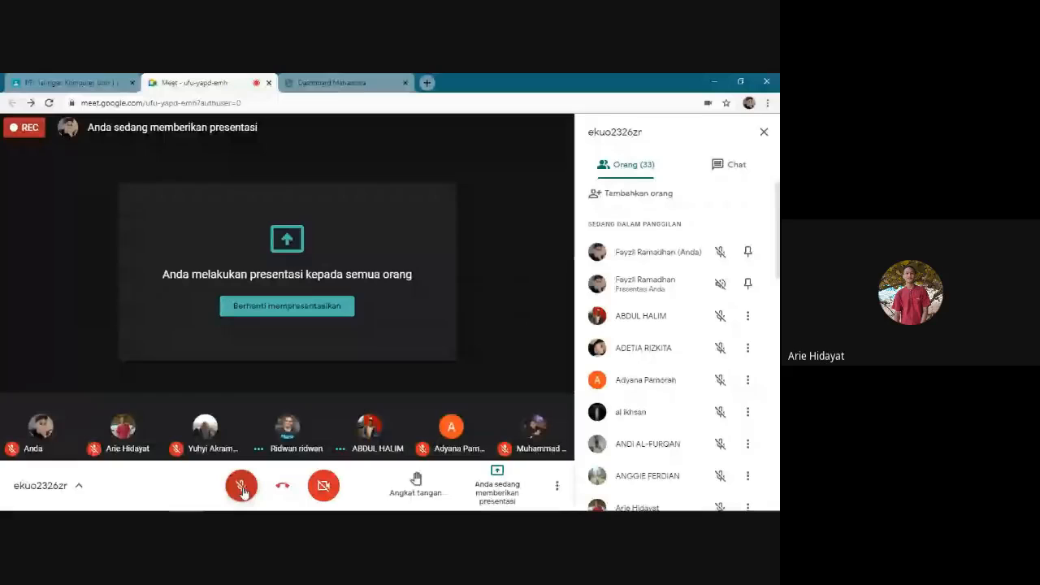
Unmute and mute the Meet microphone twice, scrolling the People list in between
left_click(241, 487)
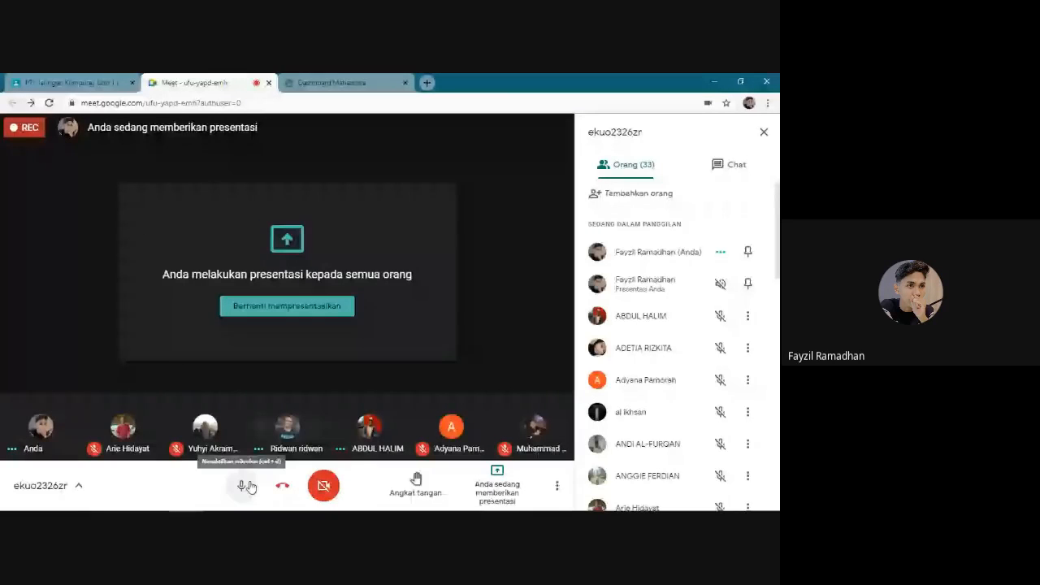
left_click(247, 486)
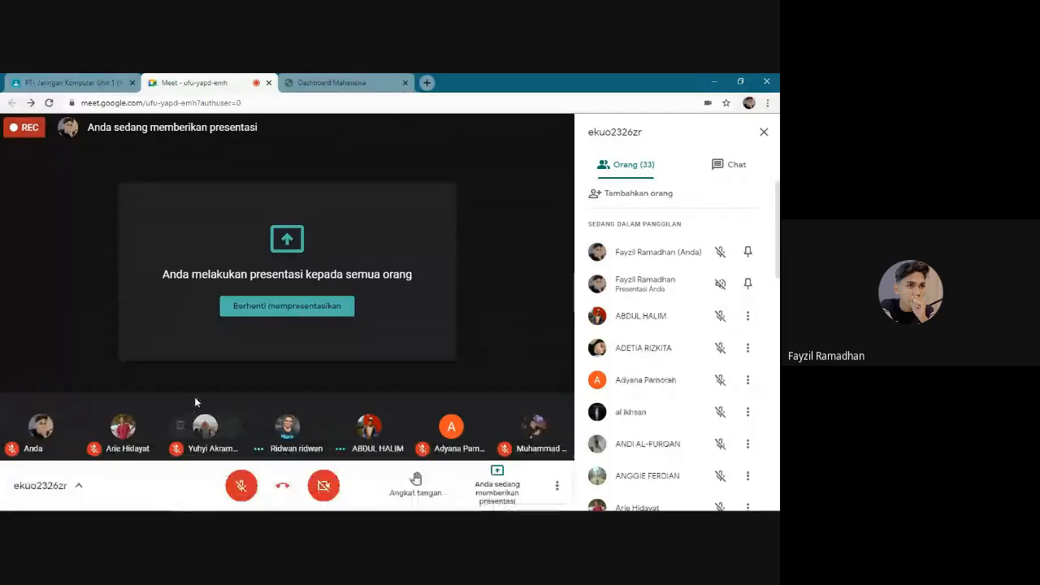
scroll(611, 364, "down", 3)
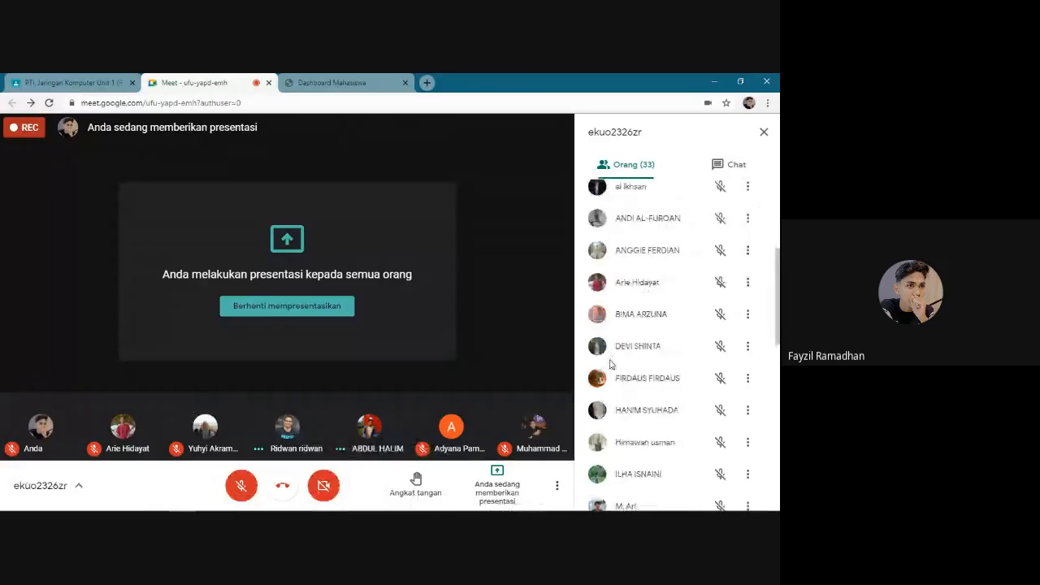
scroll(612, 364, "up", 5)
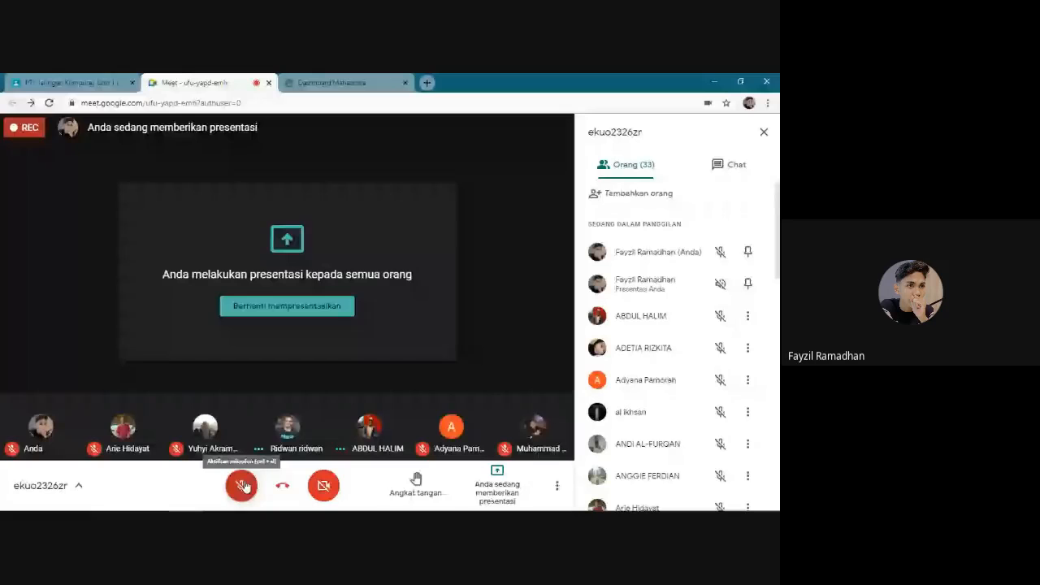
left_click(243, 486)
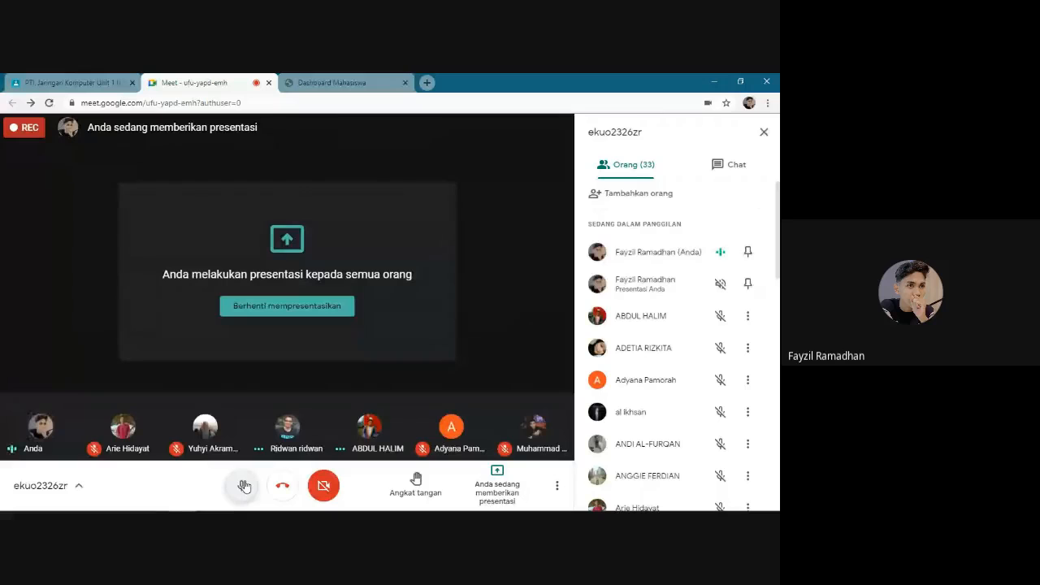
left_click(244, 486)
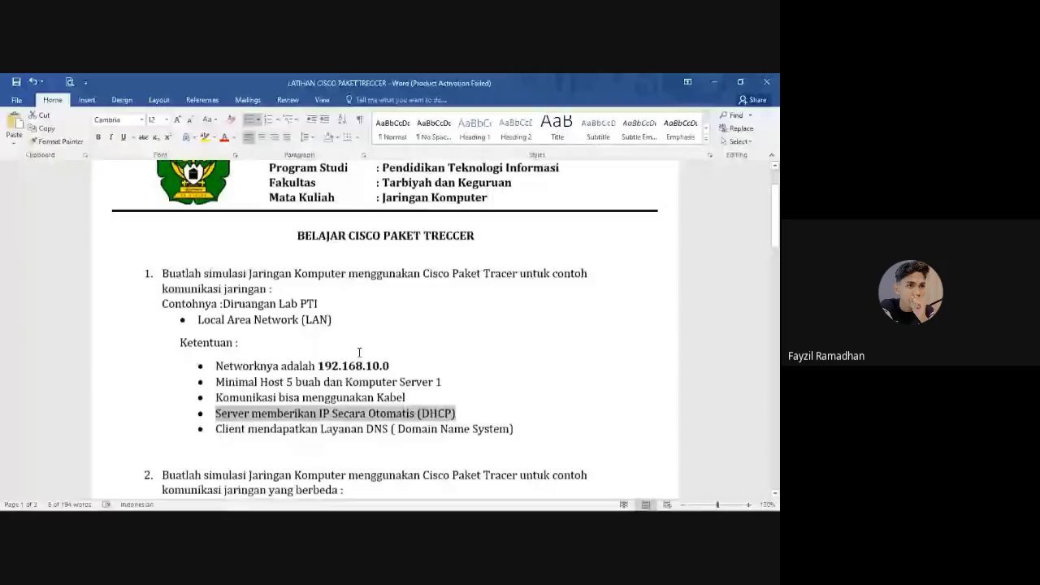
Copy Tarbiyah into the Jaringan A cell and Psikology into the Jaringan B cell
scroll(359, 351, "down", 4)
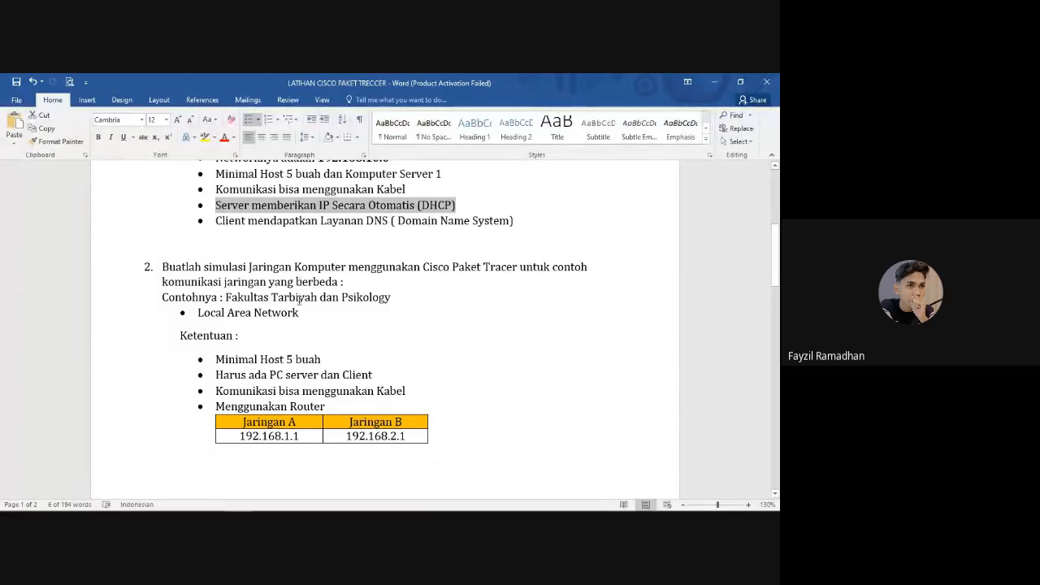
left_click_drag(318, 297, 271, 297)
key("ctrl+c")
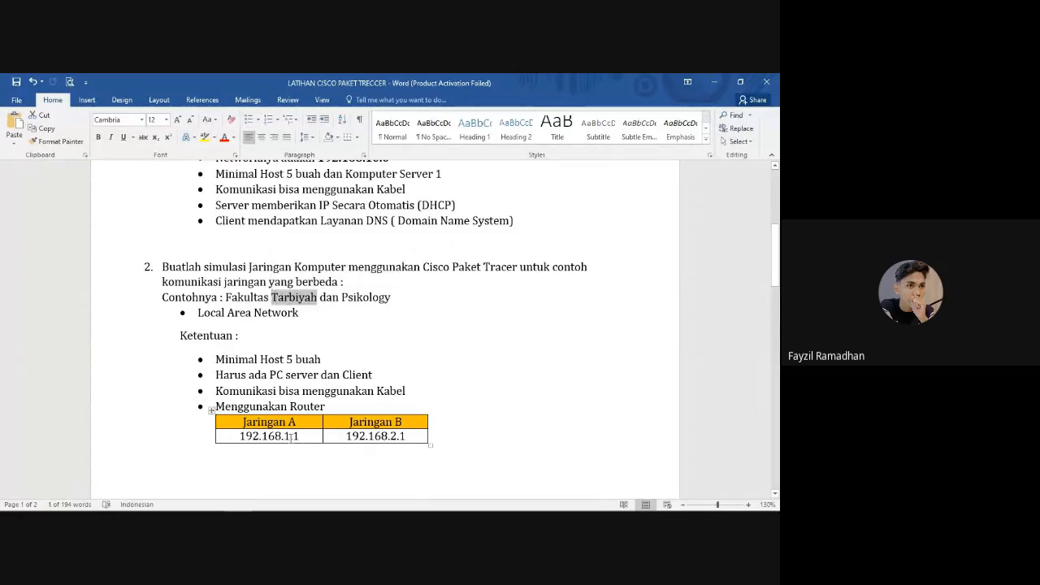
left_click(311, 423)
key("ctrl+v")
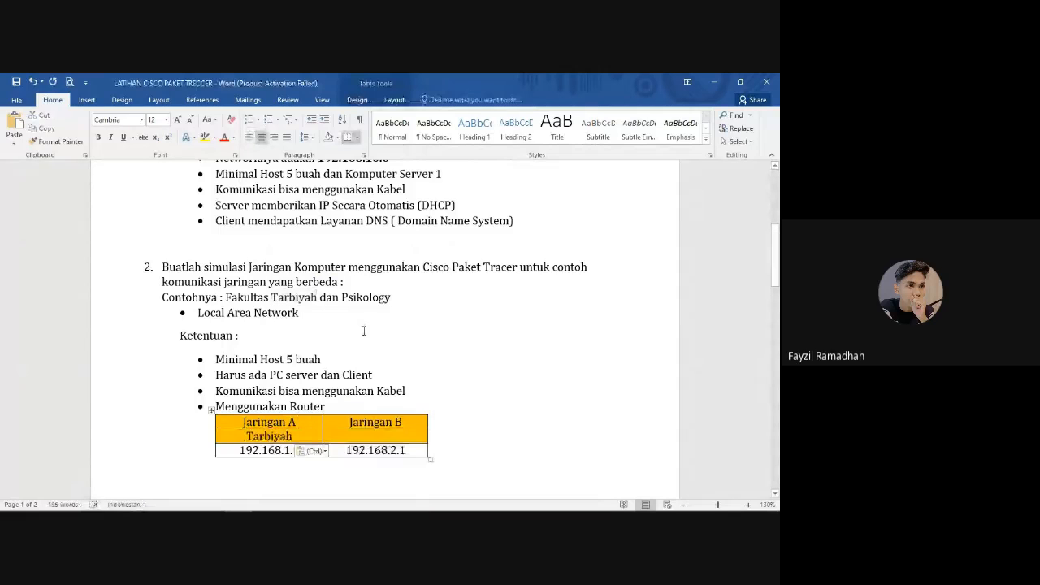
left_click_drag(389, 300, 342, 298)
key("ctrl+c")
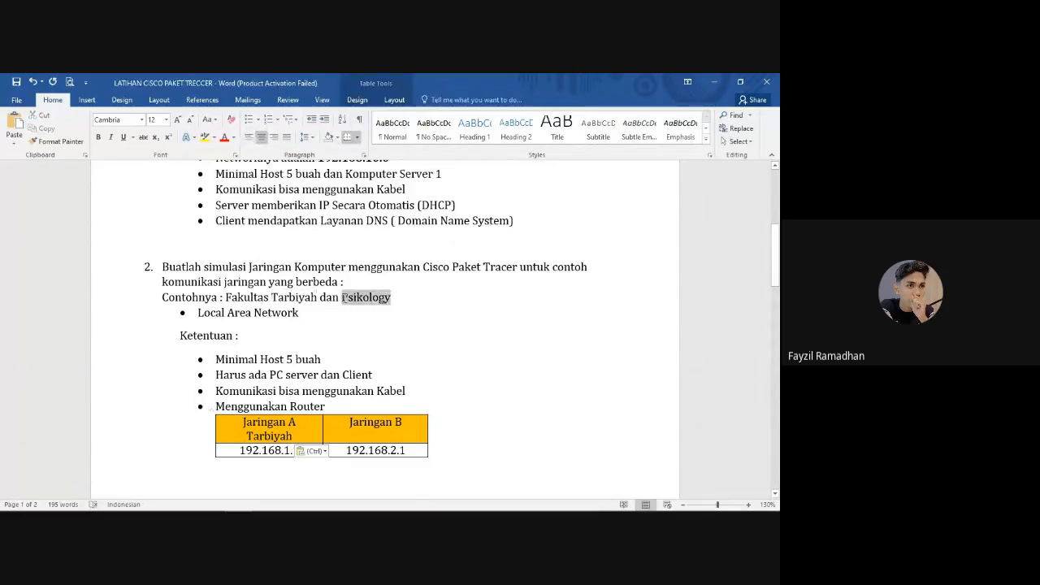
left_click(383, 436)
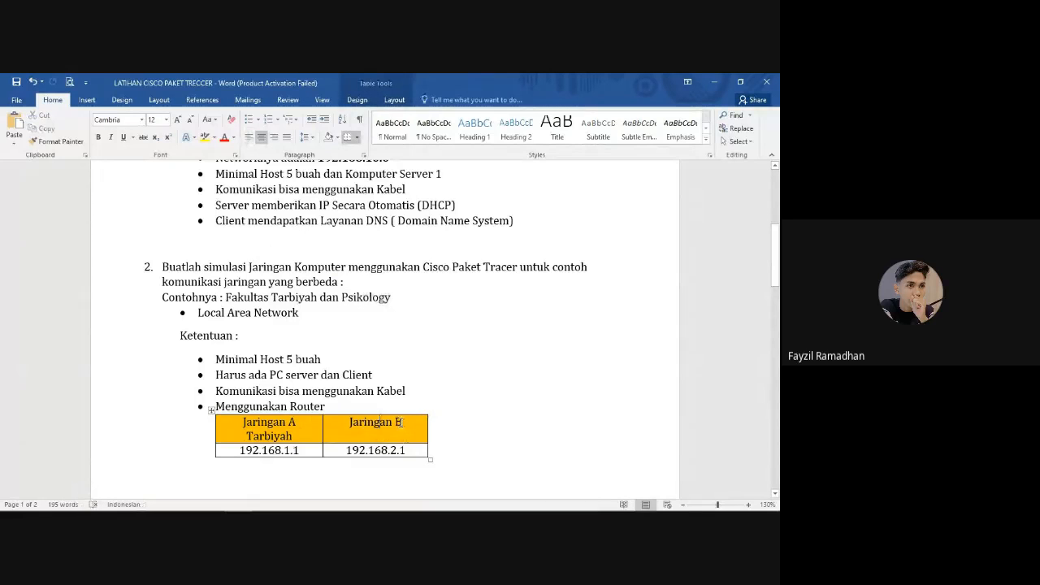
left_click(400, 423)
key("ctrl+v")
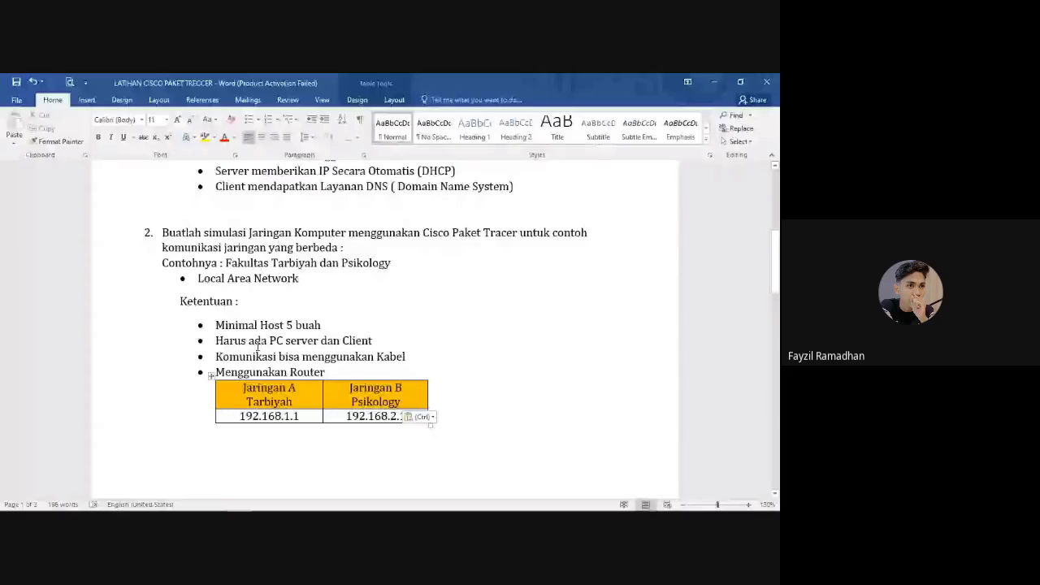
Add '(Perangkat Penghubung Jaringan Yang Berbeda)' after 'Menggunakan Router' in the requirements list
left_click(250, 345)
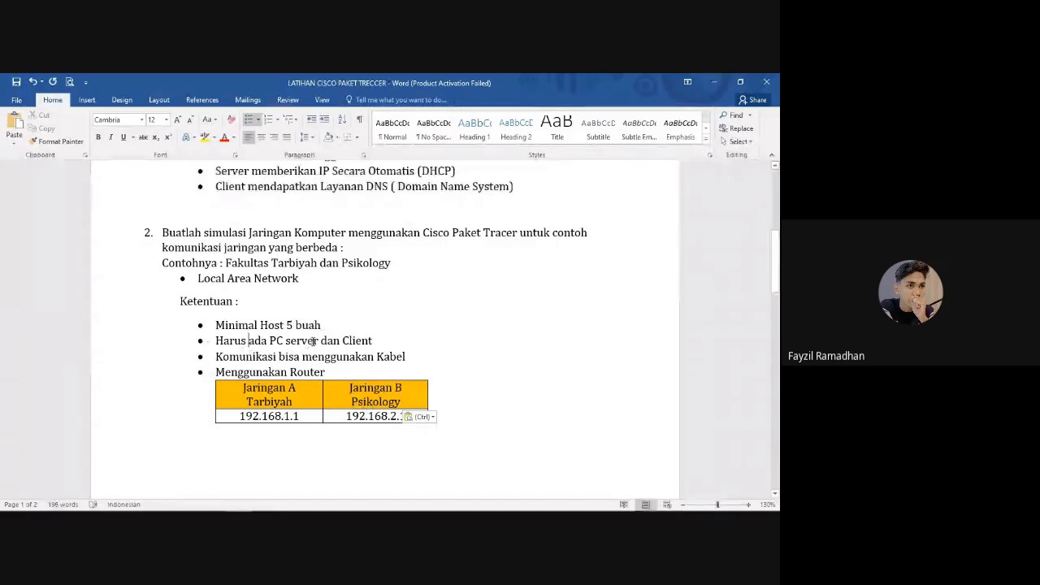
left_click_drag(270, 341, 372, 342)
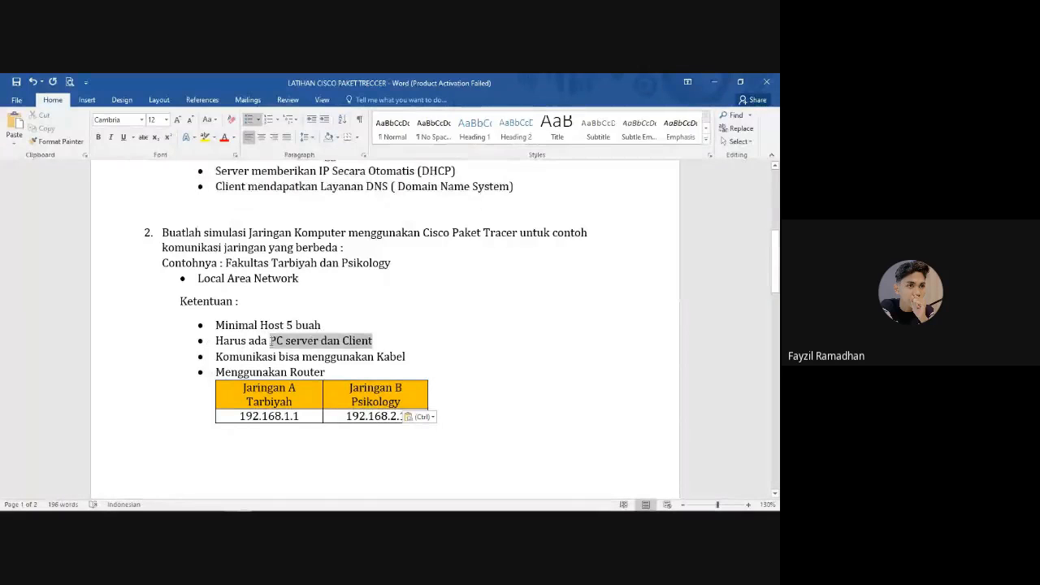
left_click(372, 344)
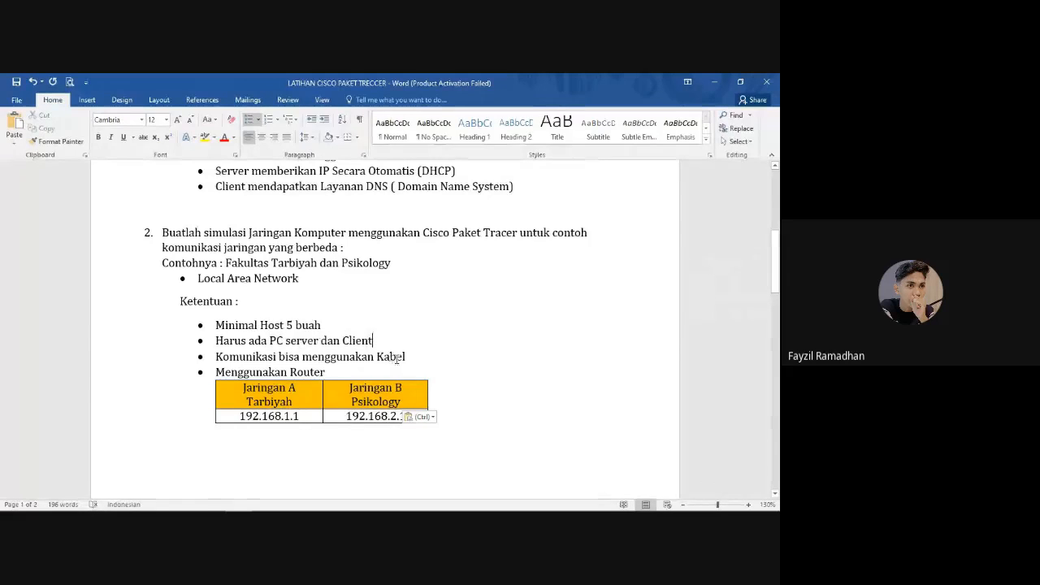
left_click_drag(333, 371, 216, 373)
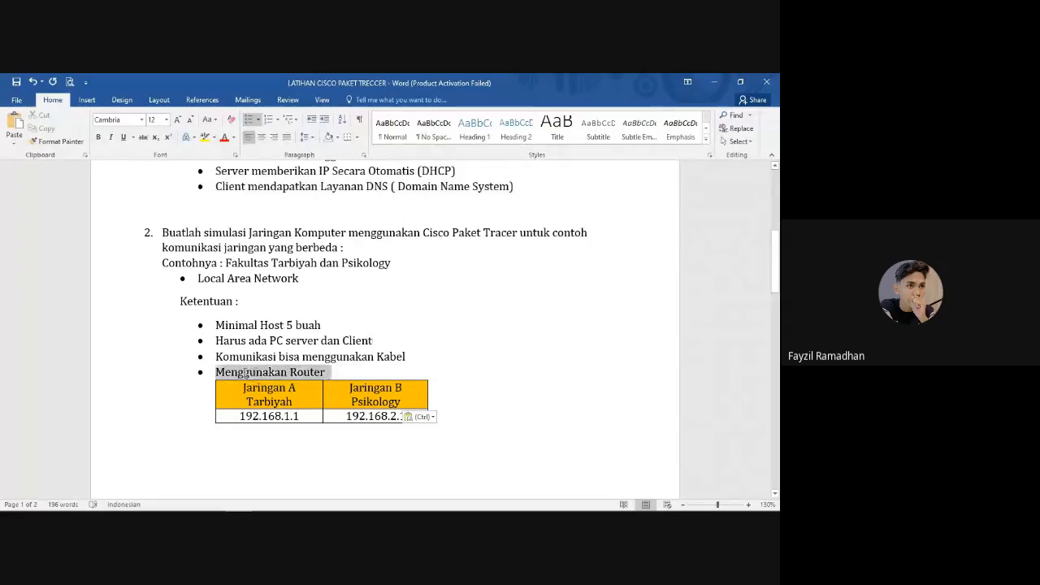
left_click(334, 370)
type("(Perangk")
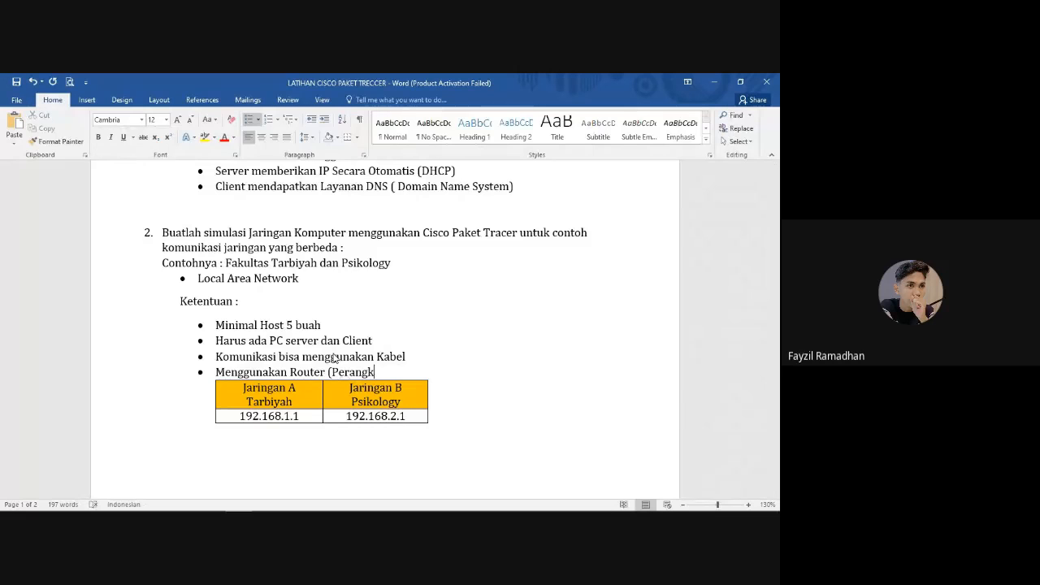
type("at Penghubung Jaringan Yang Berbeda)")
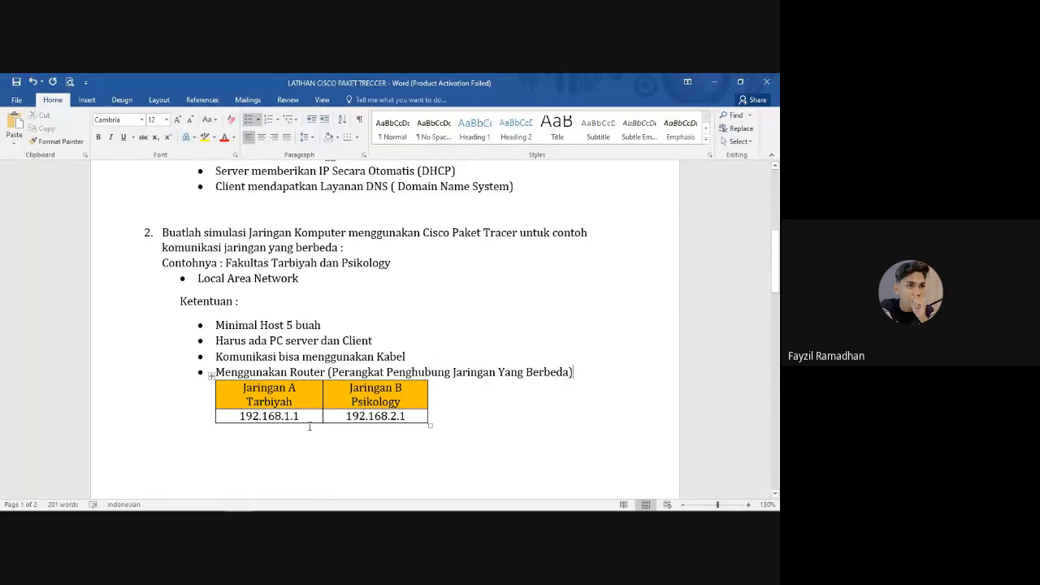
Switch back to the Cisco Packet Tracer topology and scroll it right
mouse_move(211, 507)
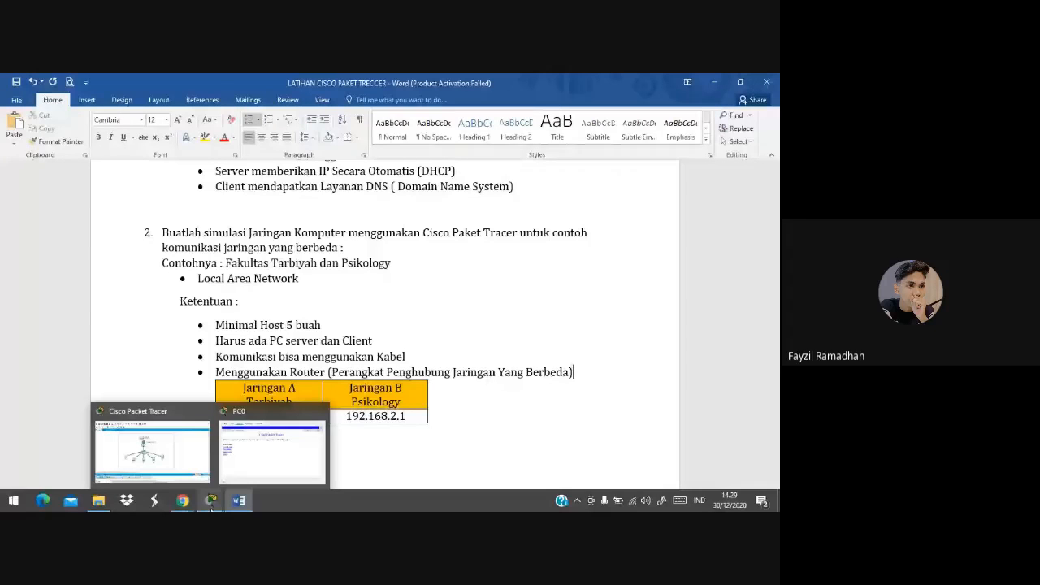
left_click(152, 447)
scroll(322, 361, "right", 5)
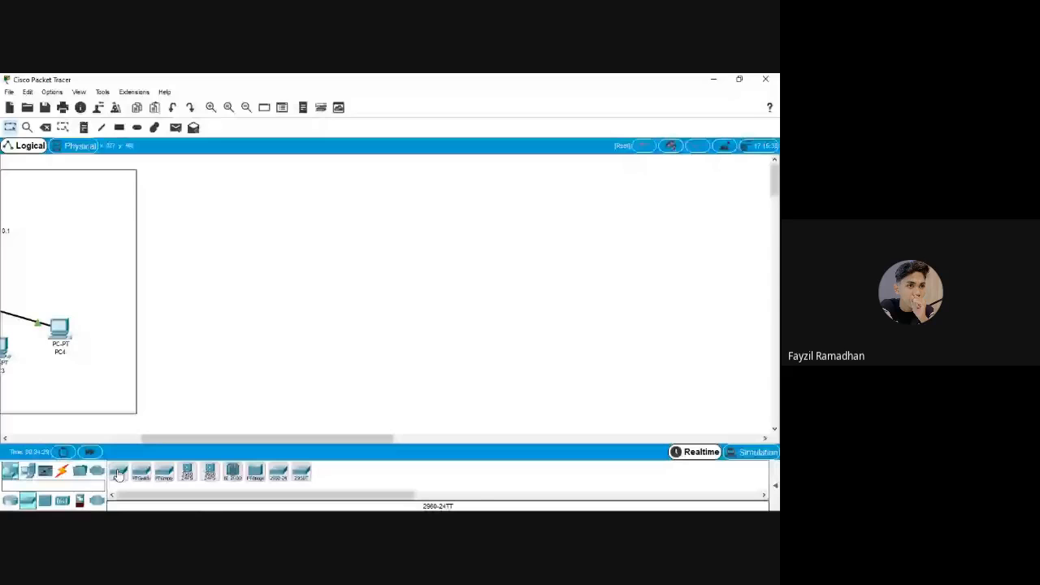
Place PC5, ISR4321 router Router0, and 2960 switches Switch1 and Switch2 on the canvas
left_click(29, 471)
left_click(117, 472)
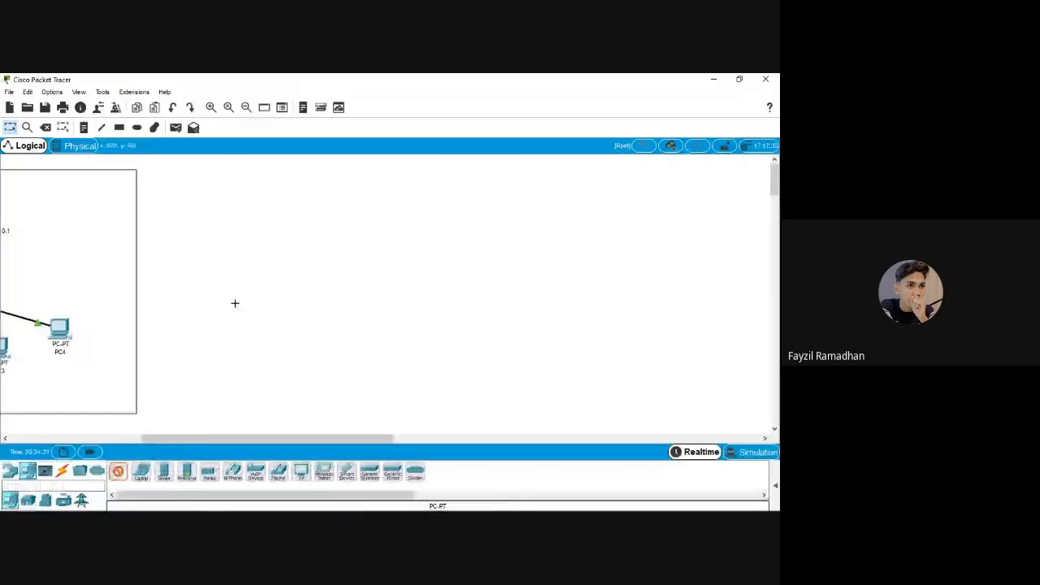
left_click(235, 301)
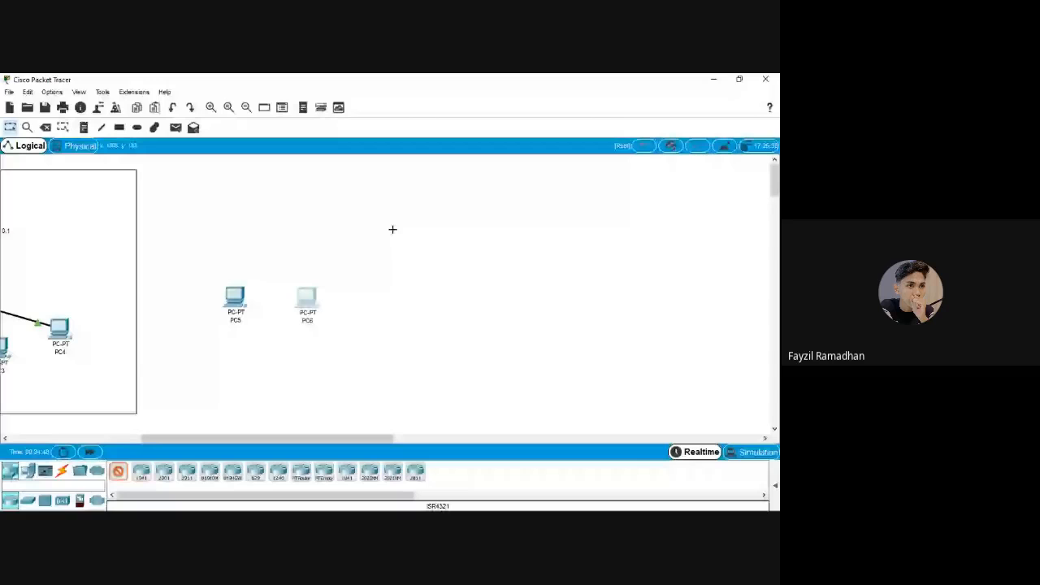
left_click(393, 226)
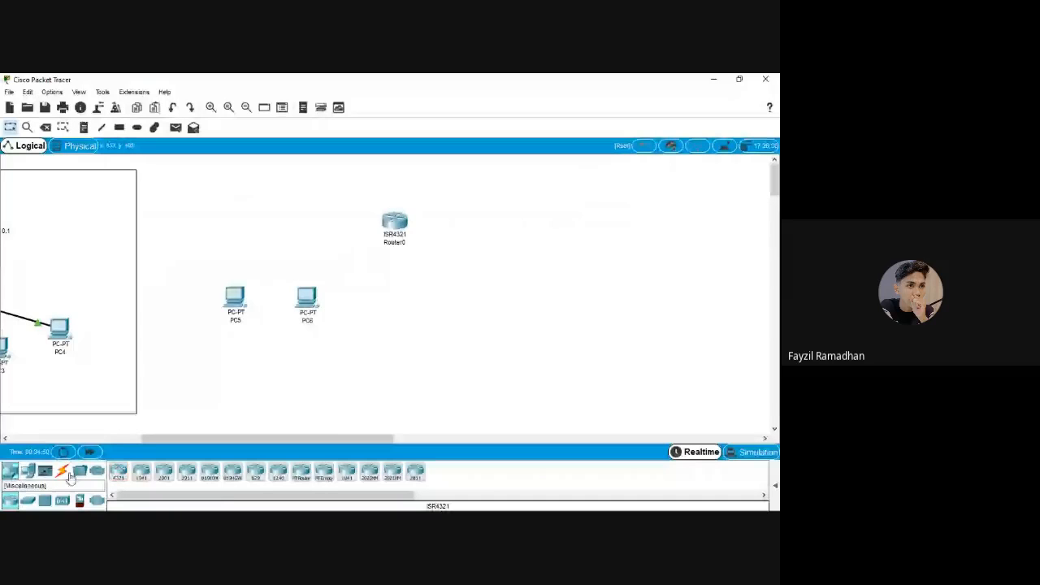
left_click(27, 503)
left_click_drag(119, 471, 275, 258)
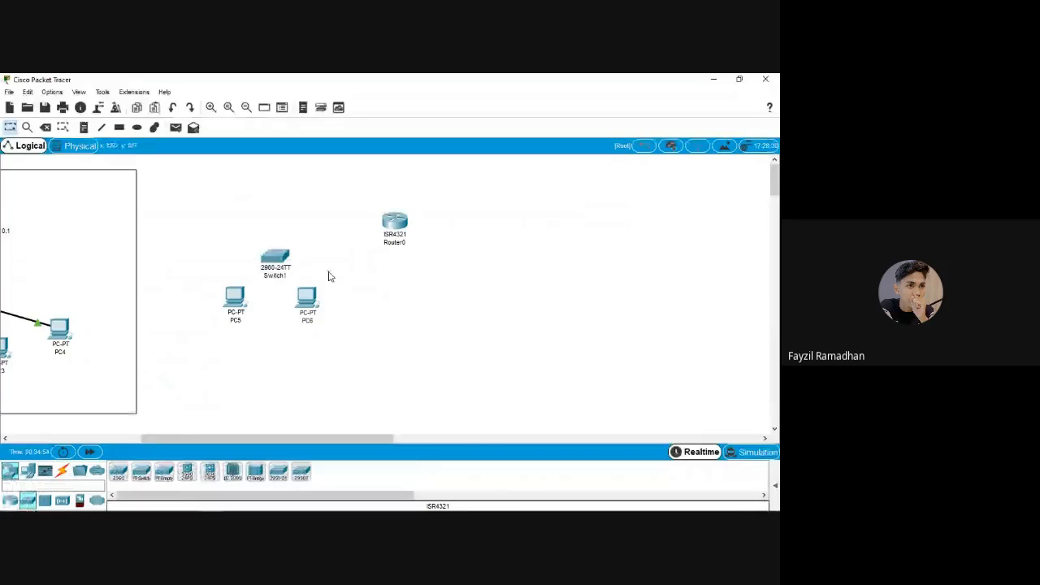
left_click(510, 258)
Add generic PCs PC7 and PC8 below Switch2
left_click(119, 471)
left_click(27, 472)
left_click(118, 471)
left_click(460, 305)
left_click(118, 472)
left_click(565, 300)
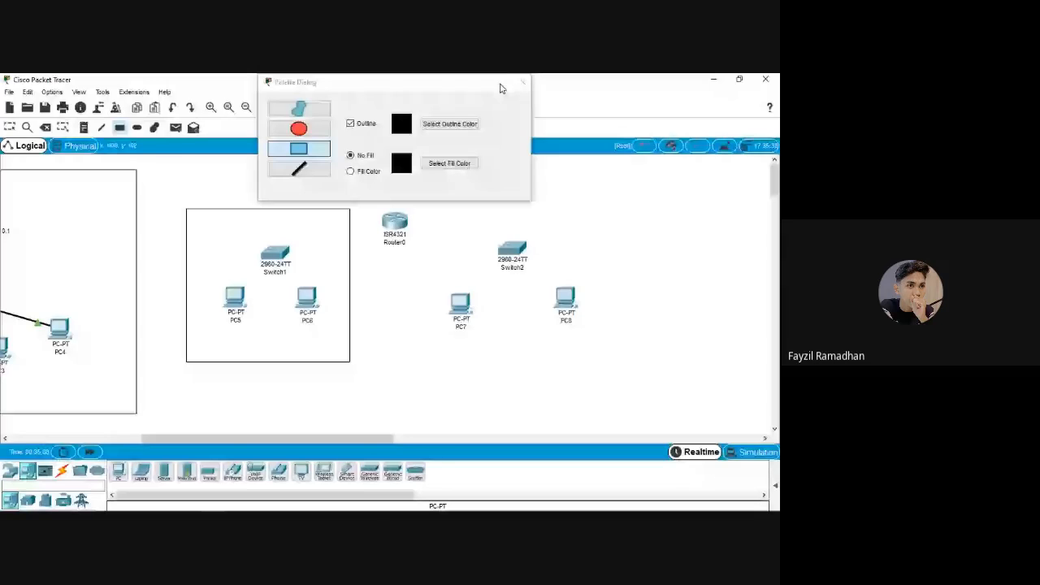
Write the note 'Fakultas Tarbiyah 192.168.1.1 IP KELAS C' and move it above the Tarbiyah box
left_click(501, 86)
left_click(308, 223)
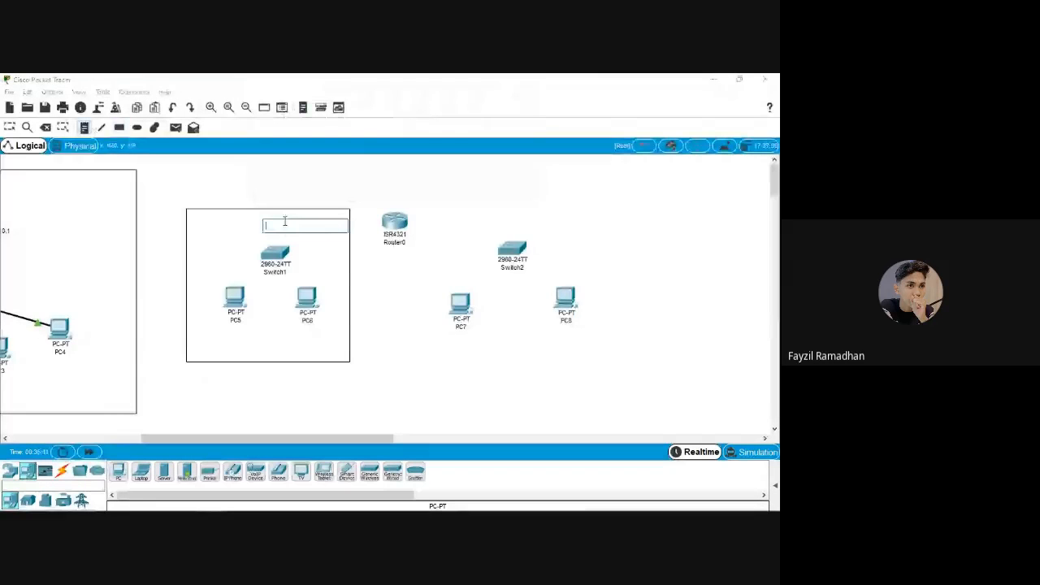
type("Fakultas Tarbiyah")
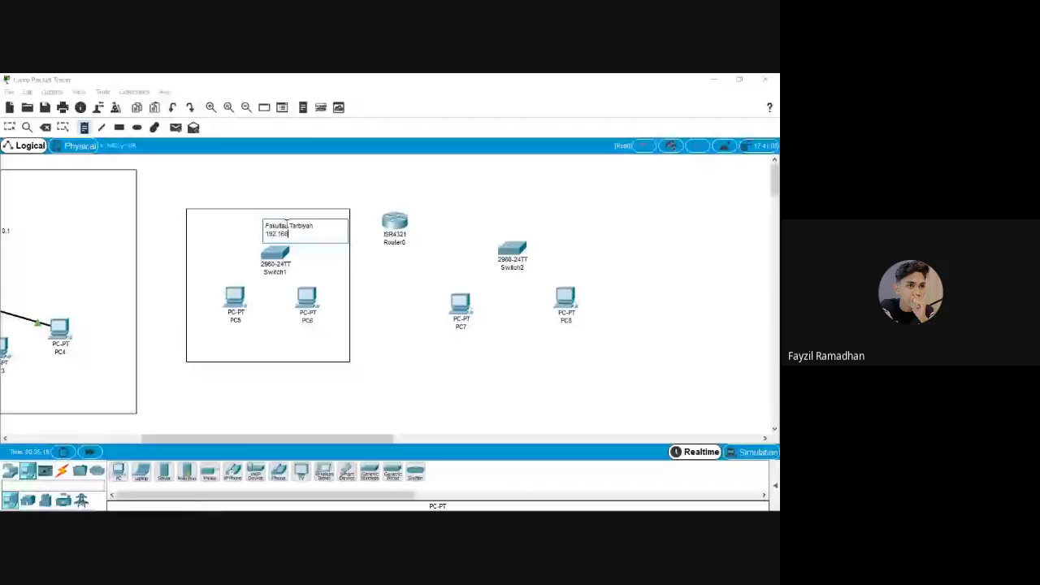
mouse_move(214, 504)
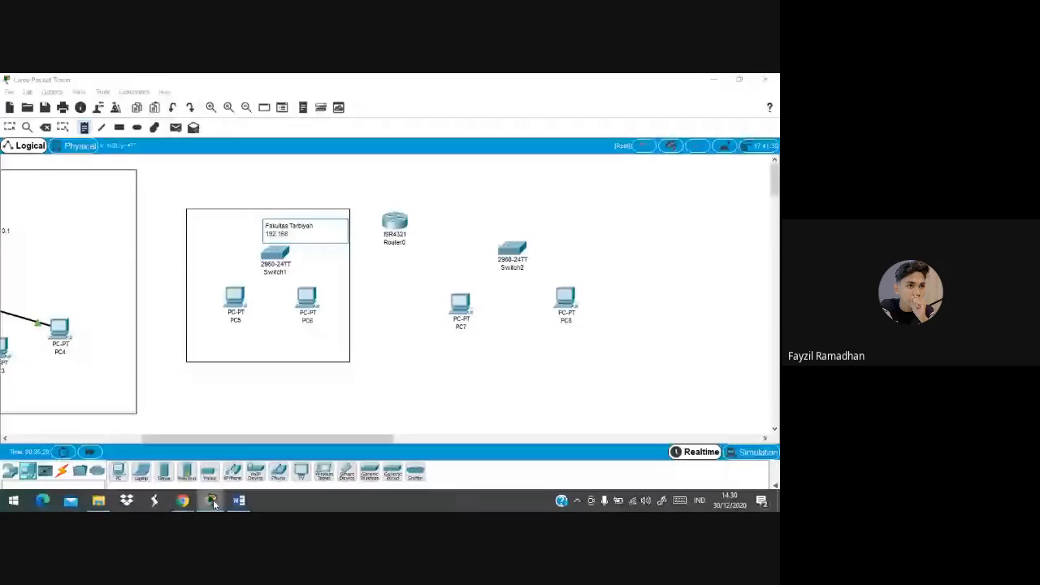
left_click(239, 502)
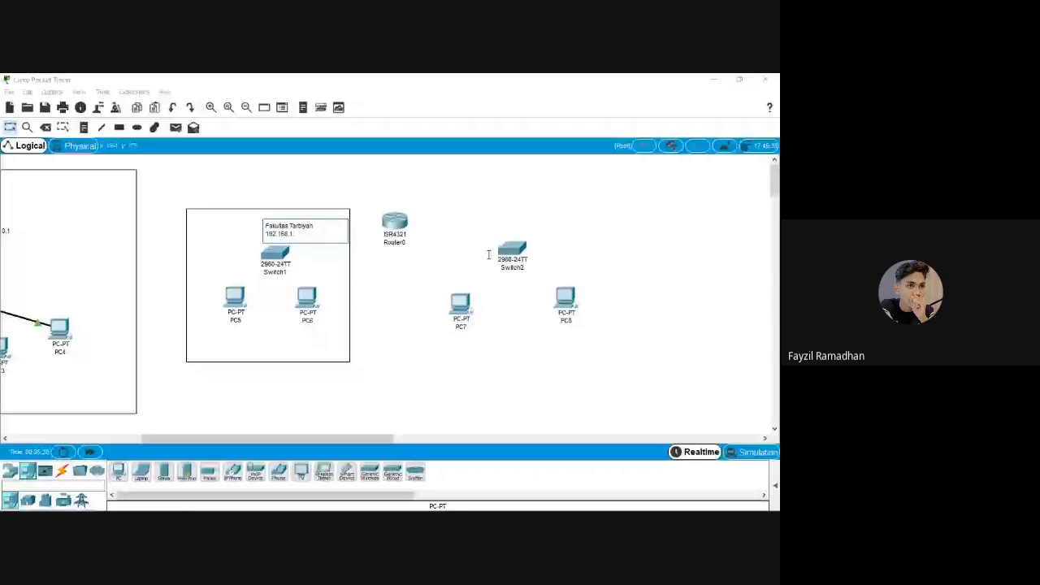
type("192.168.1.")
key("Return")
type("IPKELAS C")
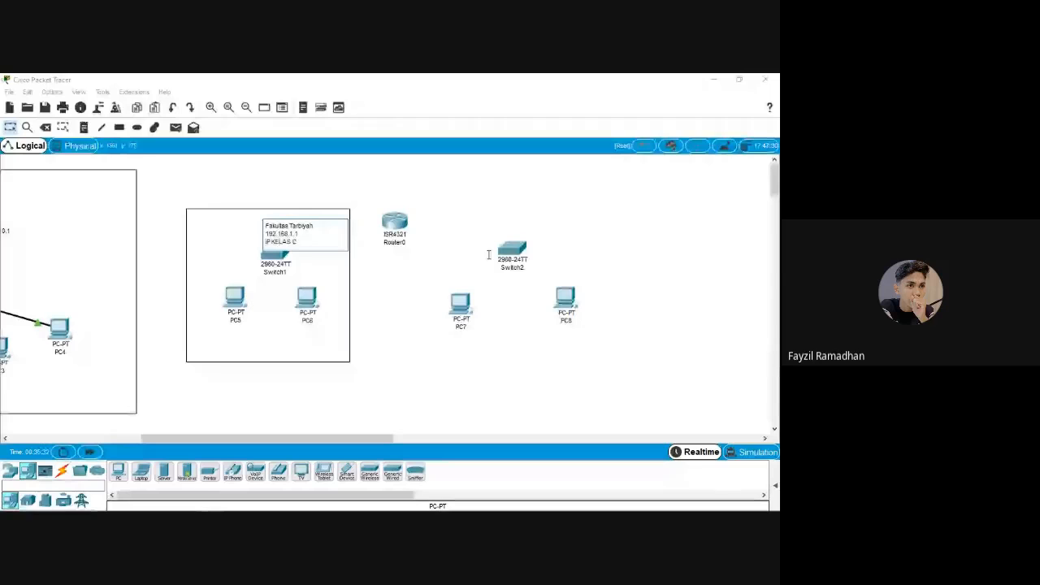
left_click(488, 255)
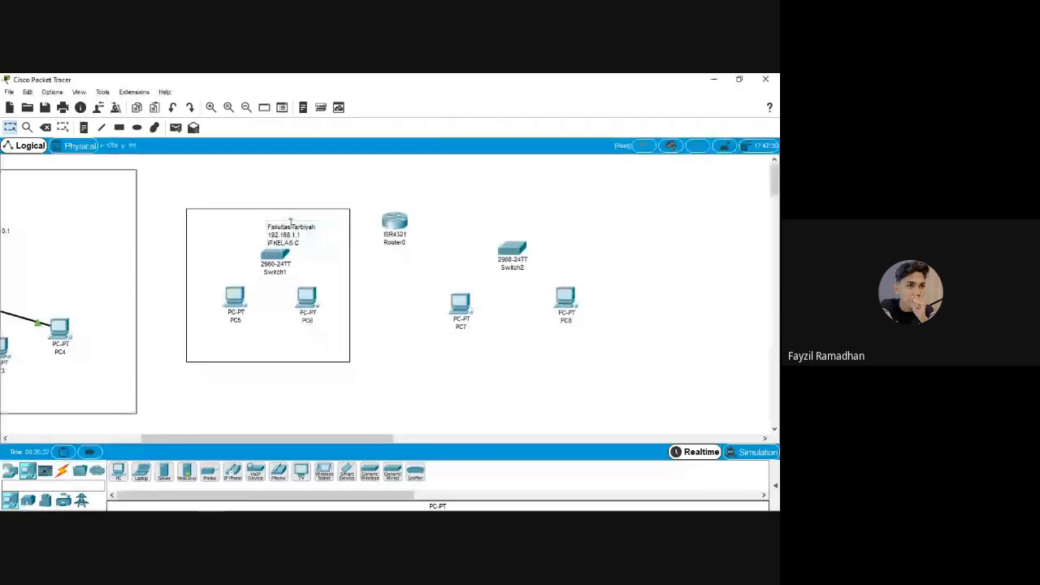
left_click_drag(291, 223, 274, 179)
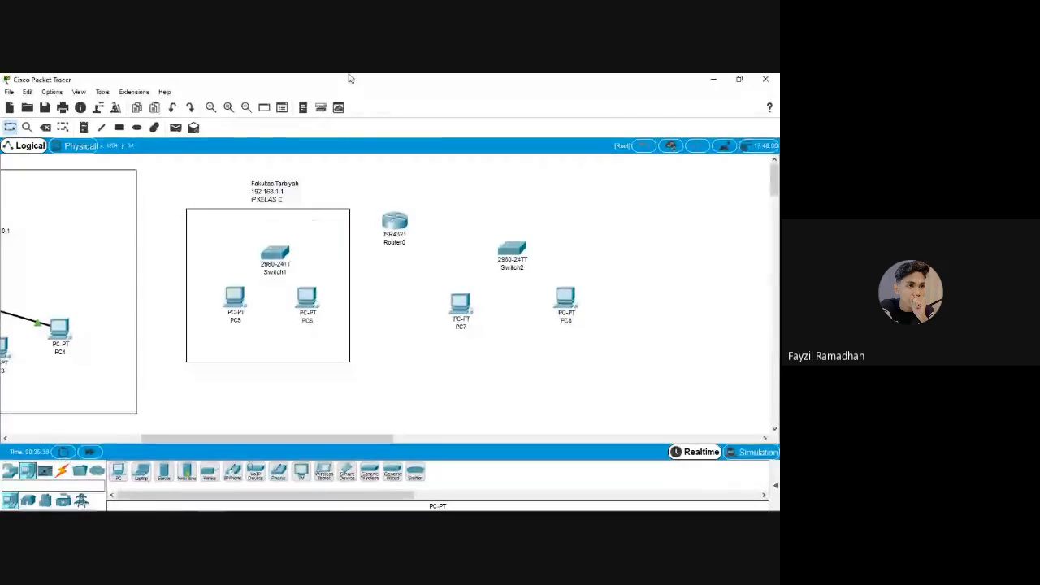
Draw a rectangle around Switch2, PC7 and PC8
left_click(120, 128)
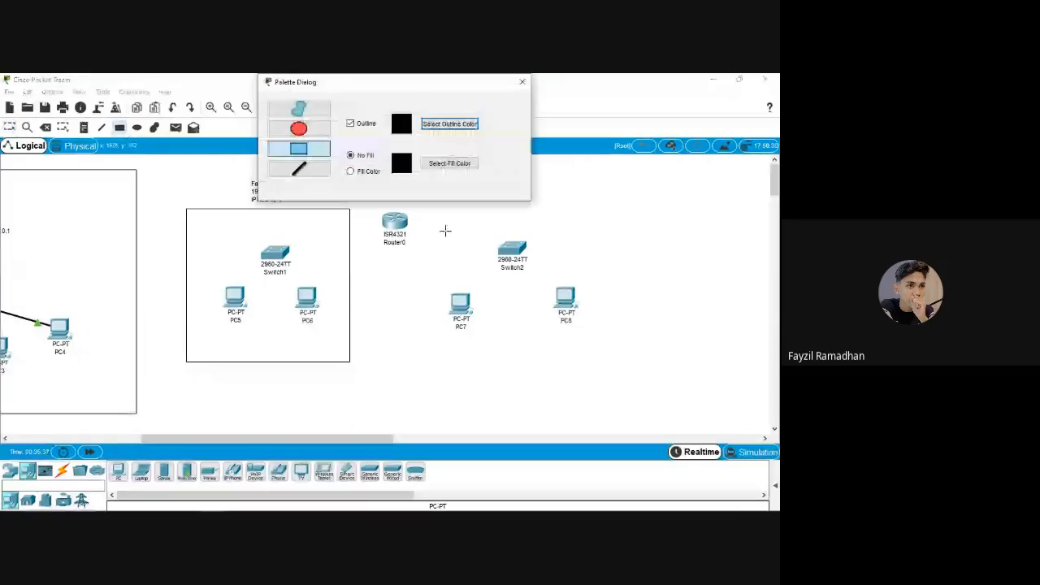
left_click_drag(435, 216, 599, 356)
key("Escape")
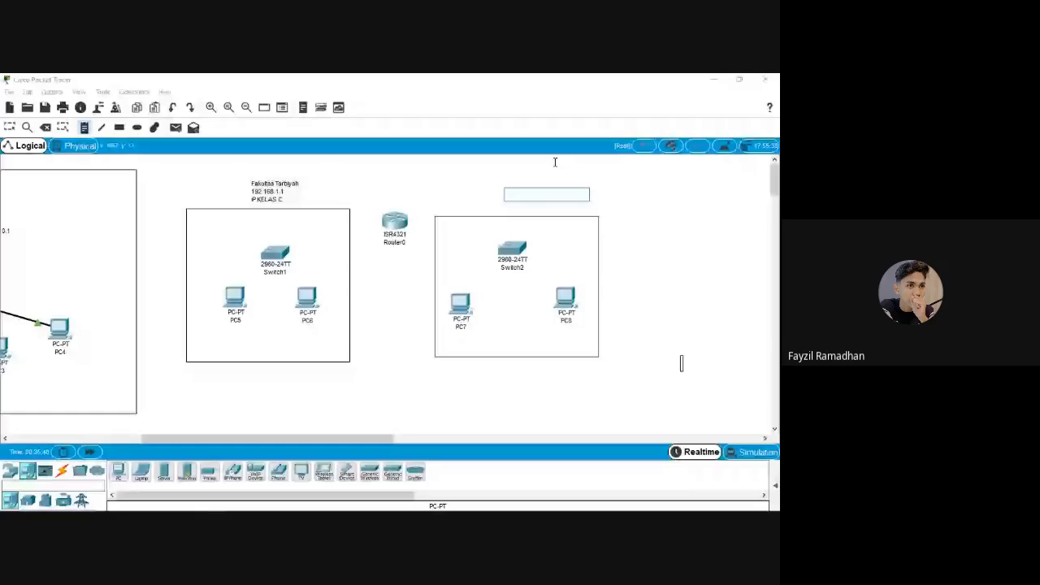
Write the note 'Fakultas Psikology' with an IP 192.168.2.1 line for the second box
type("fAKULTAS")
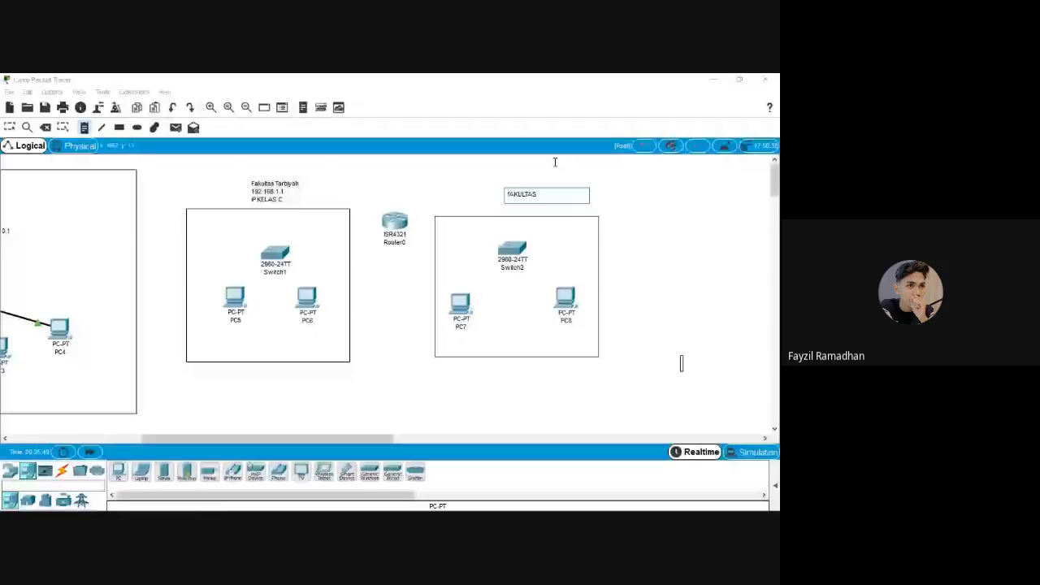
key("BackSpace")
key("BackSpace")
key("BackSpace")
key("BackSpace")
key("BackSpace")
key("BackSpace")
key("BackSpace")
key("BackSpace")
type("Fakul")
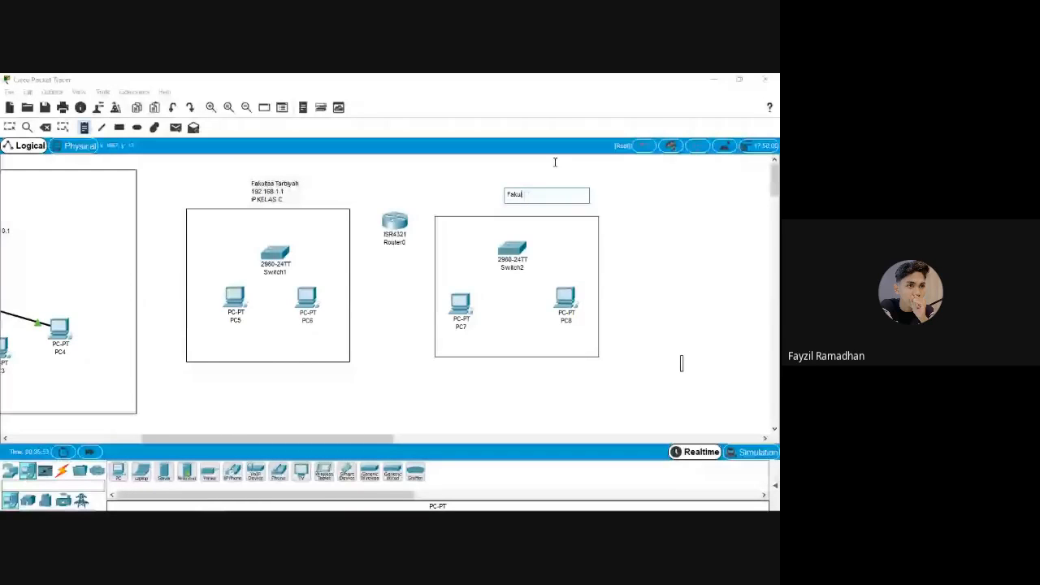
type("tas Psikology")
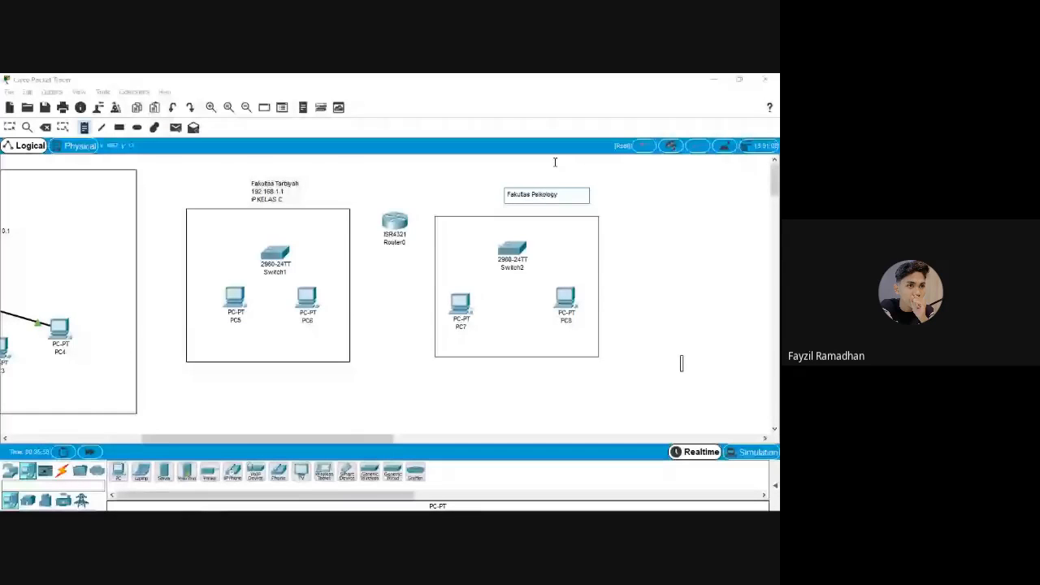
key("Return")
type("IP 192.168.2.1")
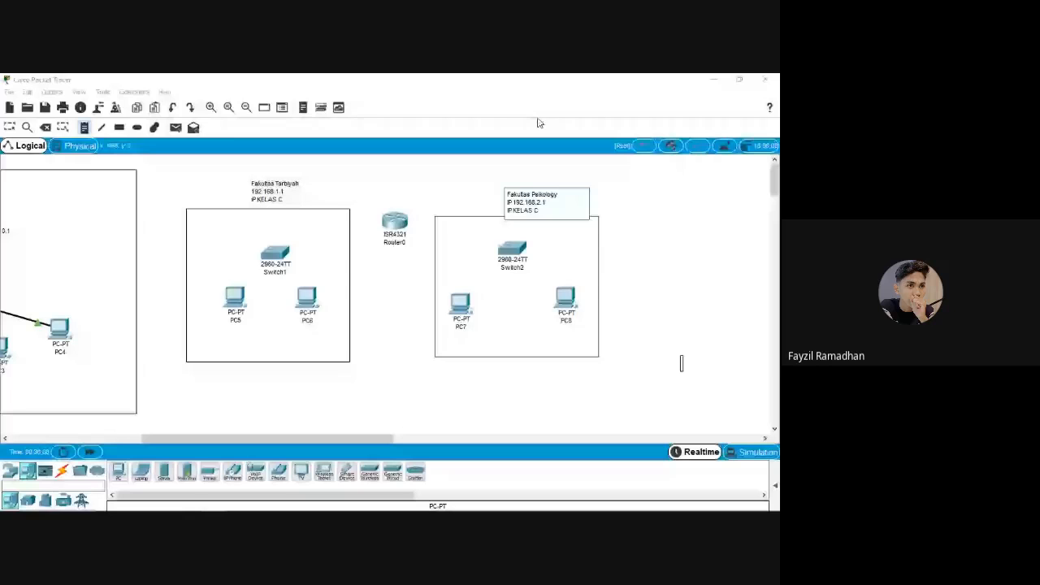
left_click(682, 363)
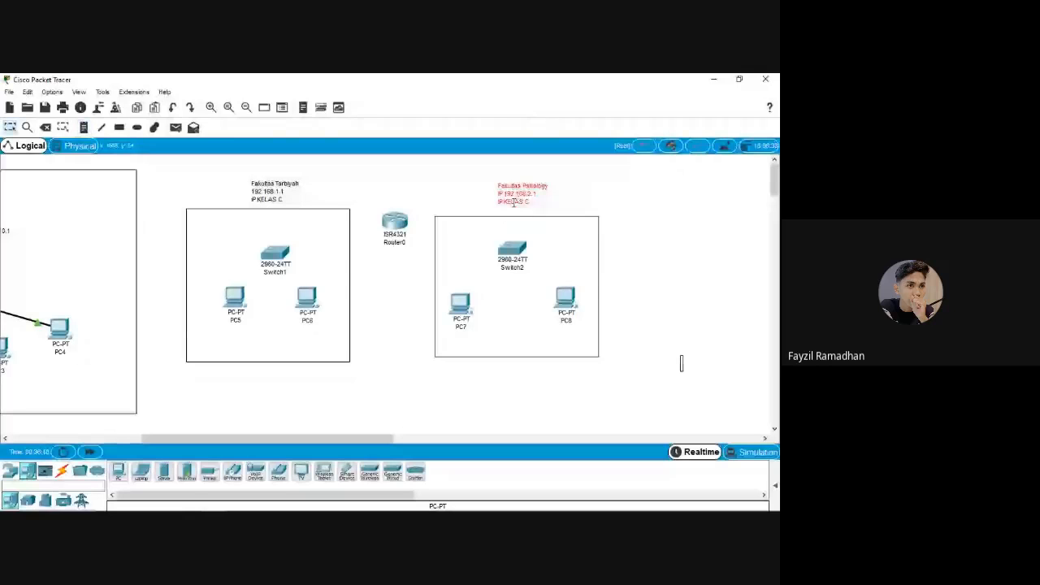
left_click(258, 199)
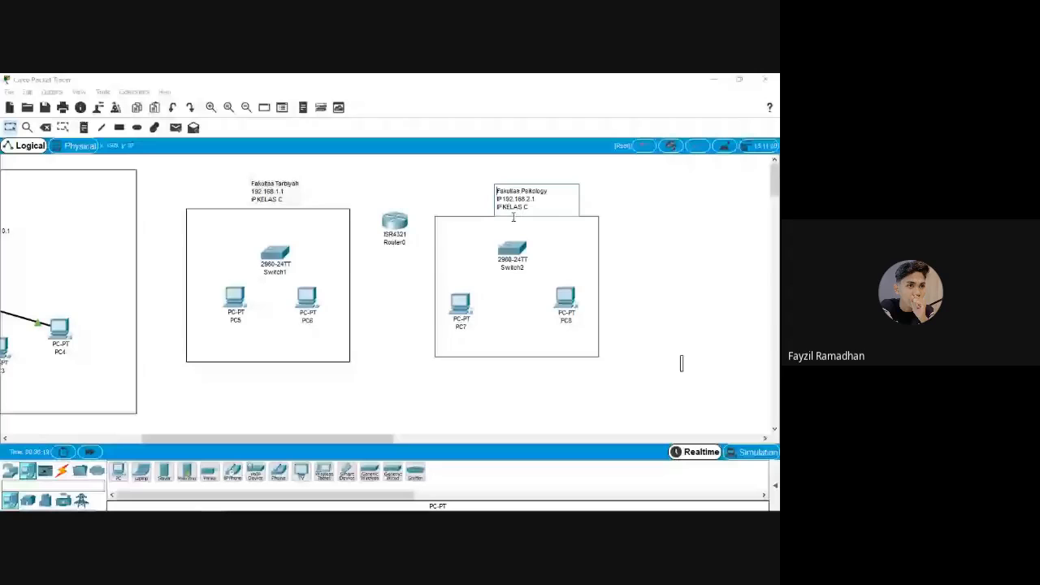
left_click(265, 200)
left_click(527, 201)
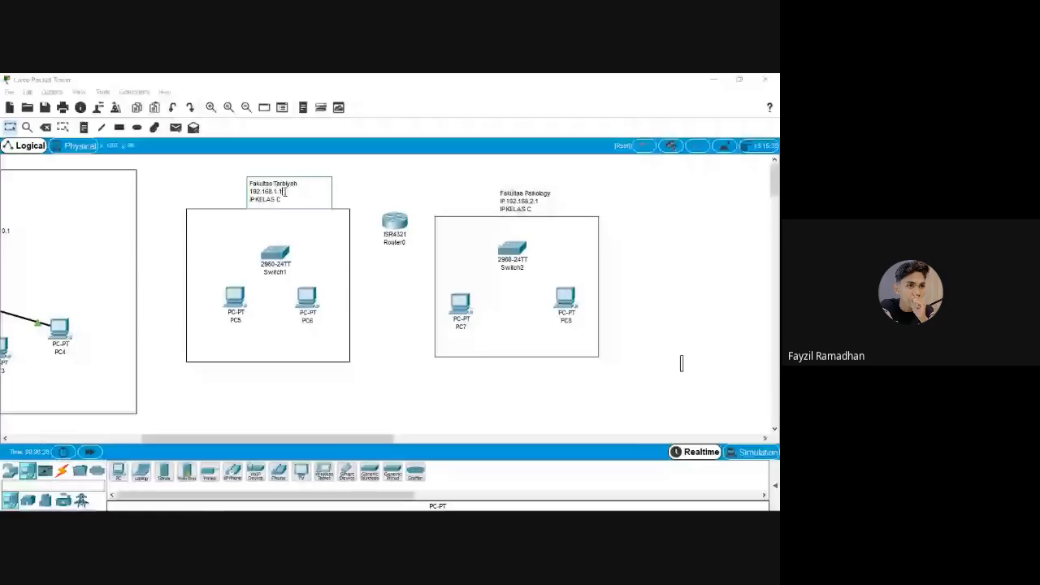
Fix the note addresses so Psikology reads 192.168.2.1 and Tarbiyah 192.168.1.1
double_click(534, 200)
type("1")
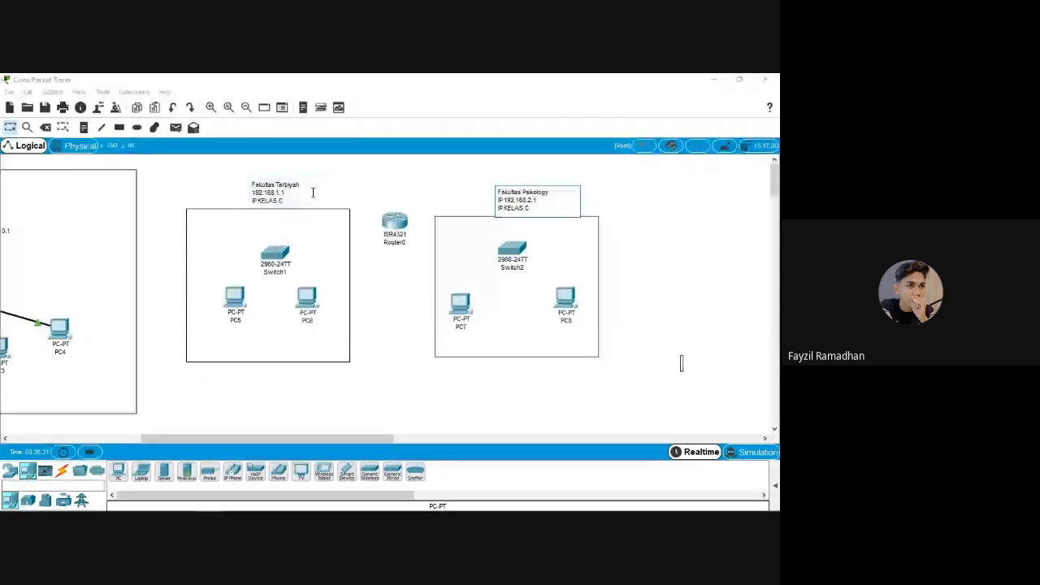
double_click(282, 192)
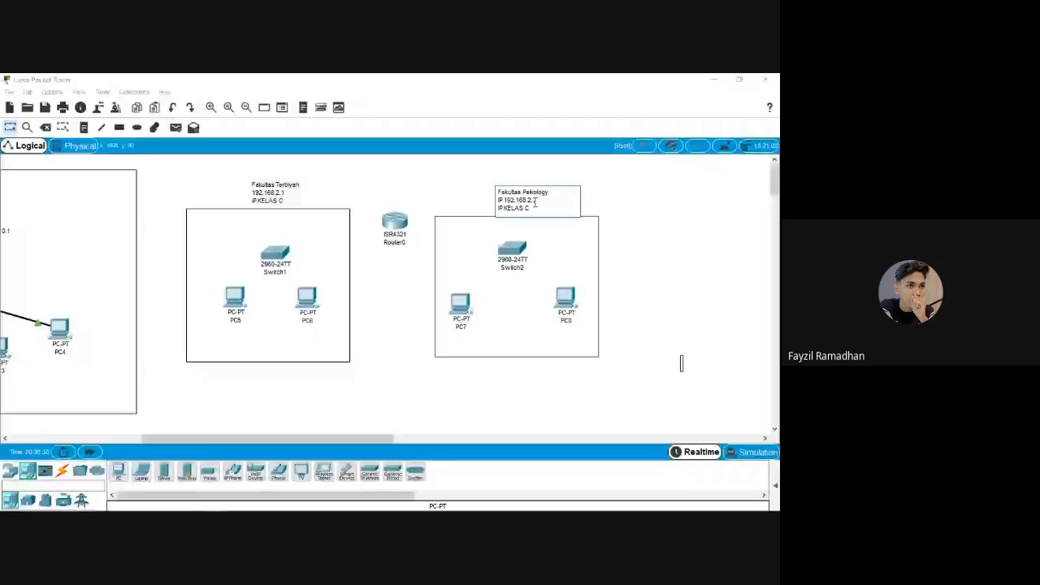
type("3")
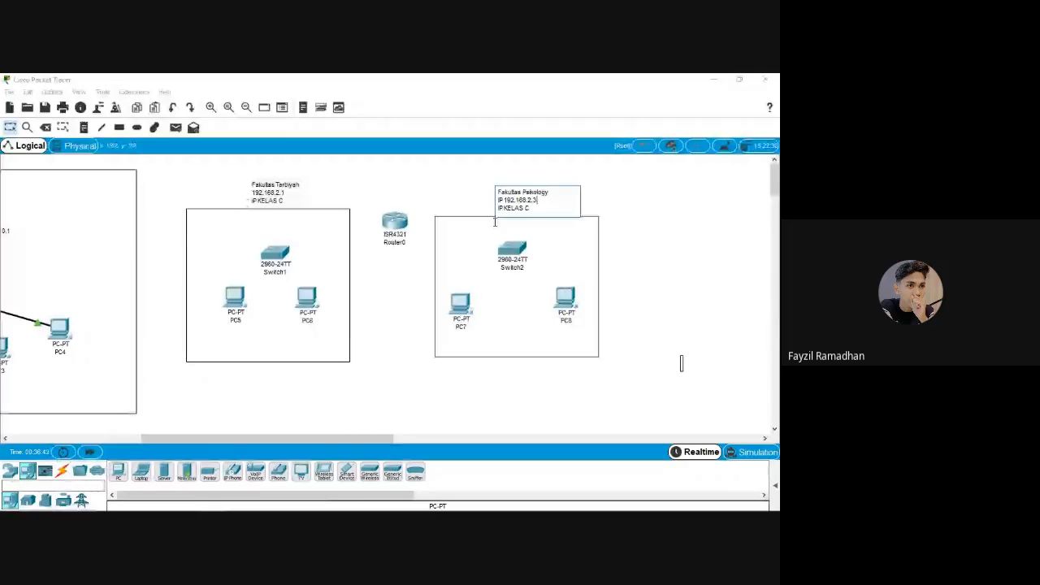
left_click_drag(540, 202, 528, 200)
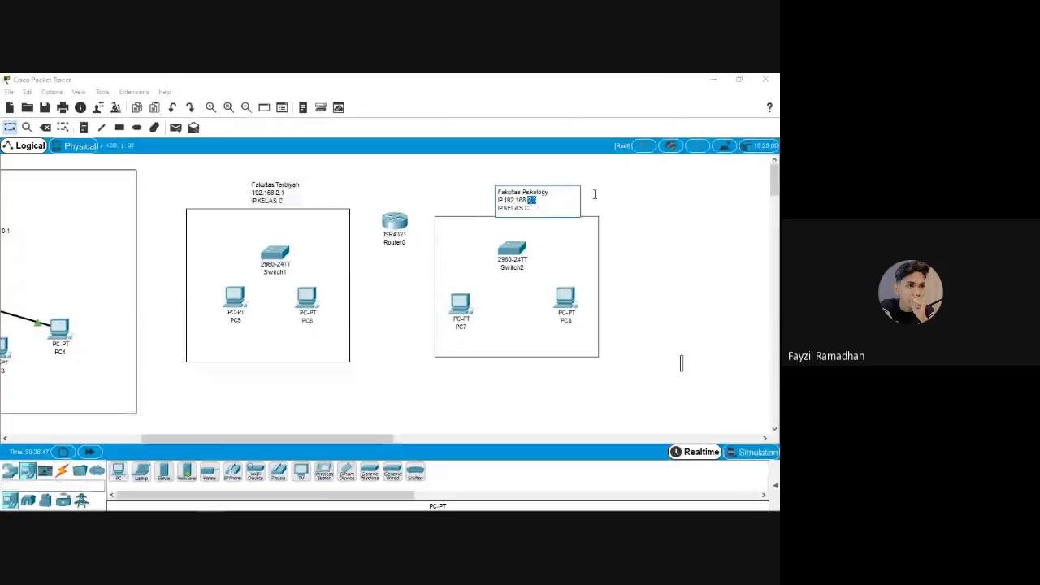
type("2.1")
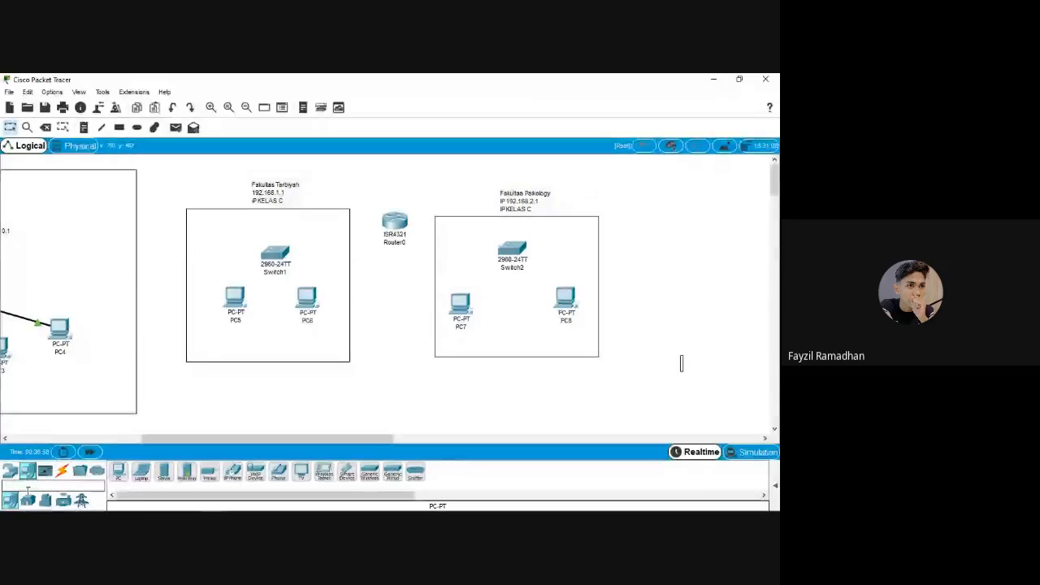
Cable Switch1 to PC5 and PC6 using the automatic connection type
left_click(61, 471)
left_click(118, 471)
left_click(274, 257)
left_click(234, 294)
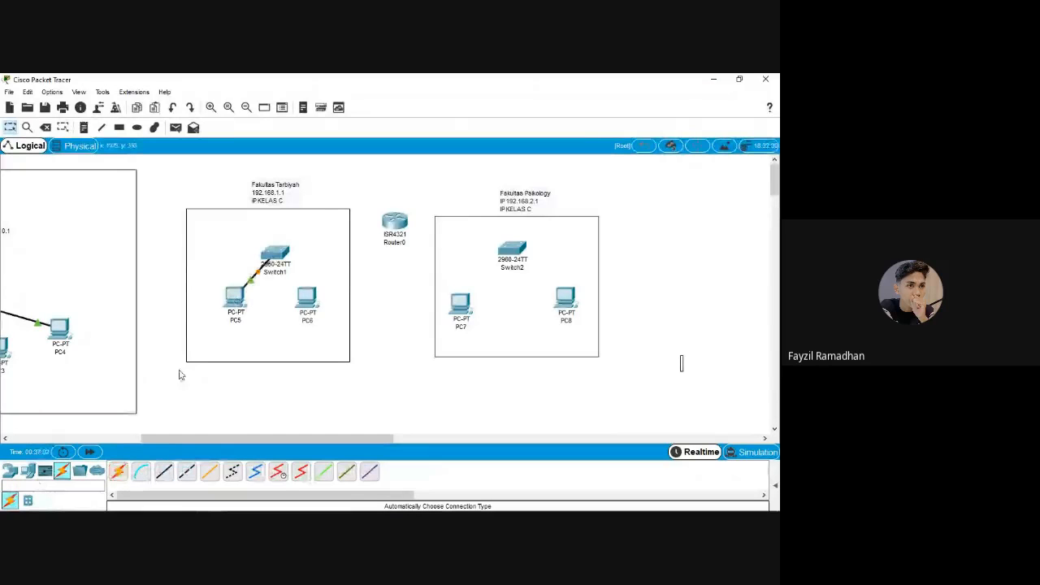
left_click(120, 476)
left_click(274, 255)
left_click(306, 296)
Cable Switch2 to PC7 and PC8 using the automatic connection type
left_click(119, 474)
left_click(512, 250)
left_click(461, 304)
left_click(122, 473)
left_click(512, 250)
left_click(565, 297)
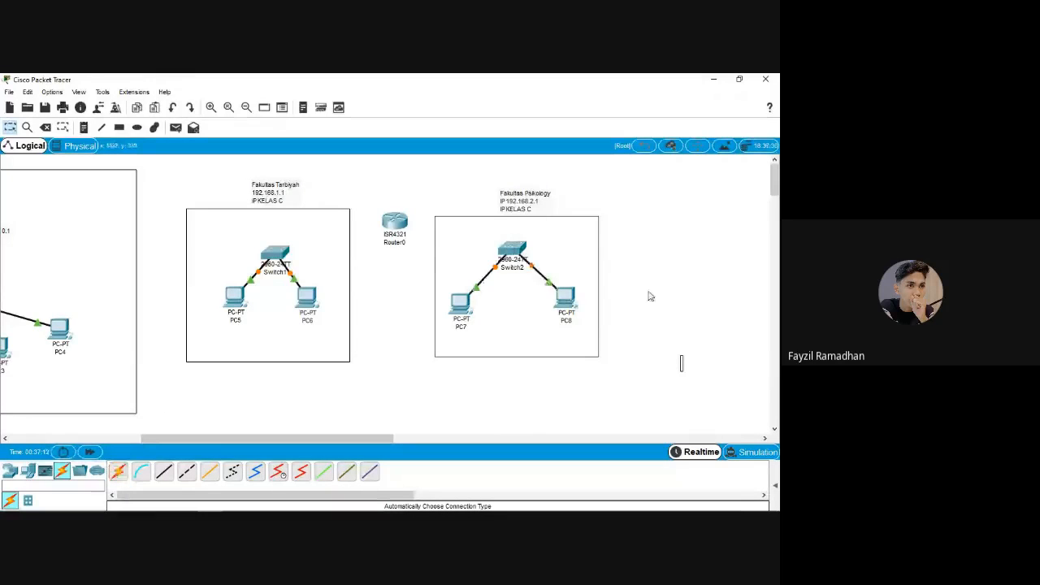
Give PC5 192.168.1.1 and PC6 192.168.1.2, each with mask 255.255.255.0
left_click(240, 294)
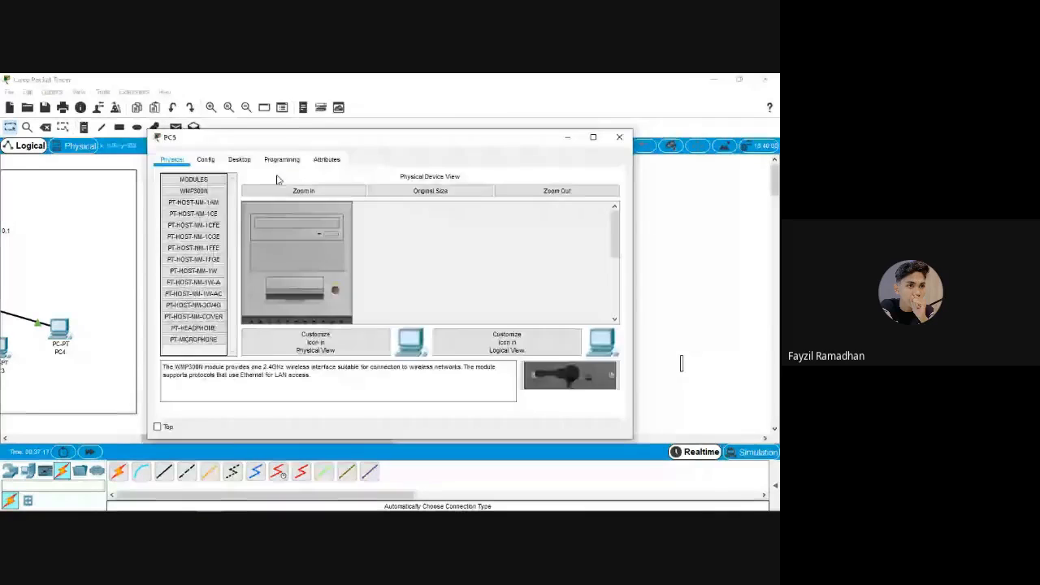
left_click(239, 159)
left_click(202, 195)
left_click(385, 187)
type("192.168")
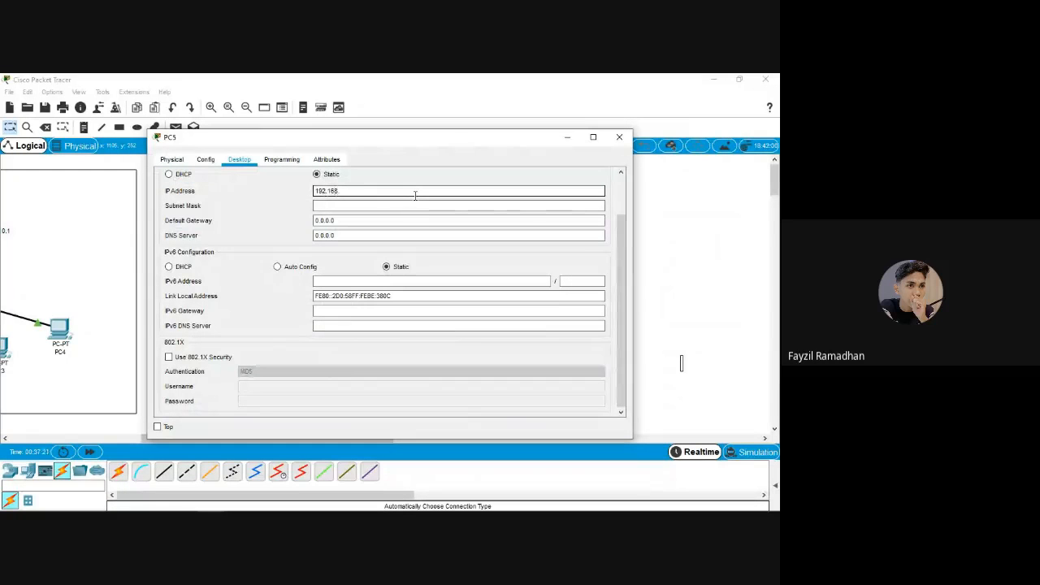
type(".")
mouse_move(437, 145)
left_mouse_down()
mouse_move(455, 318)
mouse_move(441, 149)
left_mouse_up()
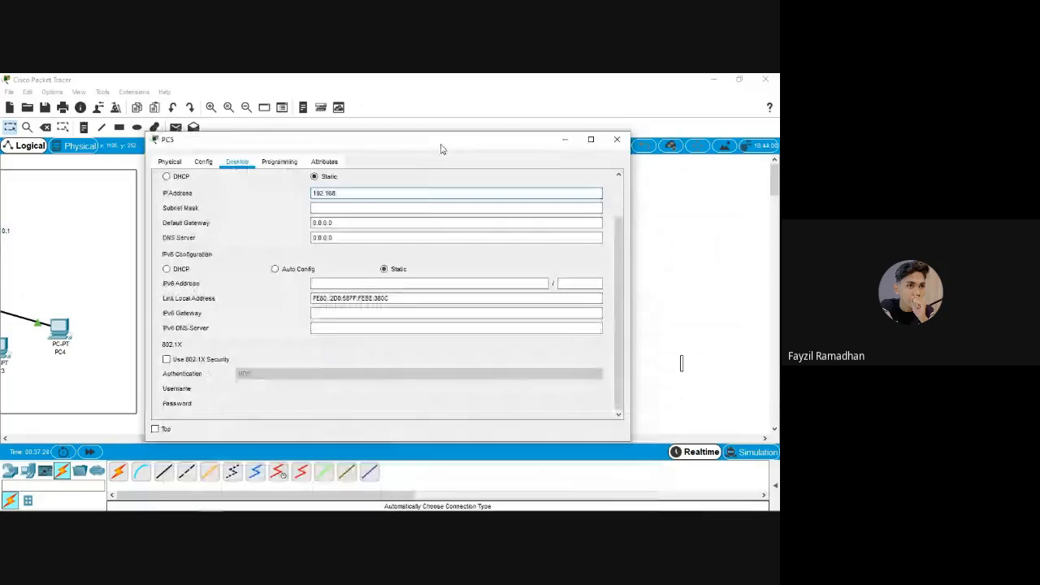
type("1.1")
key("Tab")
left_click(618, 140)
left_click(319, 234)
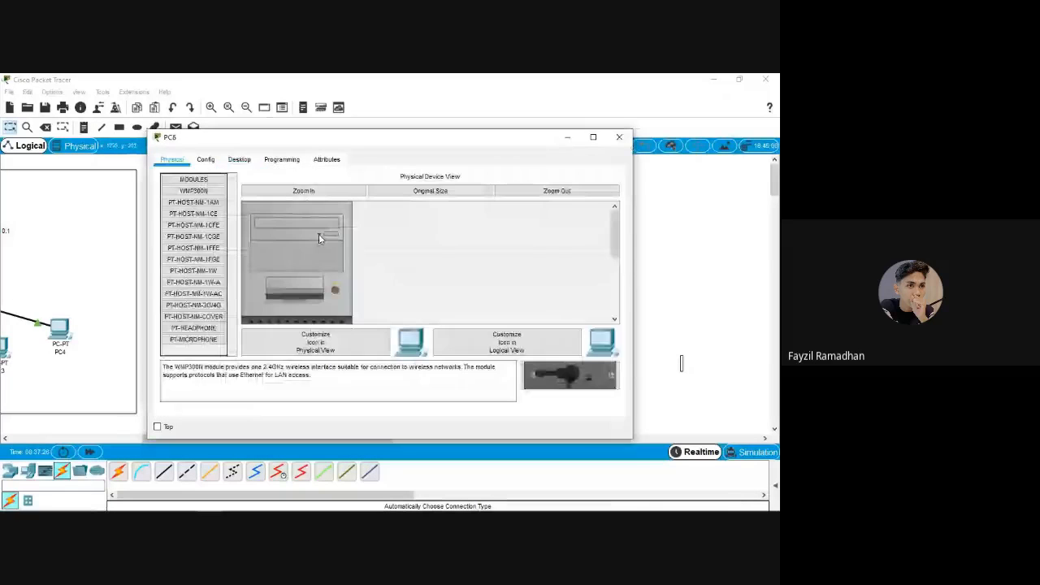
type("192.1")
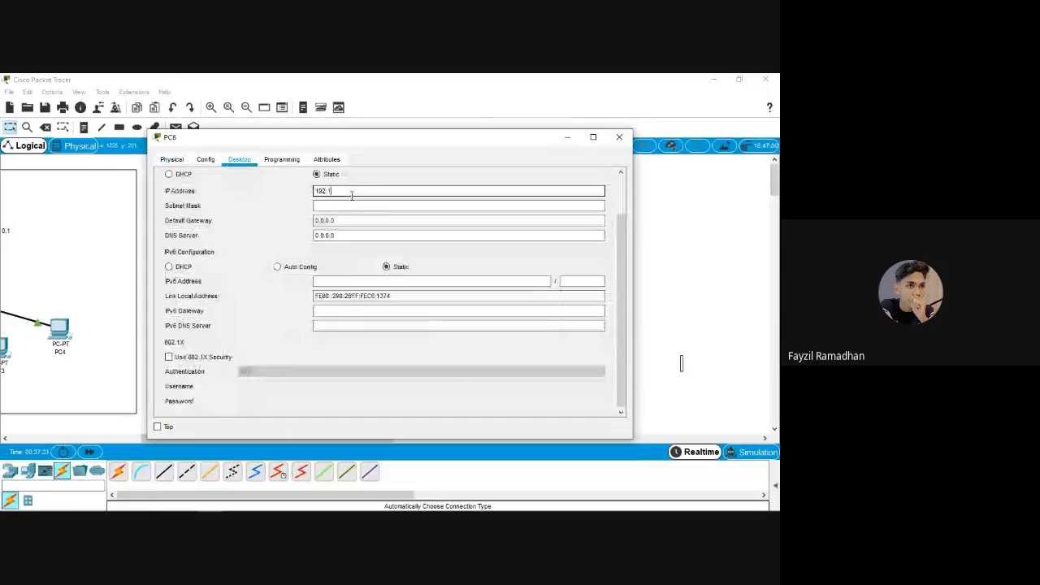
type("68.1.2")
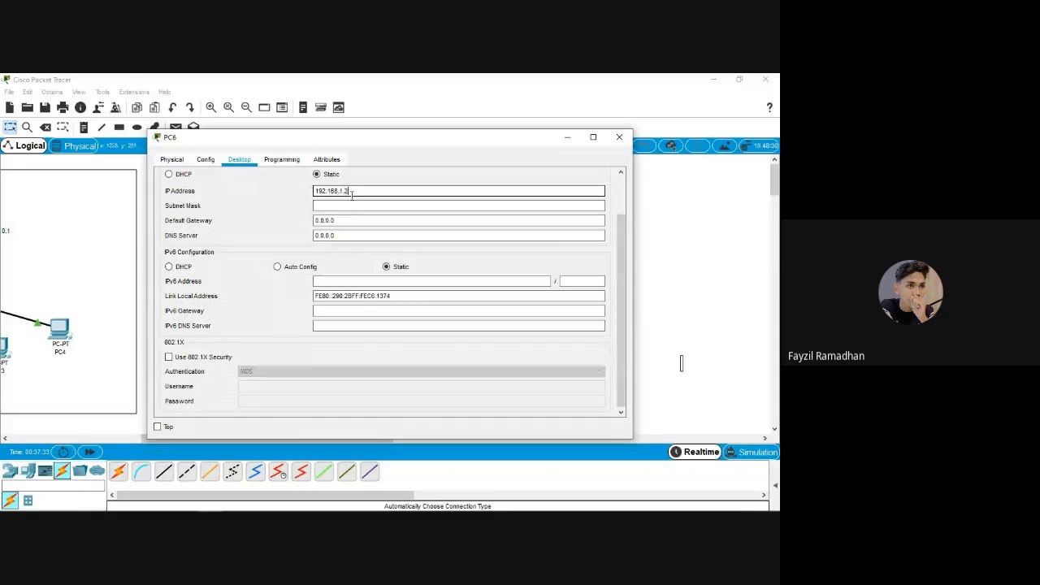
key("Tab")
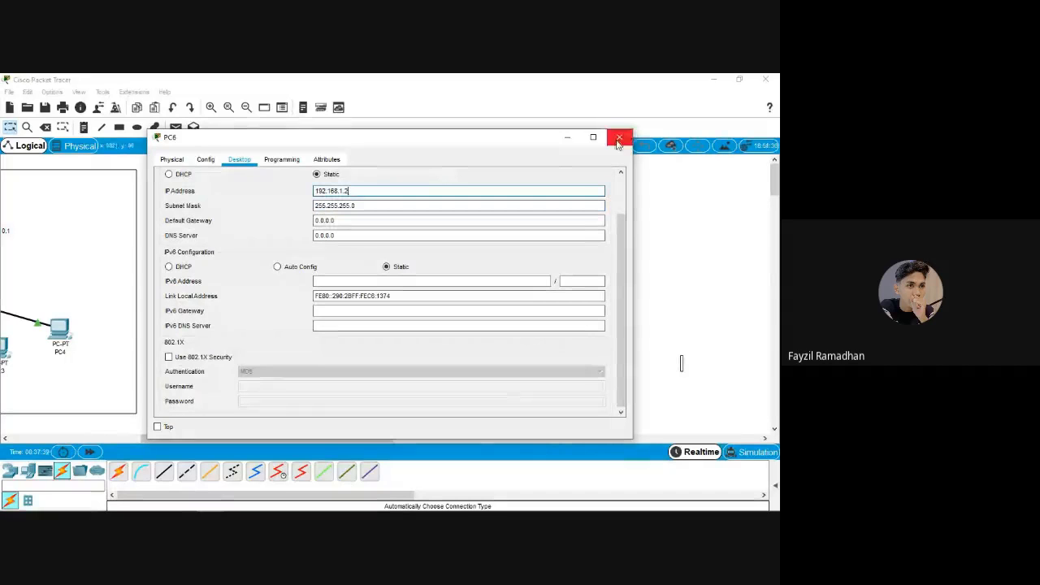
left_click(619, 137)
Give PC7 192.168.2.1 and PC8 192.168.2.2, each with mask 255.255.255.0
left_click(460, 301)
left_click(239, 160)
left_click(210, 203)
left_click(332, 192)
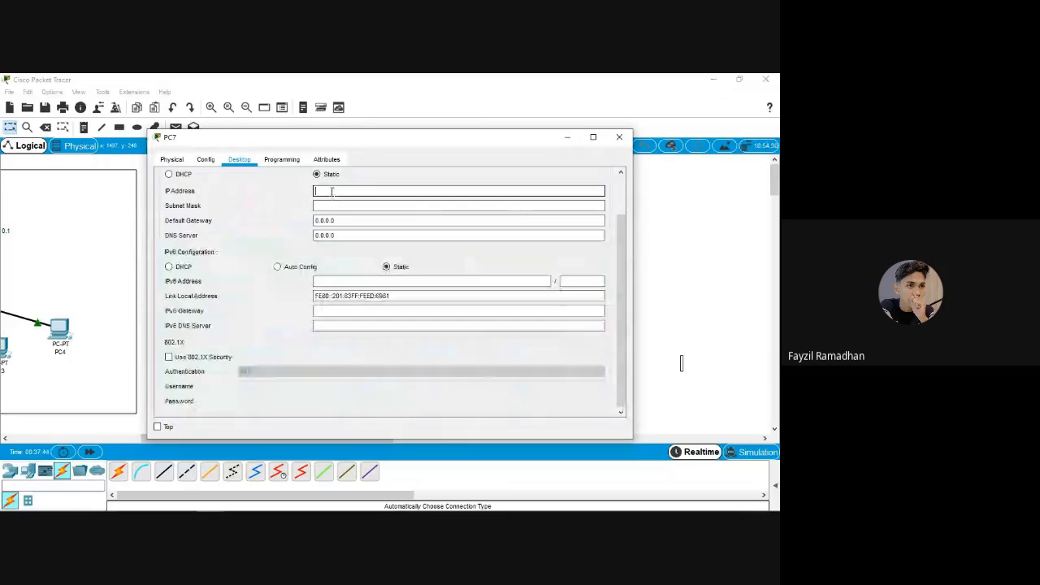
mouse_move(464, 145)
left_mouse_down()
mouse_move(294, 200)
mouse_move(466, 152)
left_mouse_up()
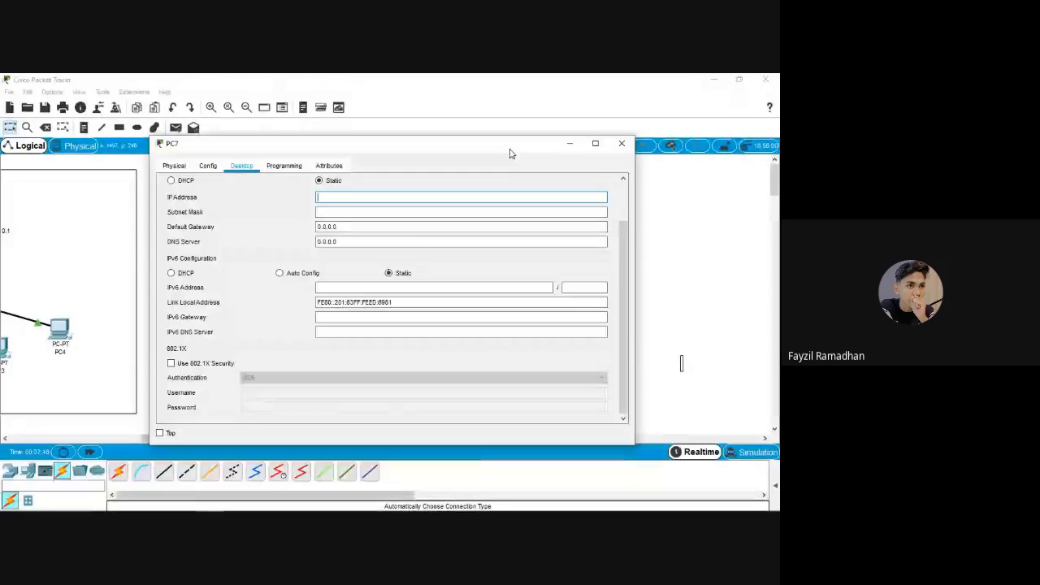
type("192.168.2.1")
key("Tab")
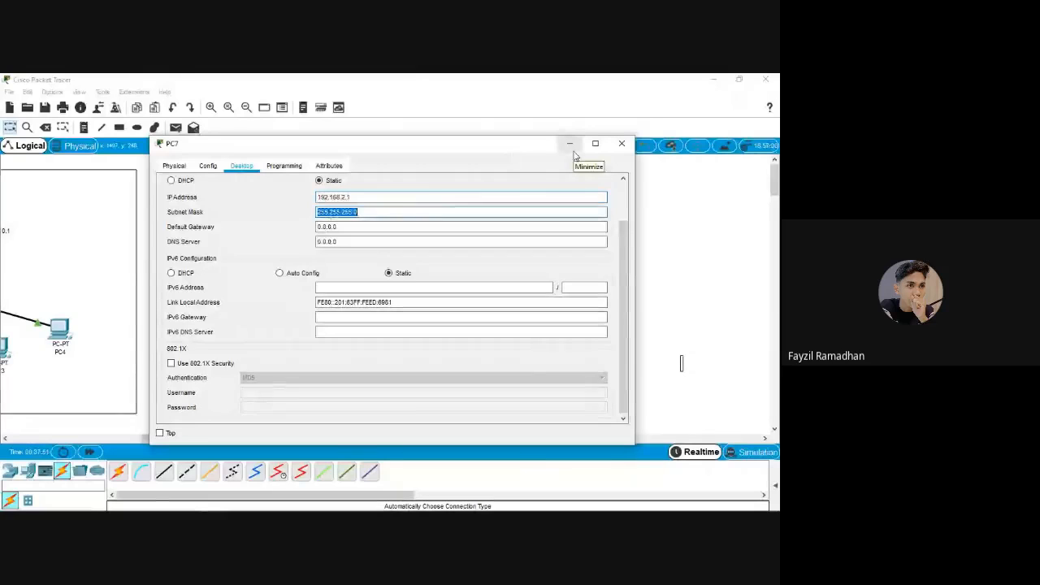
left_click(621, 144)
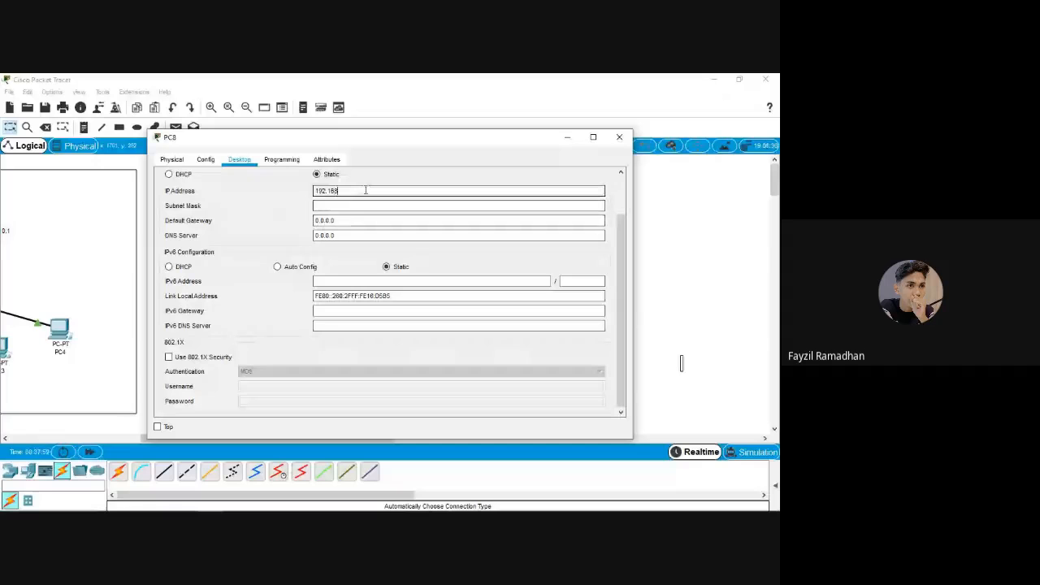
type(".2.2")
key("Tab")
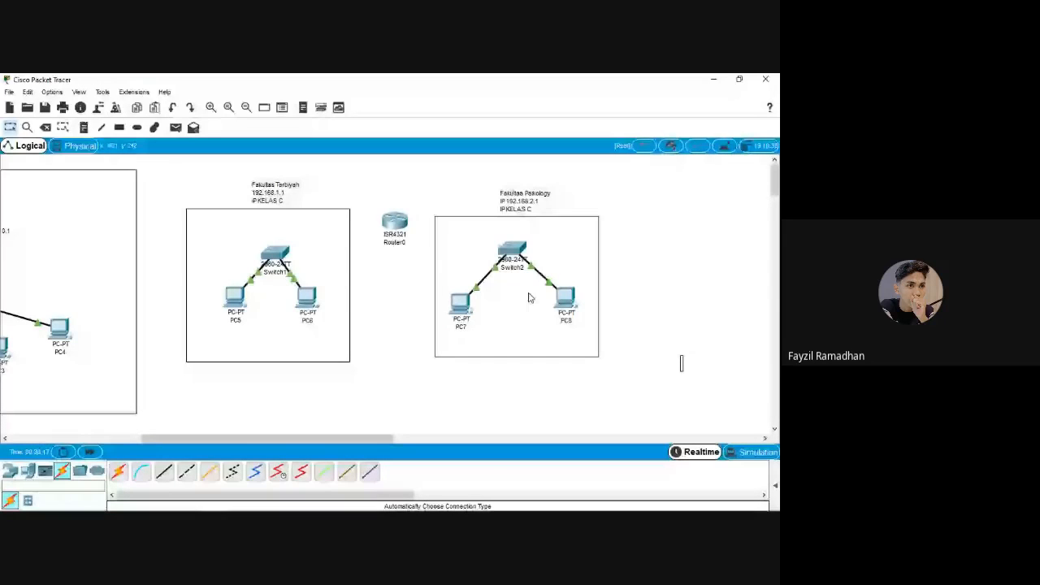
Ping 192.168.1.2 from PC5's command prompt and confirm the replies
left_click(235, 296)
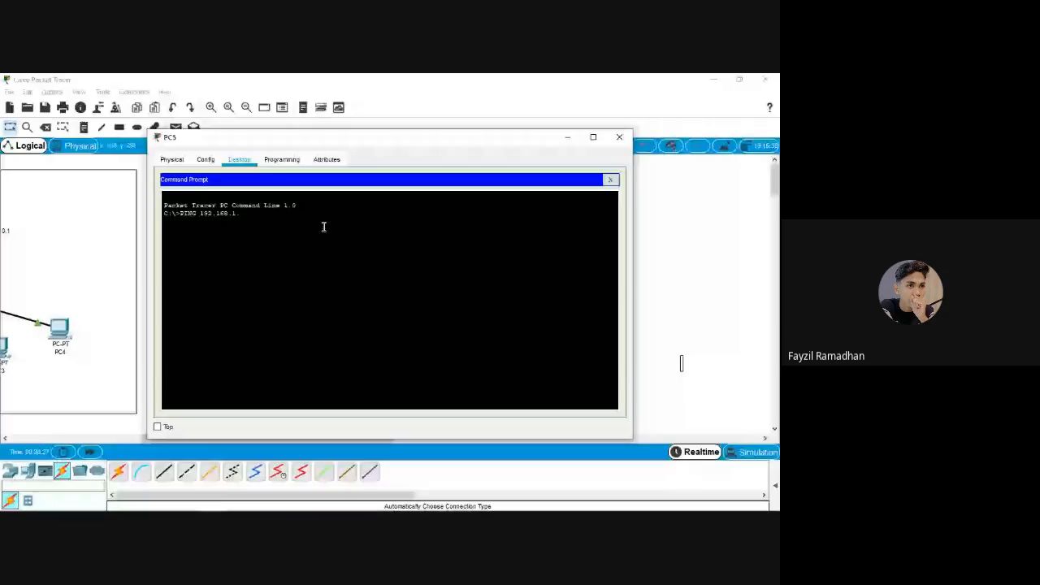
type("2")
key("Return")
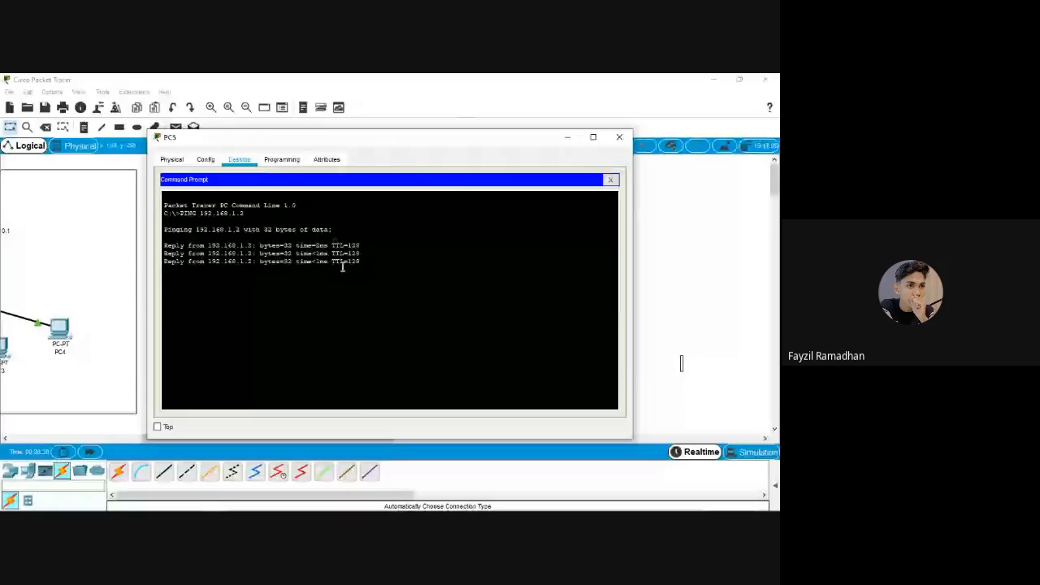
left_click(620, 137)
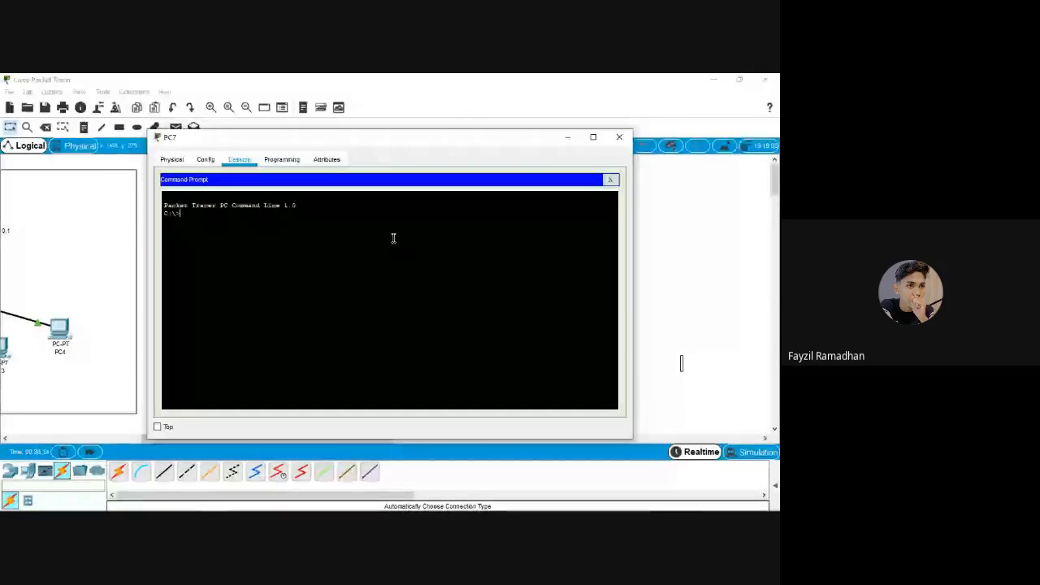
Ping 192.168.2.2 from PC7's command prompt, correcting the mistyped last digit
type("PING 192.168.2.1")
key("BackSpace")
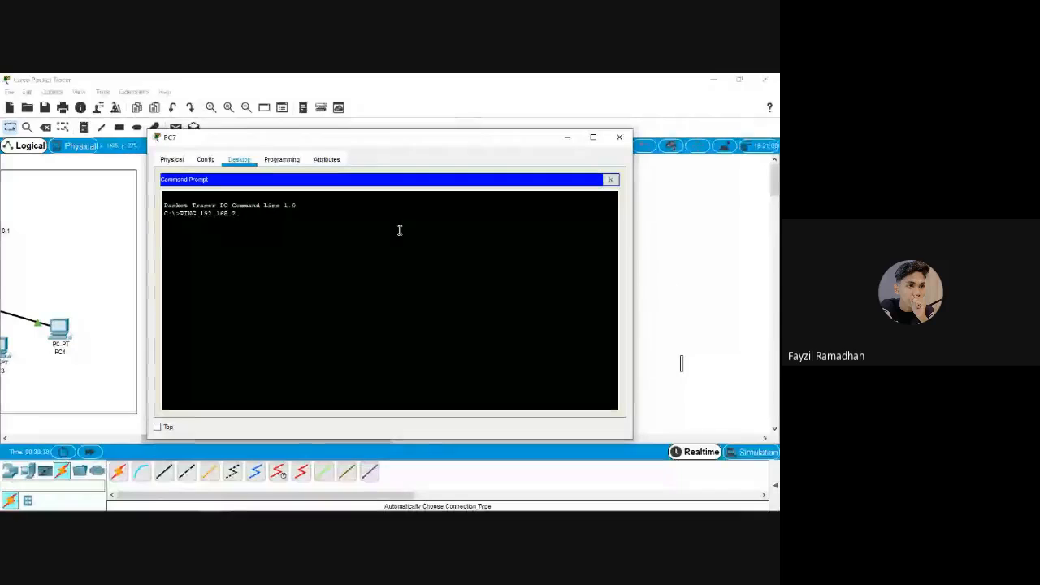
type("2")
key("Return")
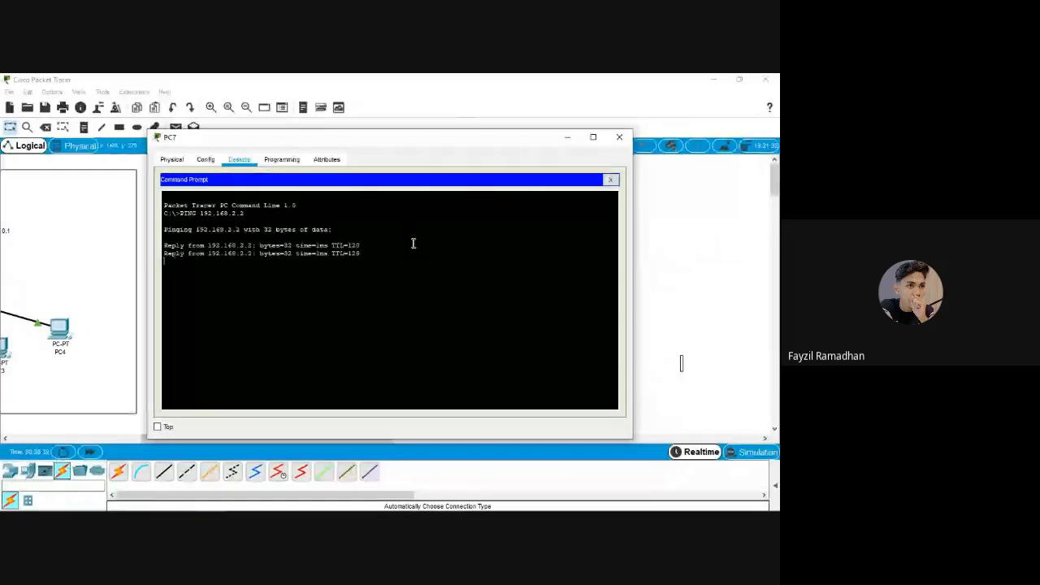
left_click(619, 136)
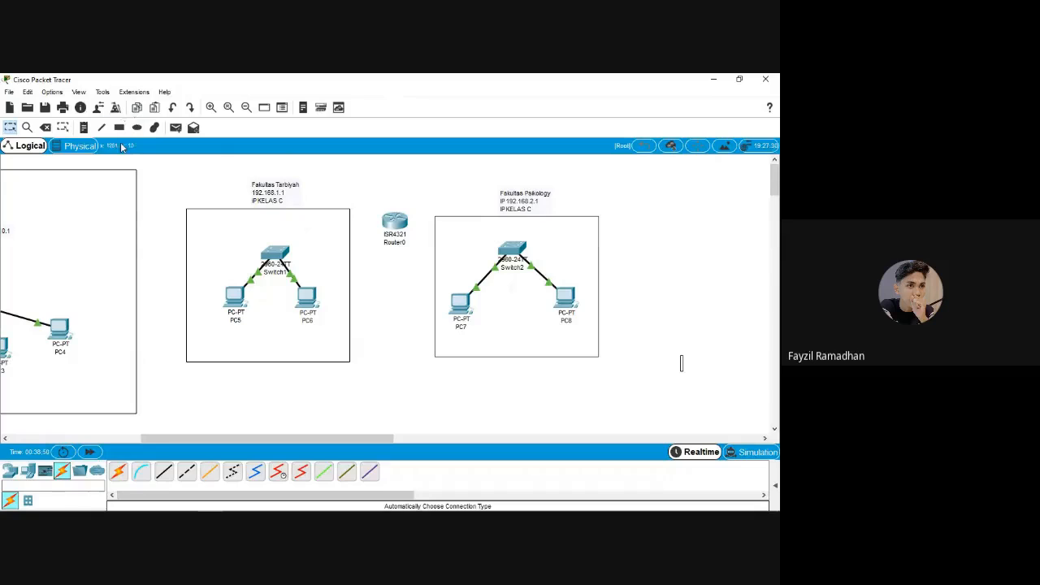
Cable Switch1 and Switch2 each to Router0 with automatic connections
left_click(118, 472)
left_click(275, 252)
left_click(395, 221)
left_click(120, 473)
left_click(512, 248)
left_click(395, 221)
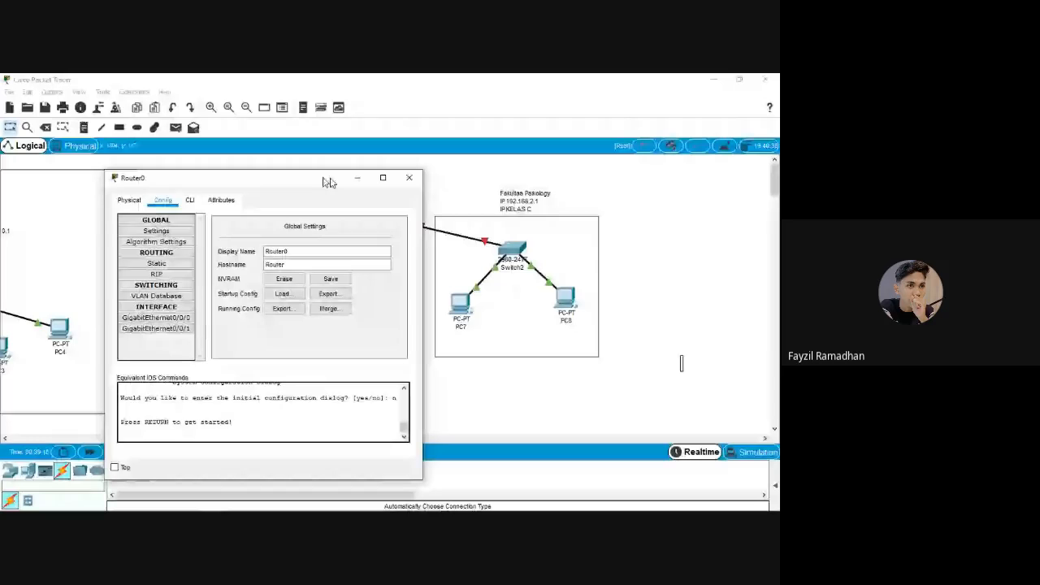
Reposition Router0's settings window to view the network, then close it
left_click_drag(328, 181, 634, 286)
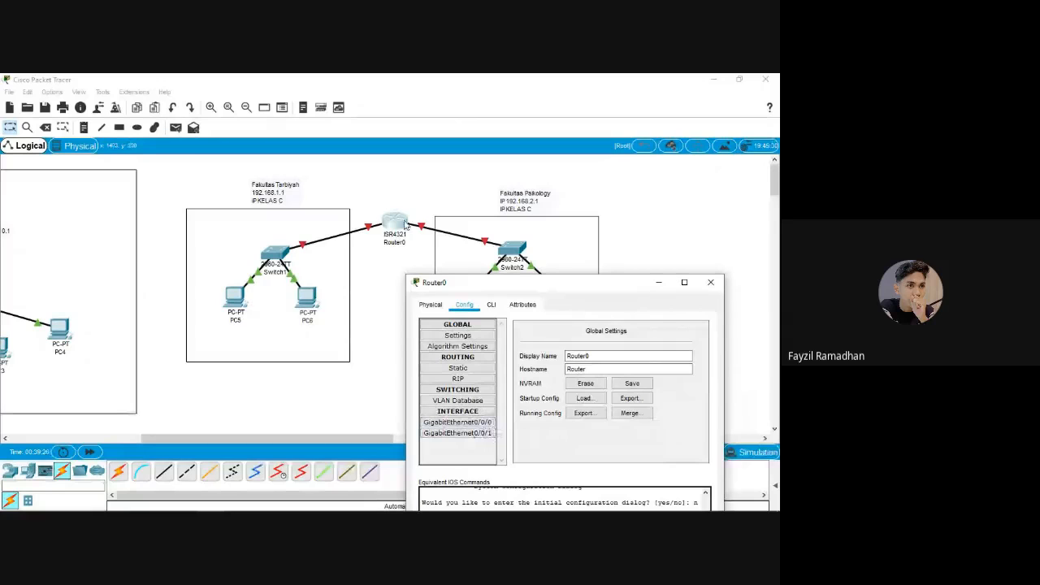
left_click_drag(517, 290, 508, 262)
left_click(701, 257)
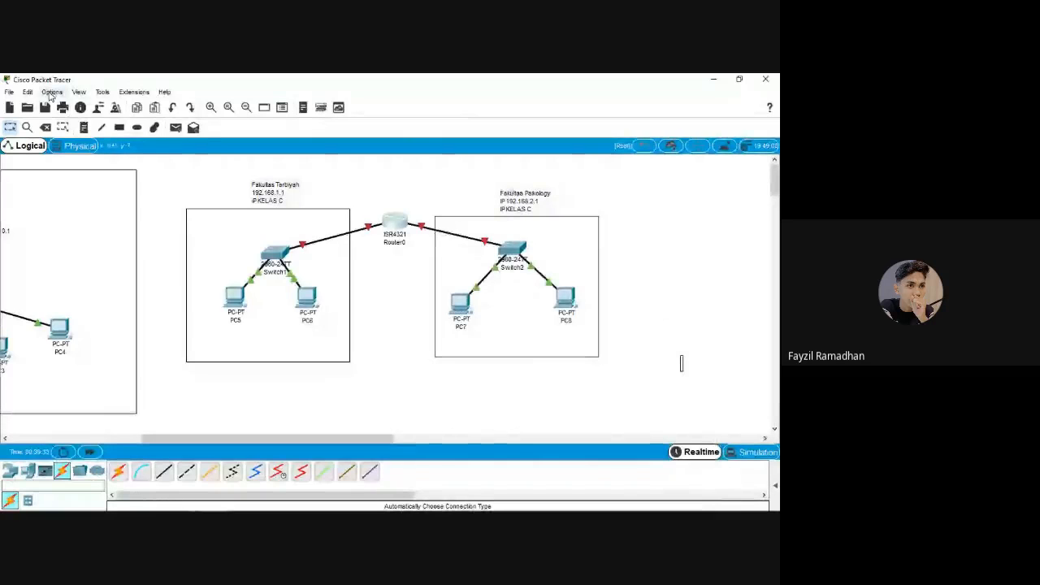
Enable 'Always Show Port Labels in Logical Workspace' in Preferences, then nudge Router0 to refresh
left_click(79, 92)
mouse_move(52, 92)
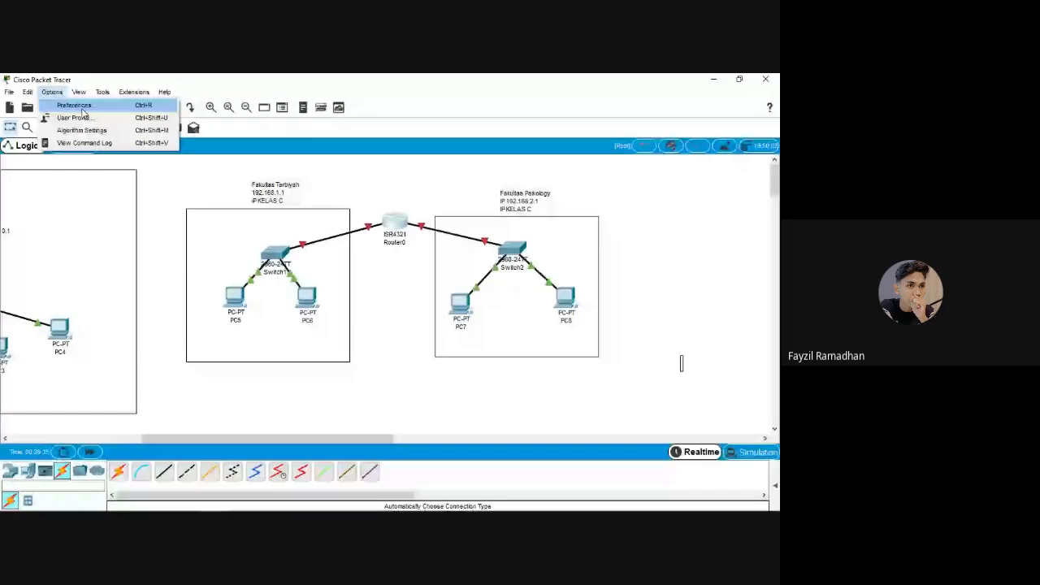
left_click(82, 108)
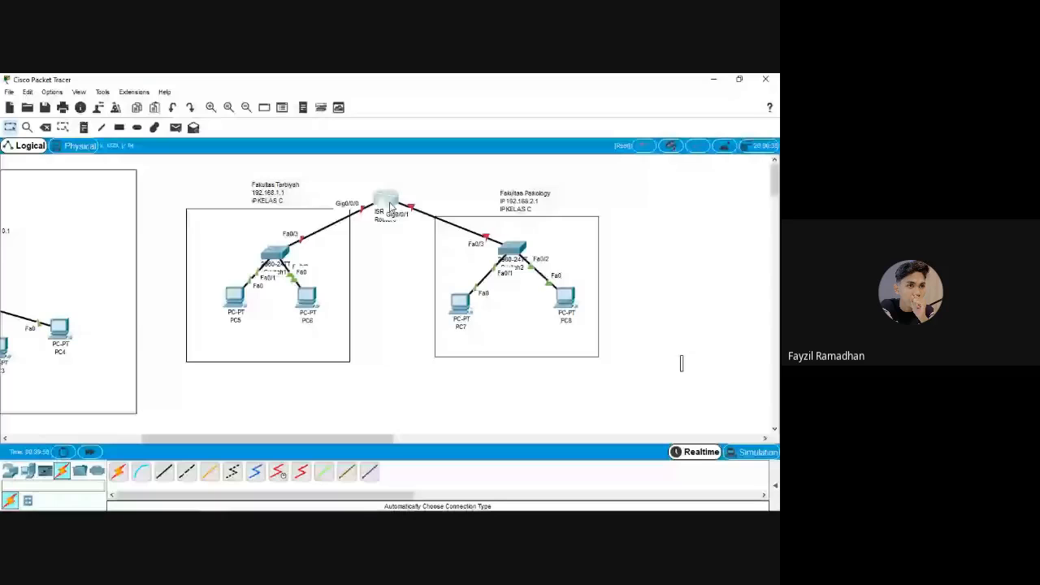
left_click_drag(390, 207, 408, 231)
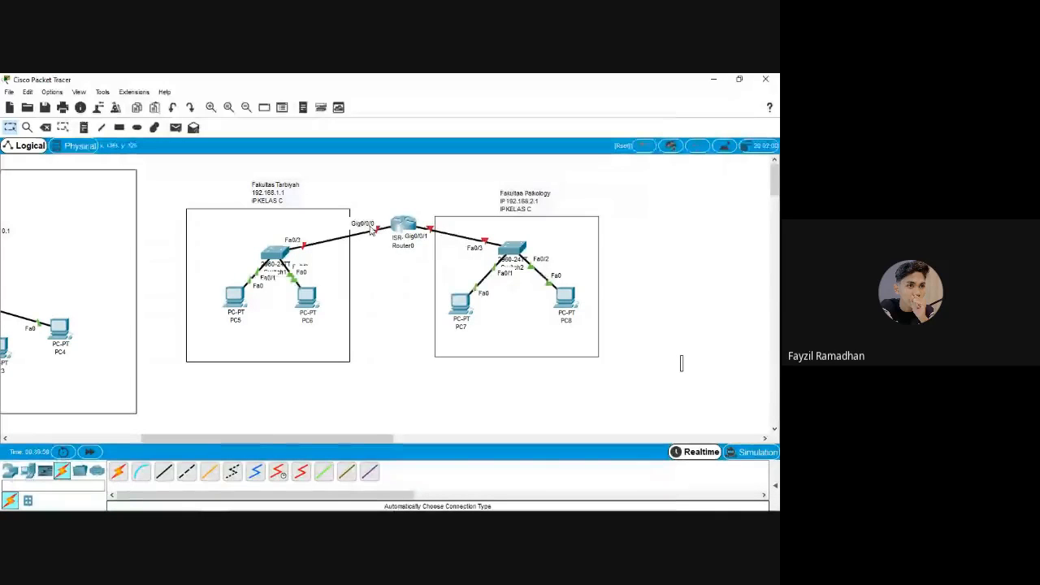
left_click(404, 230)
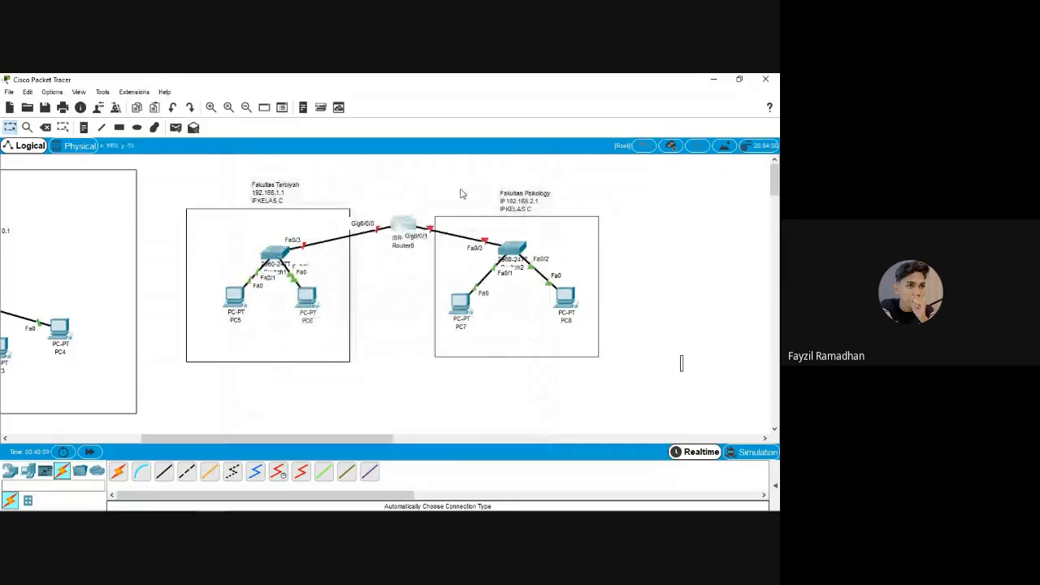
Set Router0's GigabitEthernet0/0/0 to 192.168.1.3 with mask 255.255.255.0
left_click(403, 225)
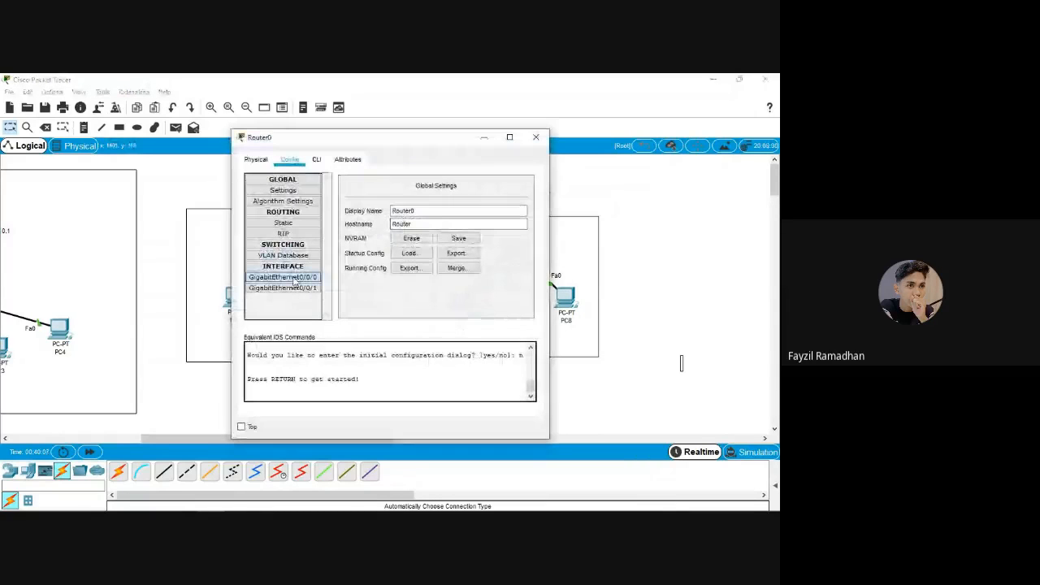
left_click(294, 279)
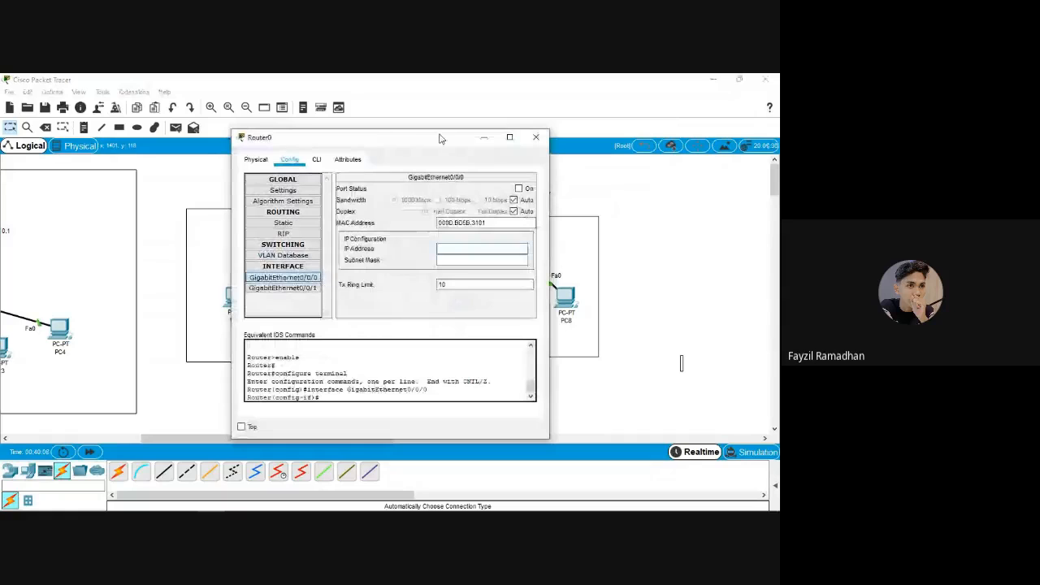
left_click_drag(439, 139, 462, 331)
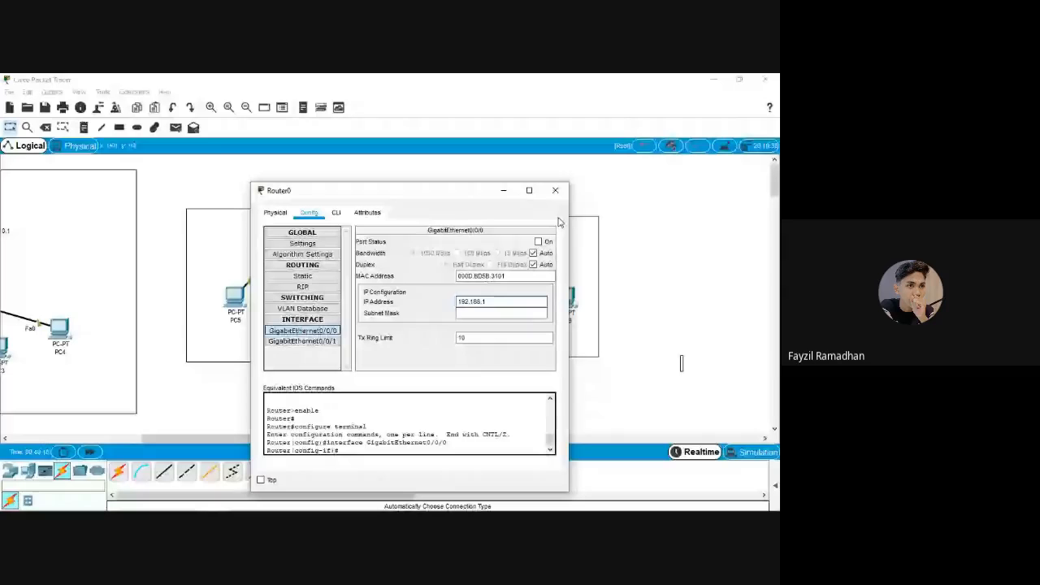
type(".3")
left_click_drag(530, 189, 584, 190)
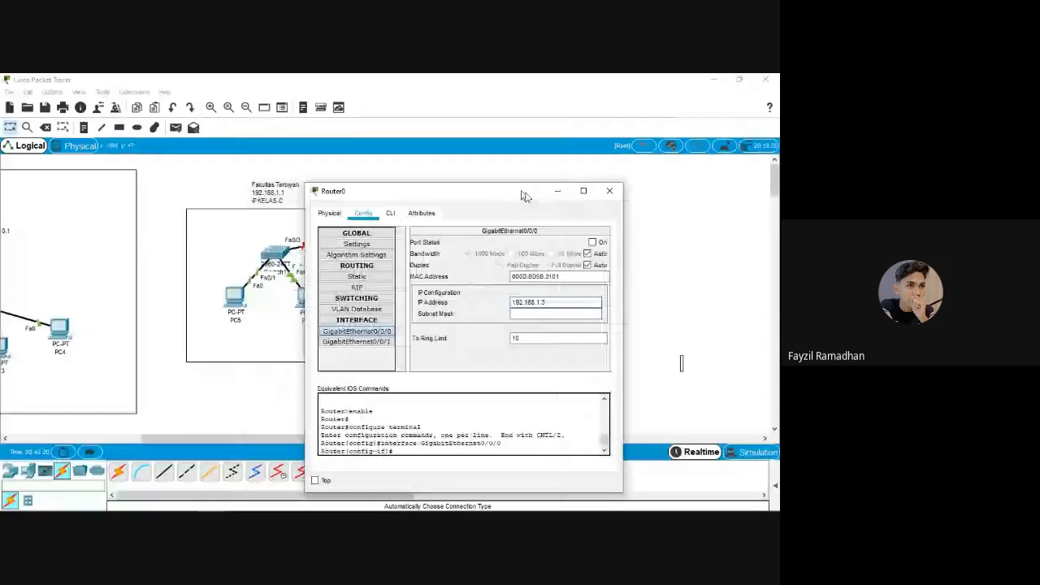
left_click_drag(524, 196, 637, 220)
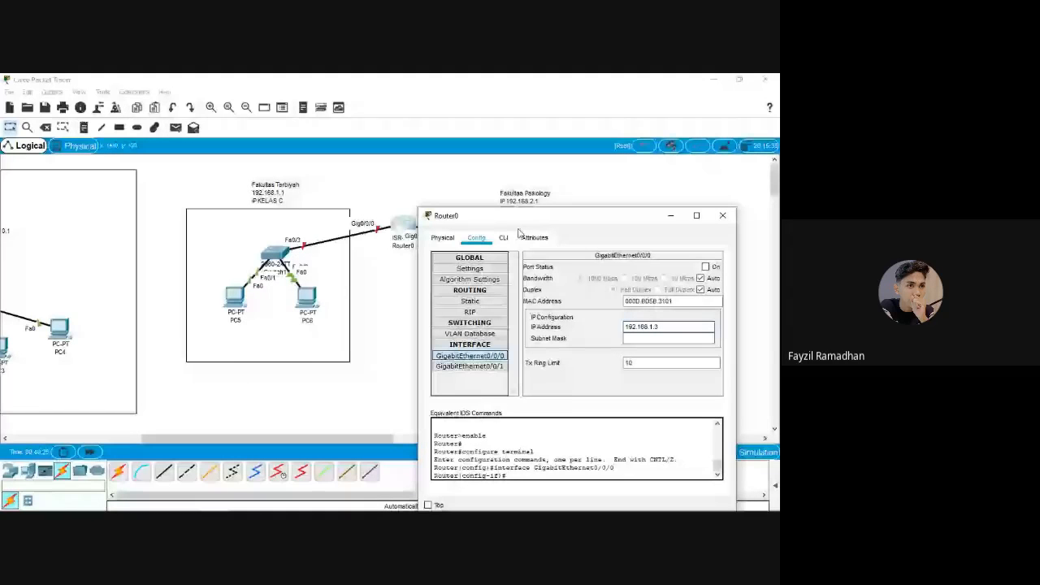
left_click_drag(520, 216, 381, 176)
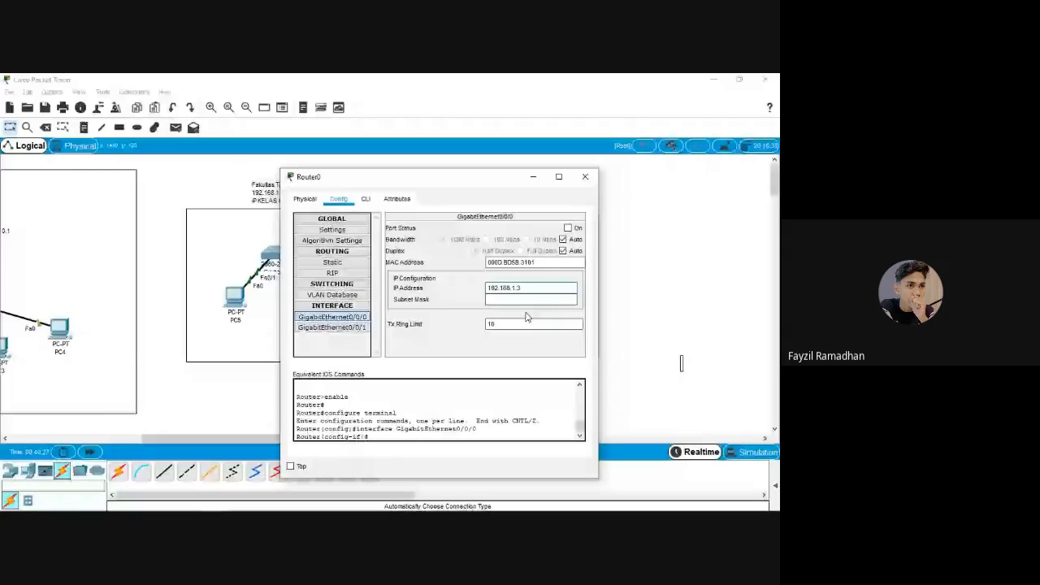
left_click(518, 299)
left_click(568, 229)
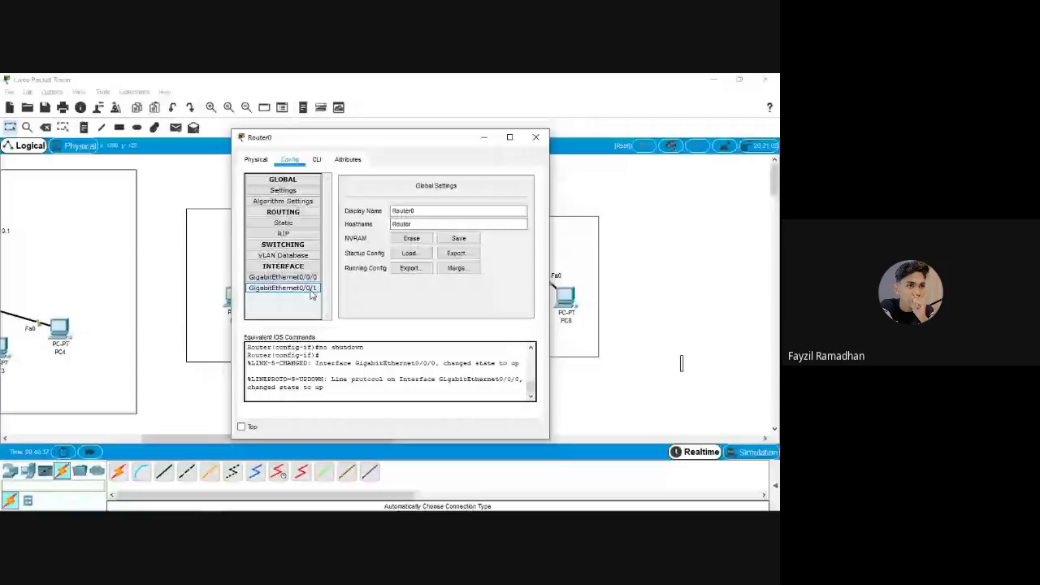
Set GigabitEthernet0/0/1 to 192.168.2.3 /255.255.255.0 and turn the port on
left_click(309, 289)
type("1")
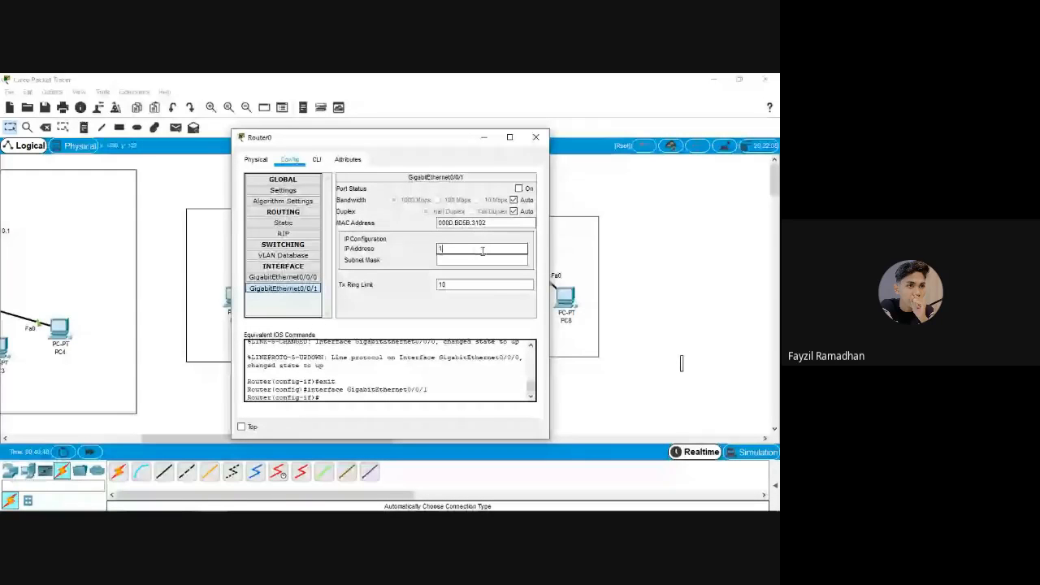
type("92.168.2.3")
key("Tab")
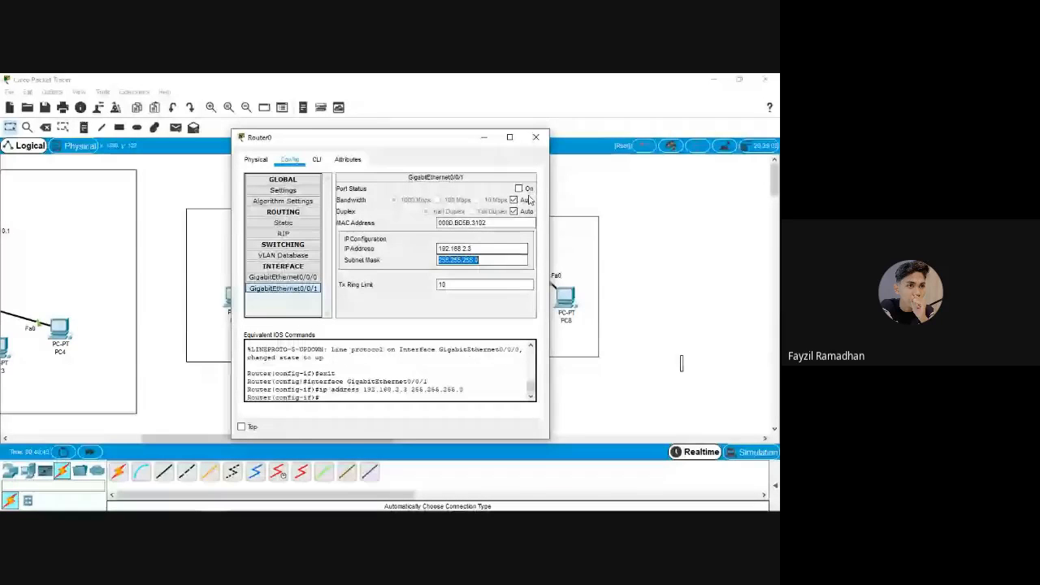
left_click(519, 188)
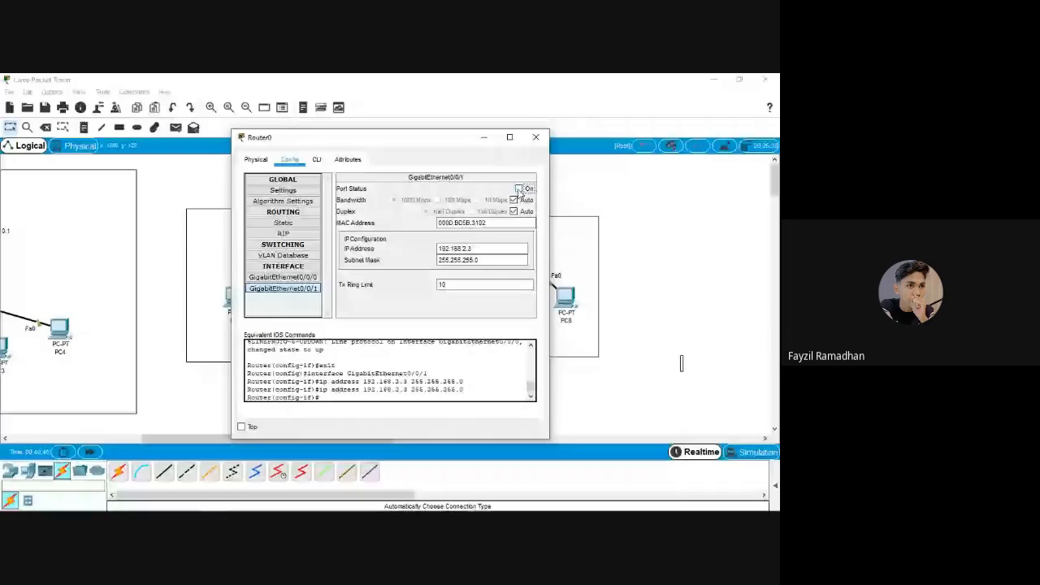
left_click(520, 189)
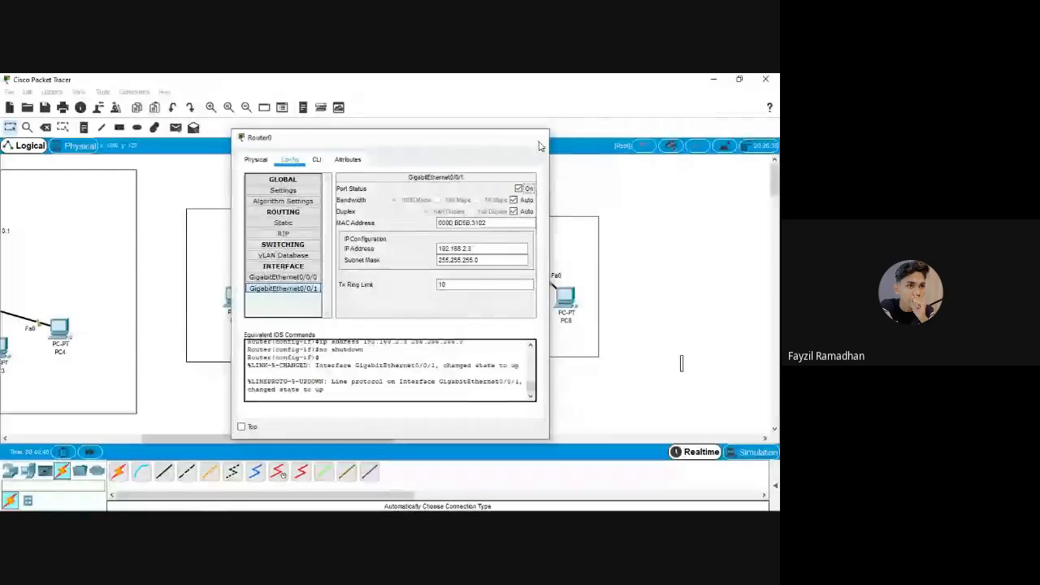
left_click(539, 139)
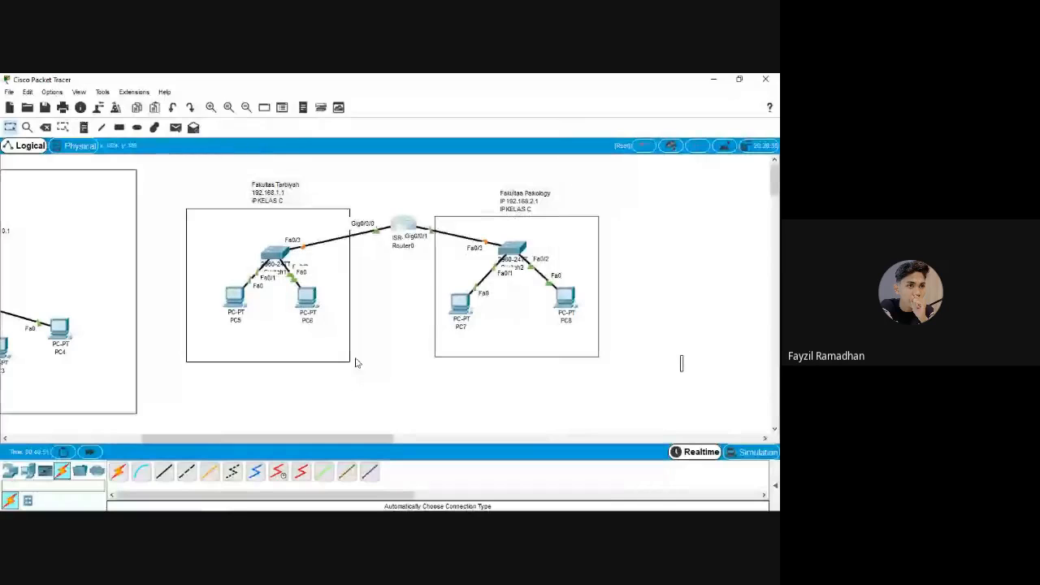
Open PC5's IP configuration and select its 0.0.0.0 default gateway value
left_click_drag(403, 228, 398, 229)
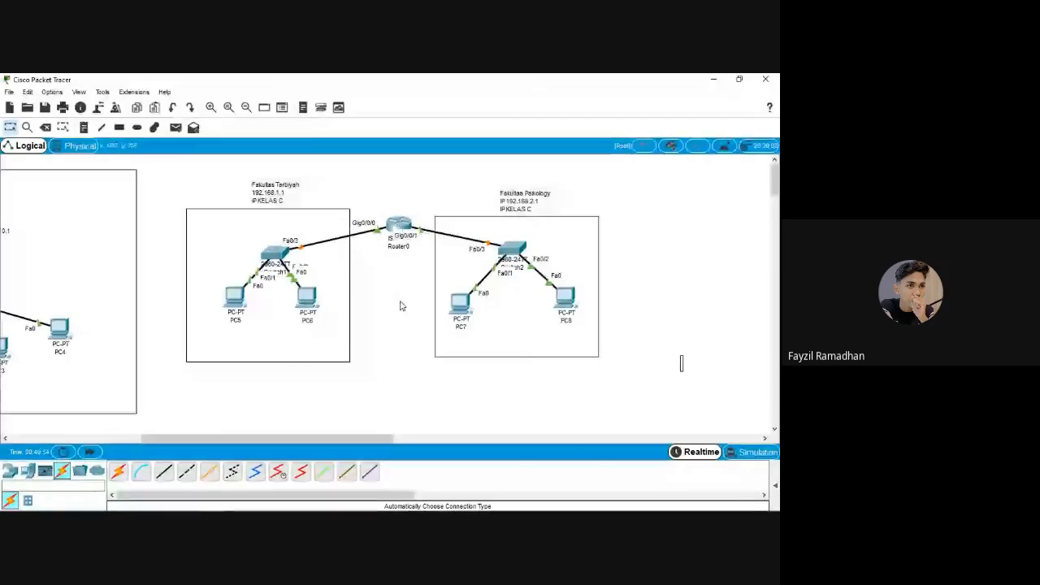
left_click(244, 312)
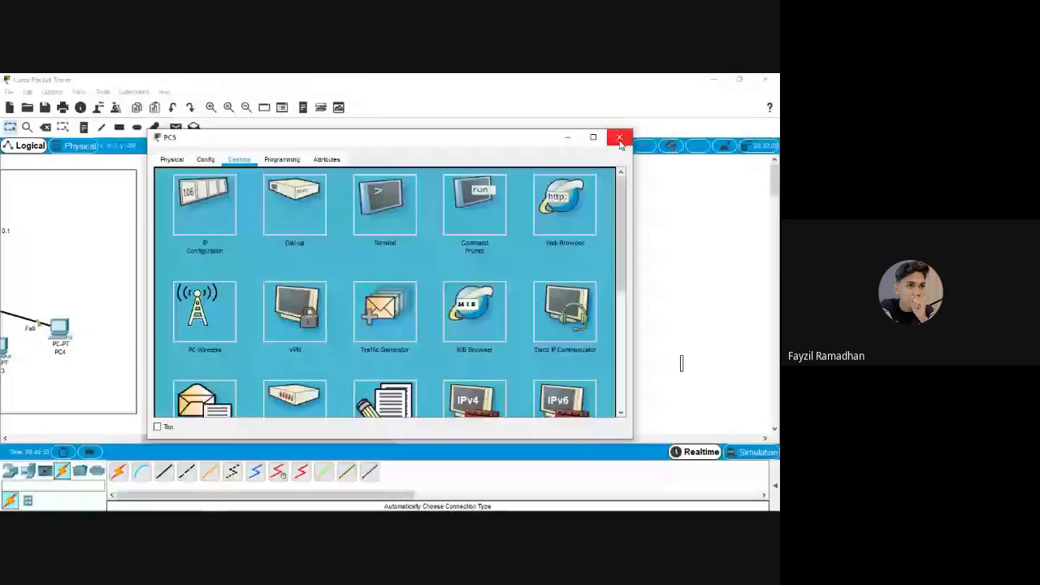
left_click(620, 138)
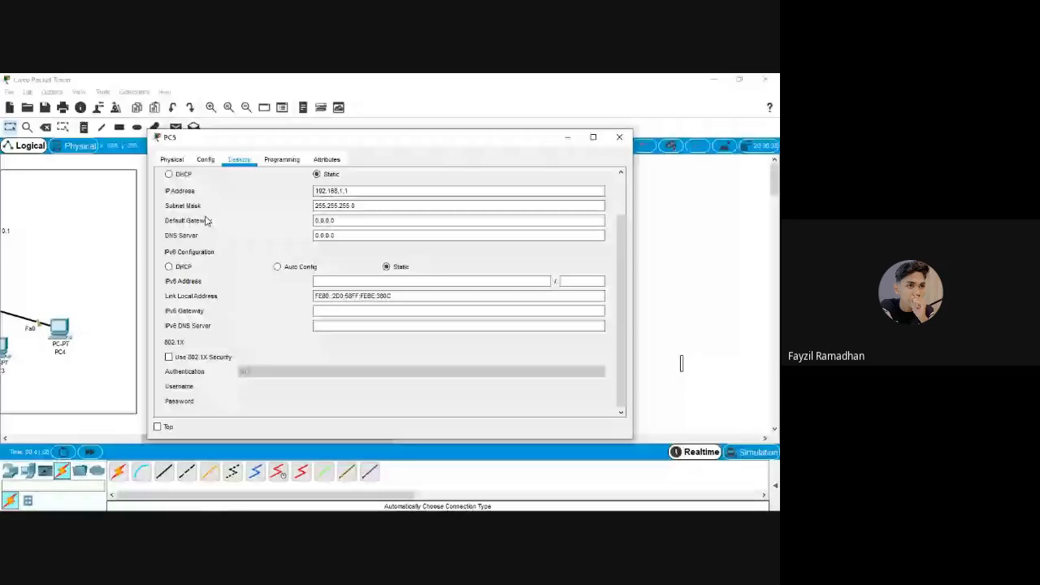
triple_click(320, 221)
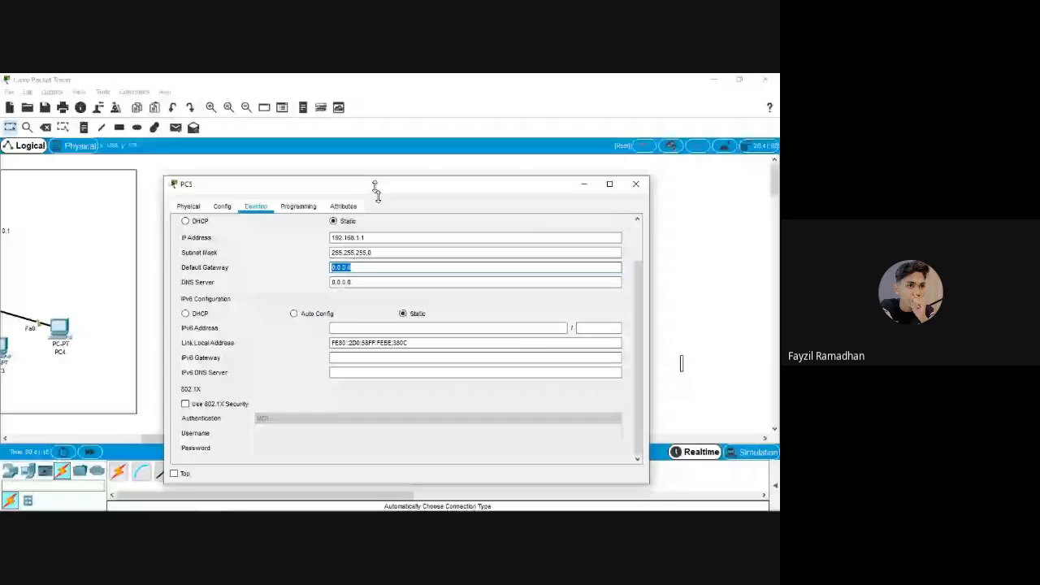
left_click_drag(376, 189, 419, 255)
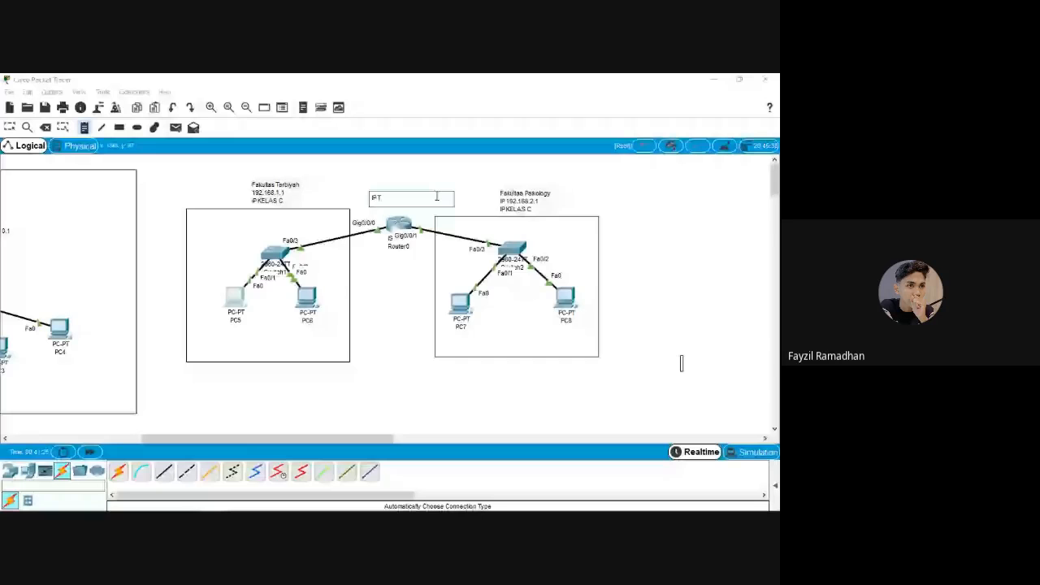
Type the router note: 'IP TARBIYAH = 192.168.1.3' and 'IP PSIKOLOGI = 192.168.2'
type("ARBIYAH = 192.1")
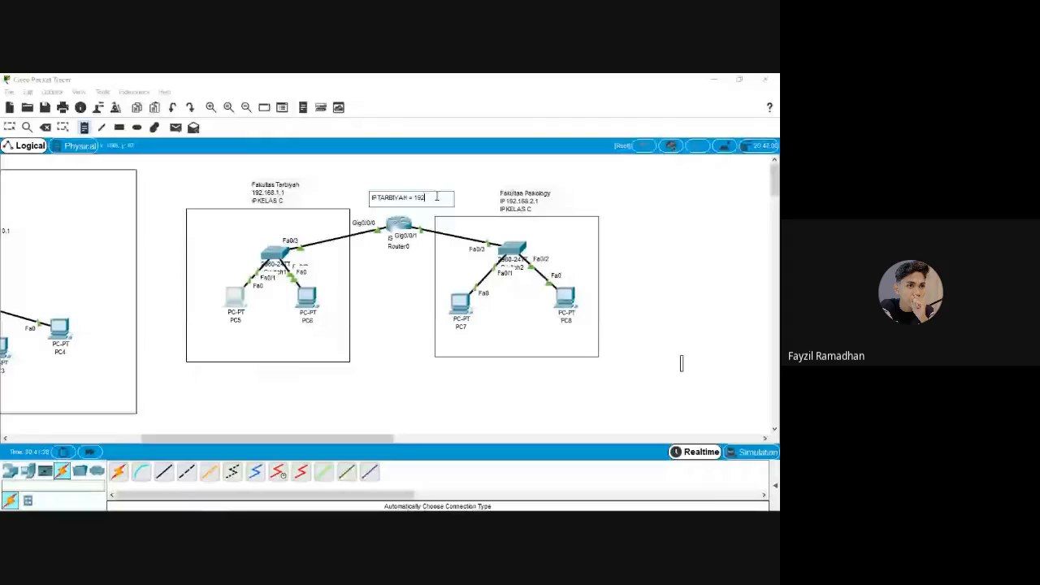
type("68.1.3")
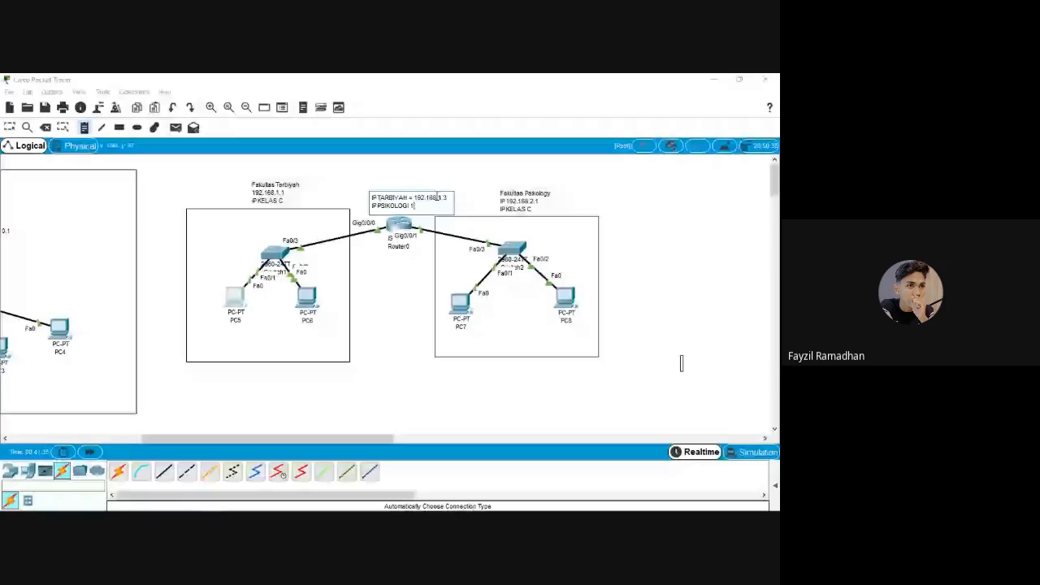
type("= 192.168.")
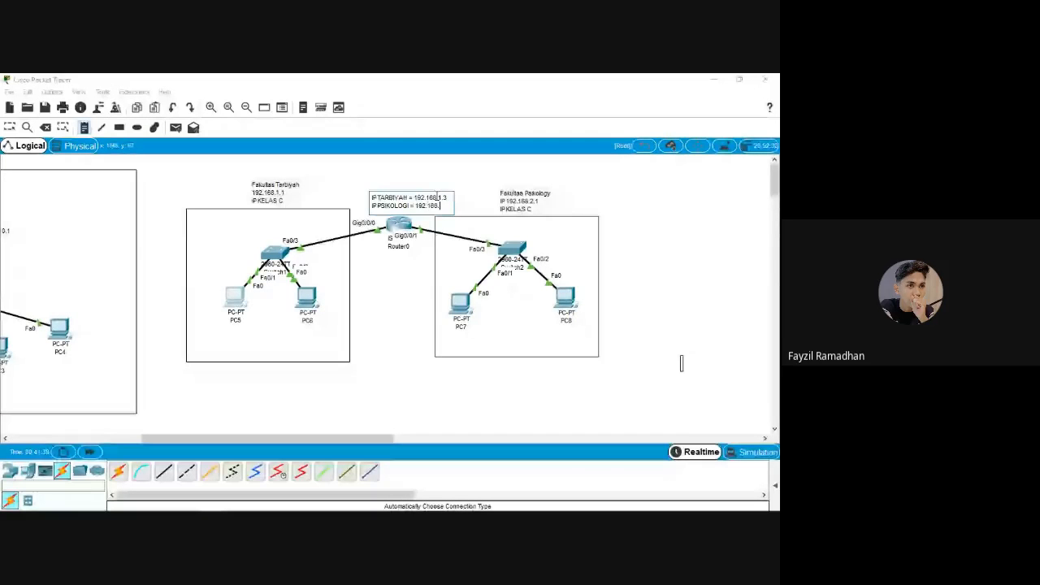
type("2.3")
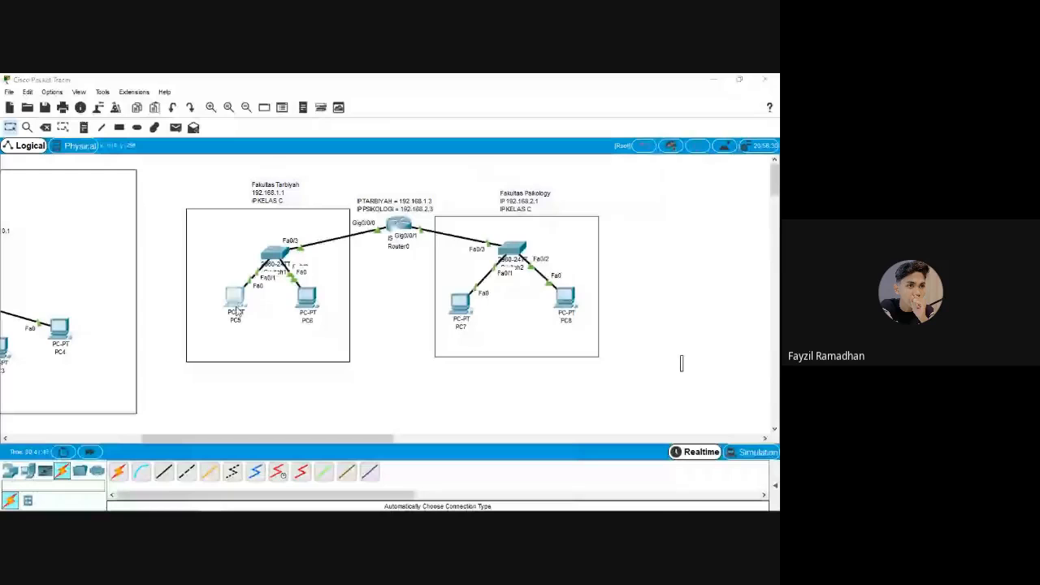
Set PC7's default gateway to 192.168.2.3
left_click(237, 311)
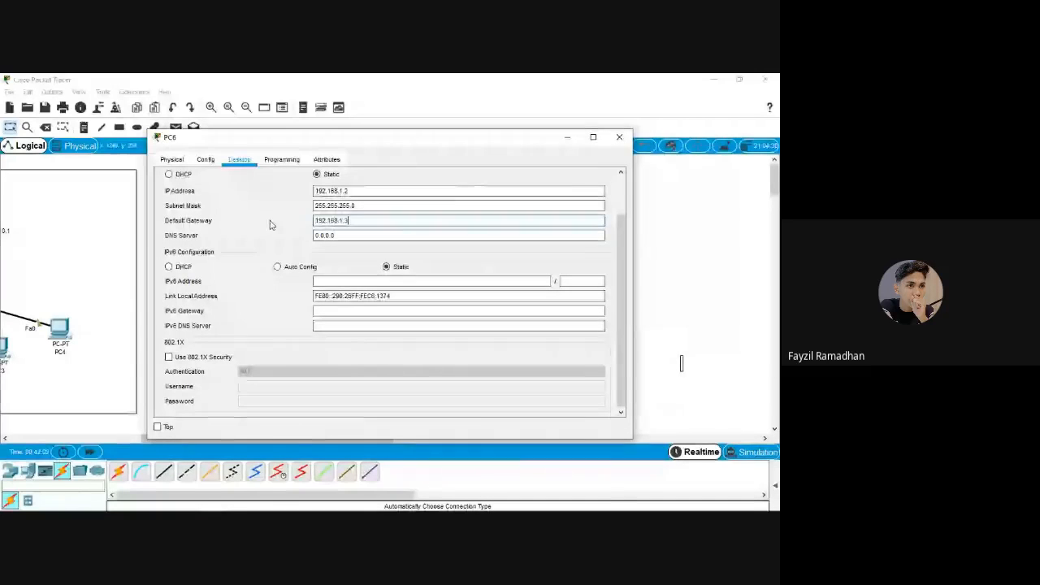
left_click(622, 138)
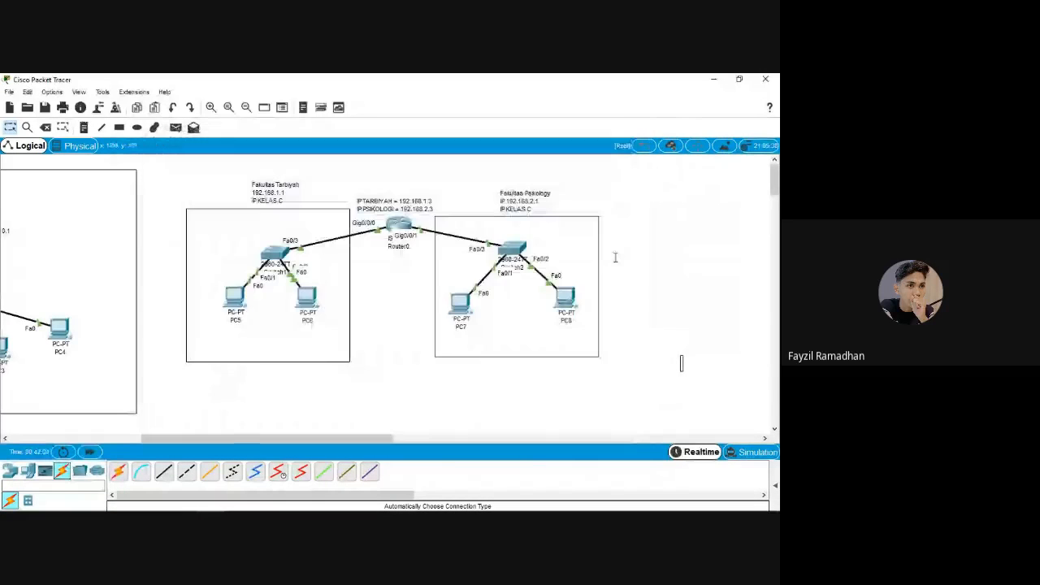
left_click(471, 308)
left_click_drag(352, 221, 248, 209)
type("192")
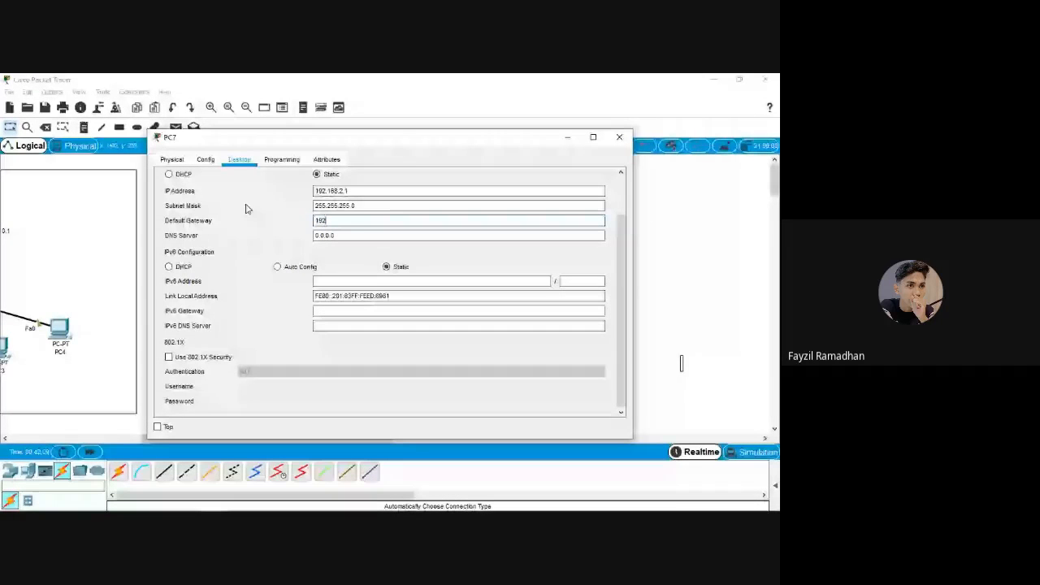
type(".168.2.3")
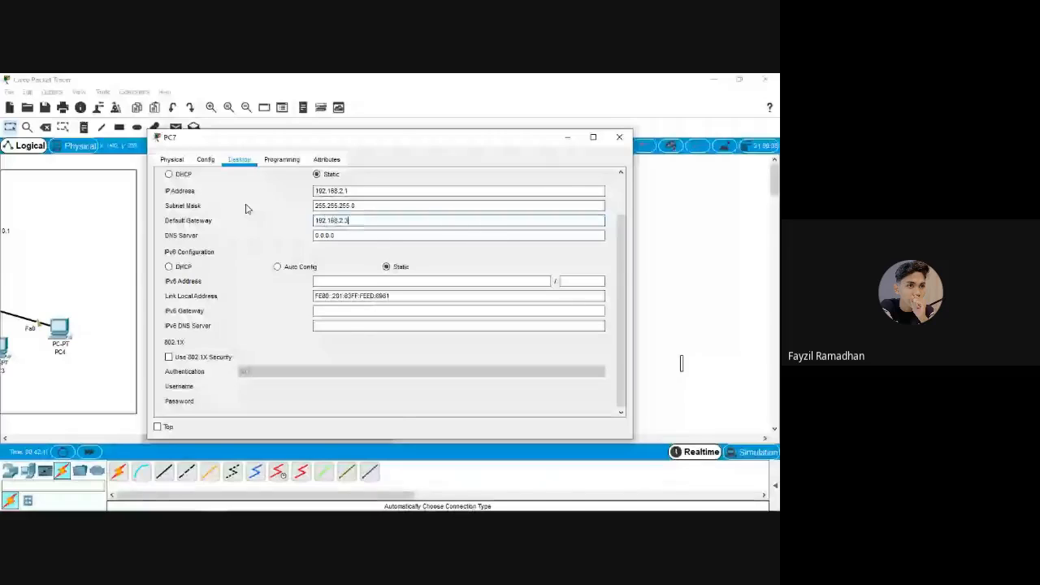
left_click(620, 138)
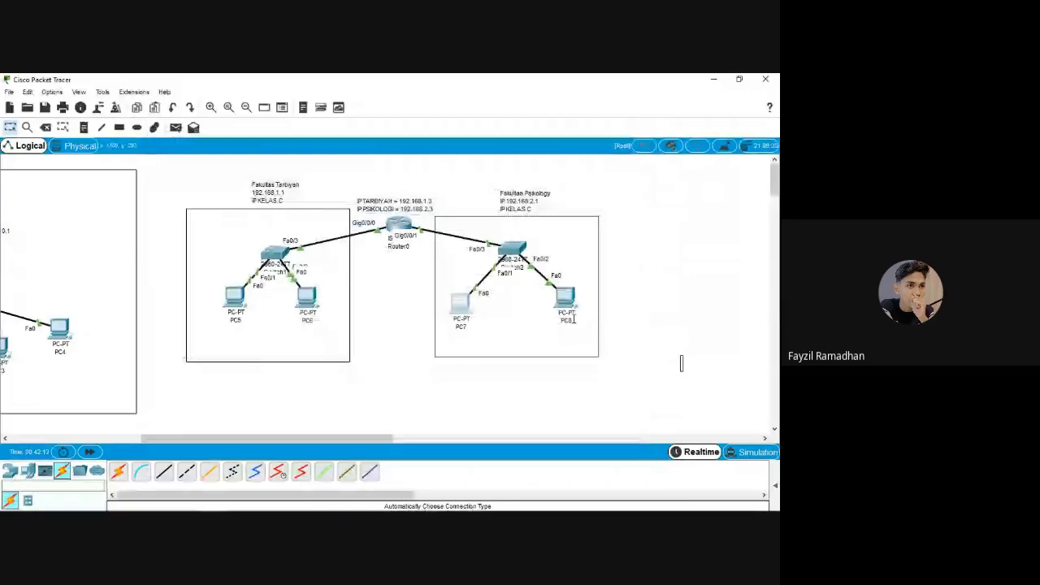
Check that PC8 also uses the 192.168.2.3 default gateway
left_click(565, 299)
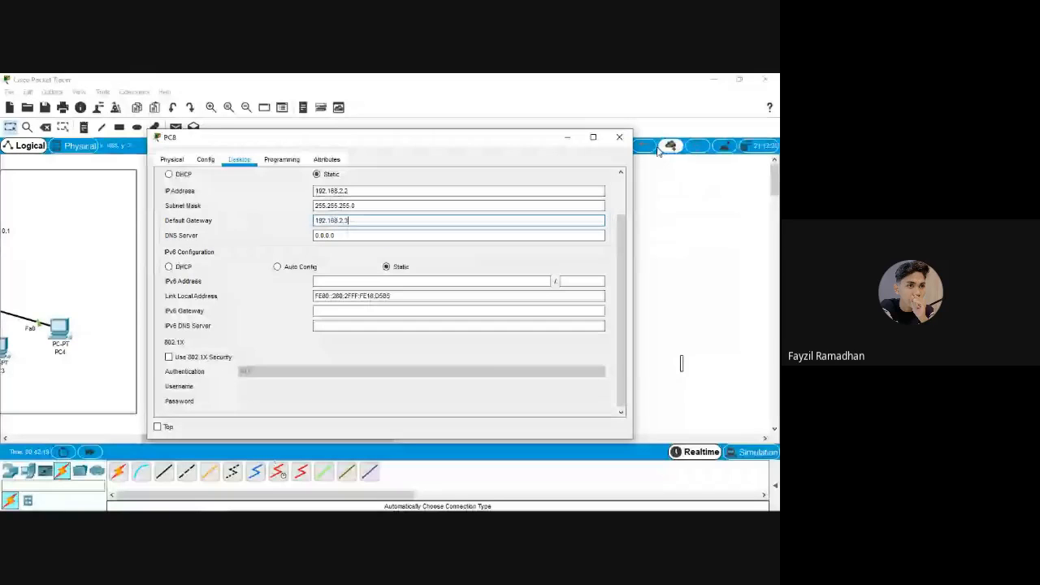
left_click(619, 137)
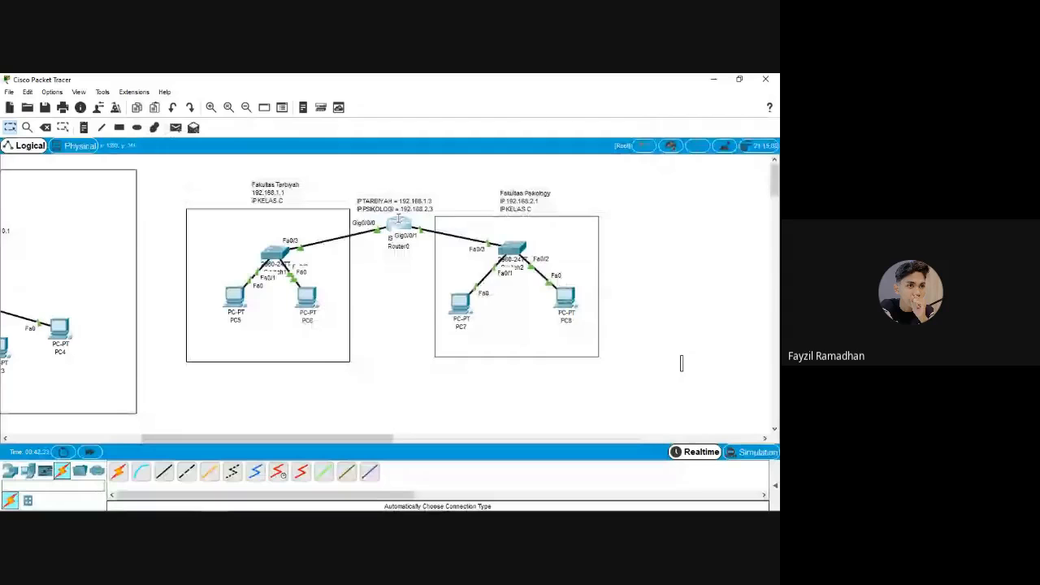
left_click(398, 221)
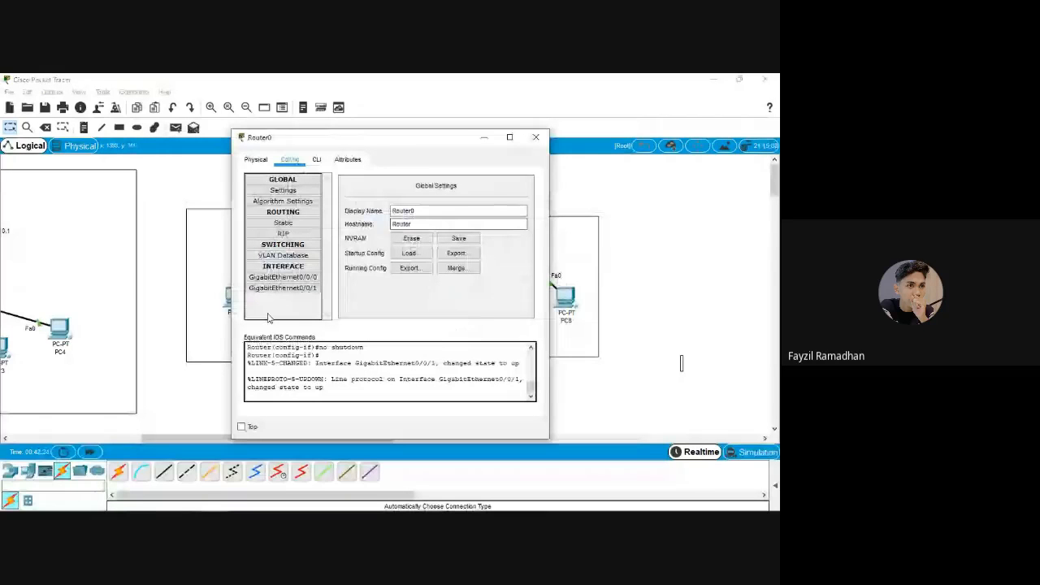
Check that Router0's GigabitEthernet0/0/1 address is 192.168.2.3
left_click(282, 277)
left_click(286, 289)
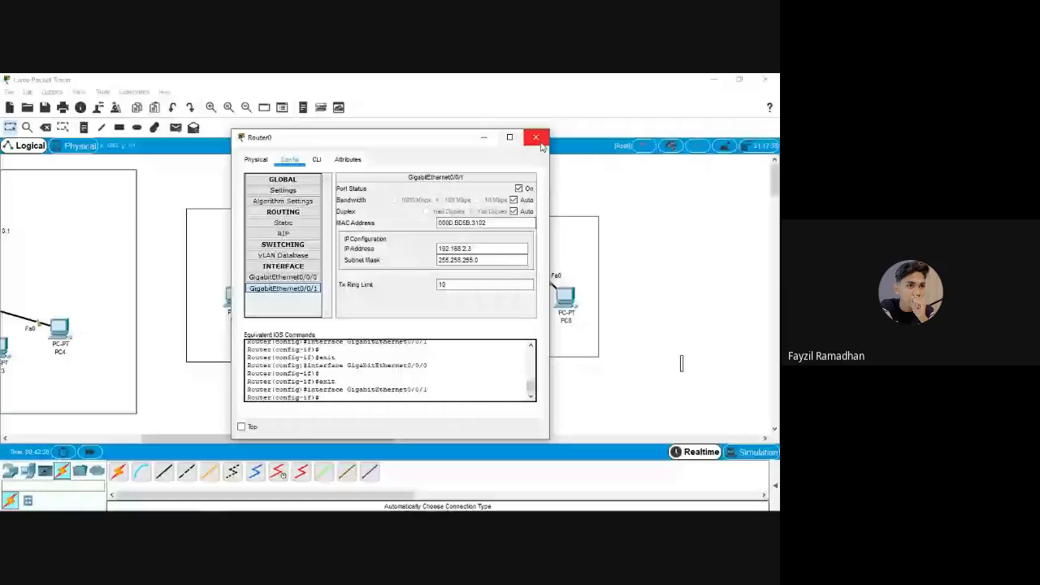
left_click(539, 141)
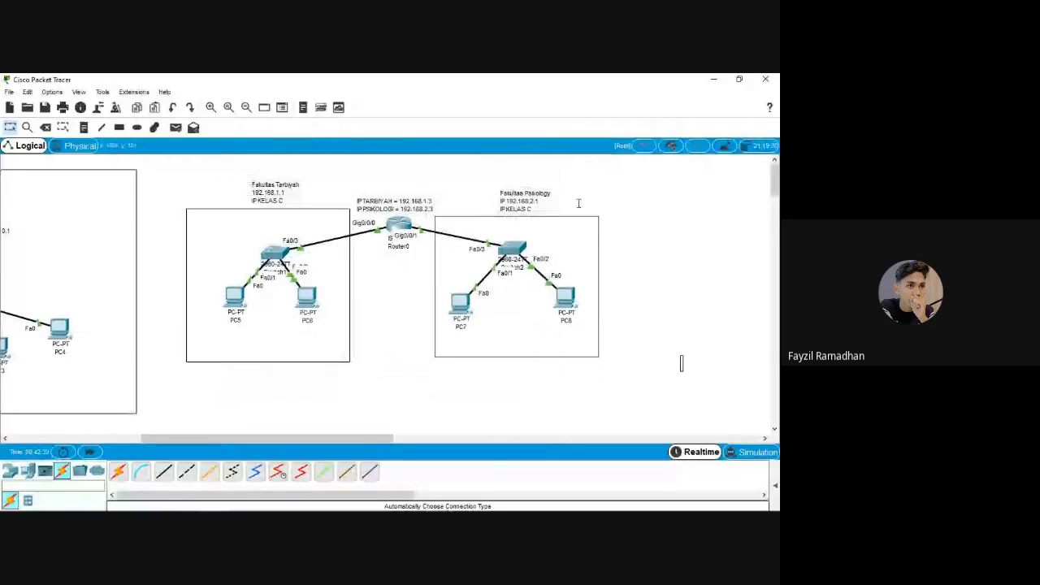
Ping 192.168.2.1 twice from PC5's command prompt and confirm replies through Router0
left_click(239, 303)
key("Return")
key("Return")
key("Return")
key("Return")
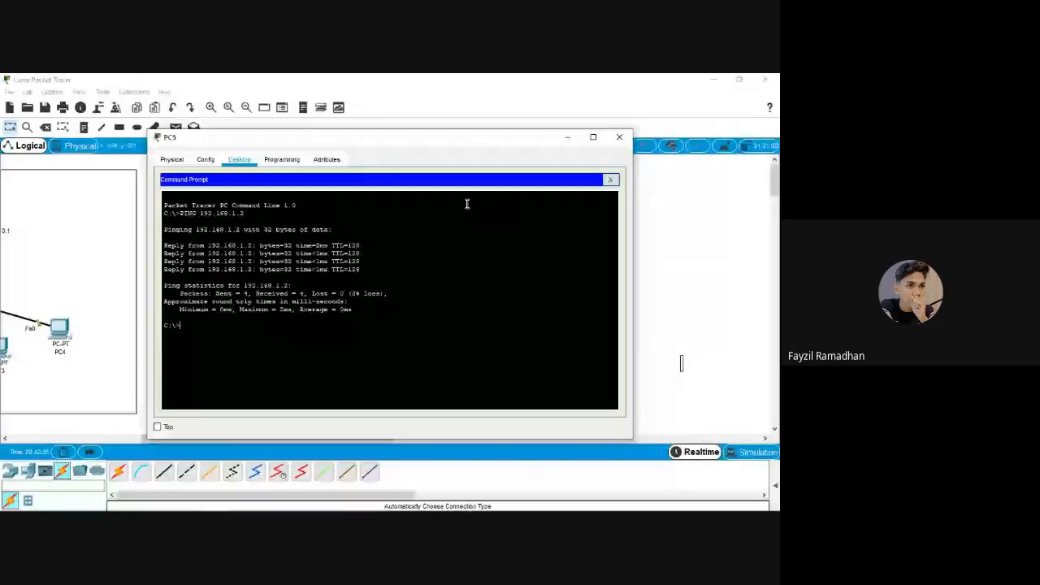
type("PING")
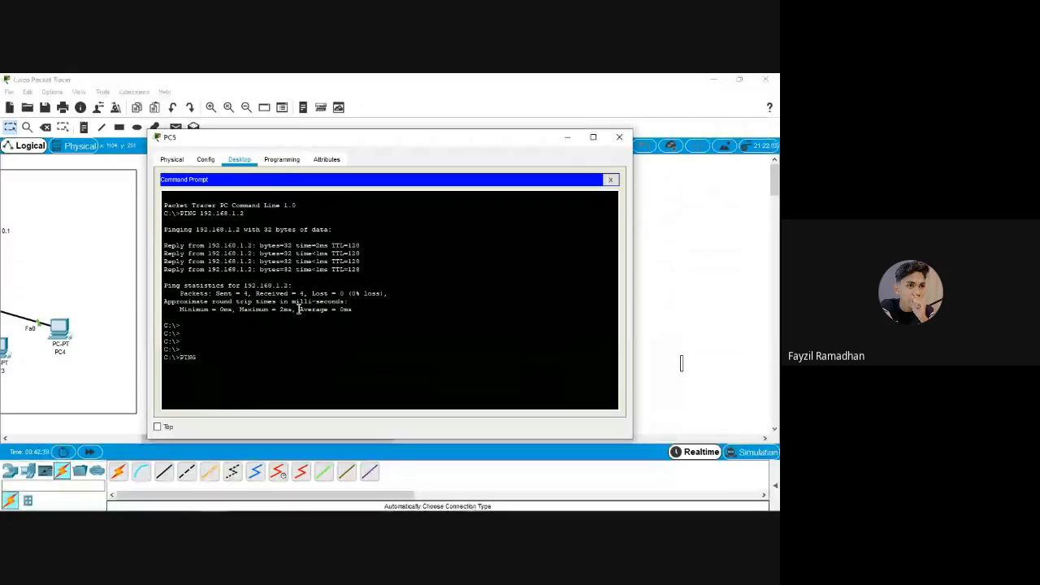
key("BackSpace")
key("BackSpace")
key("BackSpace")
key("BackSpace")
key("BackSpace")
type("ping 192.168")
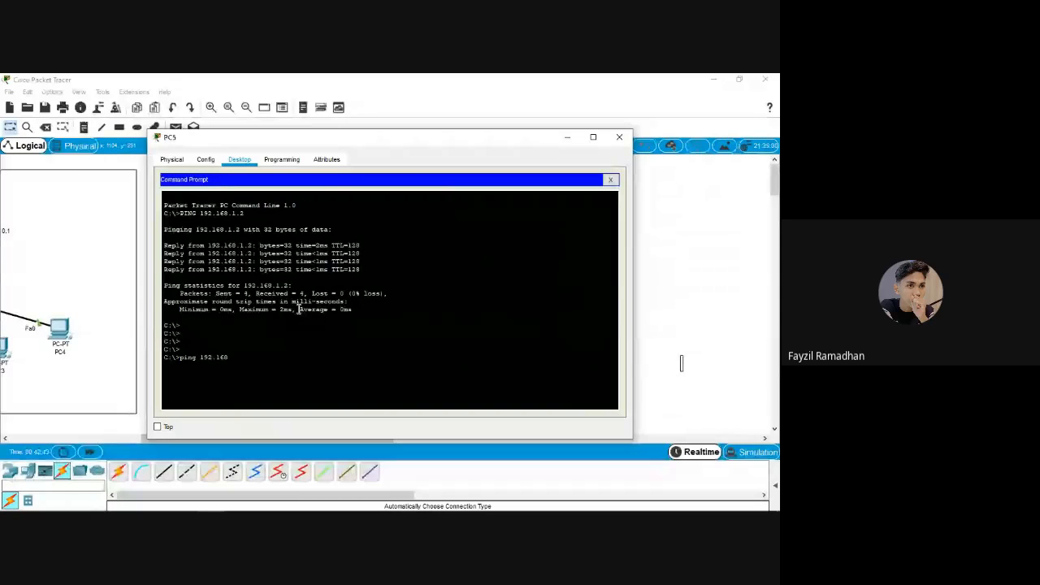
type(".")
left_click_drag(449, 142, 346, 139)
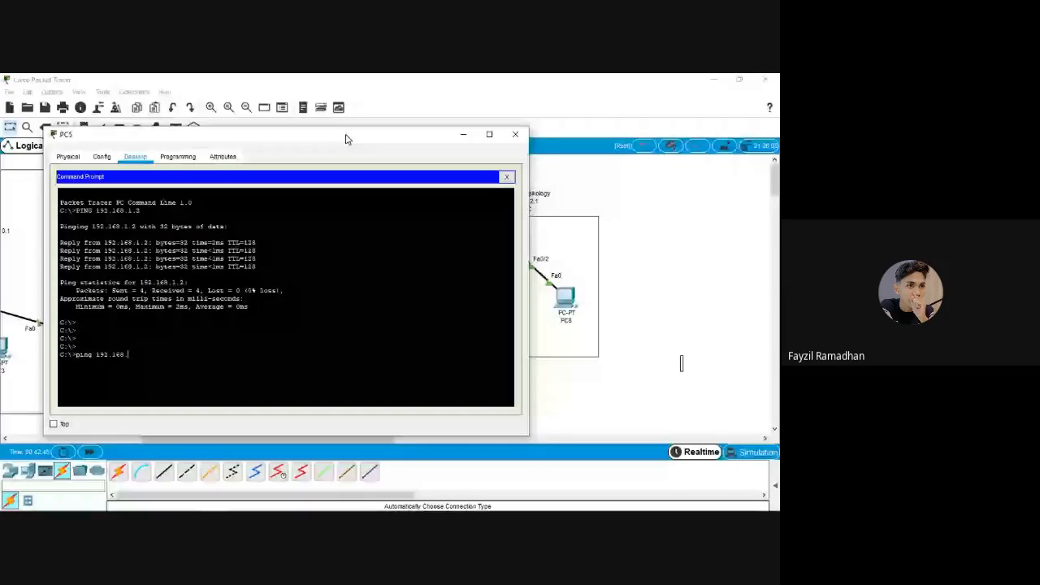
left_click(463, 135)
mouse_move(460, 302)
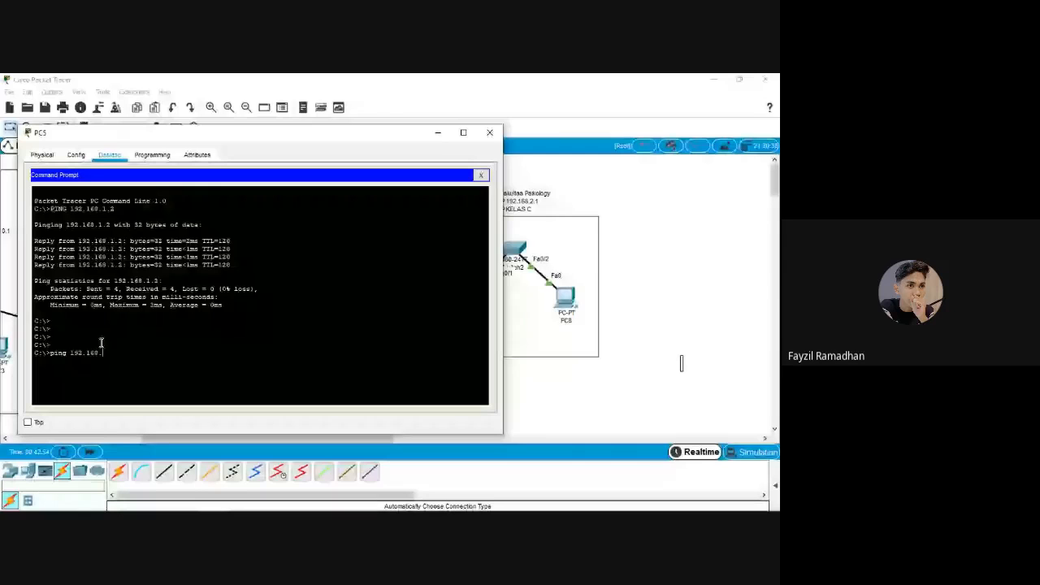
type("2.1")
key("Return")
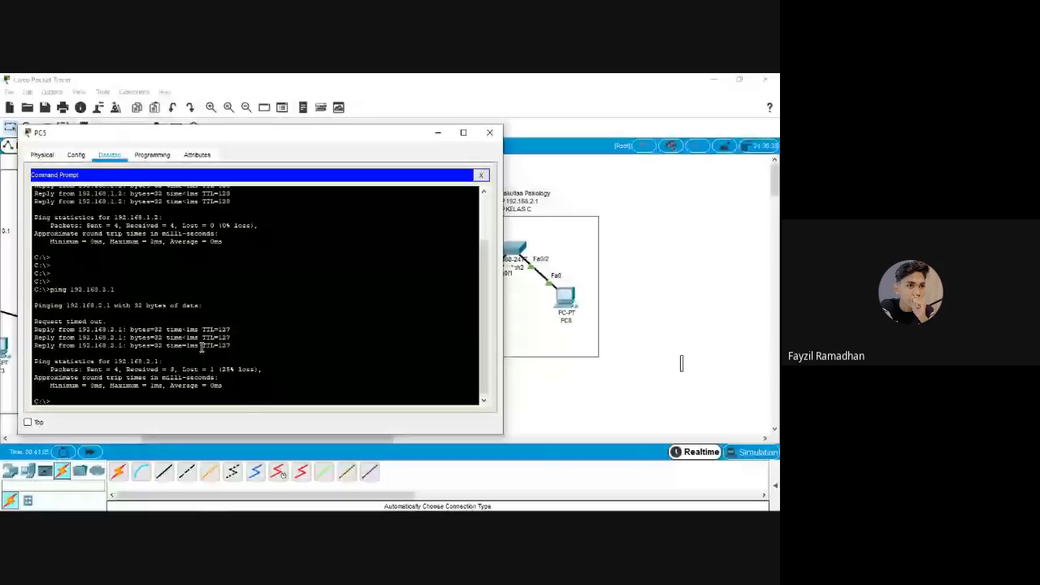
key("Up")
key("Return")
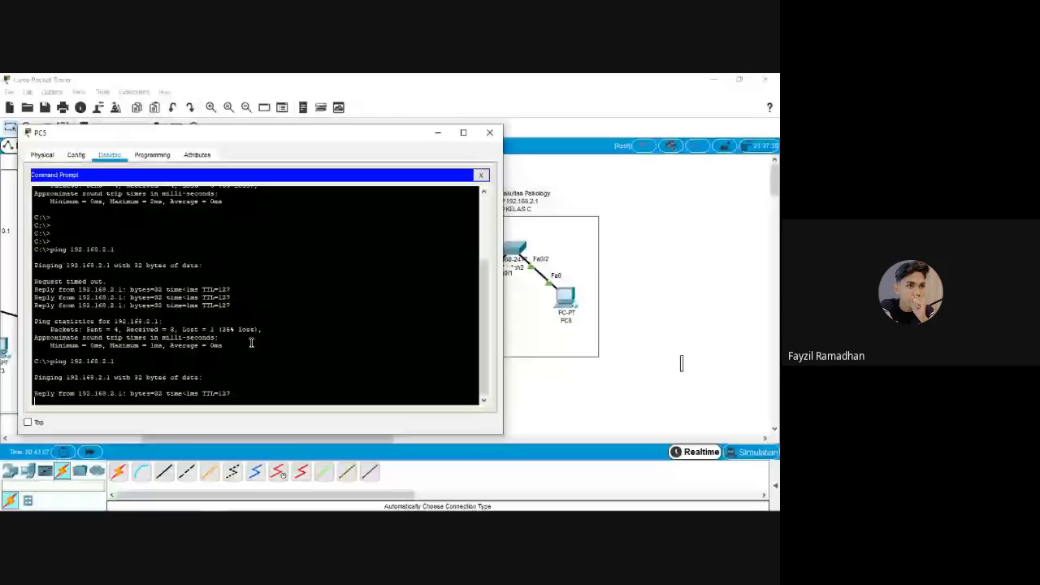
left_click(489, 132)
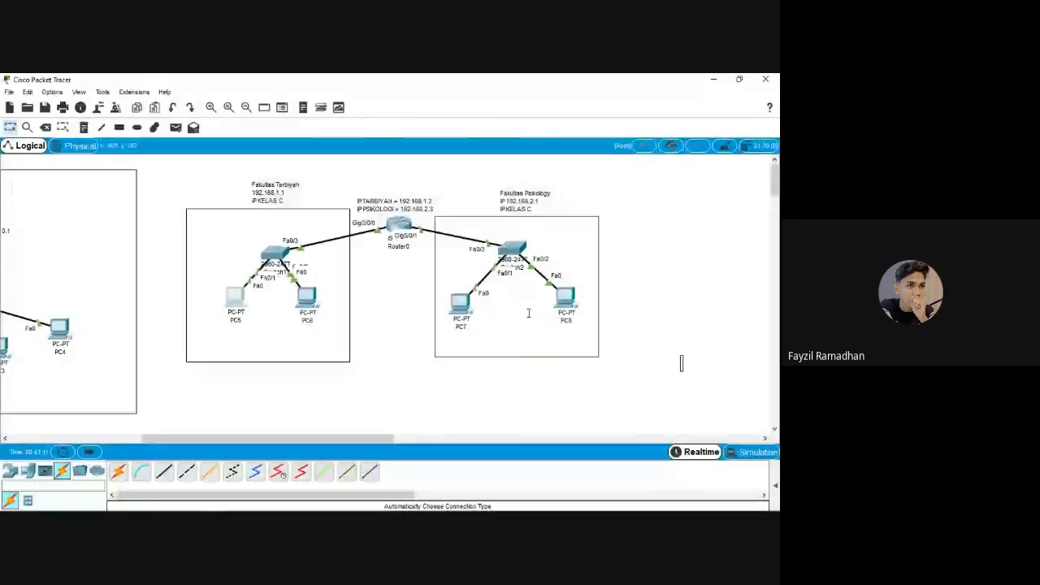
Start typing a ping to 192.168. in PC8's Command Prompt
left_click(564, 298)
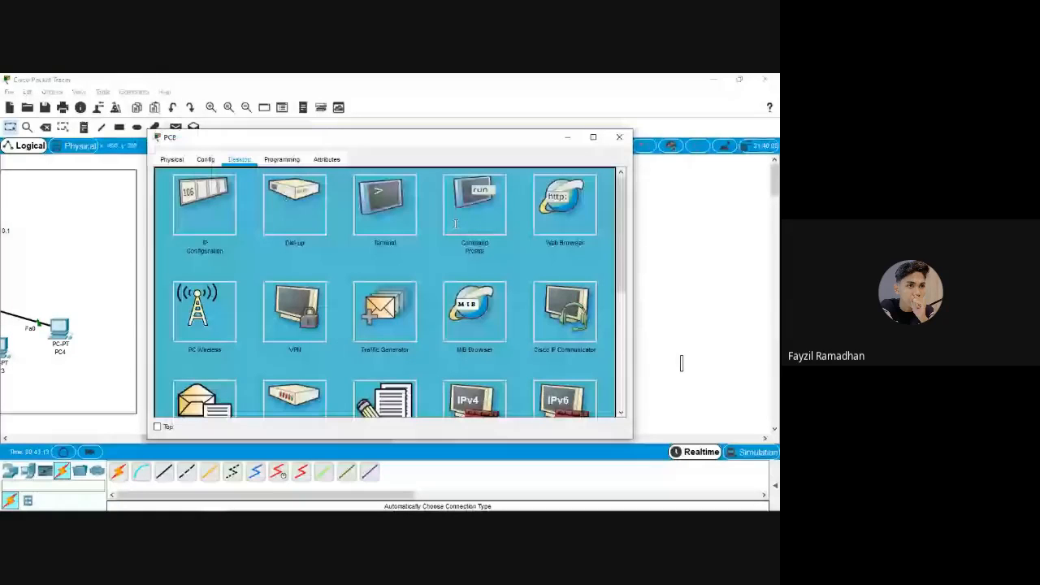
left_click(456, 224)
type("ping 192.168.")
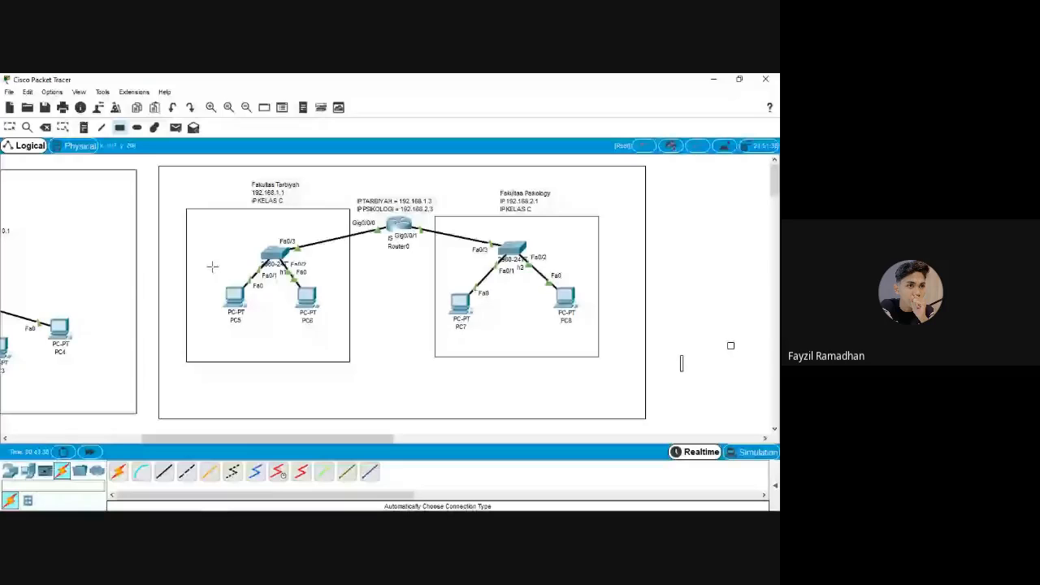
mouse_move(184, 501)
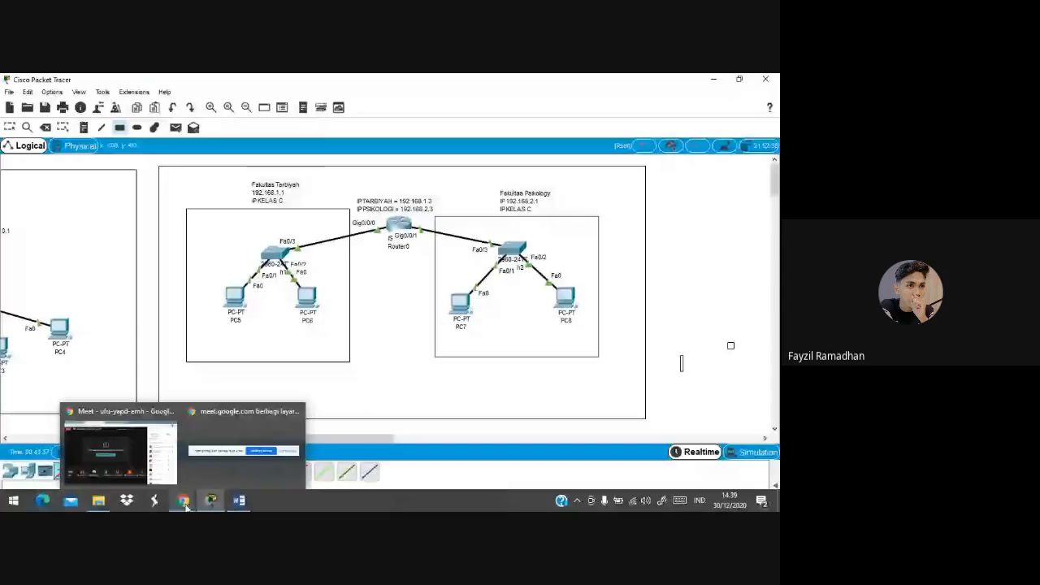
Unmute the Google Meet microphone, glance at the assignment in Word, then return to Packet Tracer
left_click(120, 447)
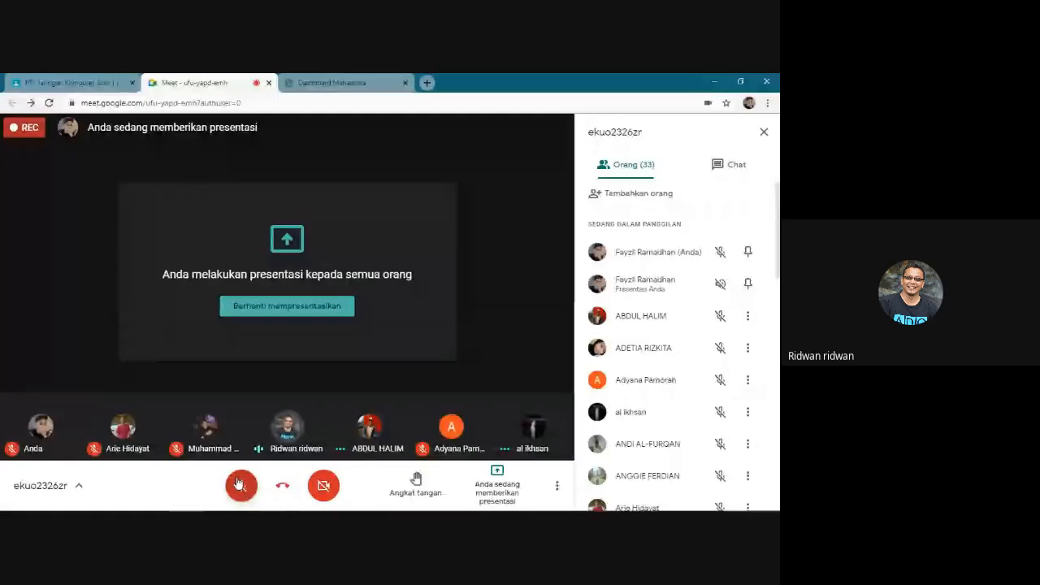
left_click(239, 486)
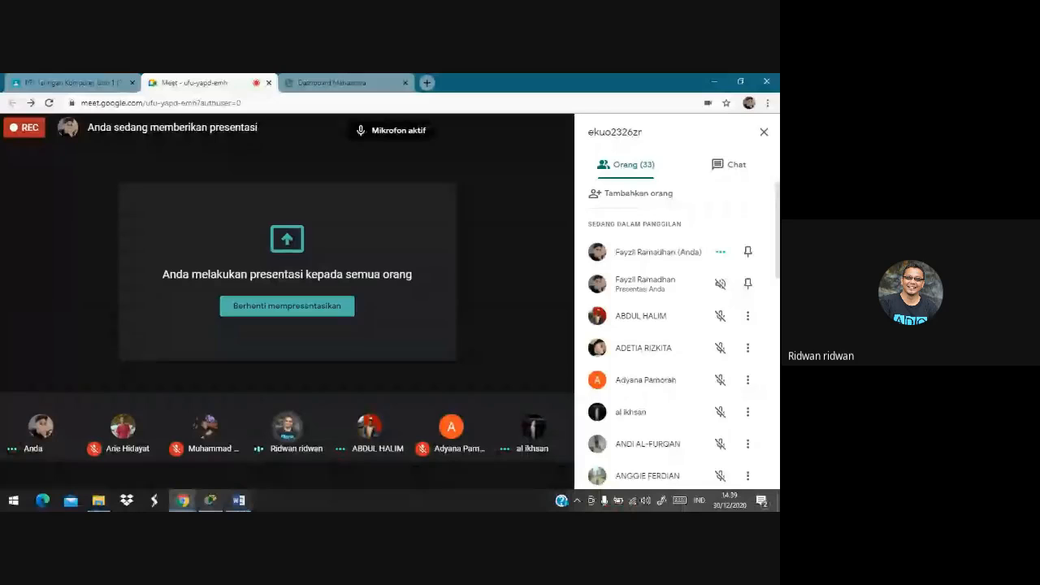
left_click(211, 500)
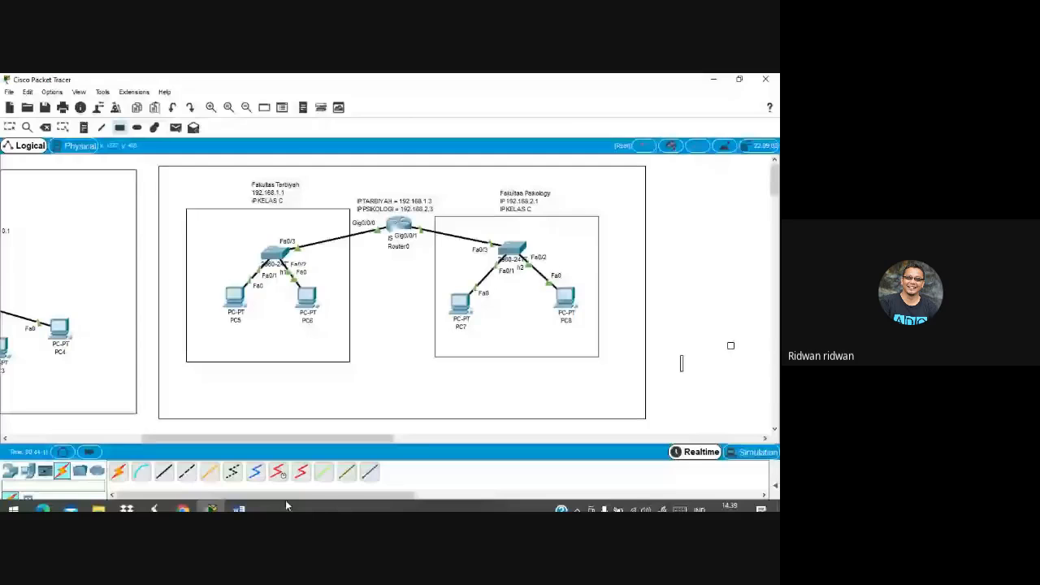
left_click(238, 500)
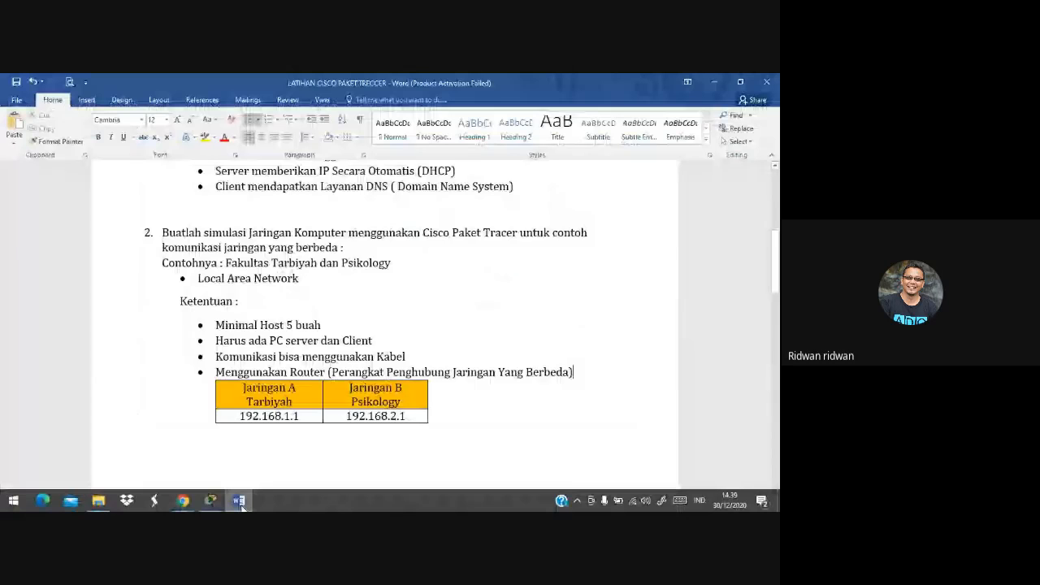
left_click(239, 500)
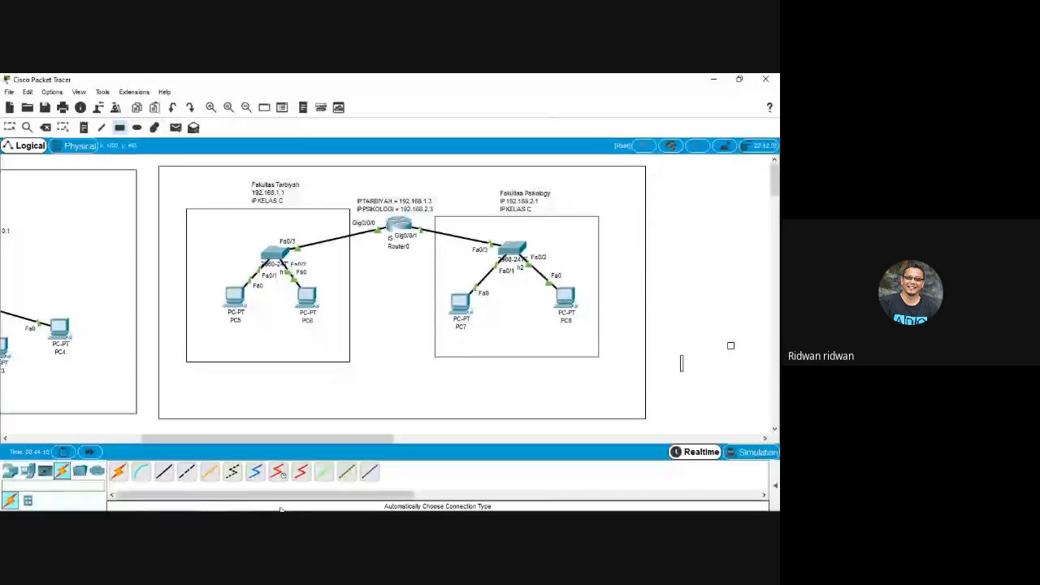
Bring the Google Meet call with its participant list to the front from Chrome's taskbar preview
mouse_move(193, 508)
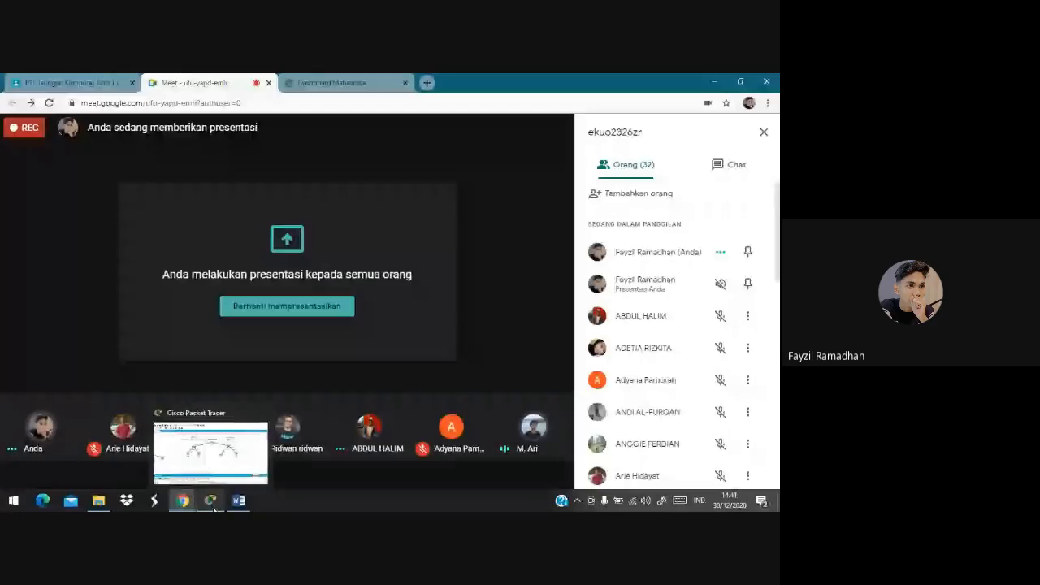
left_click(212, 455)
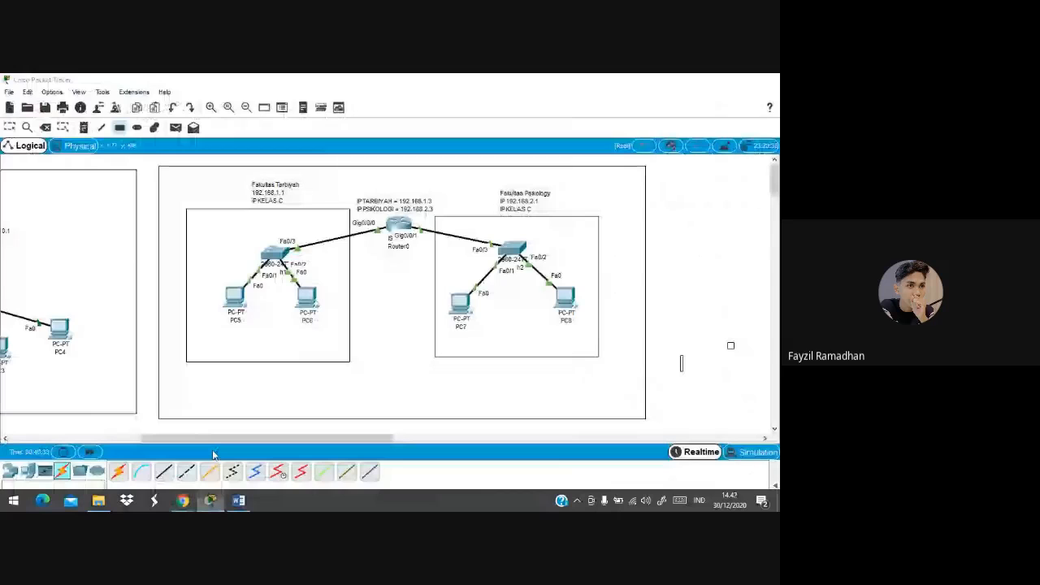
left_click(399, 236)
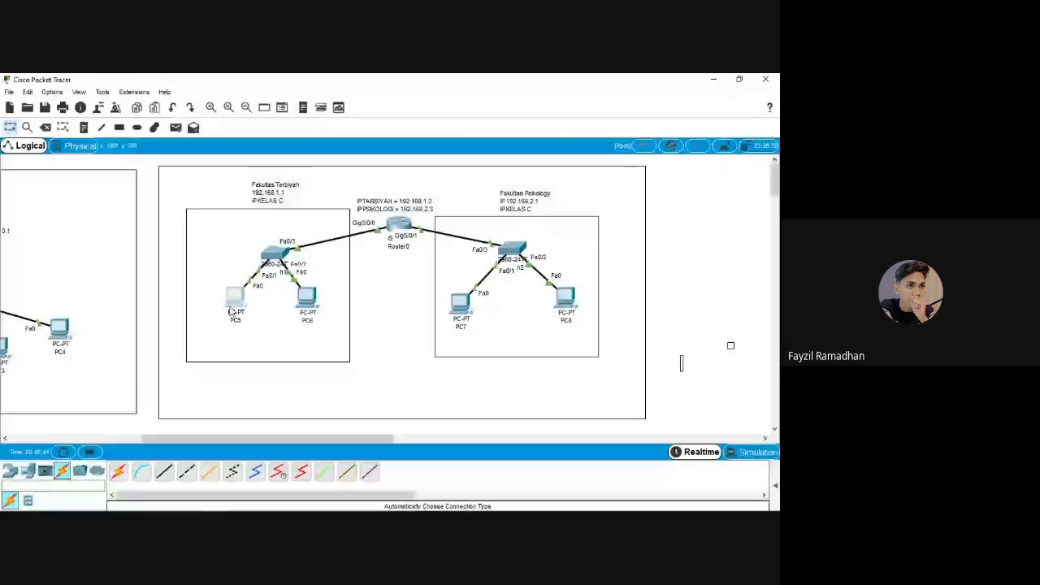
left_click(233, 302)
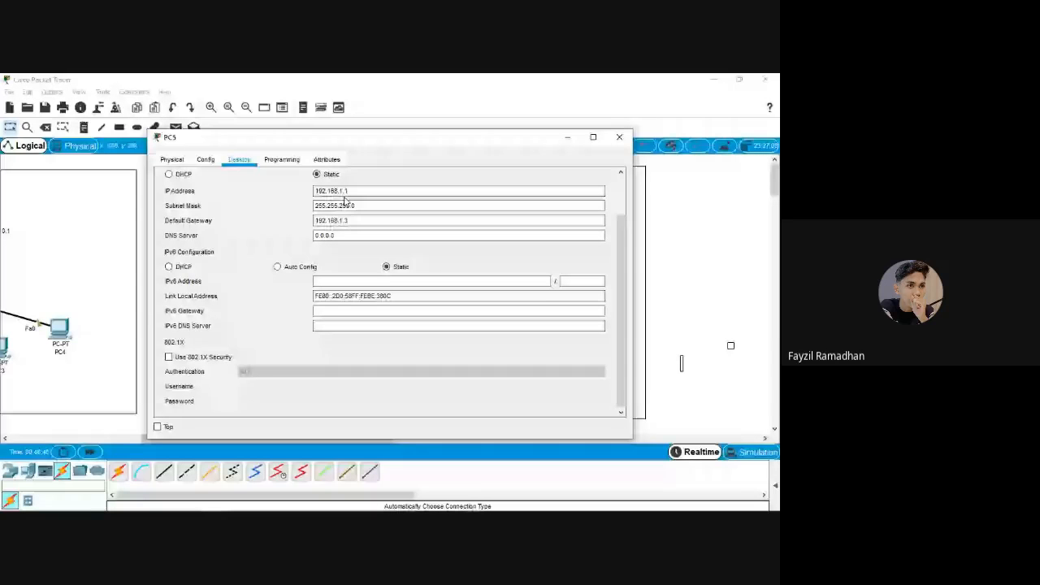
left_click(619, 137)
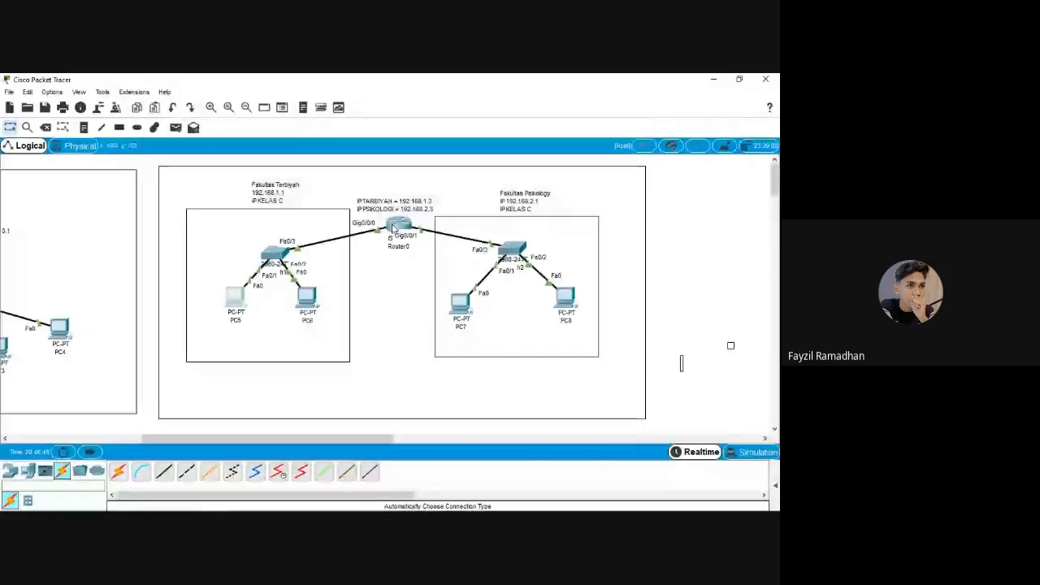
left_click(395, 227)
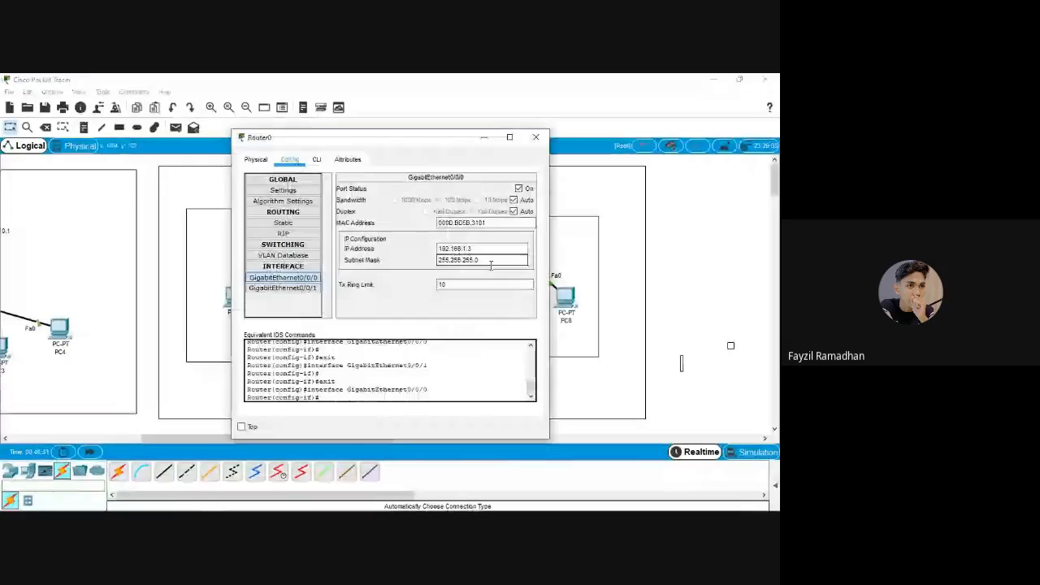
left_click(536, 137)
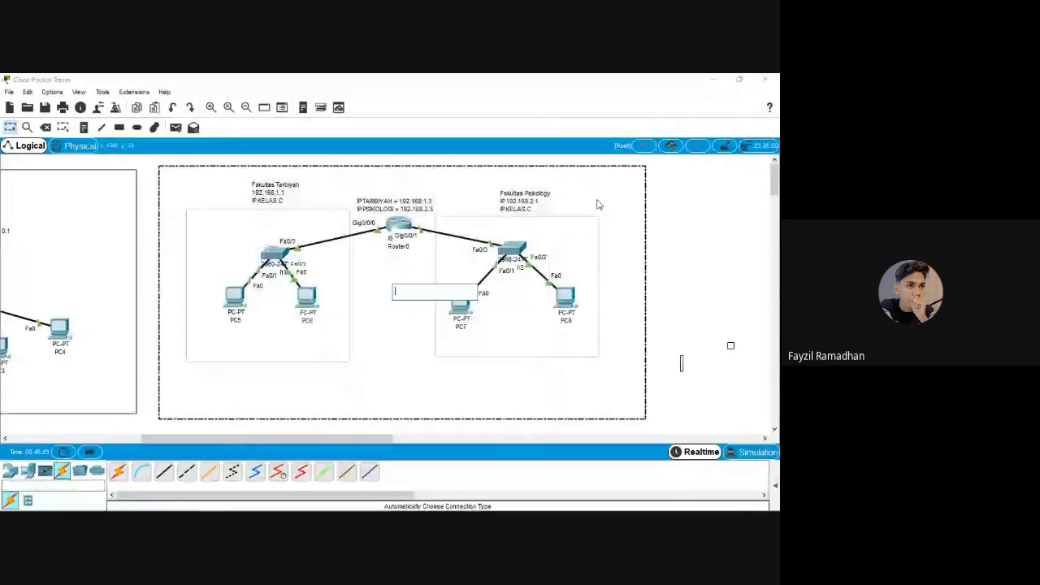
left_click(235, 299)
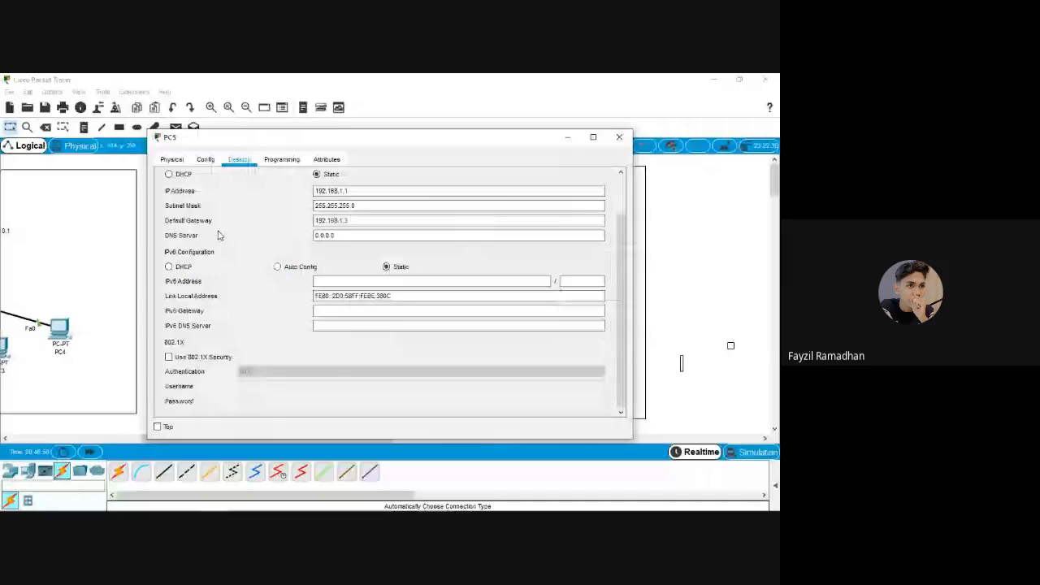
left_click(350, 220)
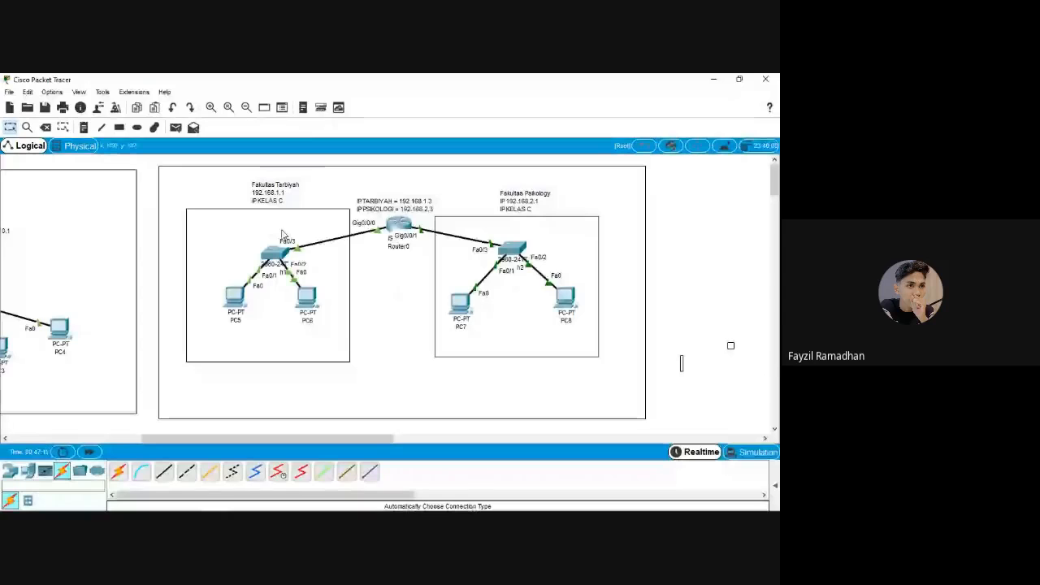
Place a Server-PT (Server1) in the Fakultas Tarbiyah box and open Router0's configuration window
left_click(27, 472)
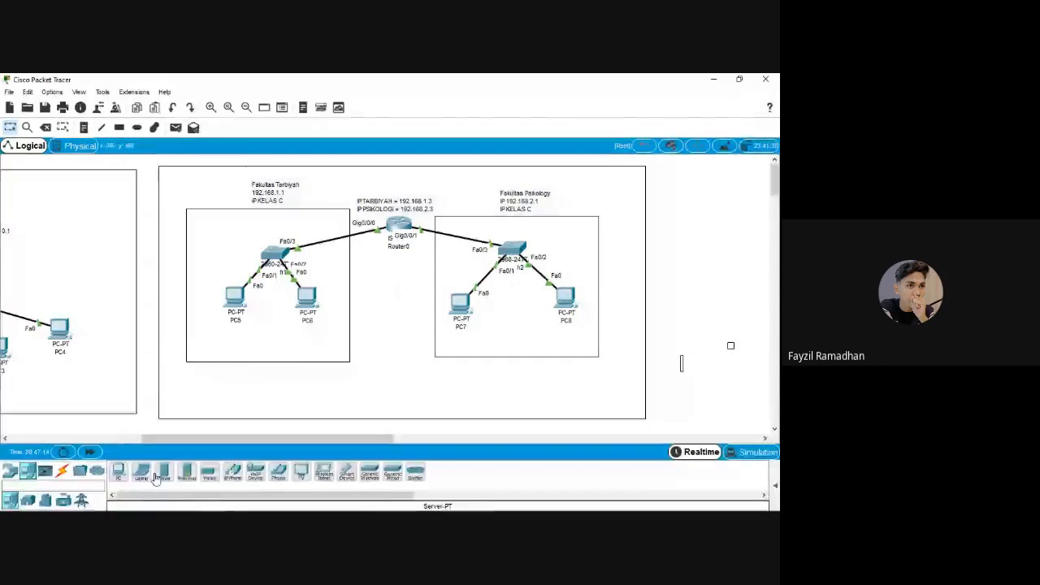
left_click_drag(157, 478, 218, 232)
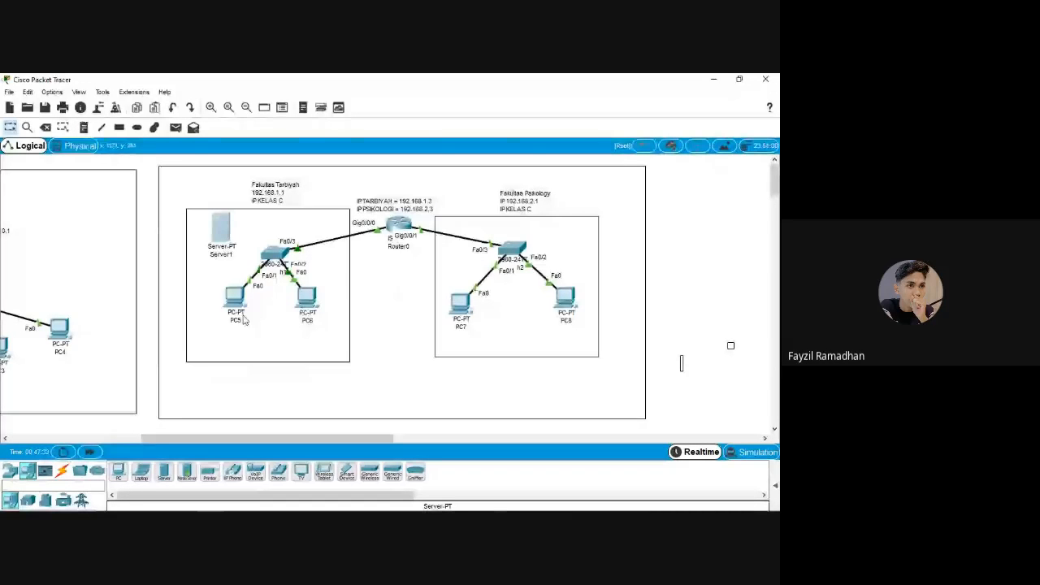
mouse_move(220, 288)
left_mouse_down()
mouse_move(226, 302)
mouse_move(218, 285)
left_mouse_up()
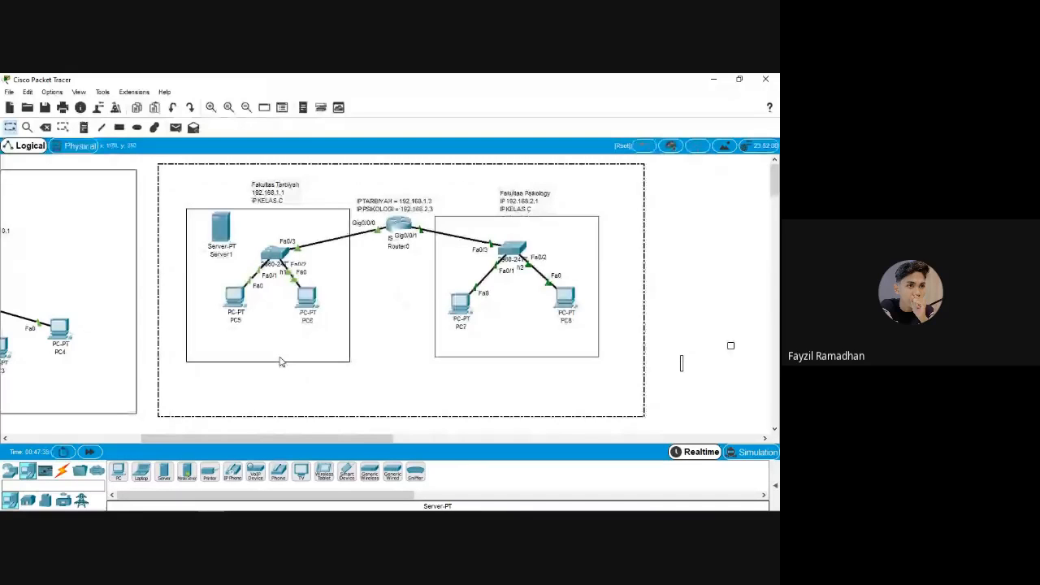
left_click(225, 309)
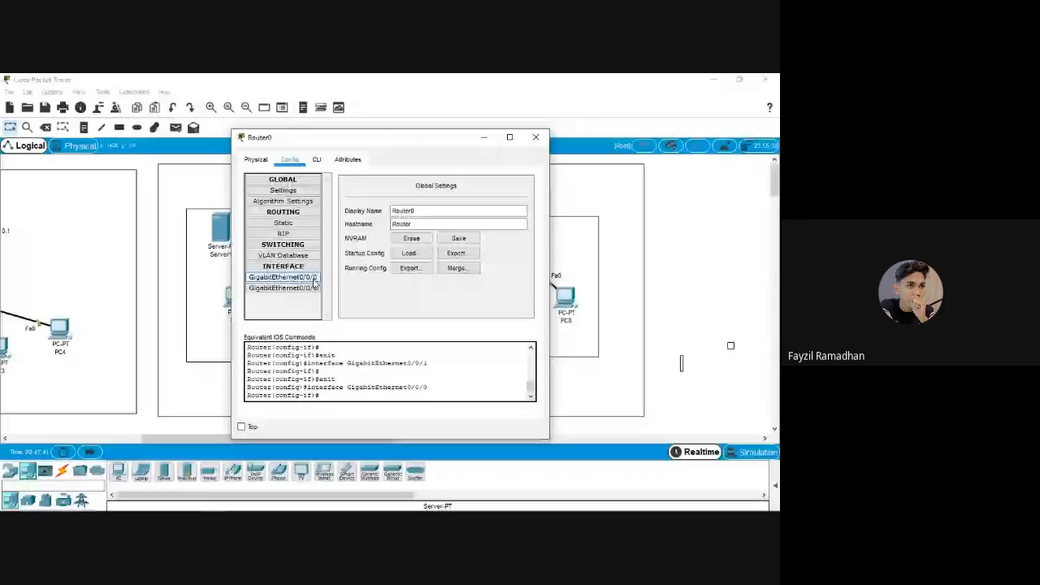
Close Router0's settings, place Server2 in the Fakultas Psikology box, and cancel the delete prompt
left_click(313, 281)
left_click(535, 137)
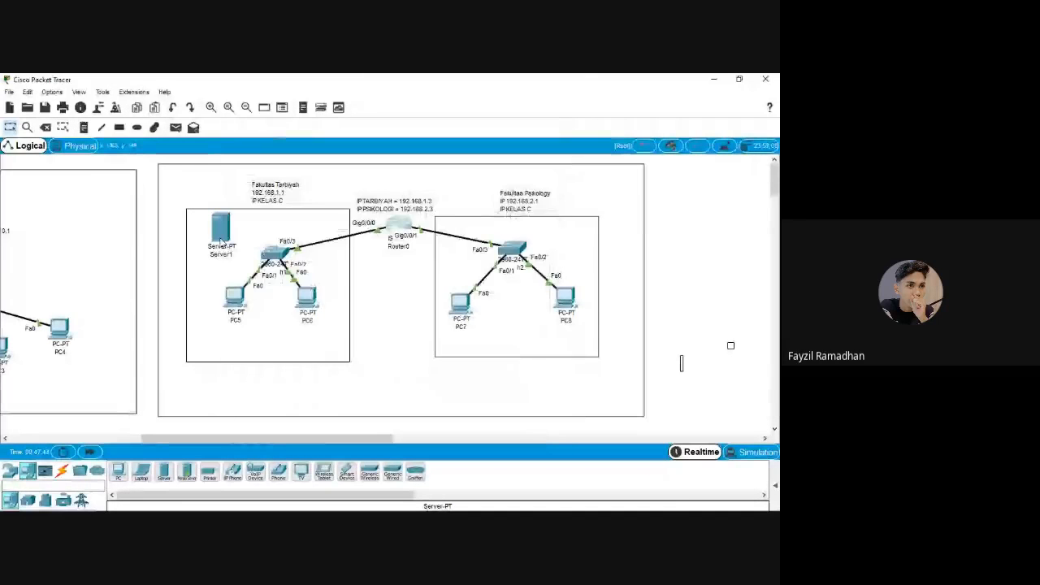
left_click_drag(221, 241, 224, 242)
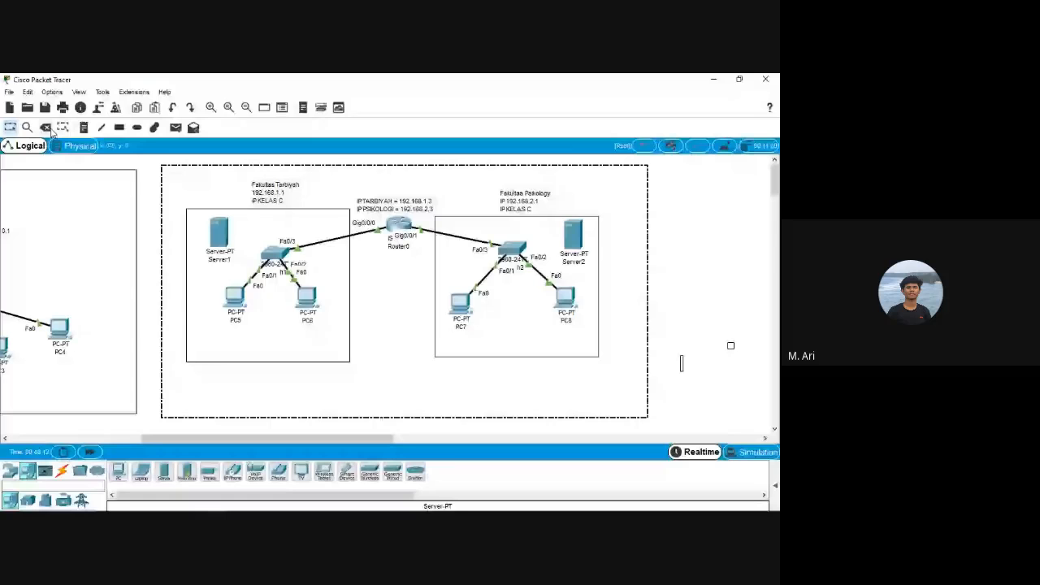
left_click(46, 128)
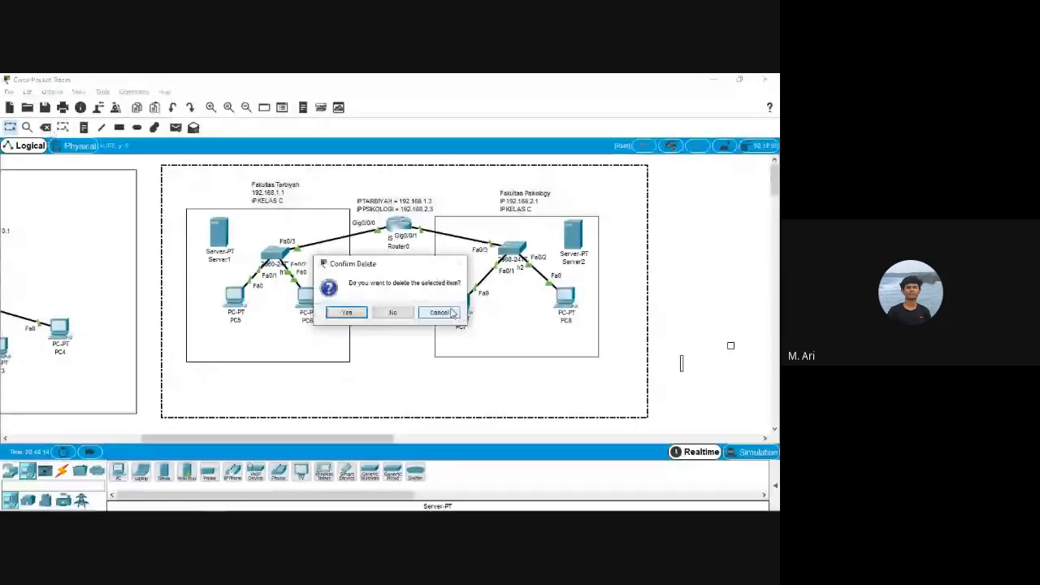
left_click(452, 313)
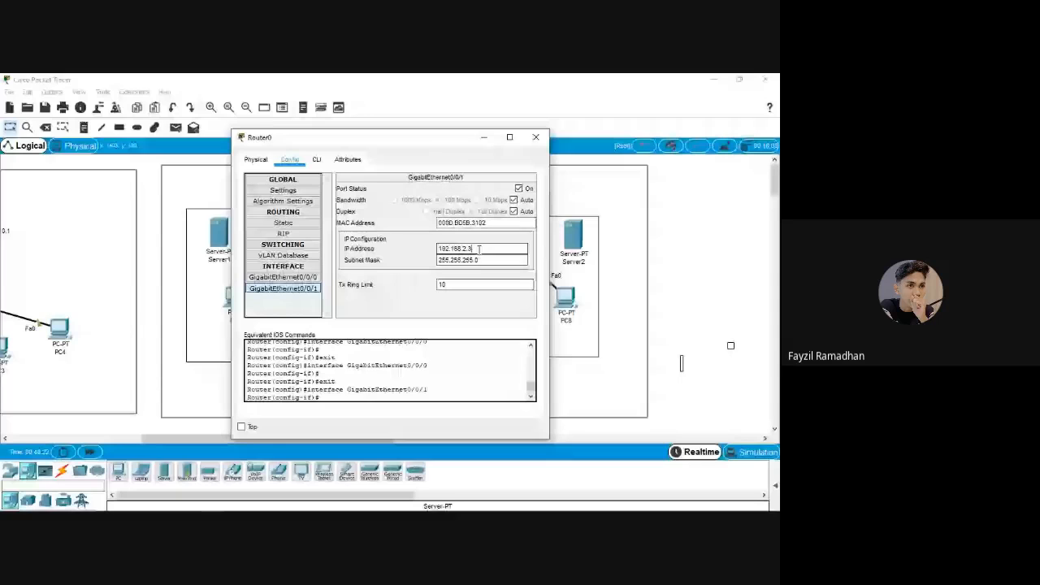
Edit Router0's GigabitEthernet0/0/1 address to 192.168.2.3 with mask 255.255.255.0
double_click(480, 250)
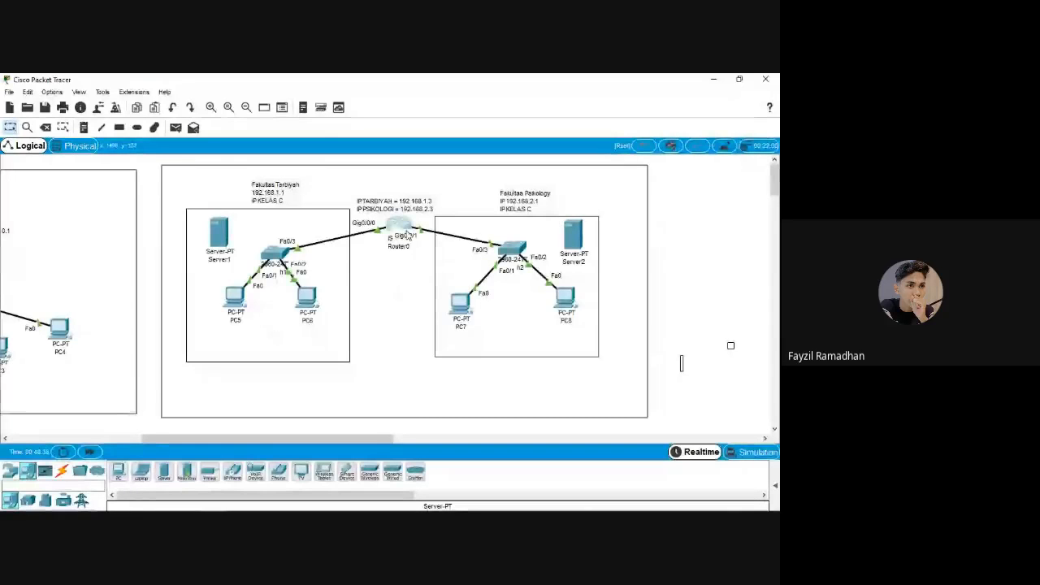
Change Router0's GigabitEthernet0/0/1 IP address to 192.168.2.10 and close its window
left_click(404, 232)
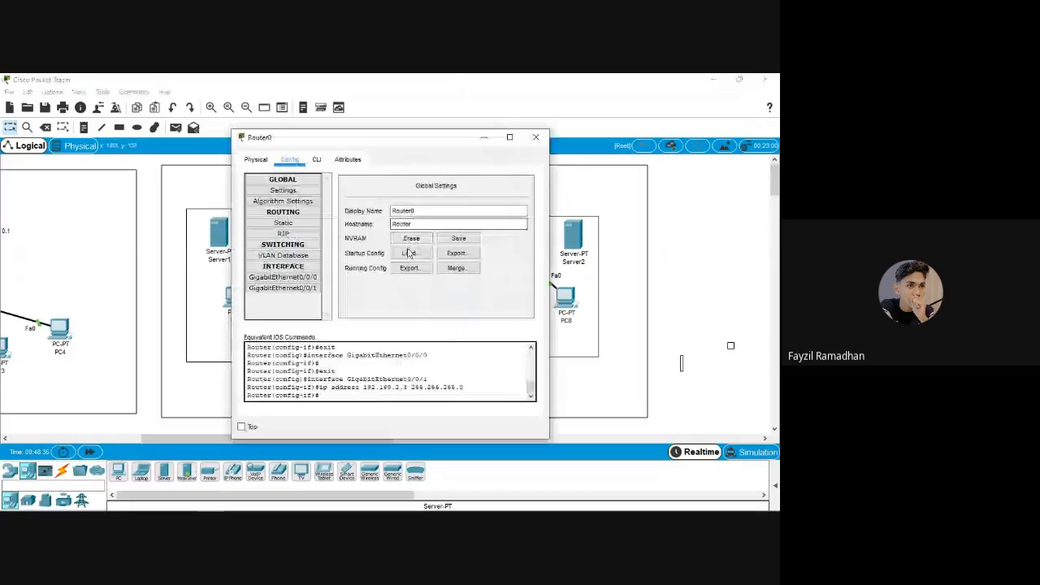
left_click(308, 290)
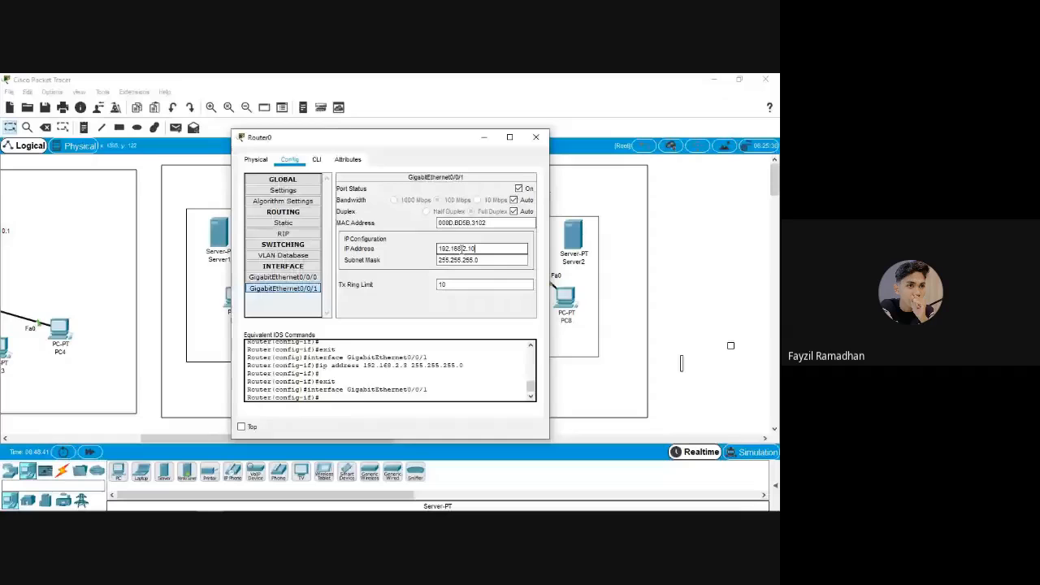
left_click(535, 137)
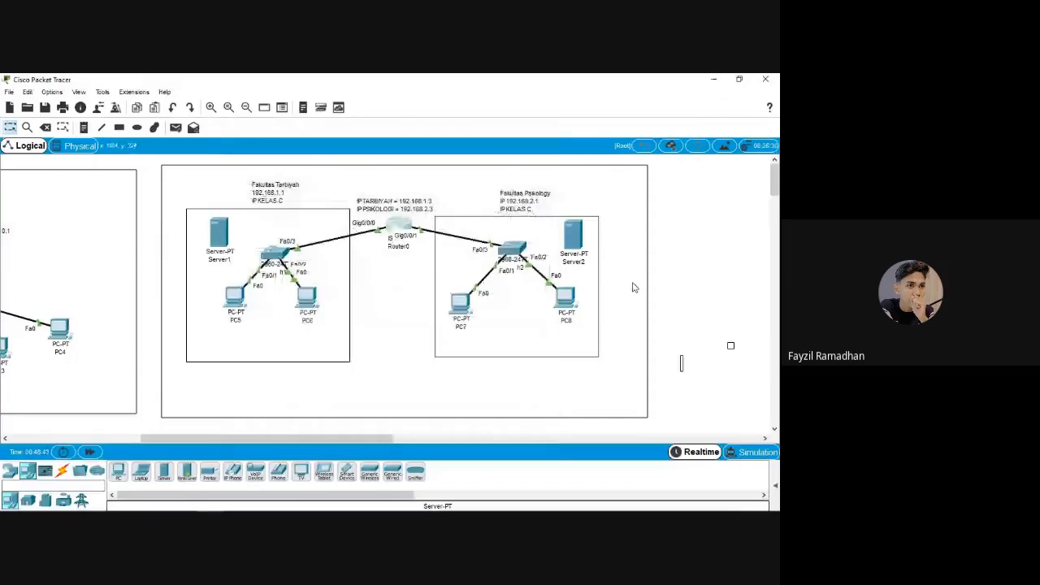
left_click(460, 208)
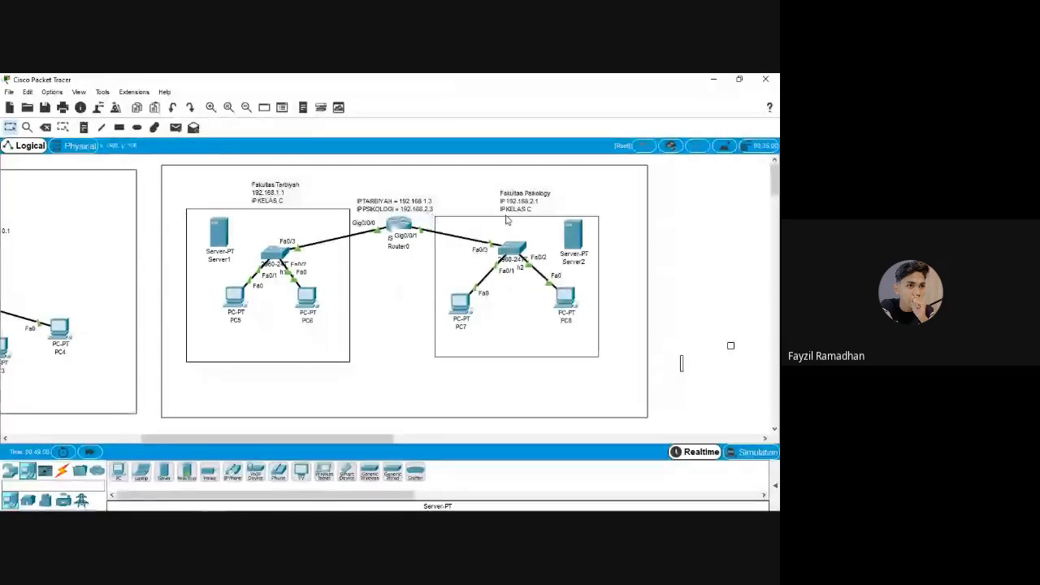
left_click(407, 227)
left_click(283, 288)
left_click(474, 249)
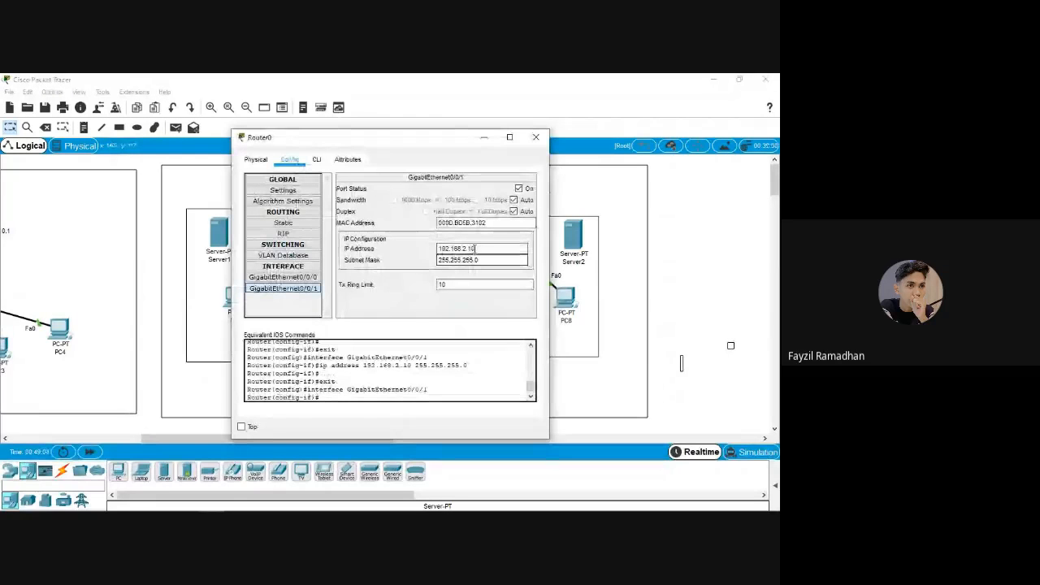
left_click(535, 136)
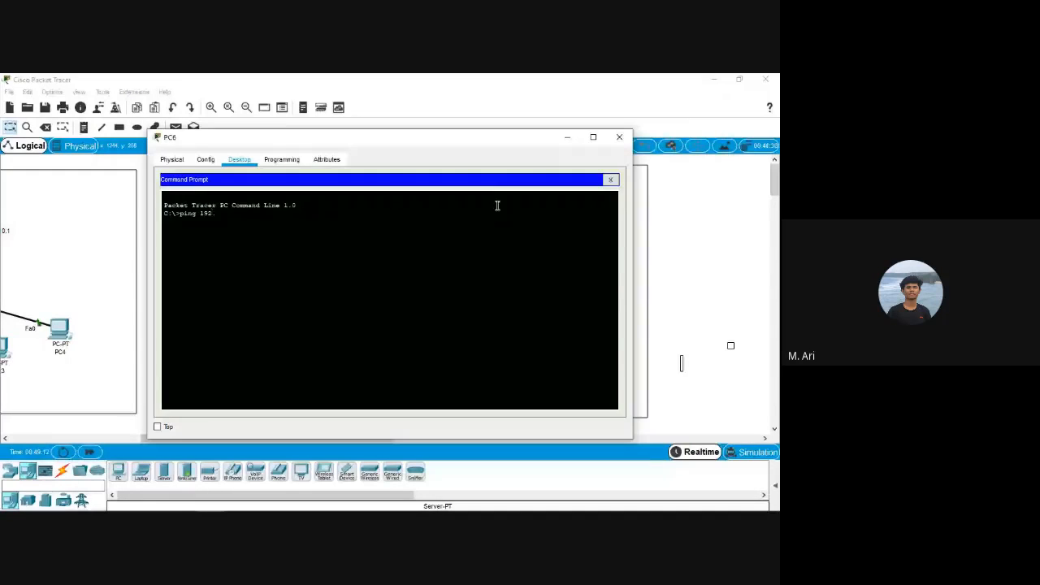
Correct the target and ping 192.168.2.1 from PC6, then close PC6's window
type(".10")
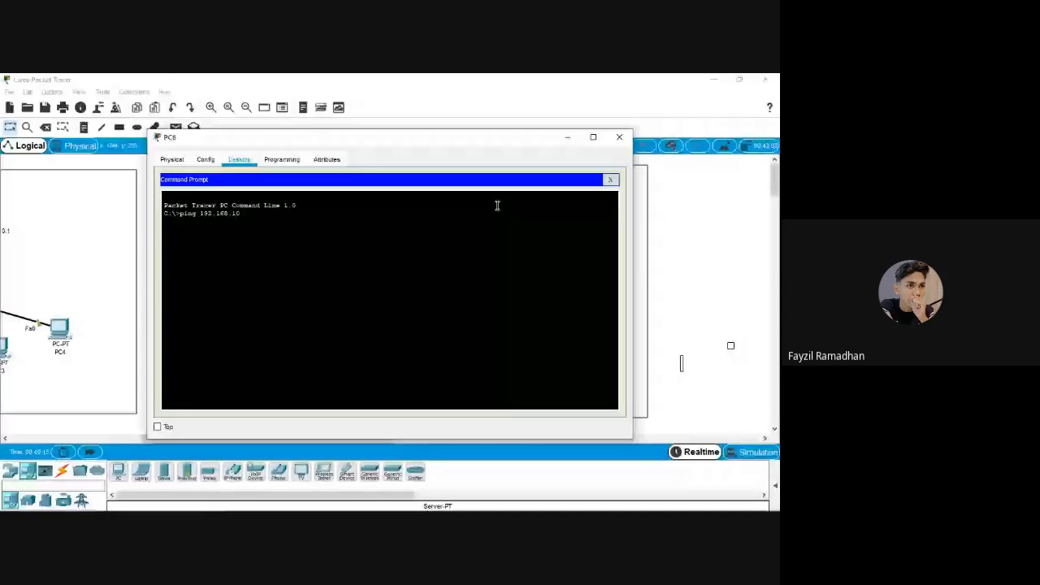
key("BackSpace")
key("BackSpace")
type("2")
key("Return")
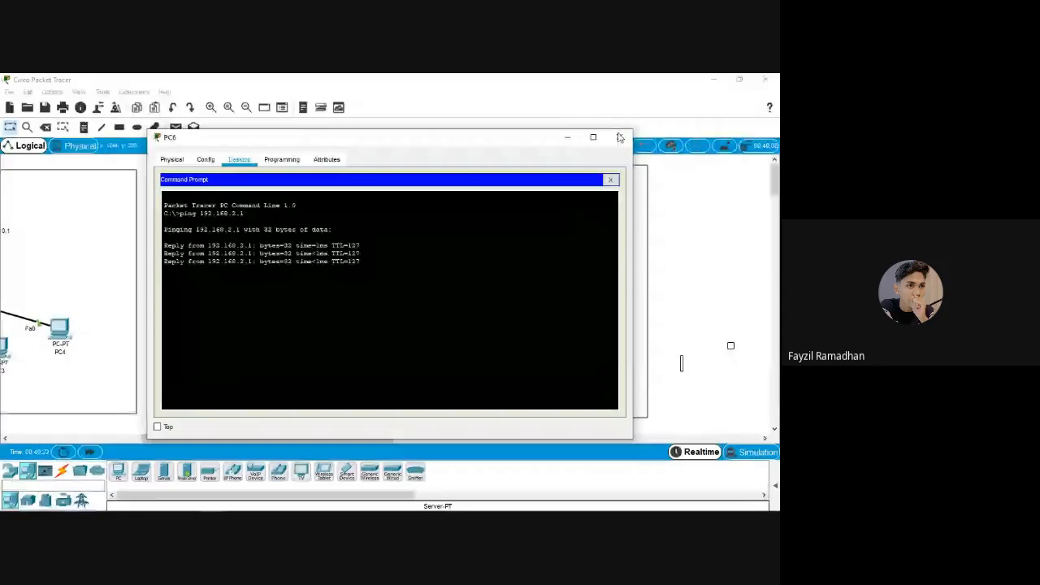
left_click(619, 136)
left_click(398, 226)
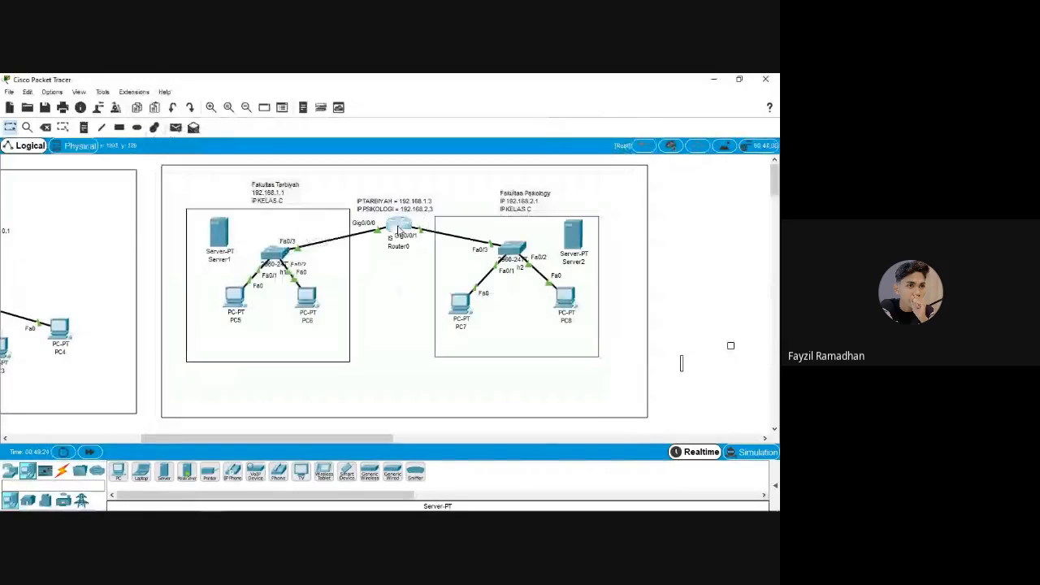
Replace the final 10 in Router0's Gig0/0/1 address with 3, restoring 192.168.2.3
left_click(542, 137)
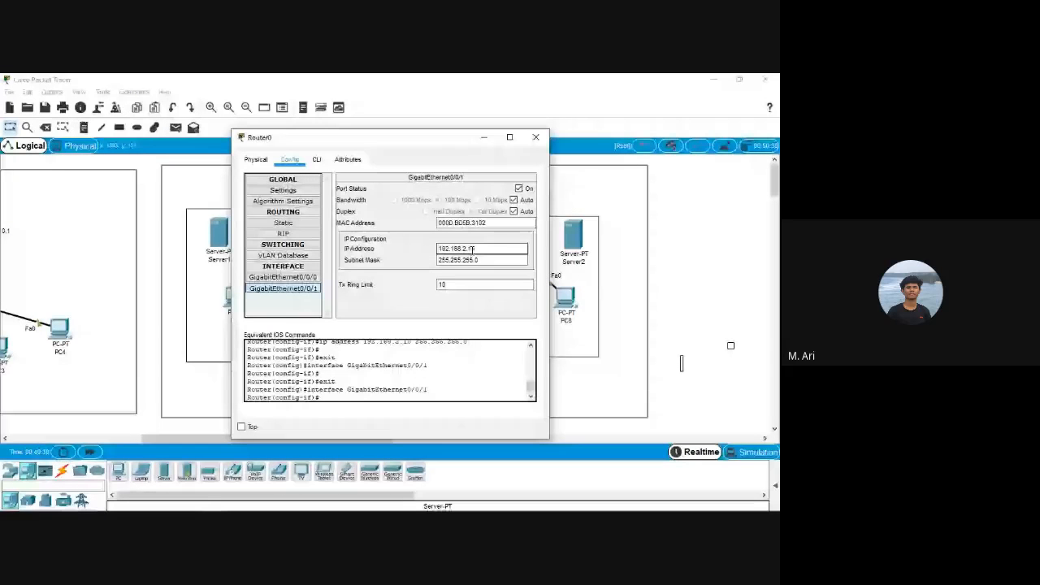
left_click_drag(468, 249, 515, 249)
type("3")
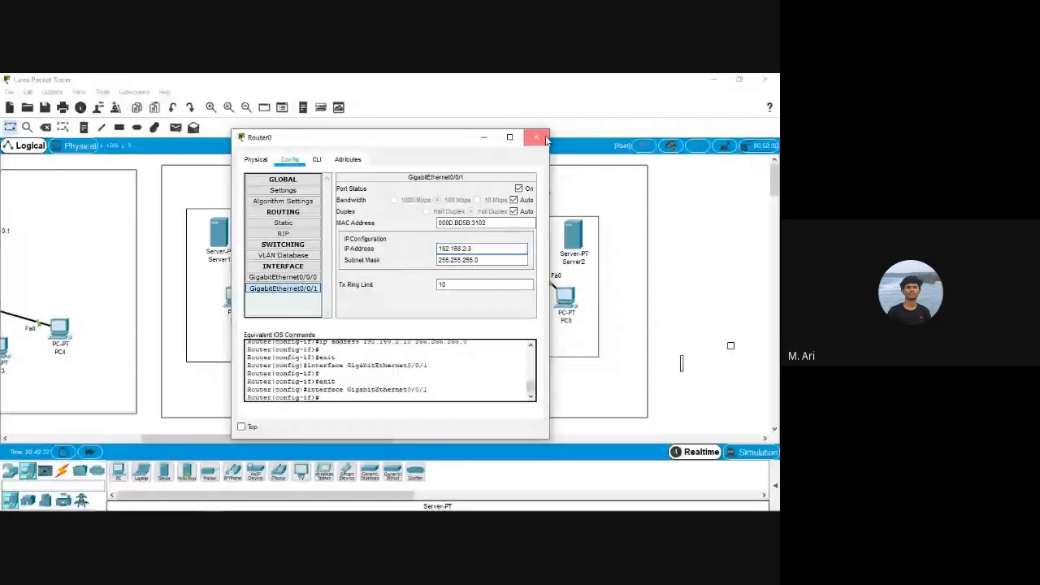
left_click(537, 138)
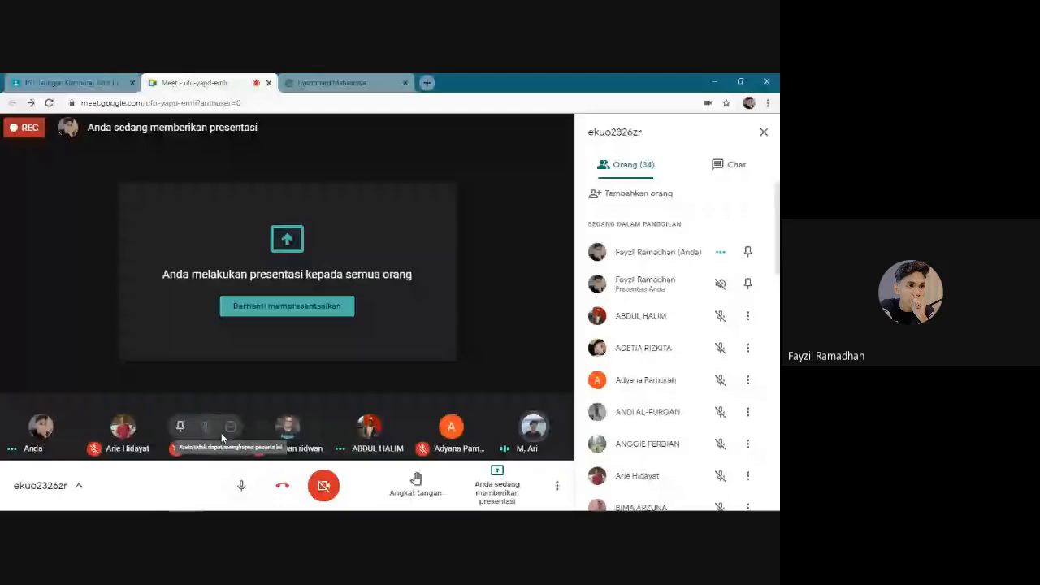
Mute the Meet microphone, bring the Meet call forward, and unmute it again
left_click(236, 487)
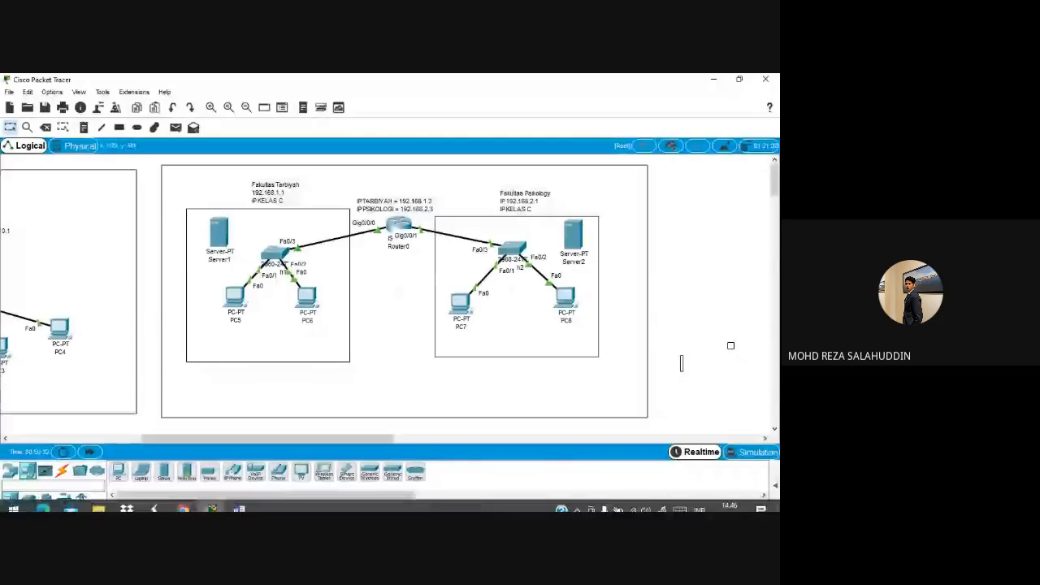
mouse_move(184, 501)
left_click(136, 460)
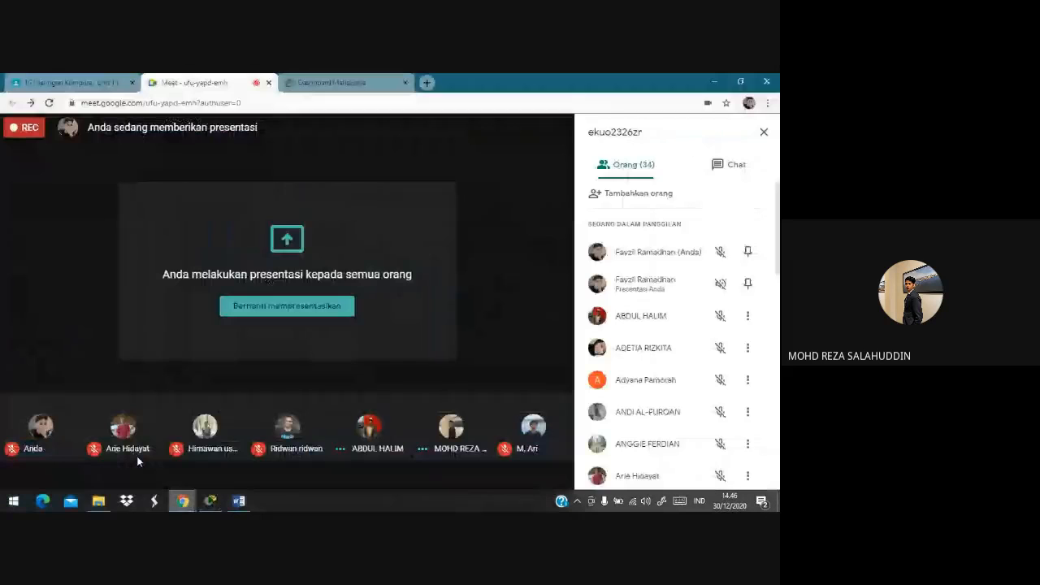
left_click(241, 485)
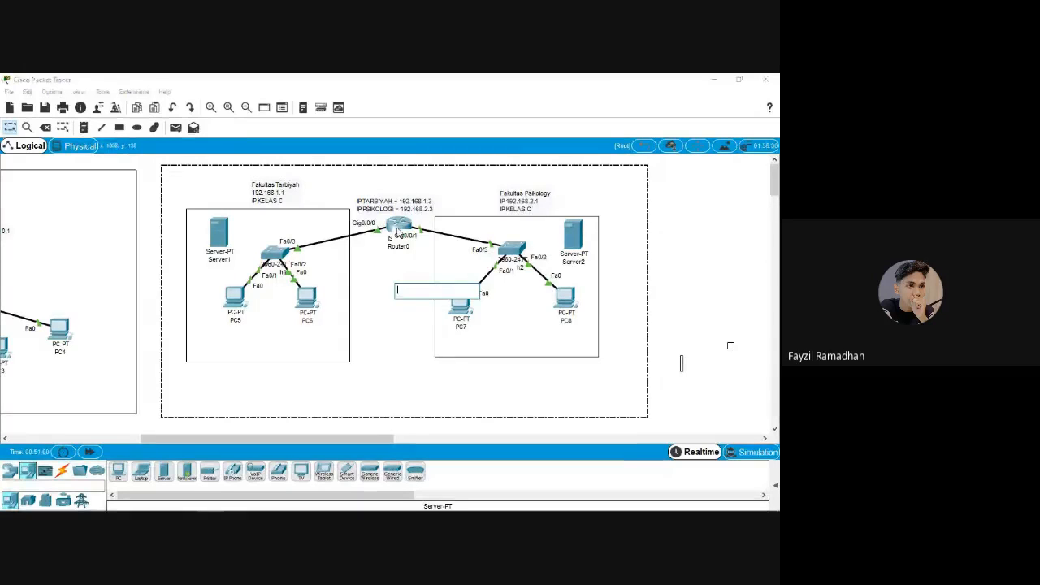
mouse_move(400, 229)
left_mouse_down()
mouse_move(410, 234)
mouse_move(399, 229)
left_mouse_up()
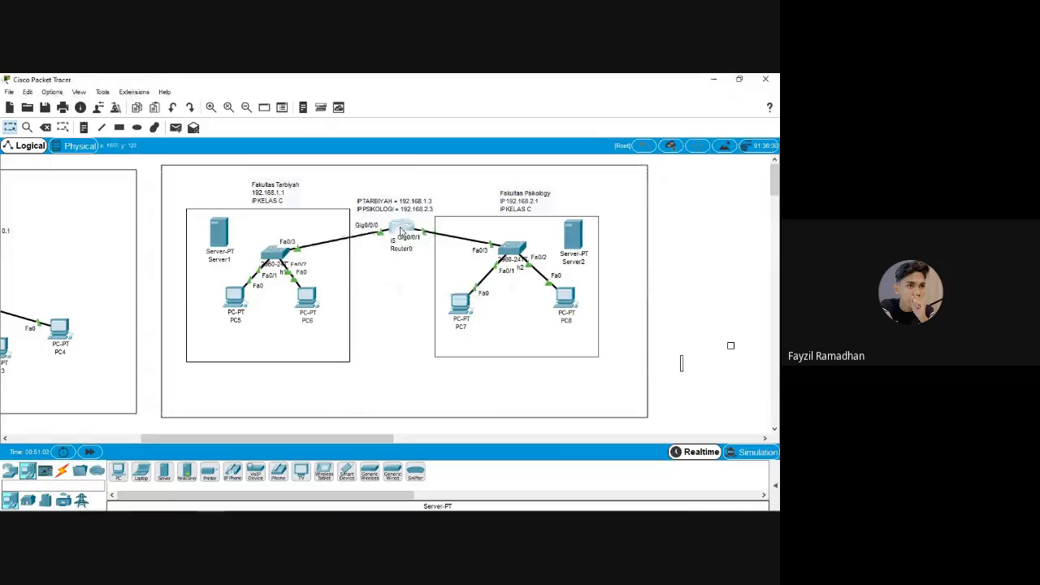
mouse_move(399, 230)
left_click(377, 374)
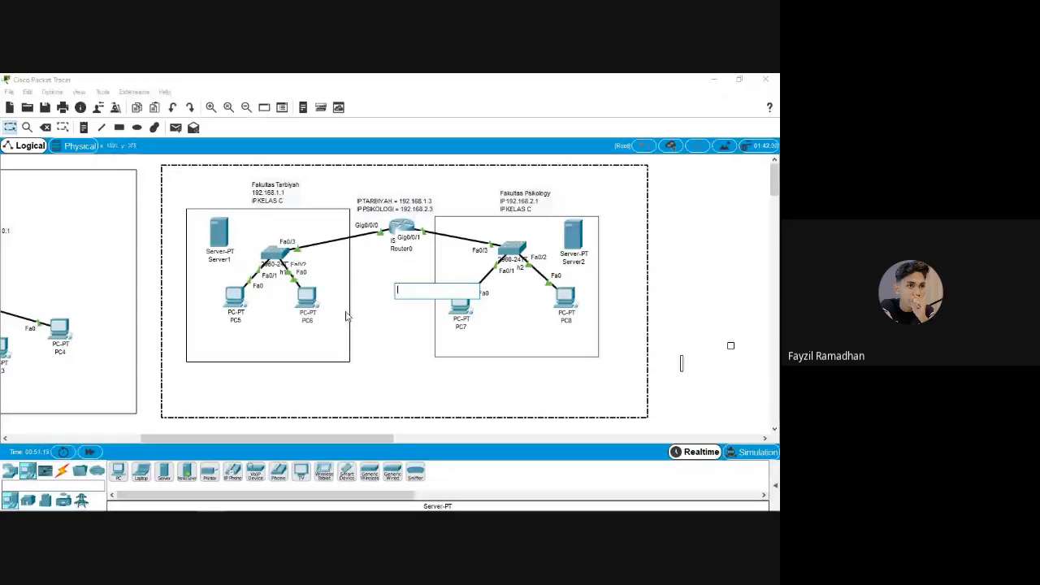
key("Escape")
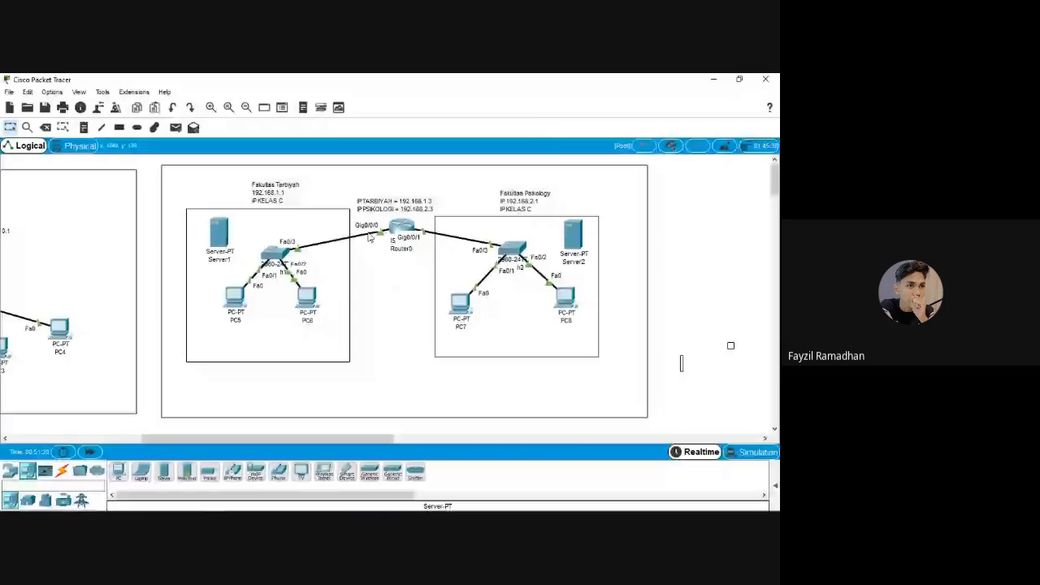
left_click(400, 228)
left_click(316, 159)
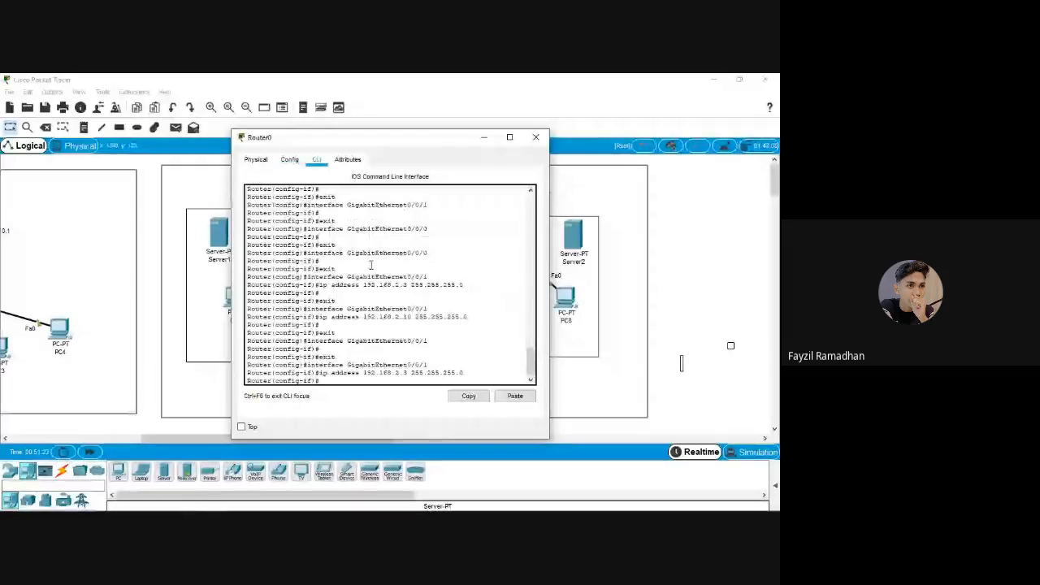
scroll(370, 265, "up", 5)
left_click(535, 137)
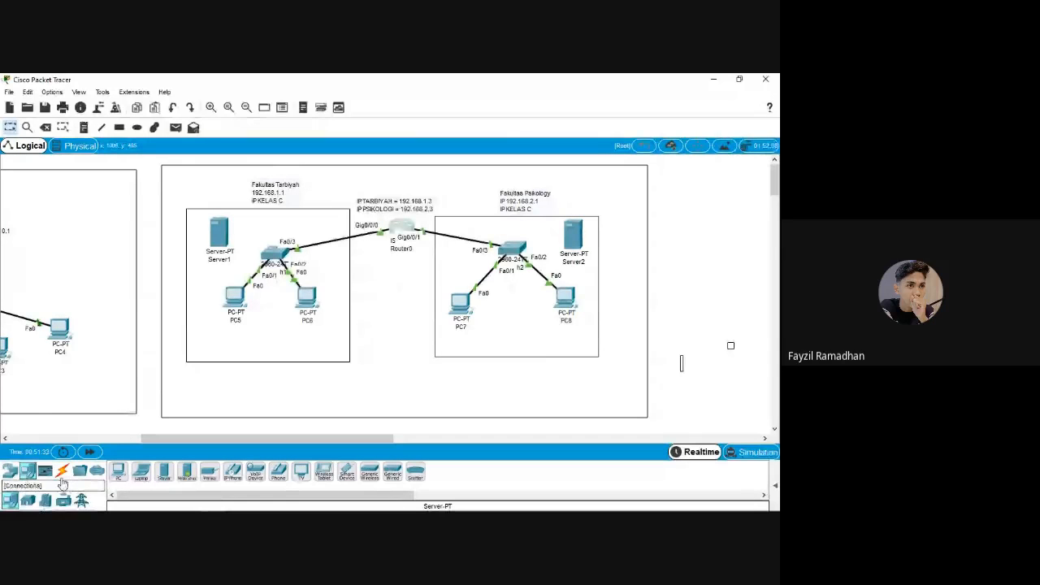
left_click(13, 476)
left_click(62, 500)
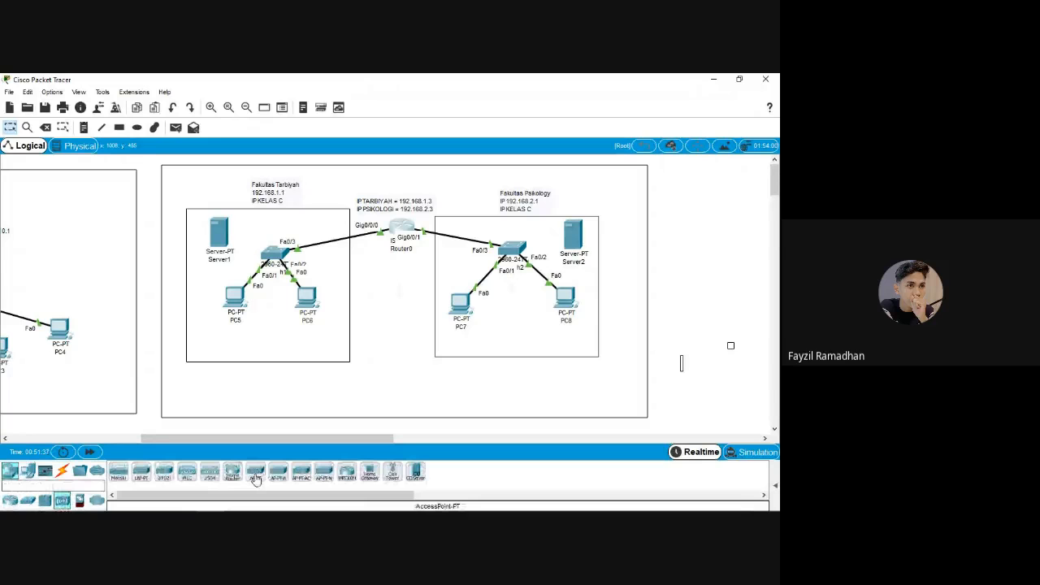
left_click_drag(255, 480, 402, 336)
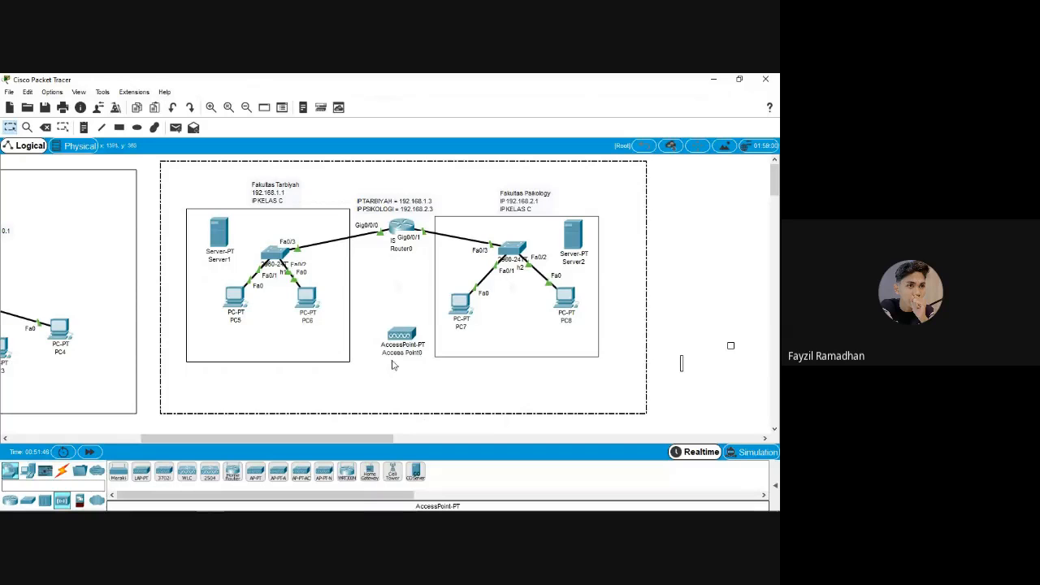
left_click_drag(403, 345, 402, 327)
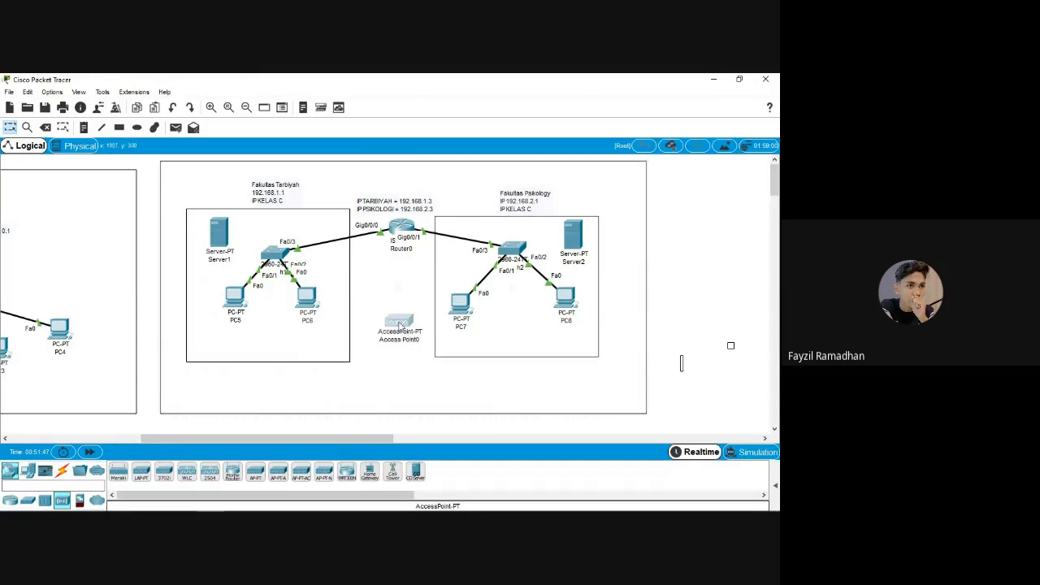
left_click_drag(399, 326, 314, 216)
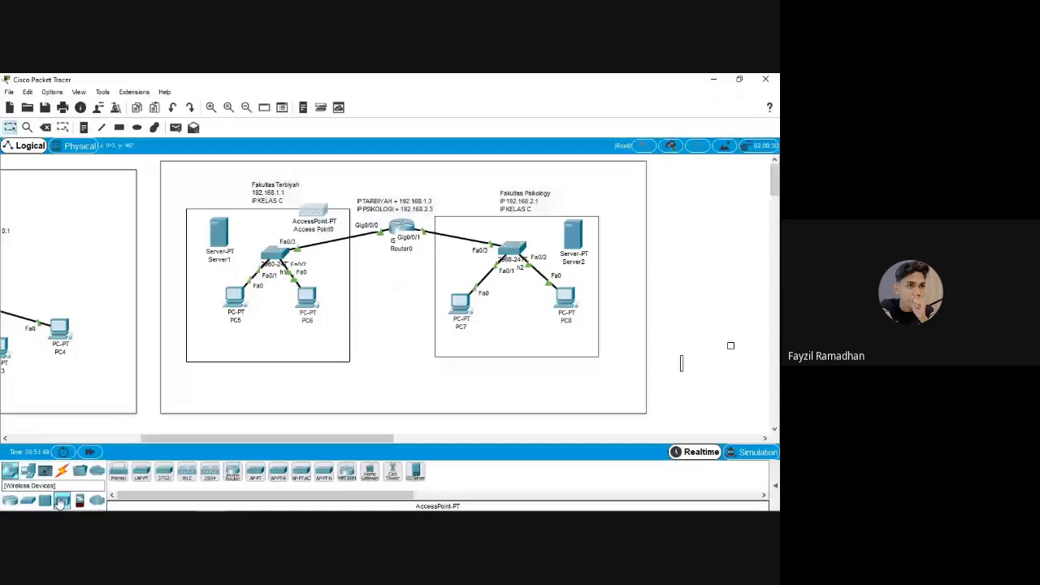
left_click(11, 502)
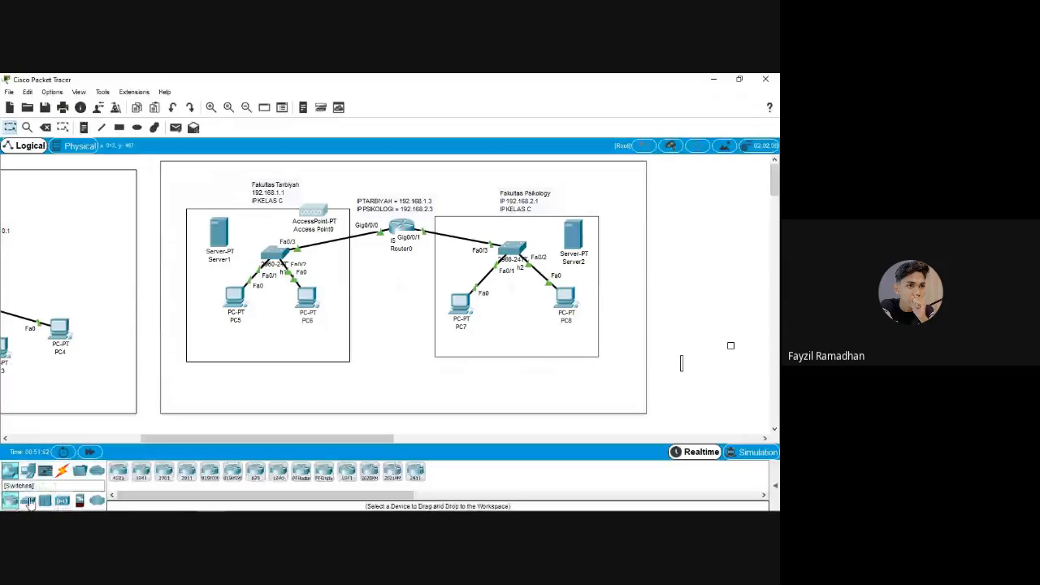
left_click(28, 502)
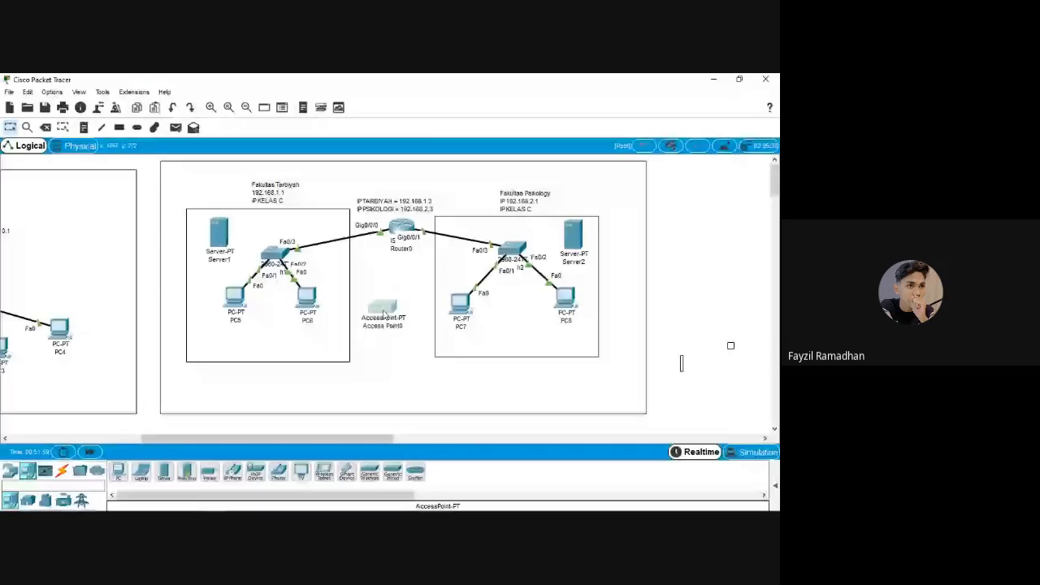
left_click_drag(384, 314, 383, 293)
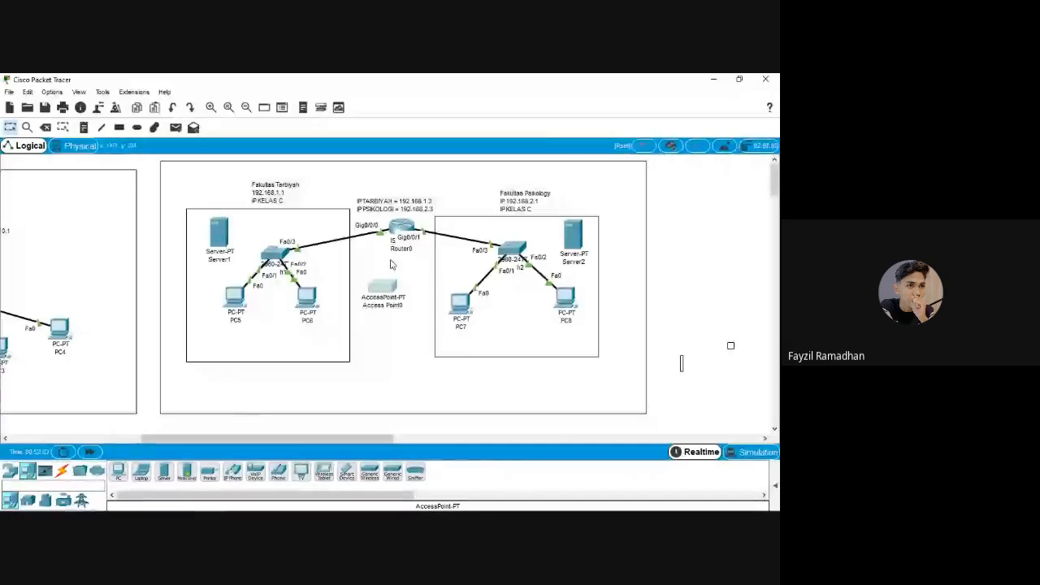
left_click(384, 285)
left_click(535, 140)
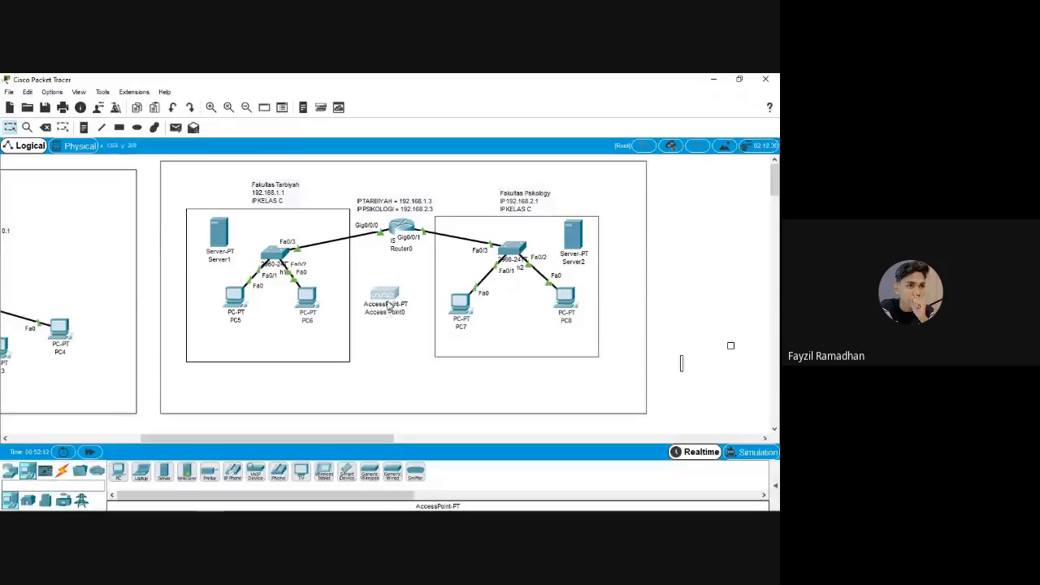
left_click_drag(389, 306, 393, 304)
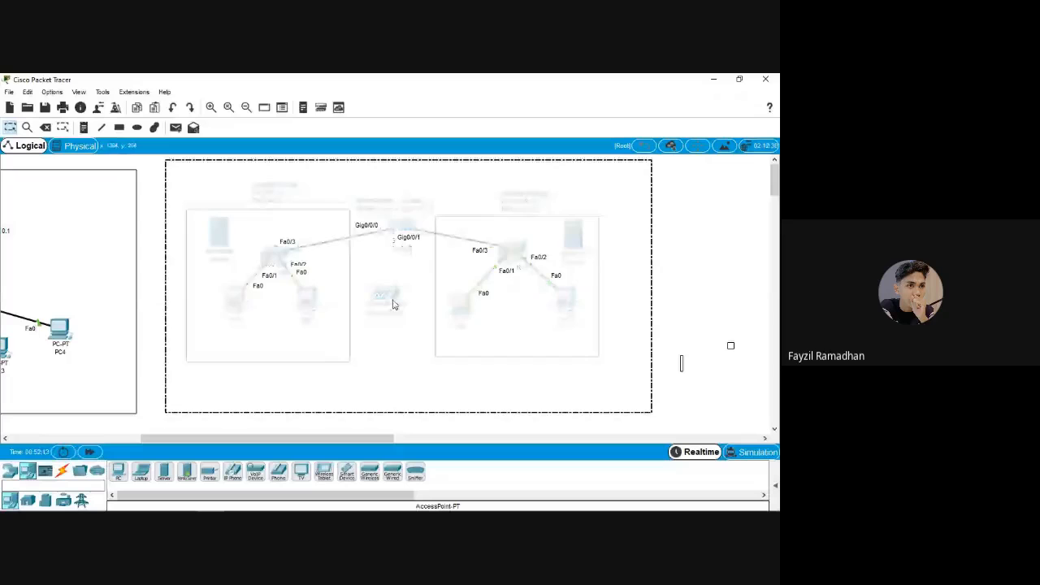
left_click(388, 362)
left_click_drag(384, 294, 387, 372)
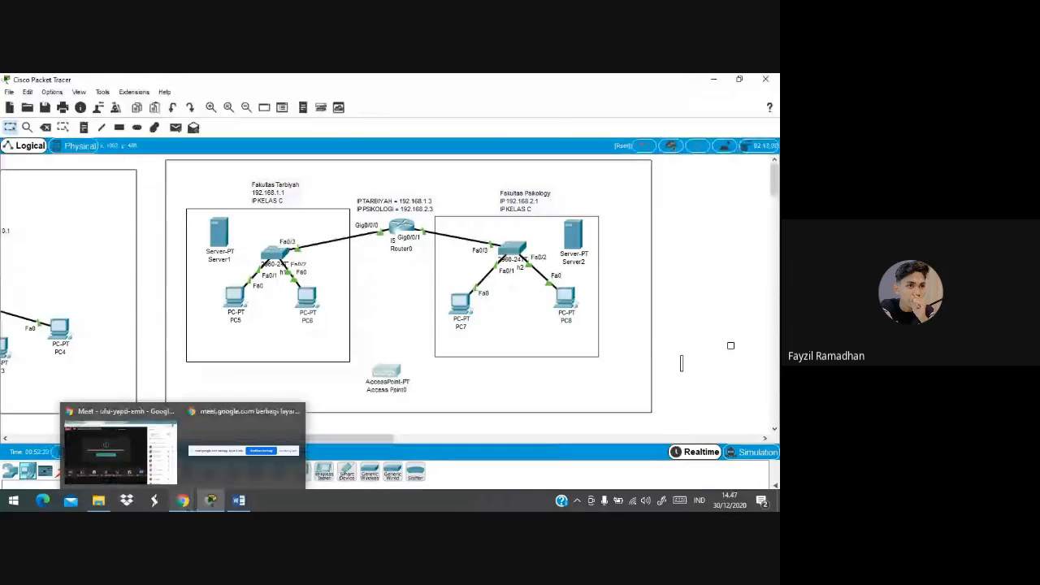
left_click(185, 503)
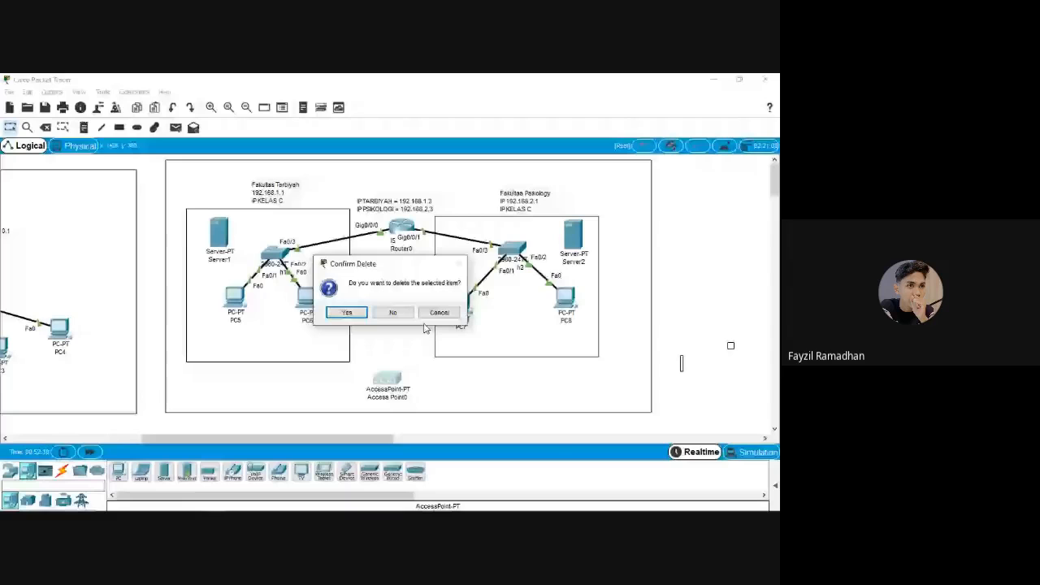
left_click(347, 312)
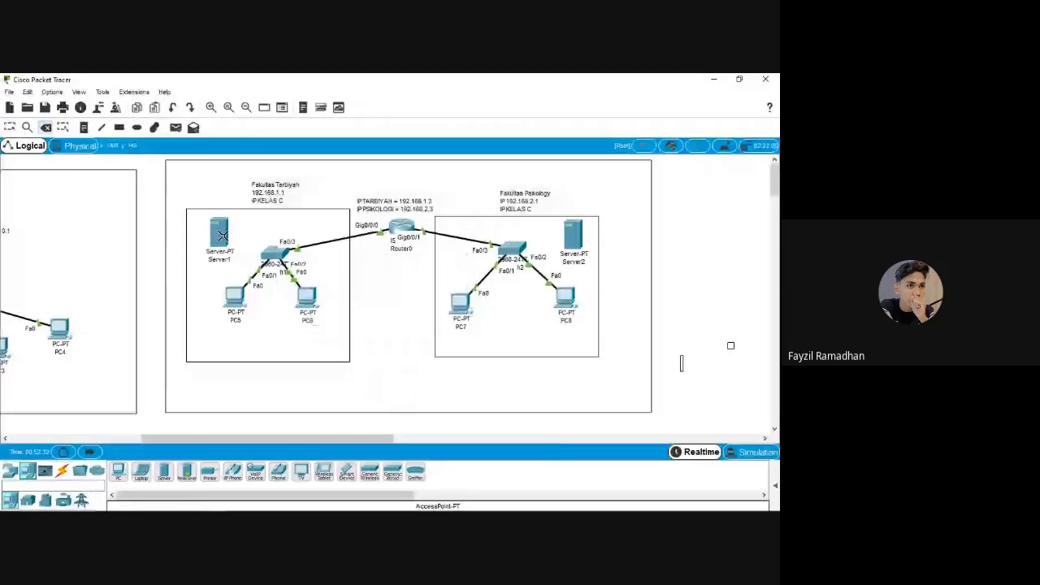
Delete Server1 and Server2 from the Packet Tracer topology
left_click(222, 236)
left_click(564, 247)
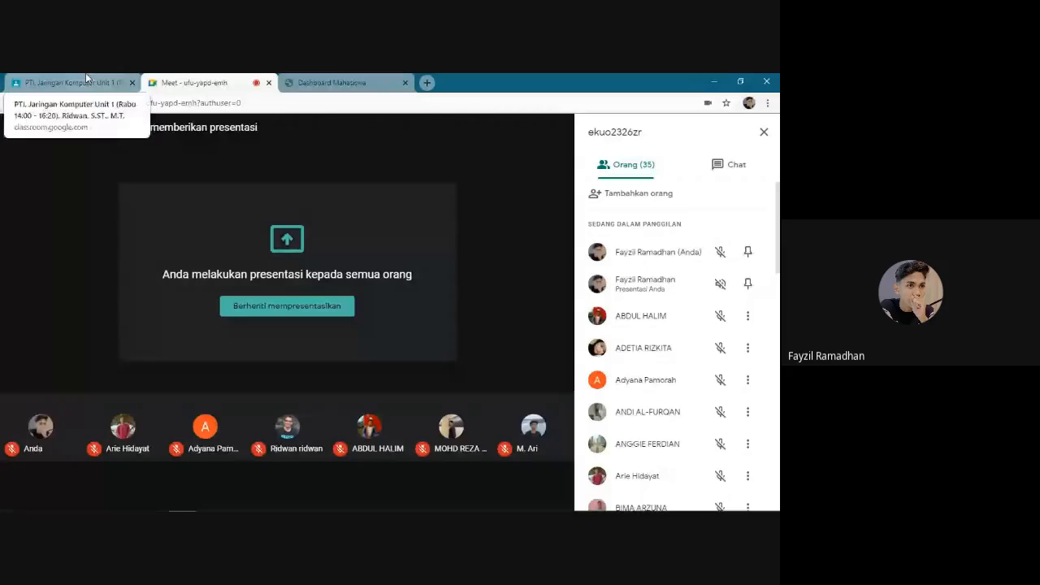
mouse_move(244, 482)
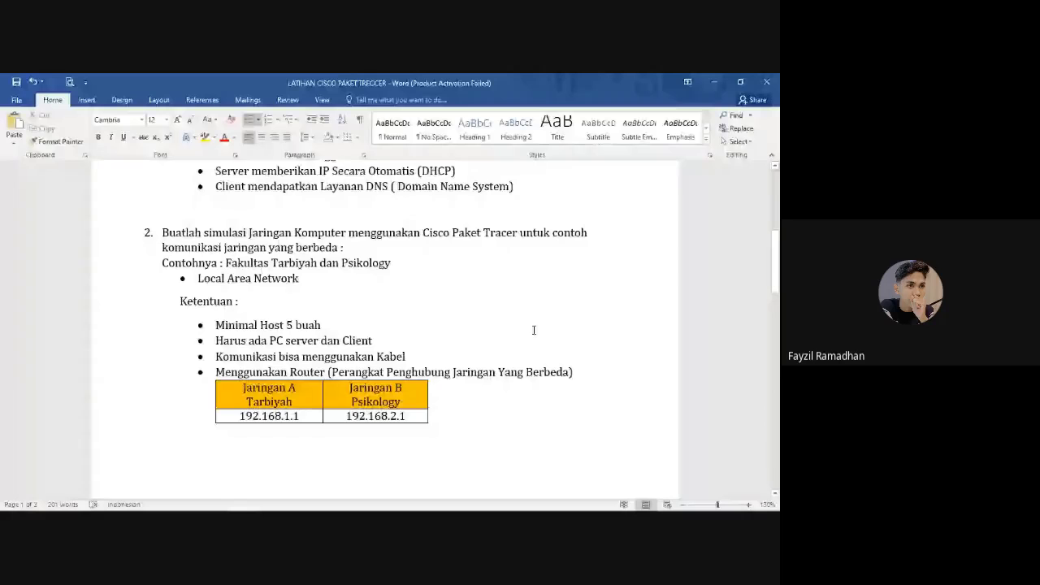
Scroll to question 3 on LAN and MAN simulation, select its text, and return to Google Meet
scroll(534, 330, "down", 5)
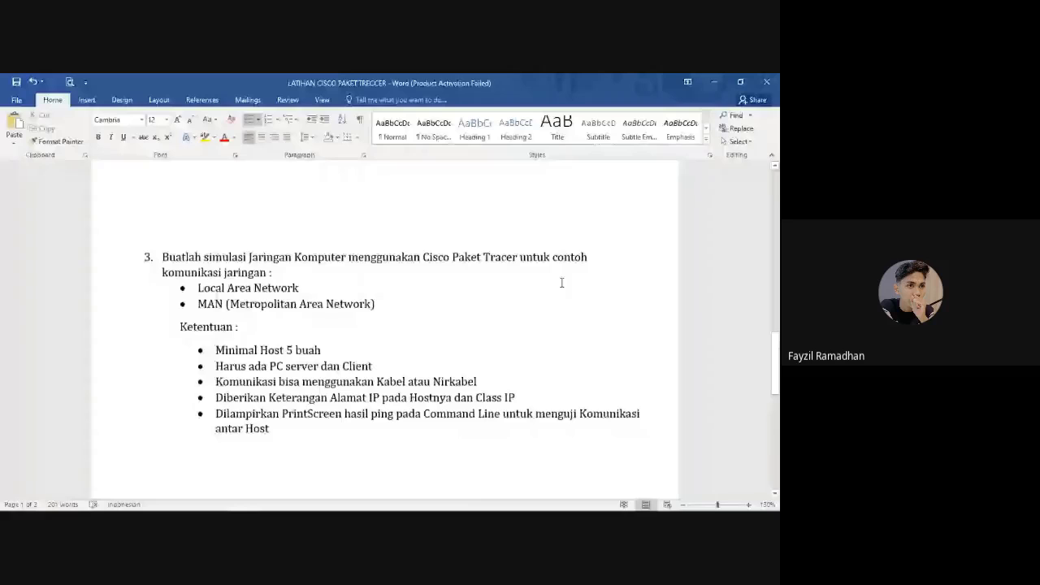
scroll(561, 283, "down", 1)
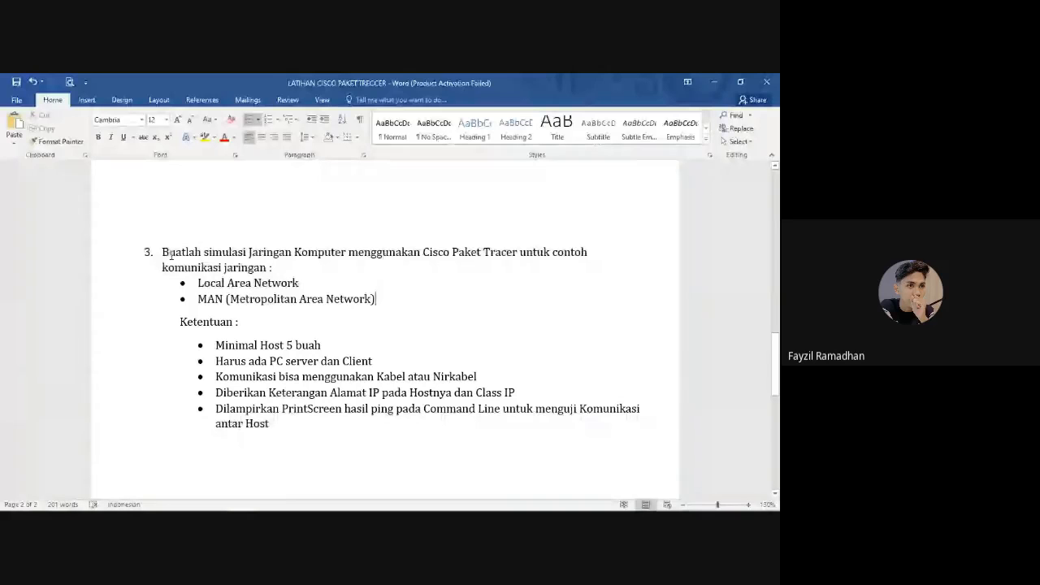
left_click_drag(171, 254, 288, 437)
left_click(401, 412)
left_click(184, 508)
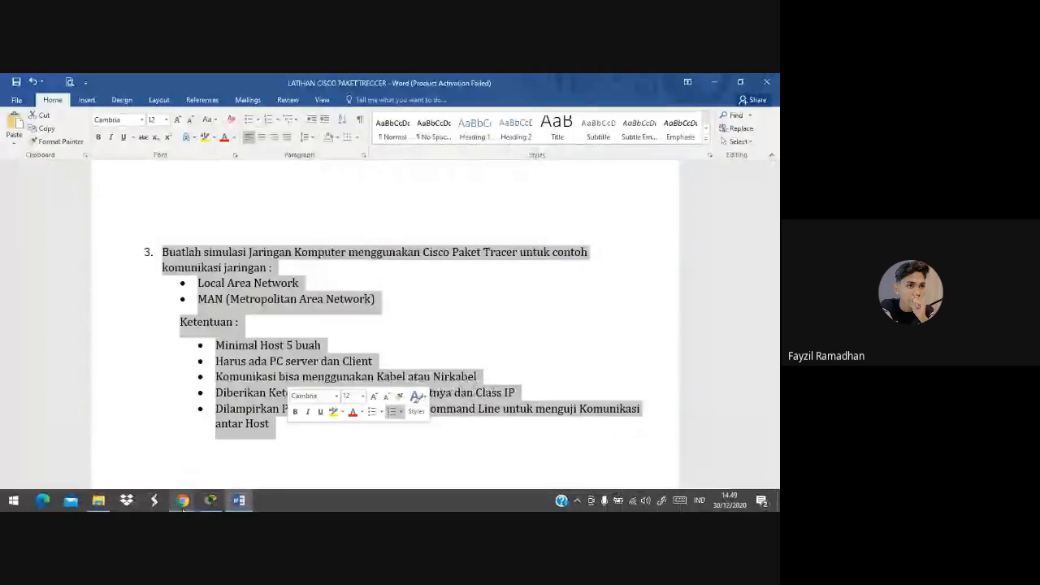
left_click(183, 502)
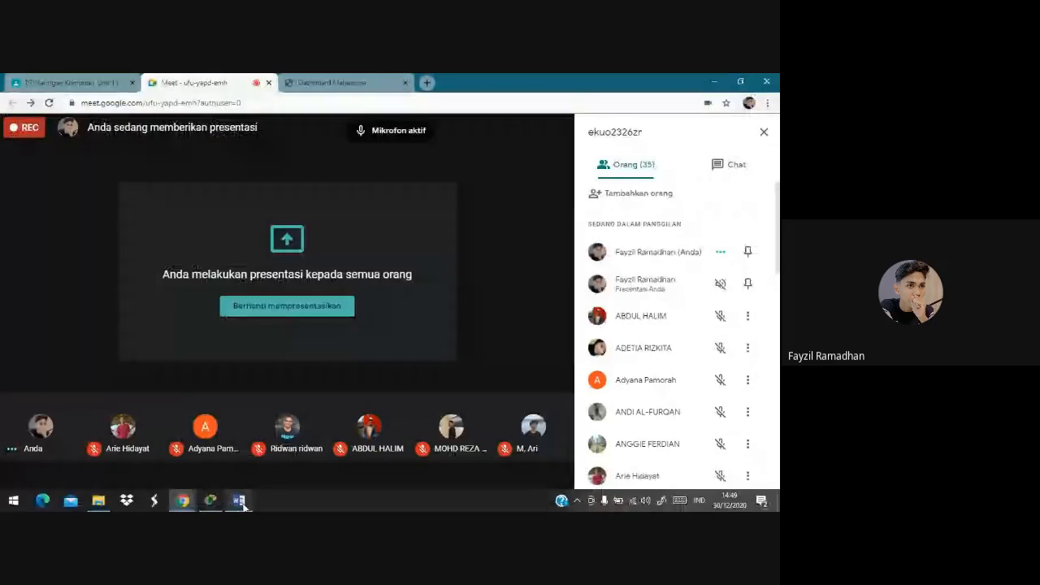
Bring the Word assignment back and reselect the question 3 text
left_click(238, 502)
left_click(299, 283)
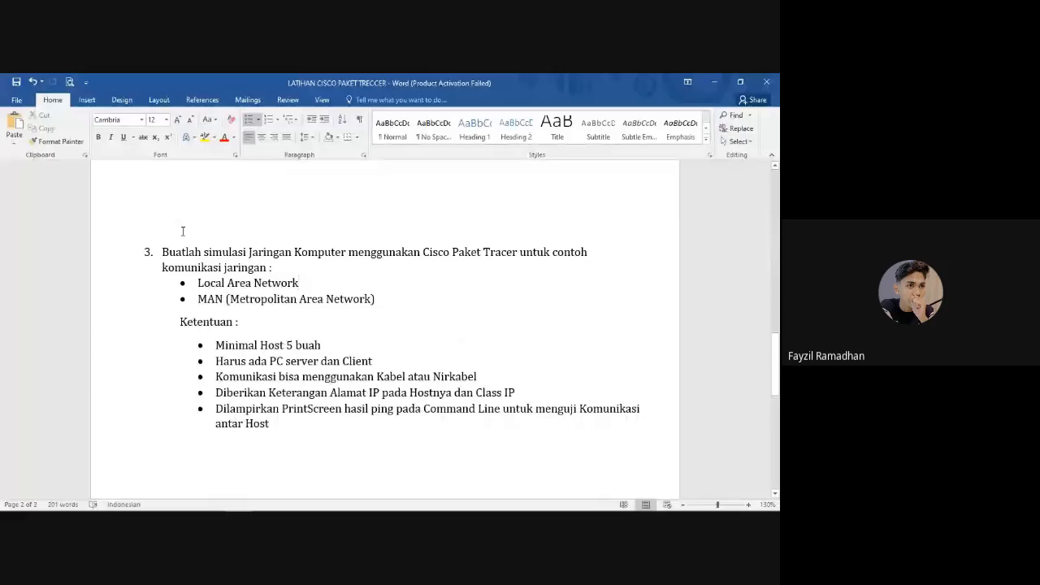
left_click_drag(159, 248, 323, 431)
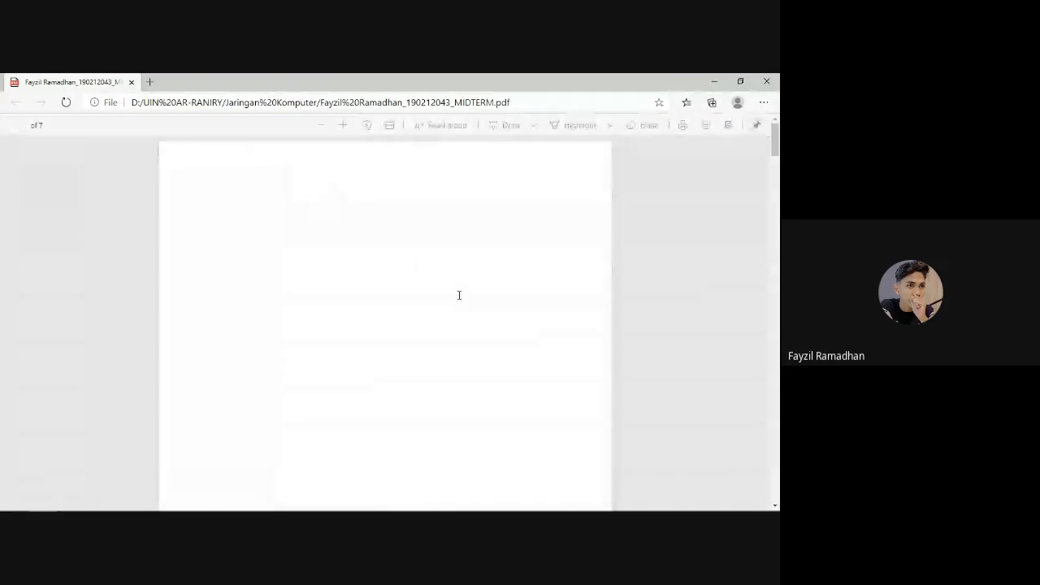
Scroll through the midterm PDF to question 5's LAN/MAN answer and the UIN server configuration table
scroll(459, 295, "down", 3)
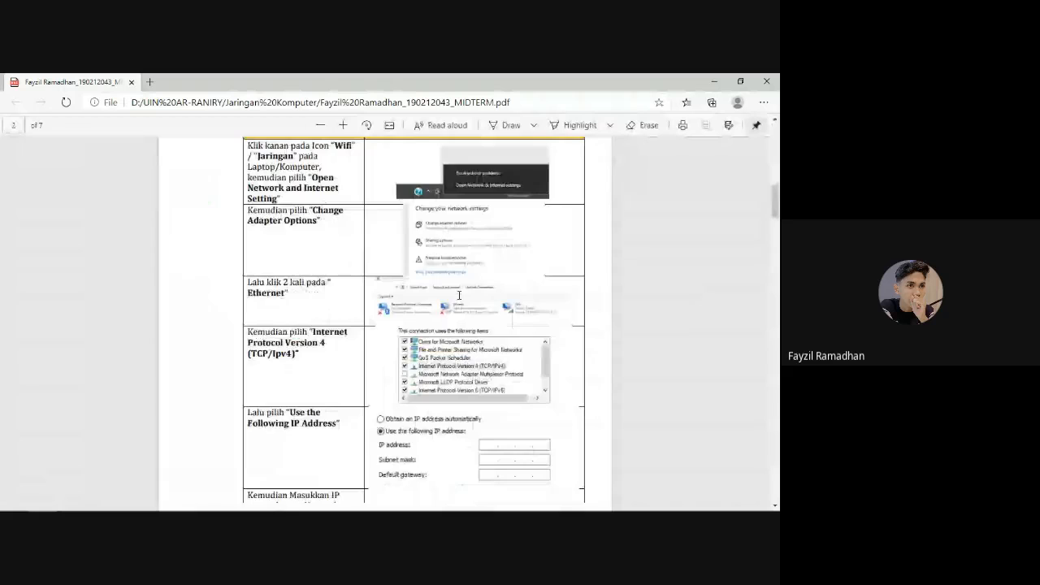
scroll(459, 295, "down", 4)
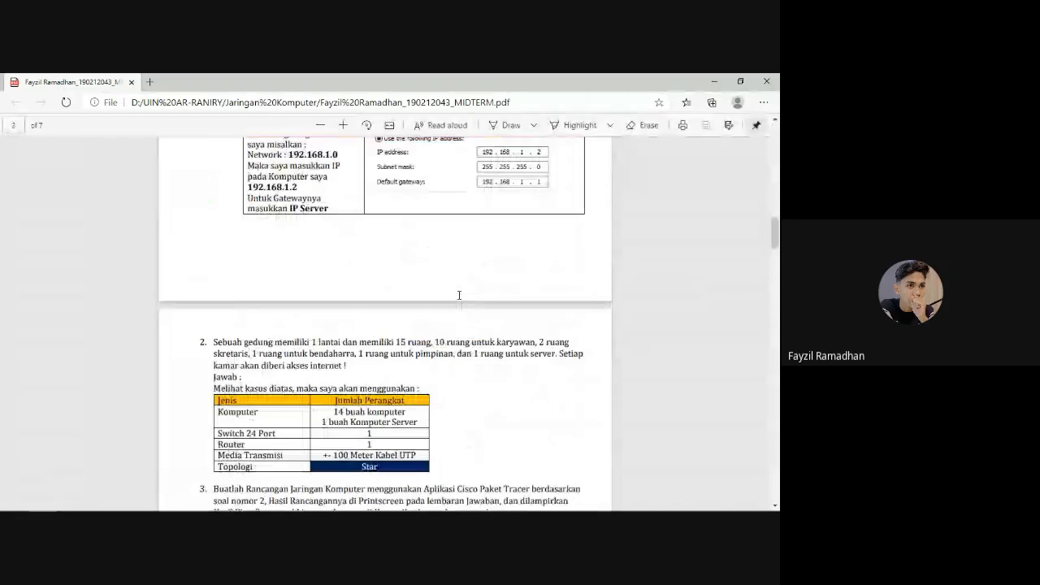
scroll(459, 295, "down", 10)
scroll(459, 295, "down", 12)
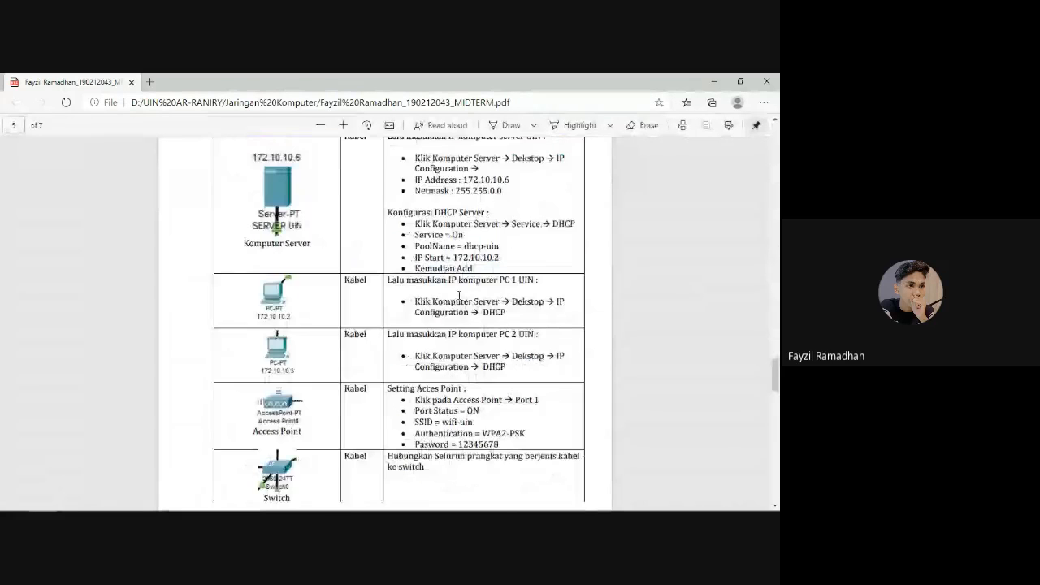
scroll(465, 295, "up", 10)
scroll(464, 295, "up", 1)
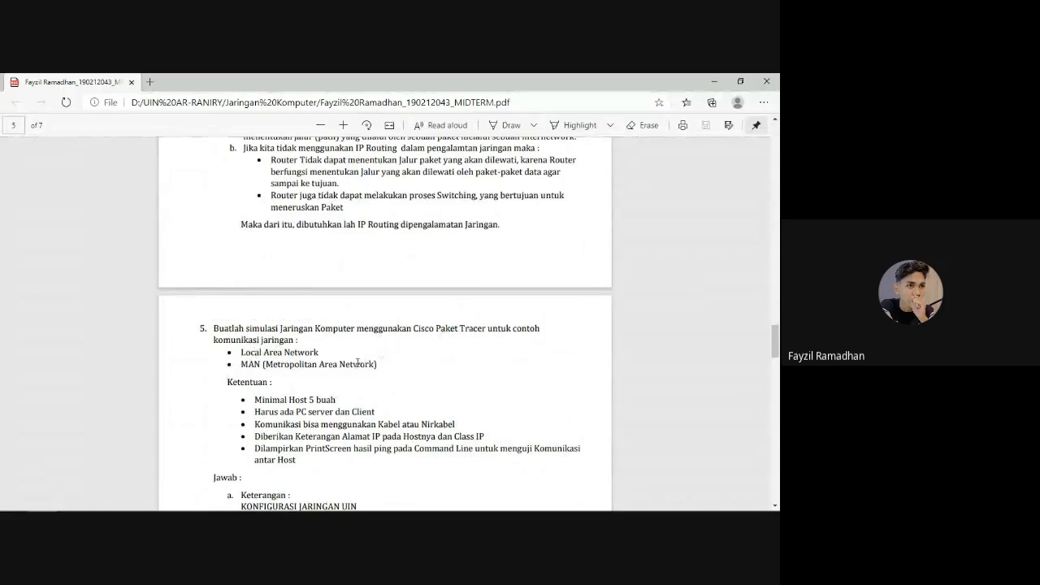
scroll(364, 351, "down", 5)
scroll(364, 351, "up", 3)
scroll(364, 351, "down", 8)
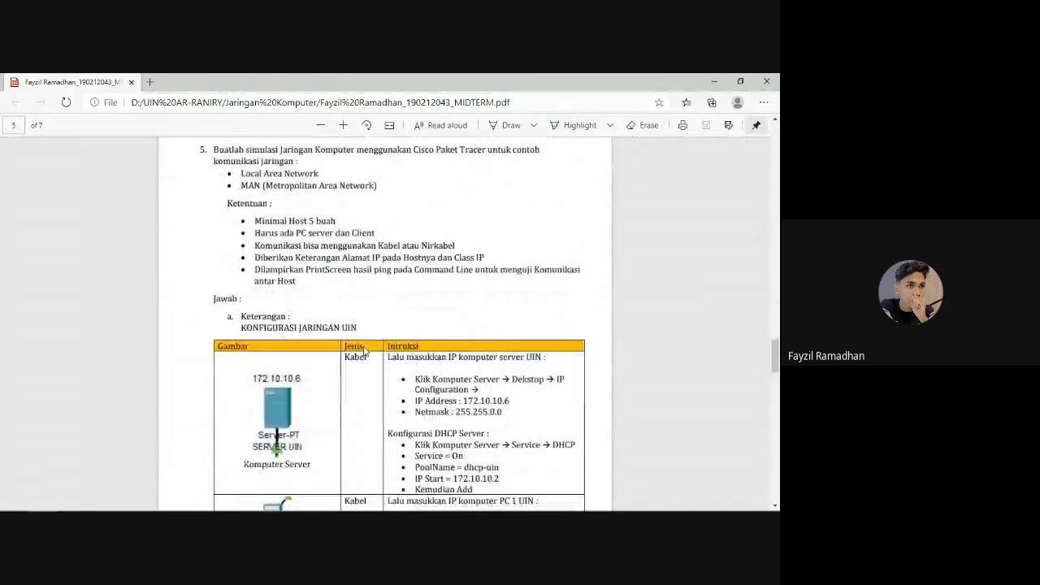
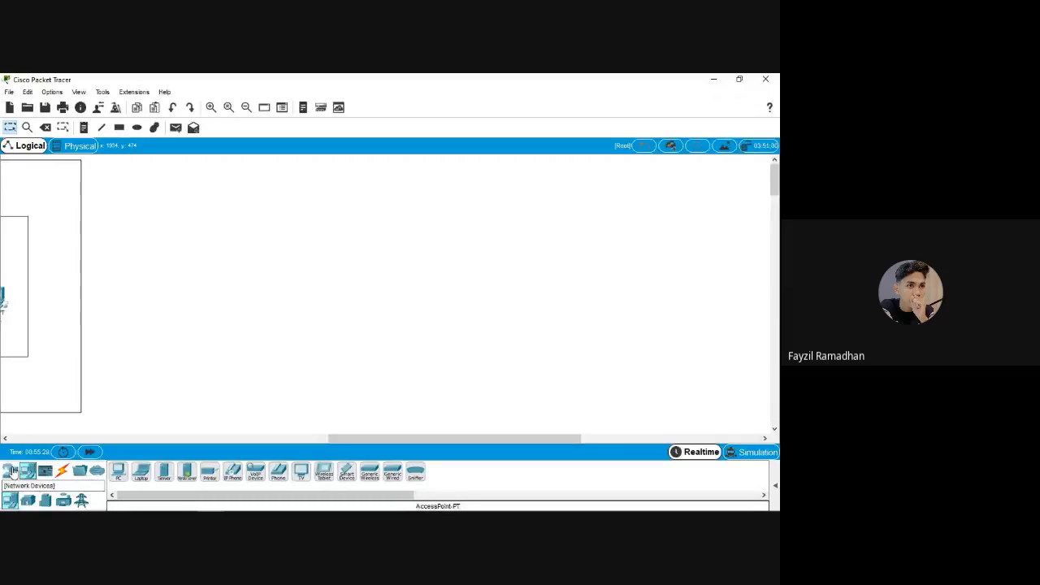
Place Server3 on the canvas with PC9 and PC10 side by side below it
left_click(13, 473)
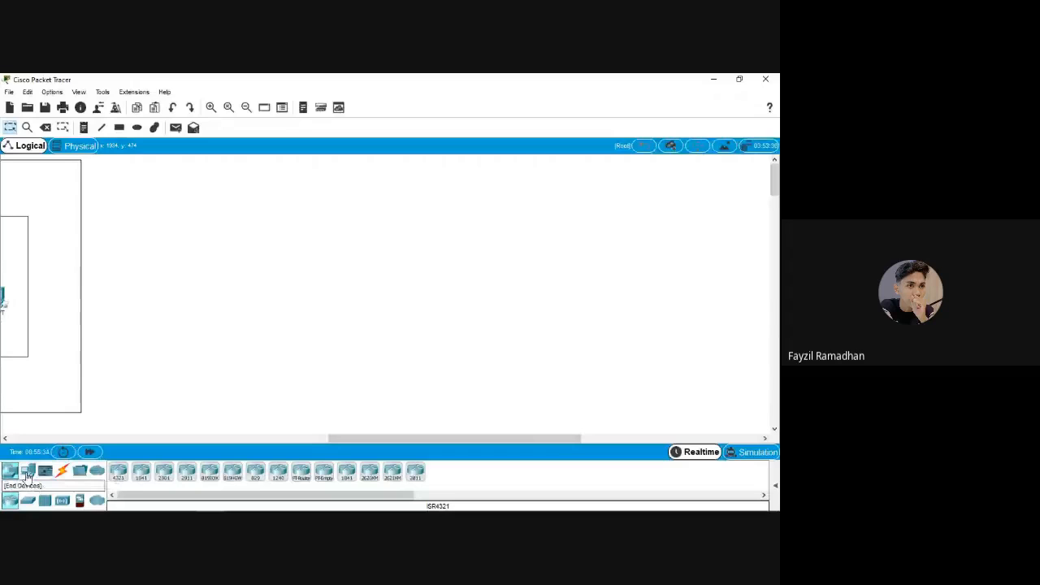
left_click(28, 473)
left_click(164, 472)
left_click(269, 224)
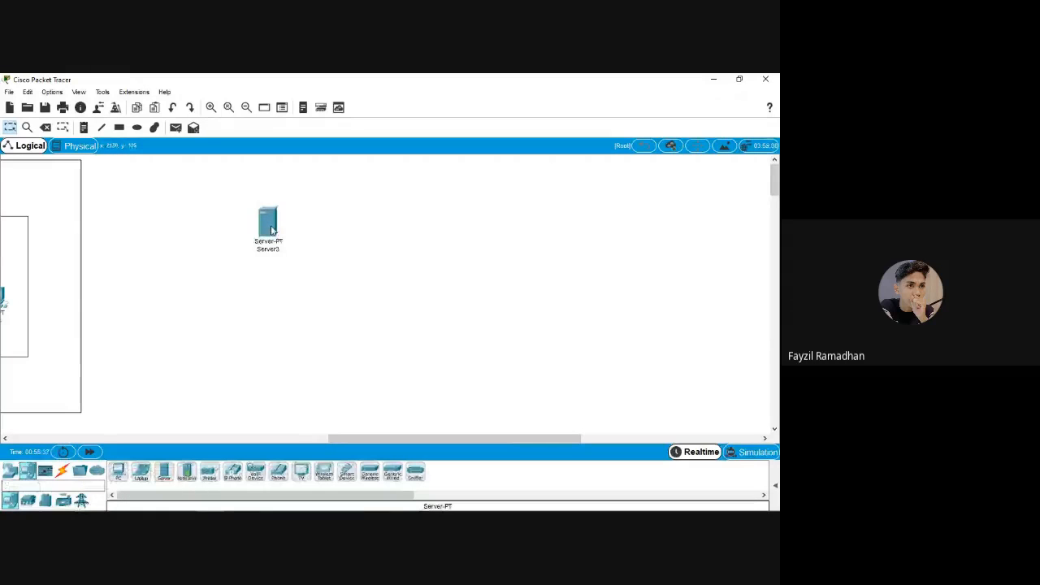
left_click_drag(272, 230, 295, 226)
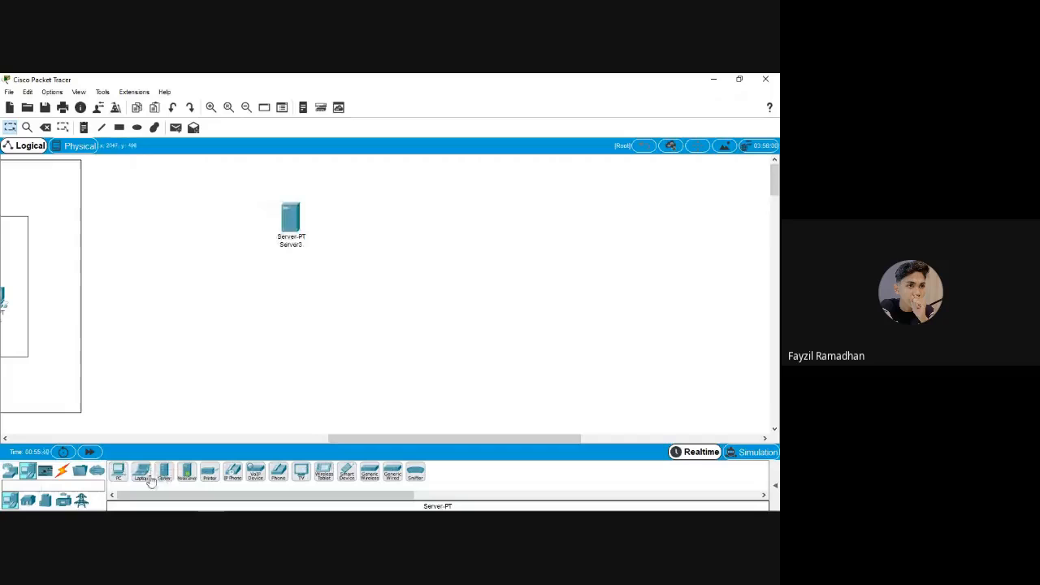
left_click(119, 474)
left_click(227, 346)
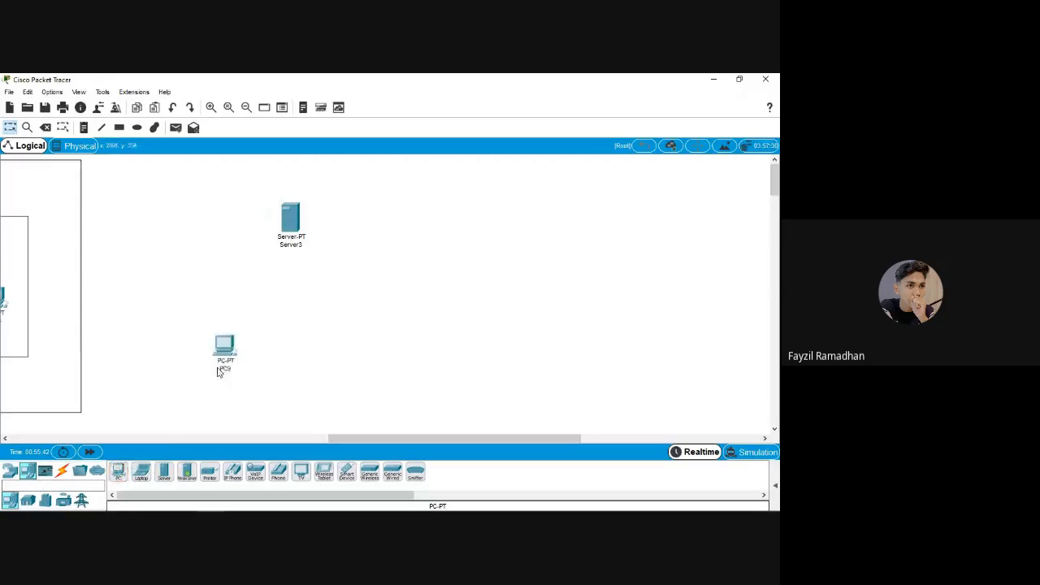
left_click(118, 475)
left_click(281, 345)
left_click_drag(284, 351, 288, 352)
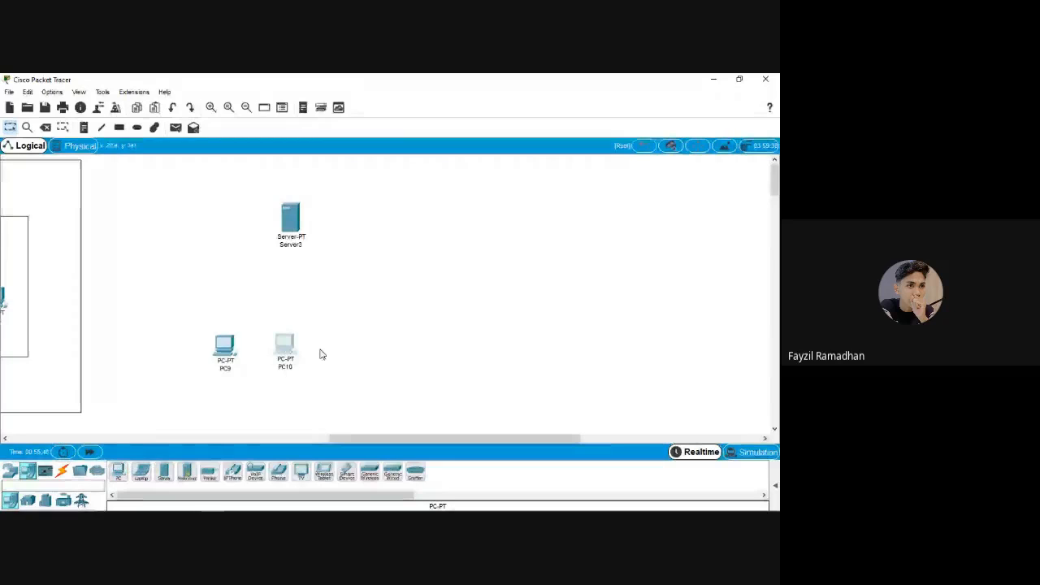
Add a 2960-24TT Switch3 below Server3 and Access Point1 to its left
left_click(10, 471)
left_click(28, 502)
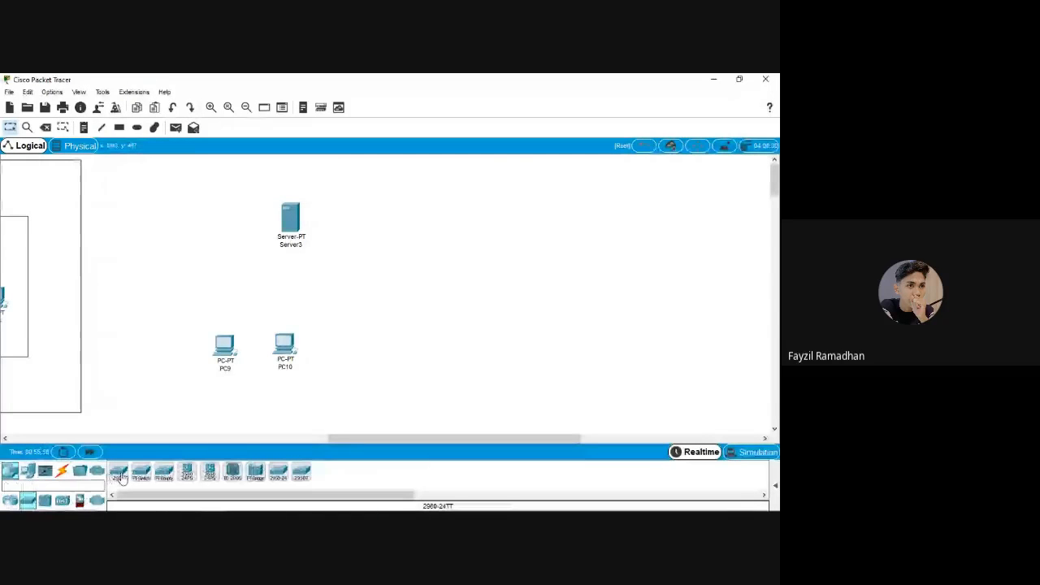
left_click_drag(120, 477, 330, 291)
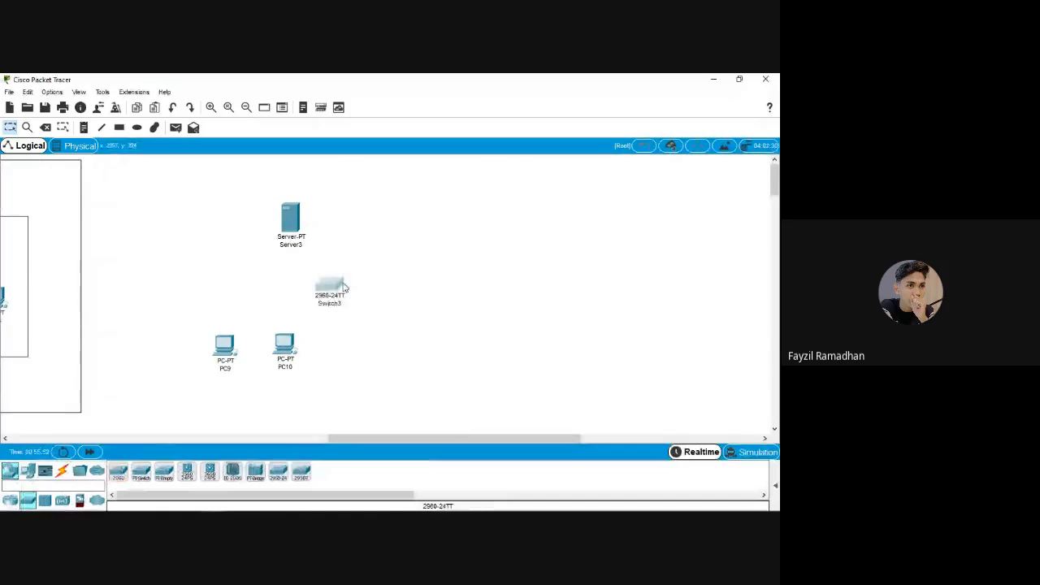
left_click(11, 502)
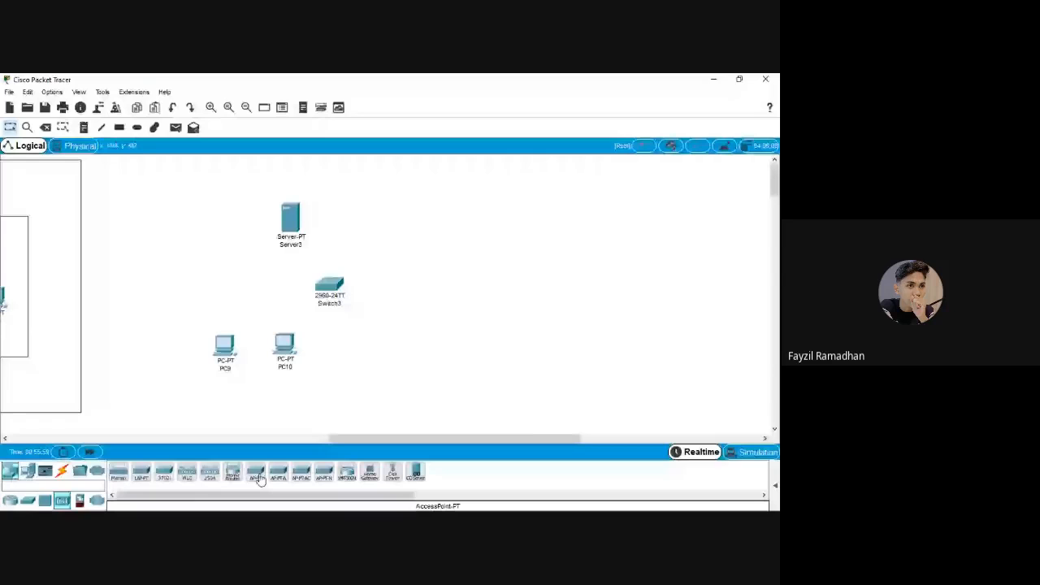
left_click_drag(259, 478, 253, 275)
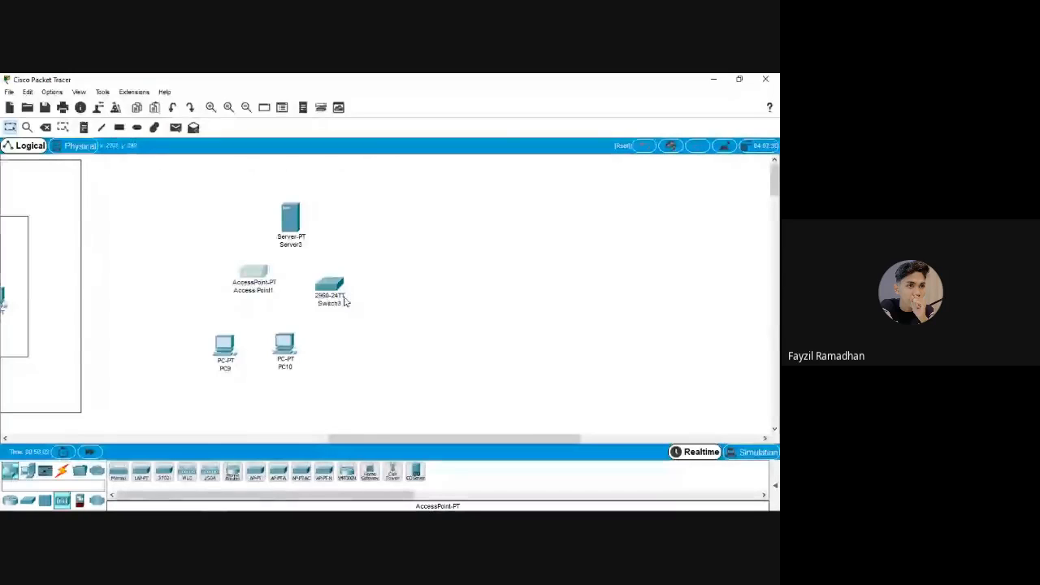
left_click_drag(332, 287, 331, 282)
left_click(269, 278)
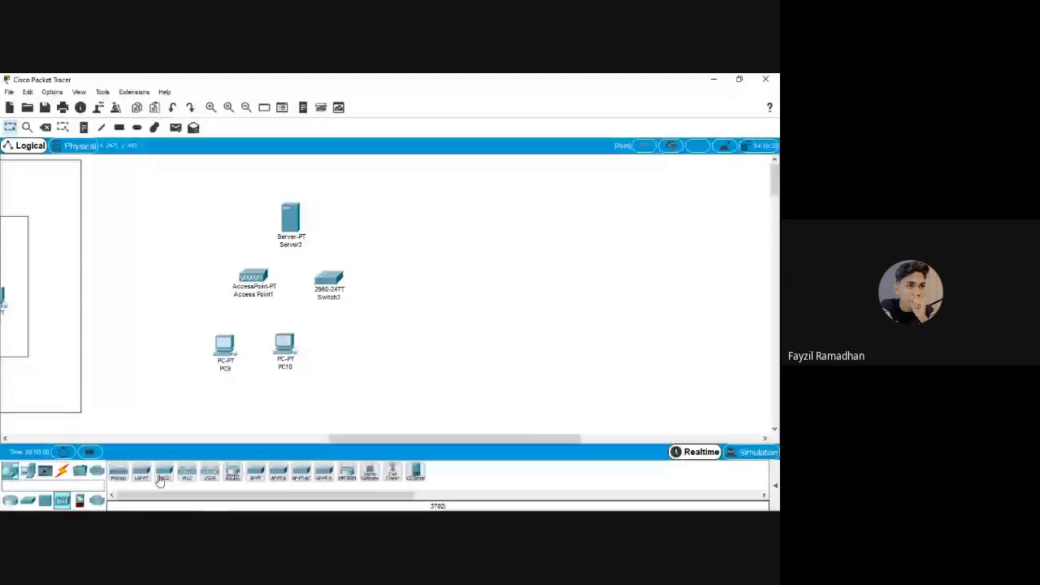
Add Smartphone0 at the upper left, wirelessly linked to Access Point1
left_click(26, 471)
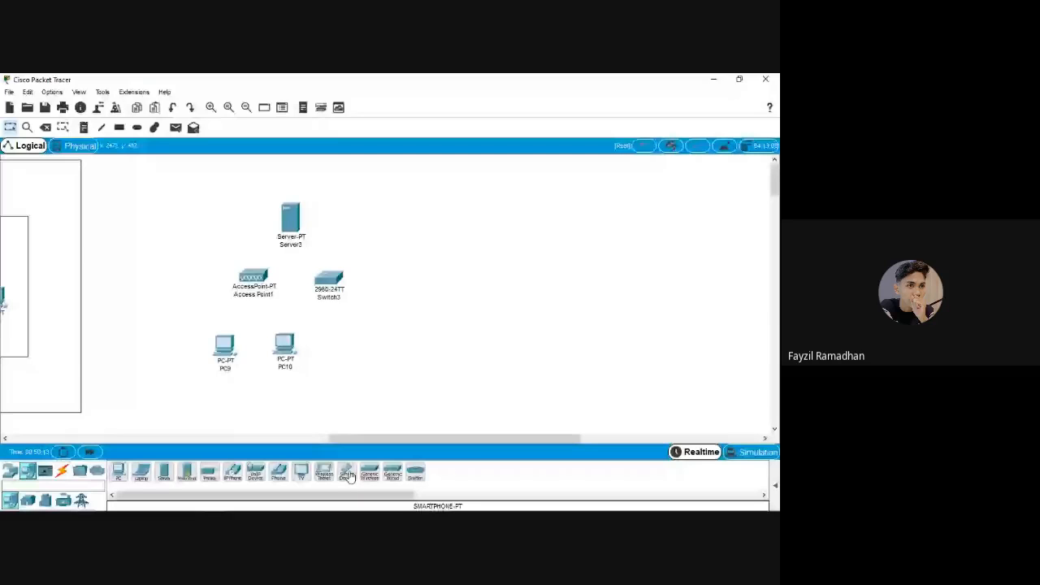
left_click_drag(348, 475, 177, 217)
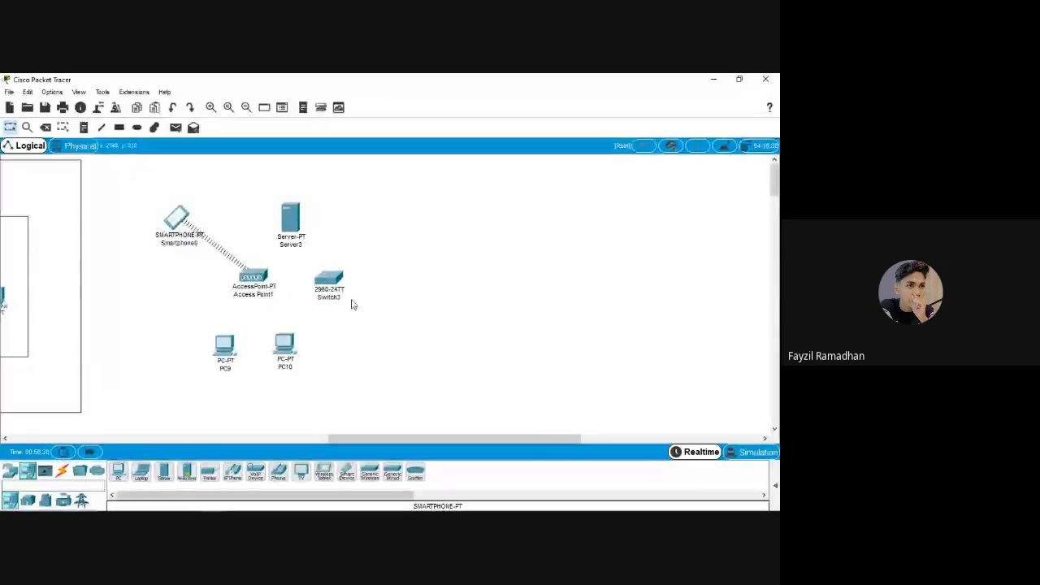
left_click(10, 474)
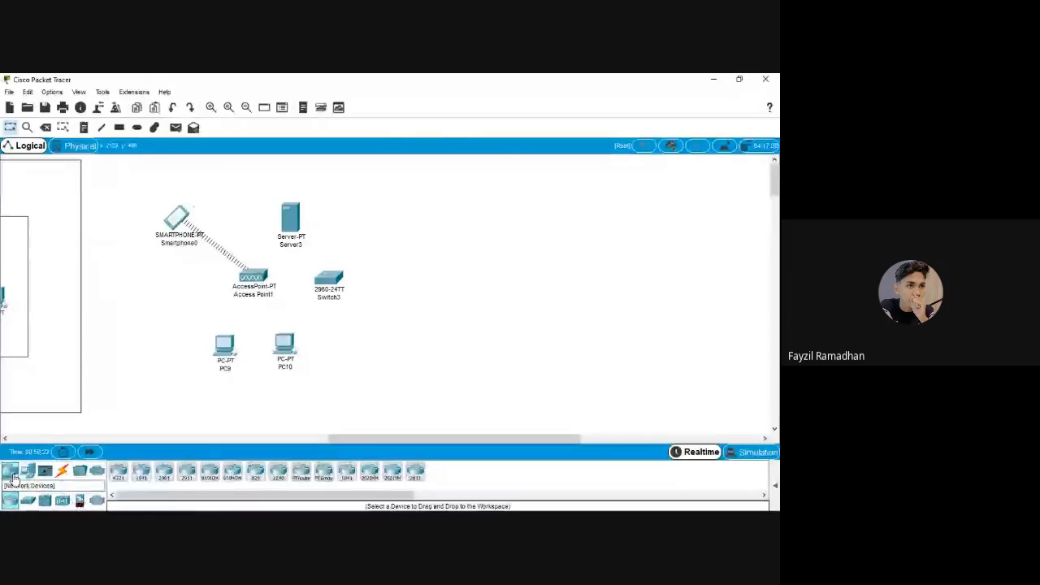
left_click(28, 500)
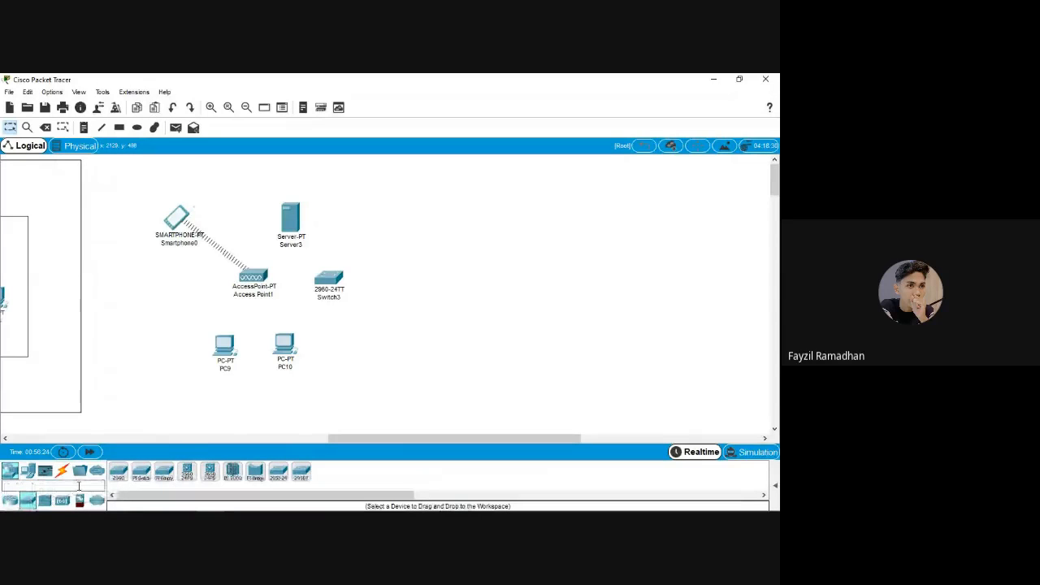
left_click(28, 471)
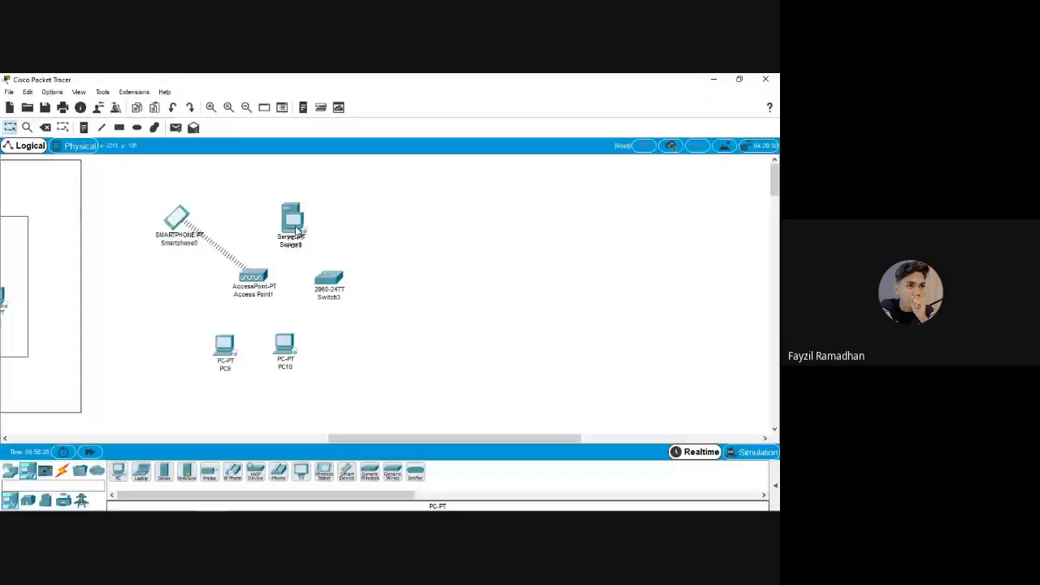
mouse_move(298, 232)
left_click(62, 472)
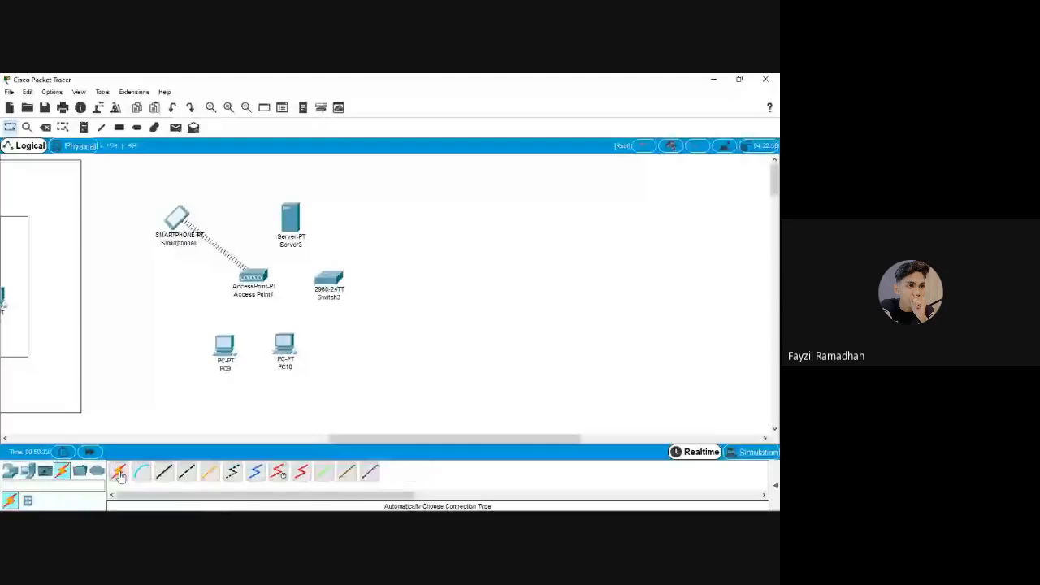
Auto-cable Server3, the PCs and Access Point1 to Switch3, and shift PC10 below the switch
left_click(118, 471)
left_click(290, 221)
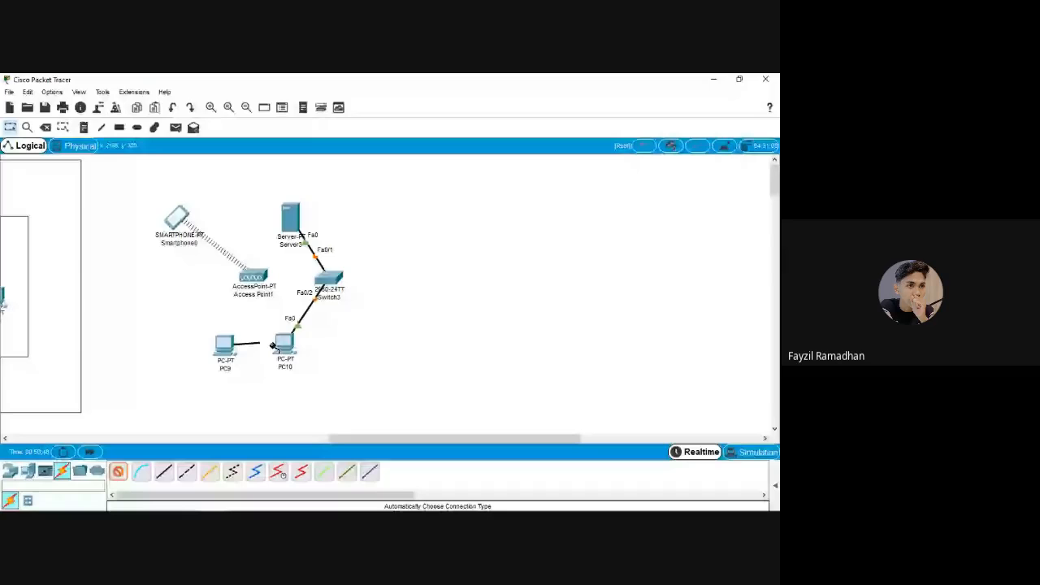
left_click(324, 281)
left_click(252, 276)
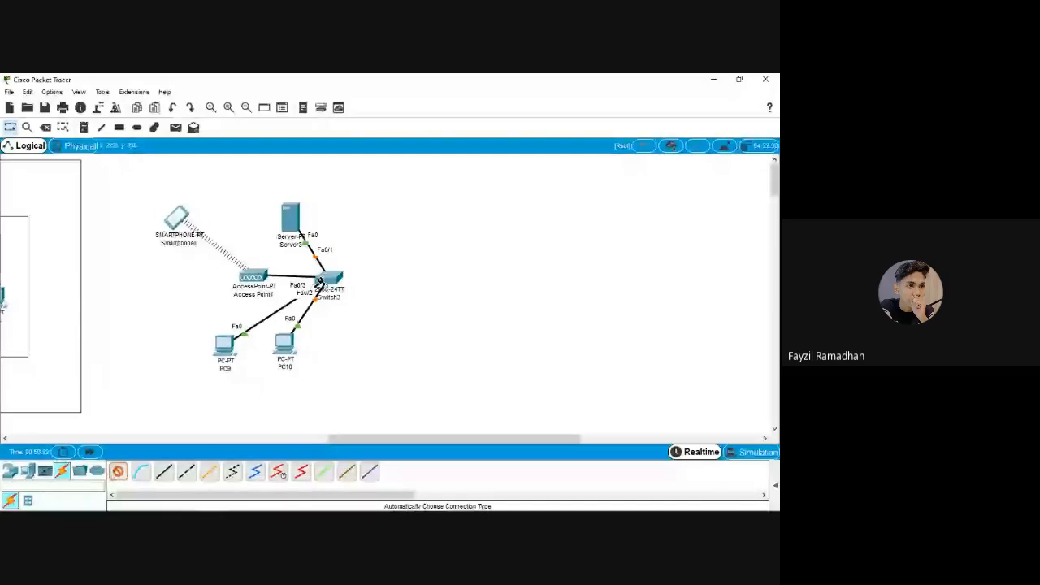
left_click(322, 279)
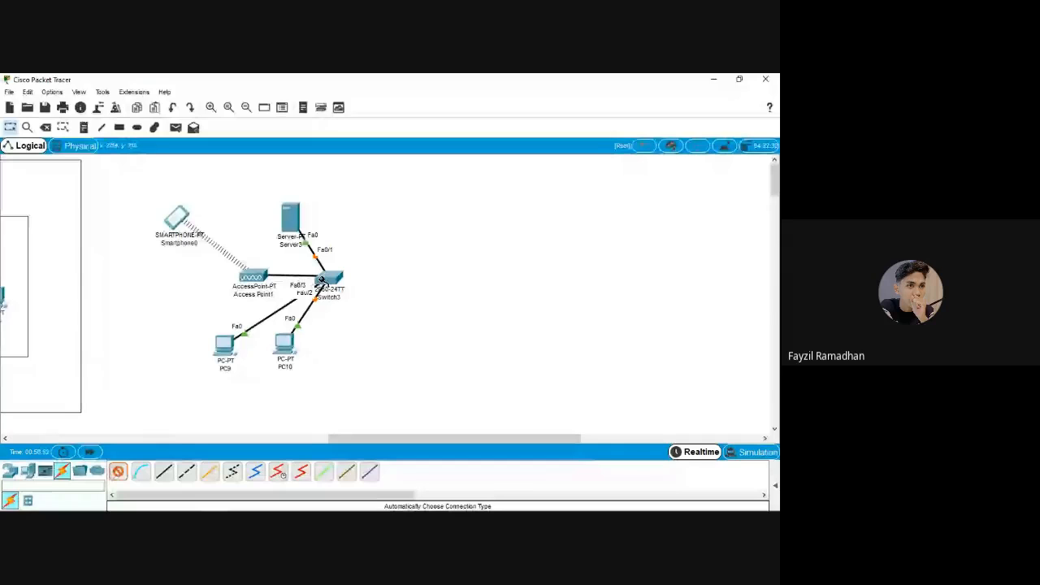
left_click_drag(285, 345, 301, 349)
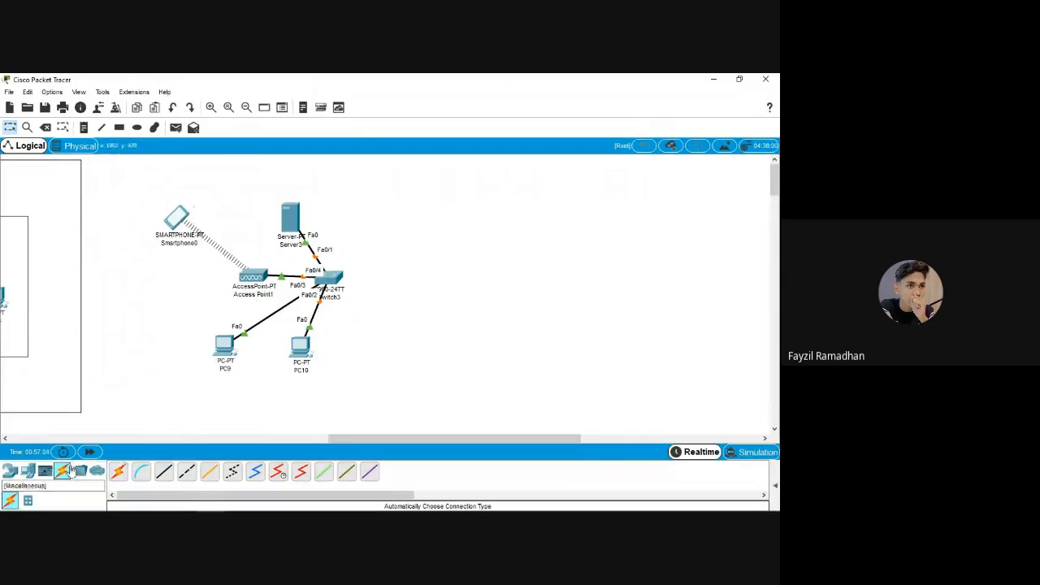
left_click(12, 473)
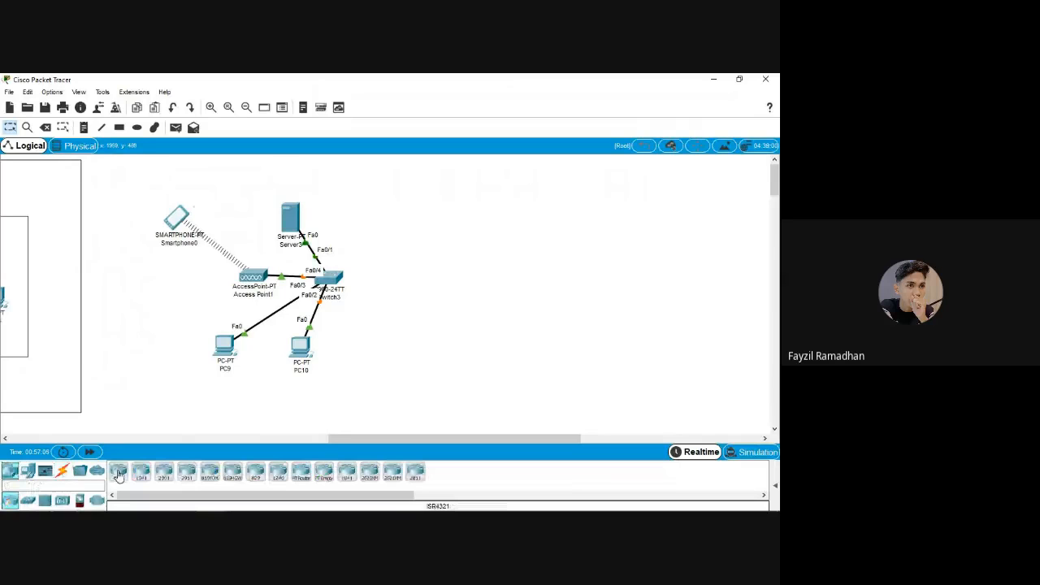
Add ISR4321 Router1 right of Switch3 and delete the cable accidentally attached to it
left_click_drag(119, 476, 404, 278)
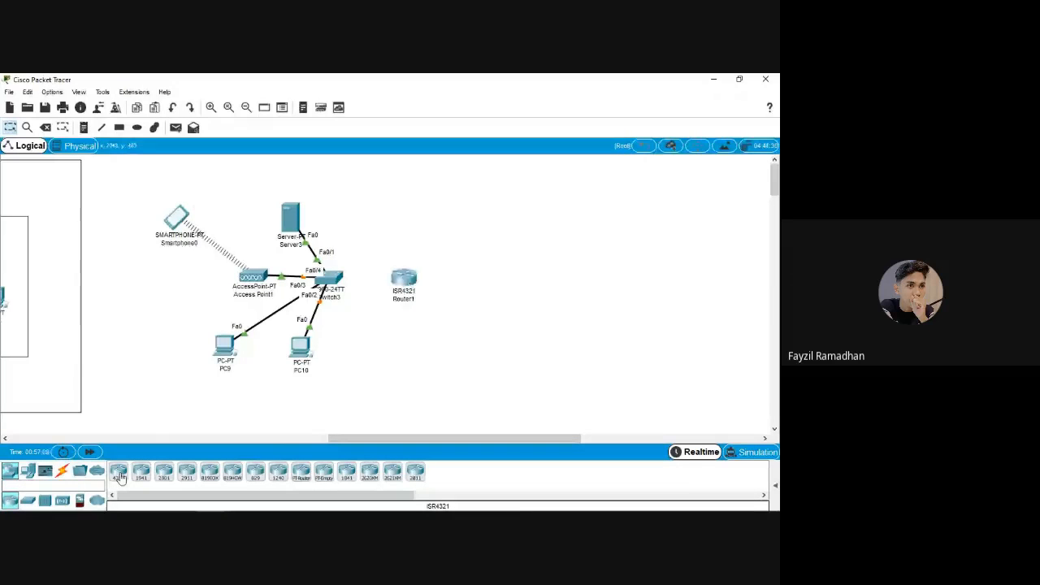
left_click(120, 476)
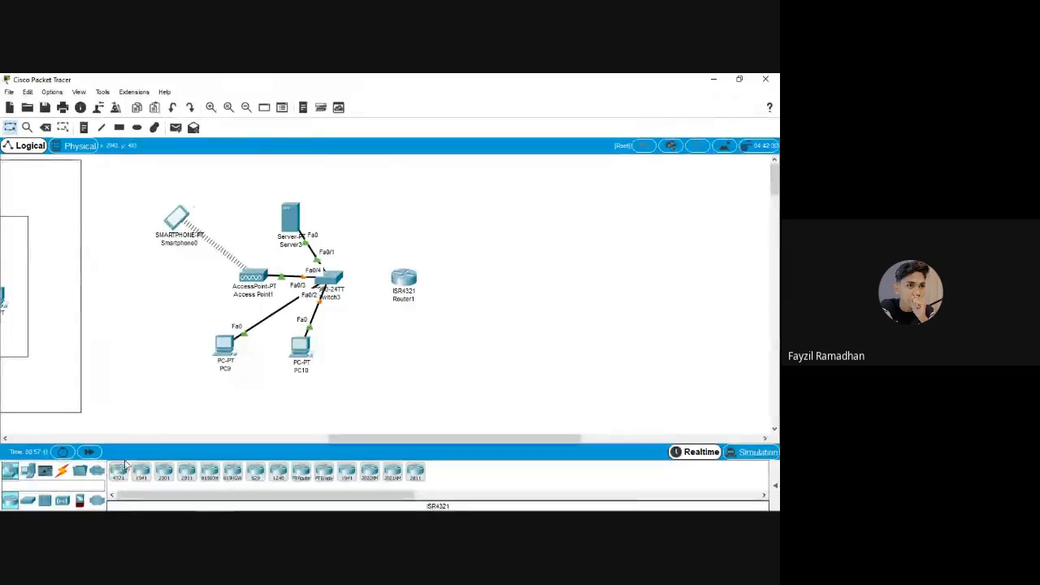
left_click(63, 471)
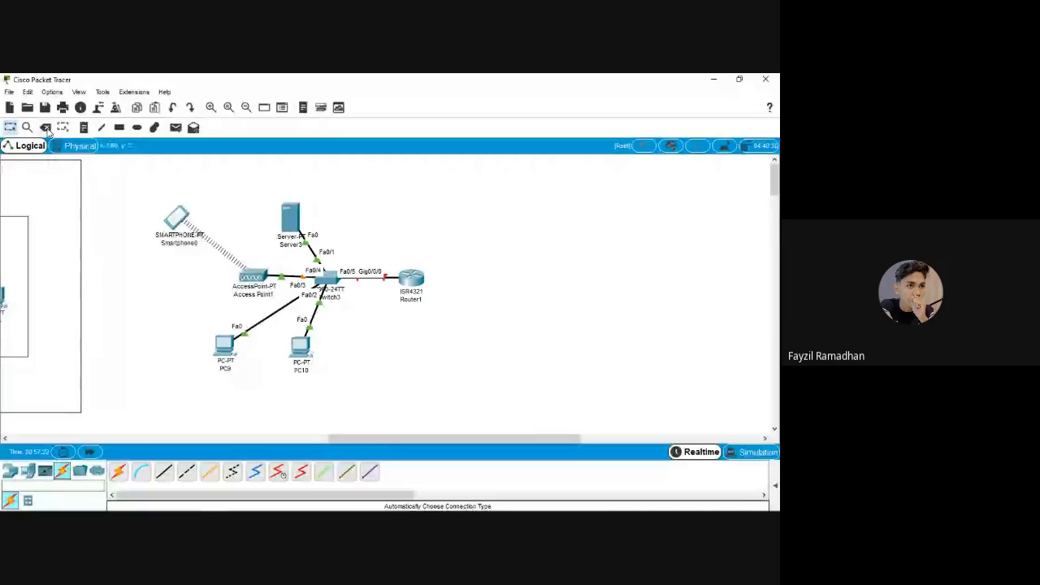
left_click(46, 129)
left_click(370, 278)
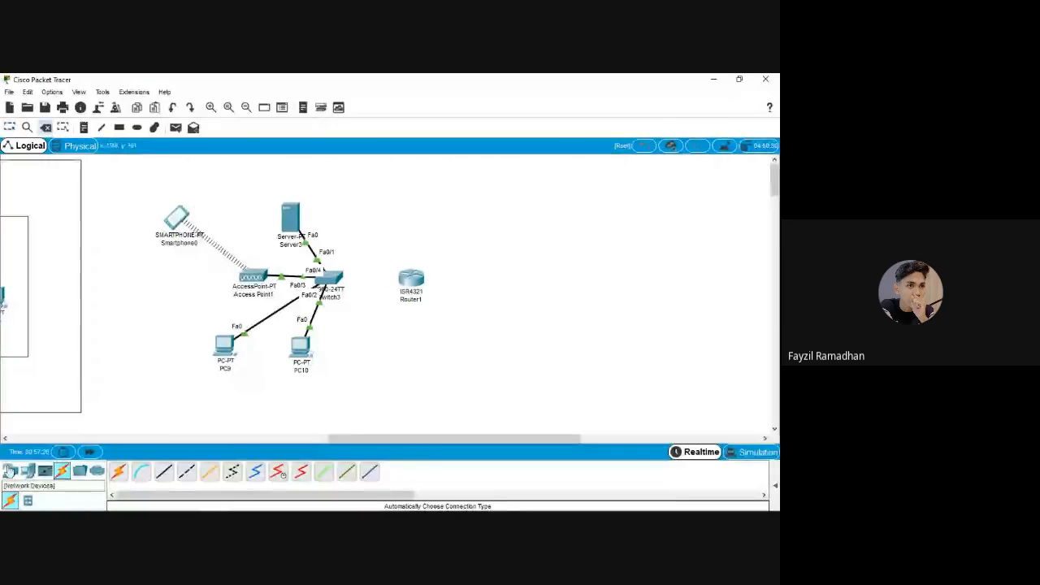
Place ISR4321 Router2 right of Router1 and Server4 at the upper right
left_click(9, 471)
left_click(119, 472)
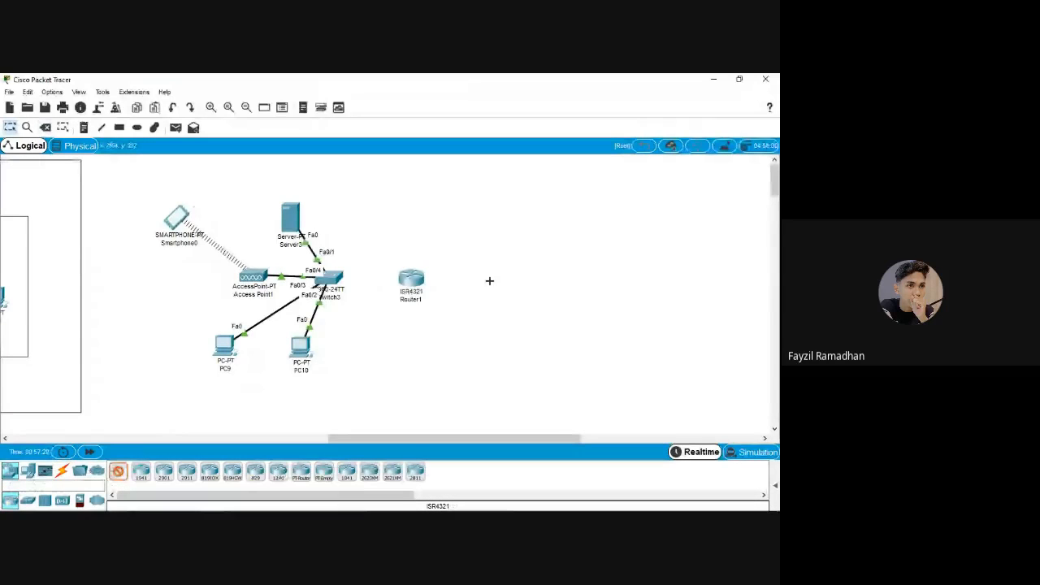
left_click(489, 280)
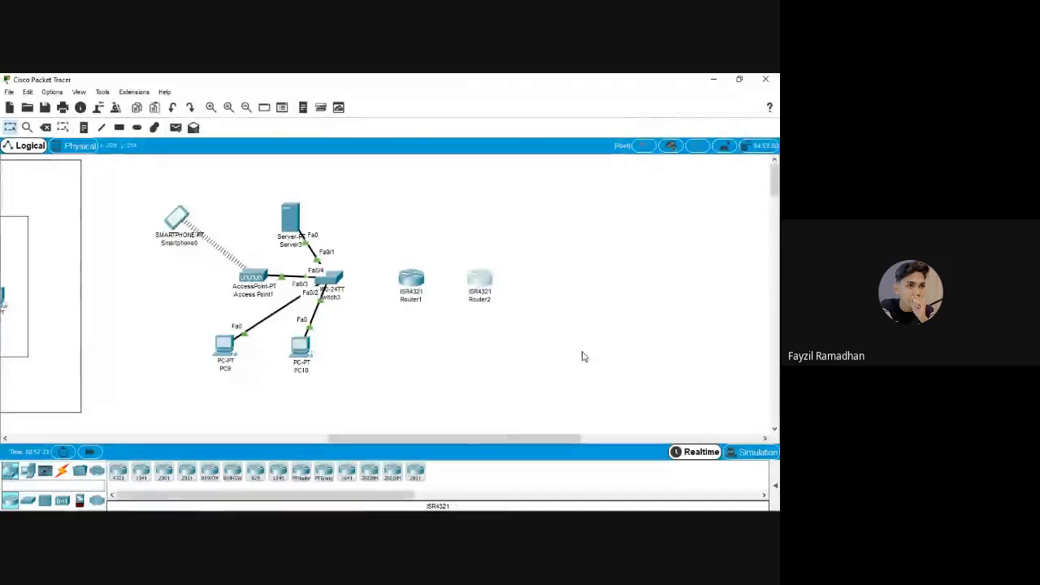
left_click(27, 471)
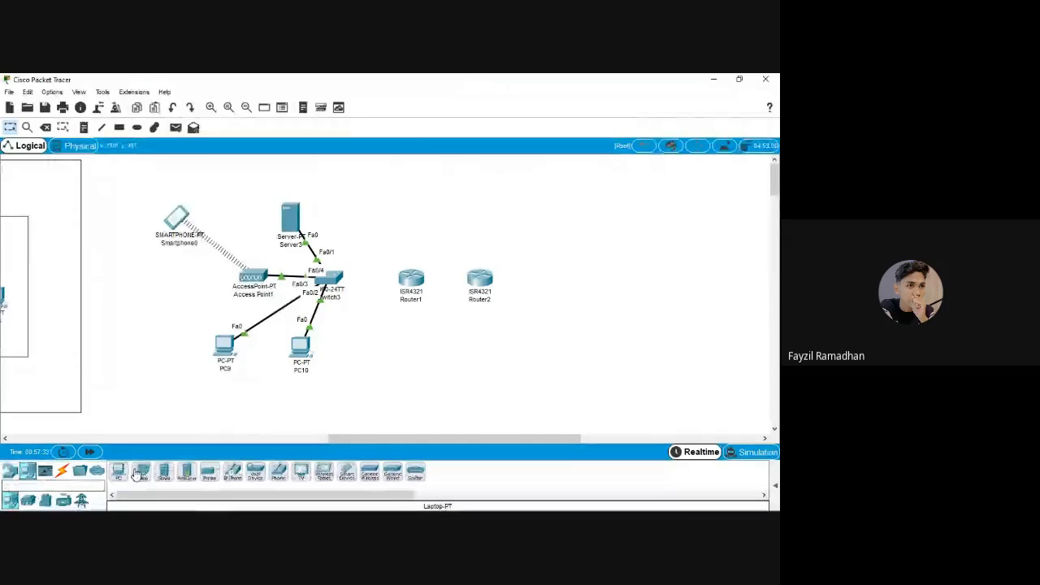
left_click(164, 472)
left_click(561, 221)
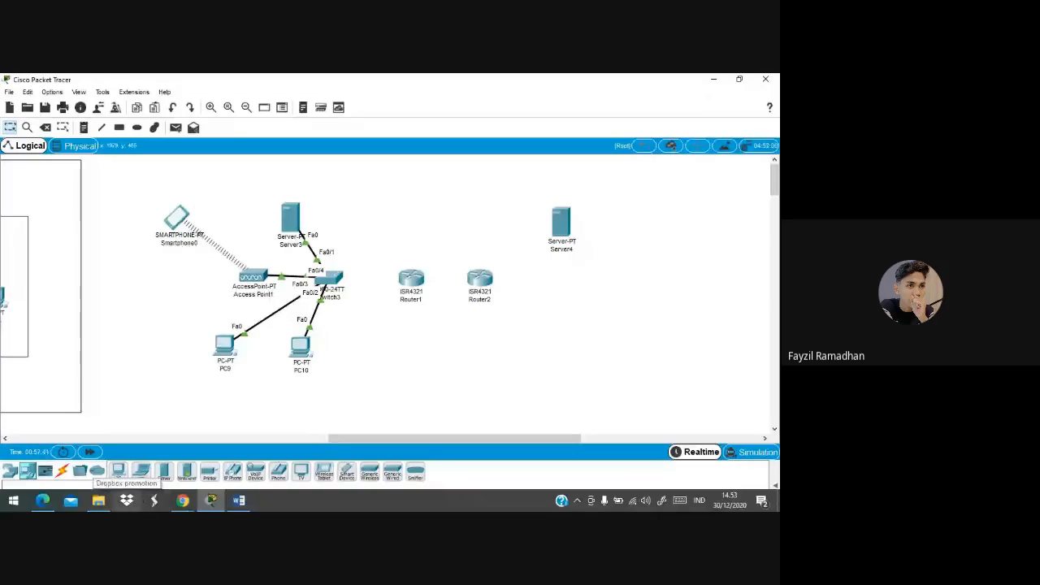
Place a 2960-24TT Switch4 to the right of Router2
mouse_move(42, 499)
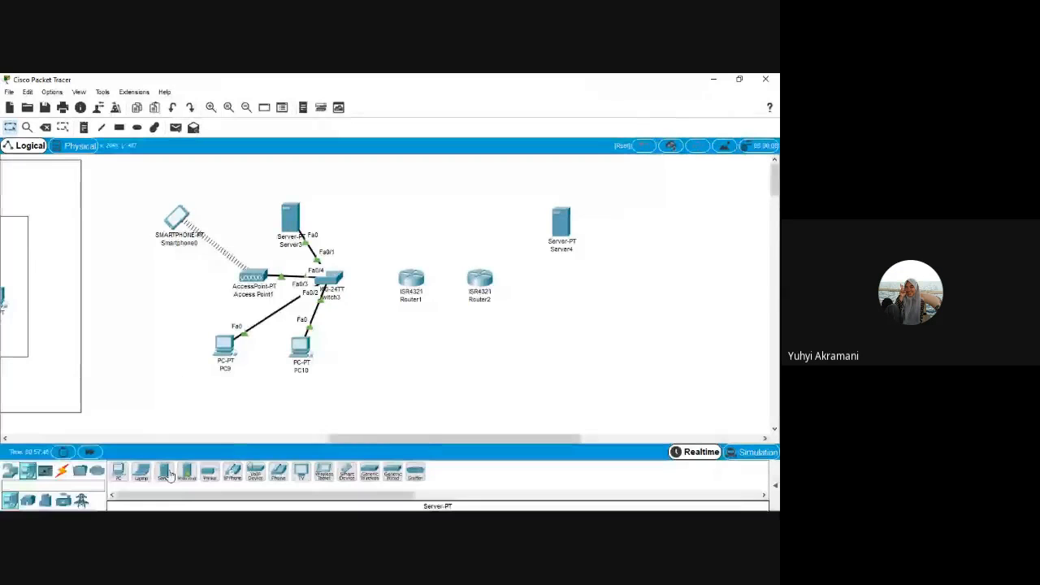
left_click(10, 472)
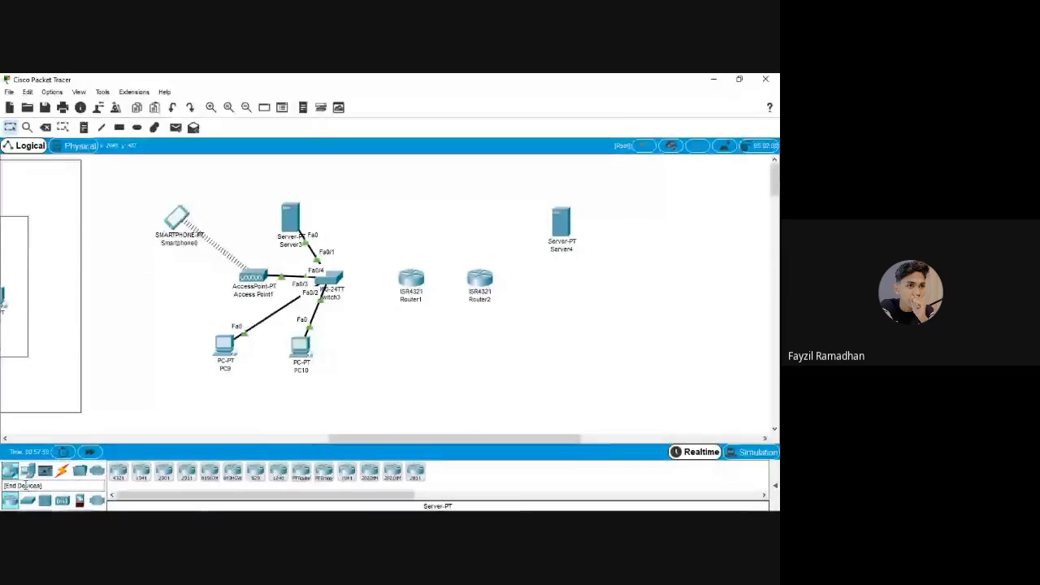
left_click(28, 502)
left_click(119, 471)
left_click(545, 280)
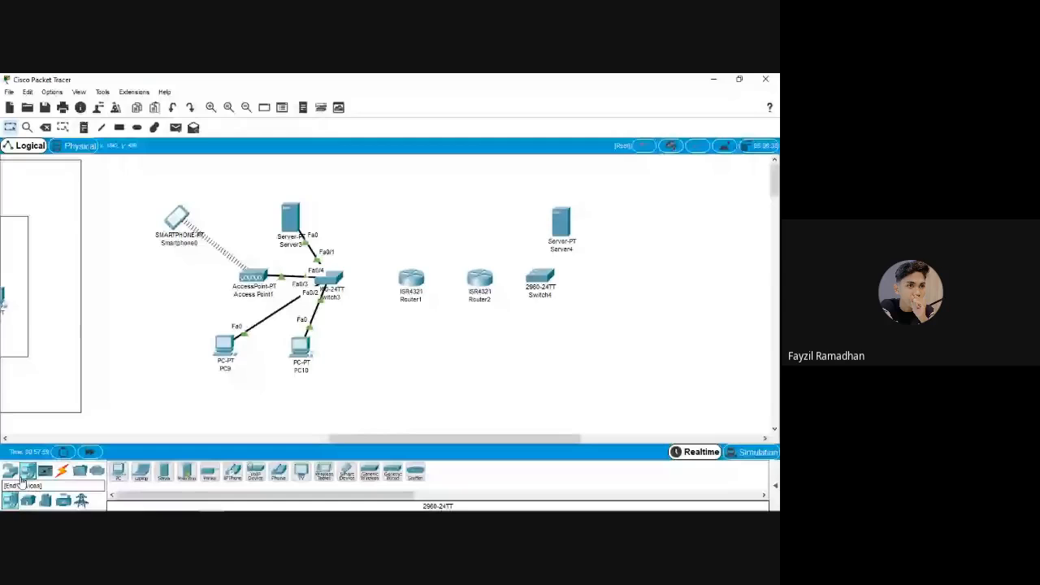
Add Access Point2 and PC12 below Switch4, and cable Server4 to Switch4 on Fa0/1
left_click(9, 471)
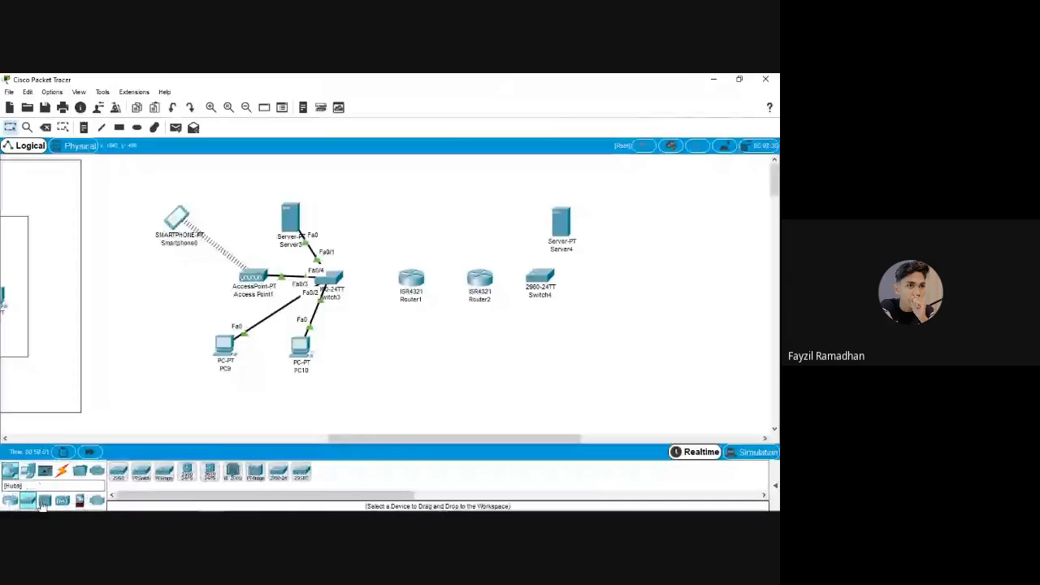
left_click(62, 500)
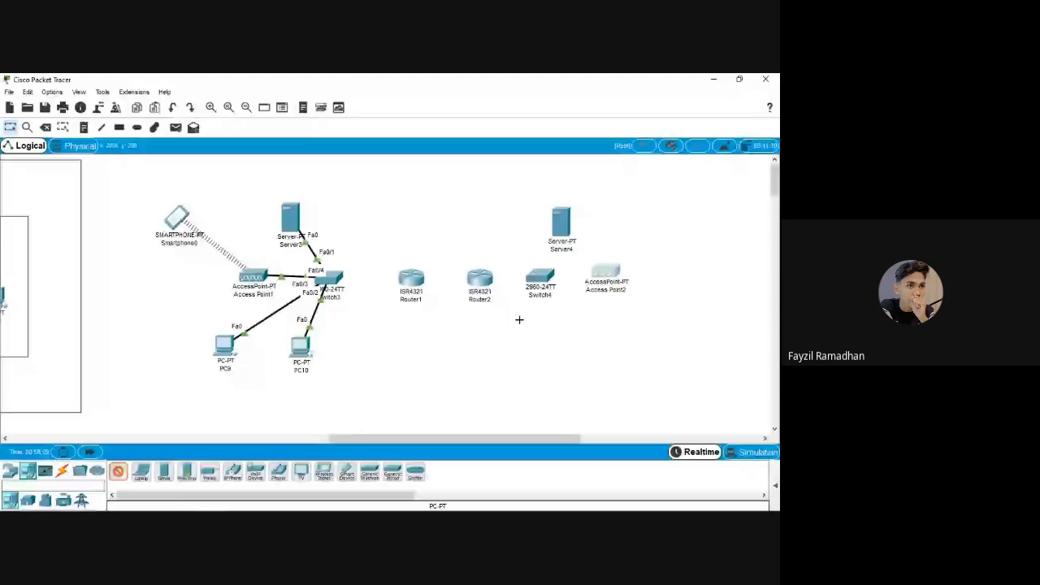
left_click(548, 338)
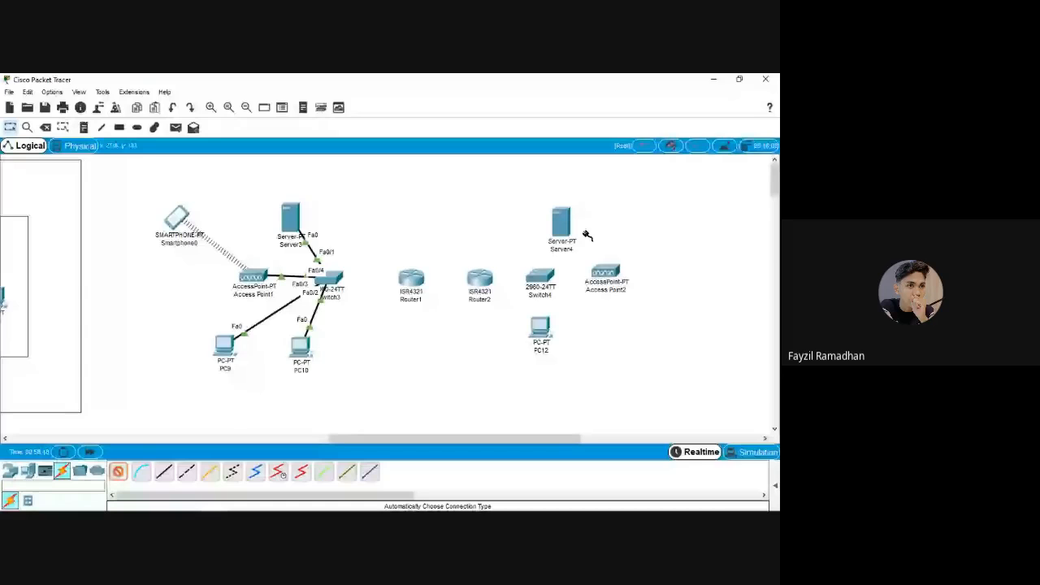
left_click(561, 222)
left_click(541, 276)
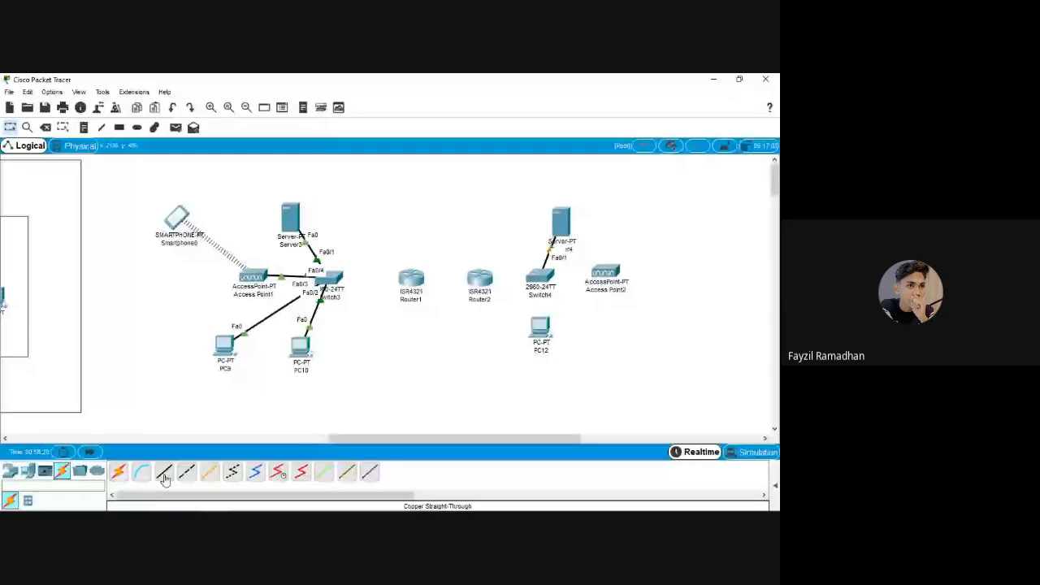
Connect PC12 on Fa0/2 and Access Point2 on Fa0/3 to Switch4
left_click(117, 471)
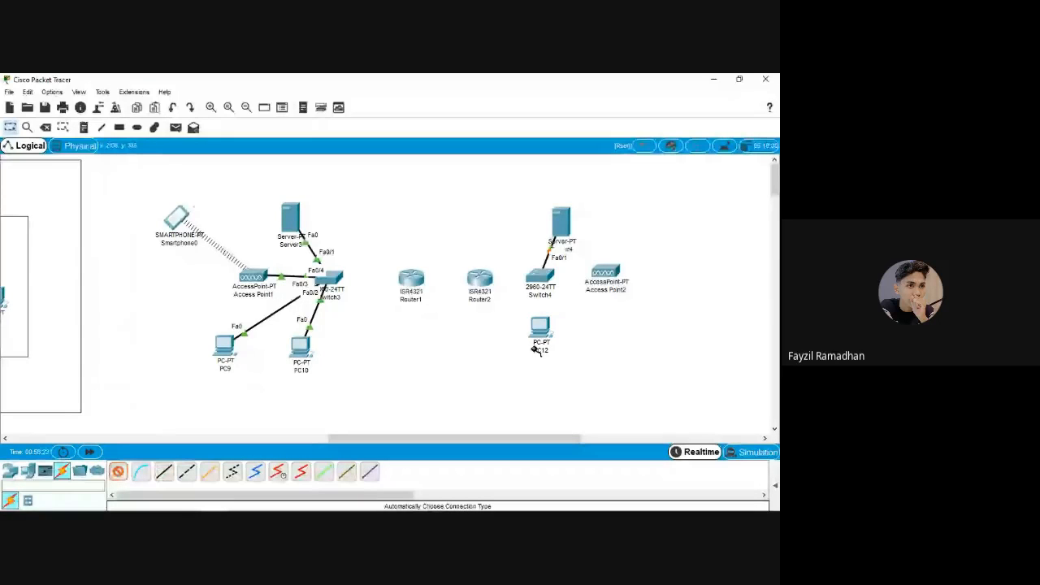
left_click(540, 329)
left_click(540, 277)
left_click(119, 472)
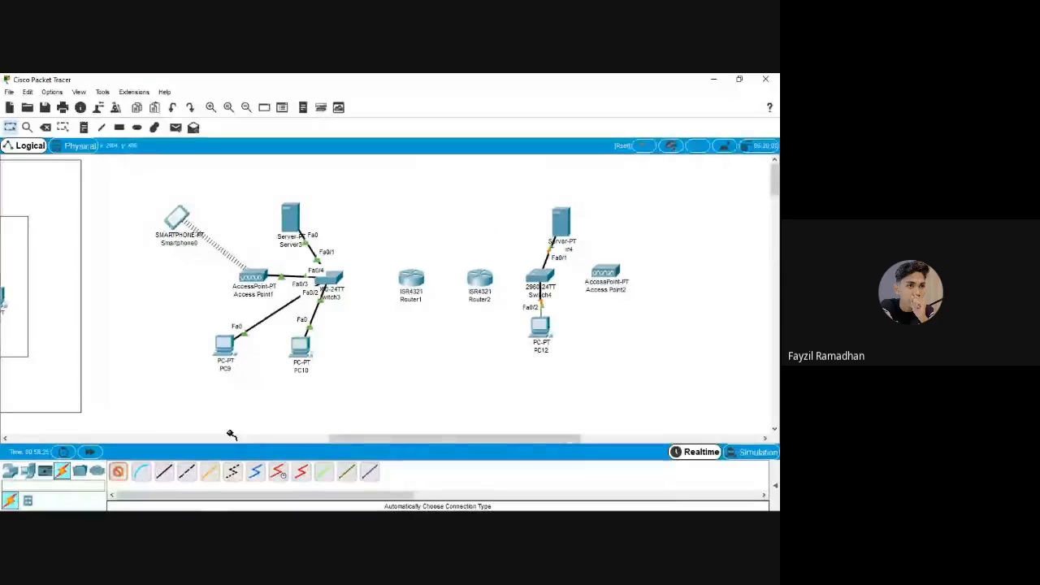
left_click(605, 272)
left_click(550, 277)
left_click_drag(605, 274, 607, 277)
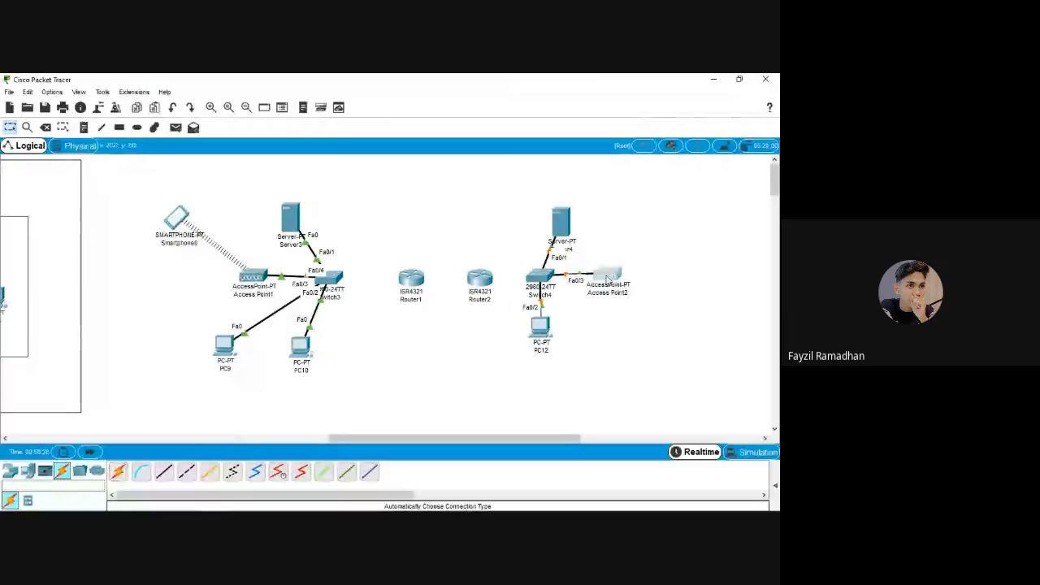
left_click(188, 425)
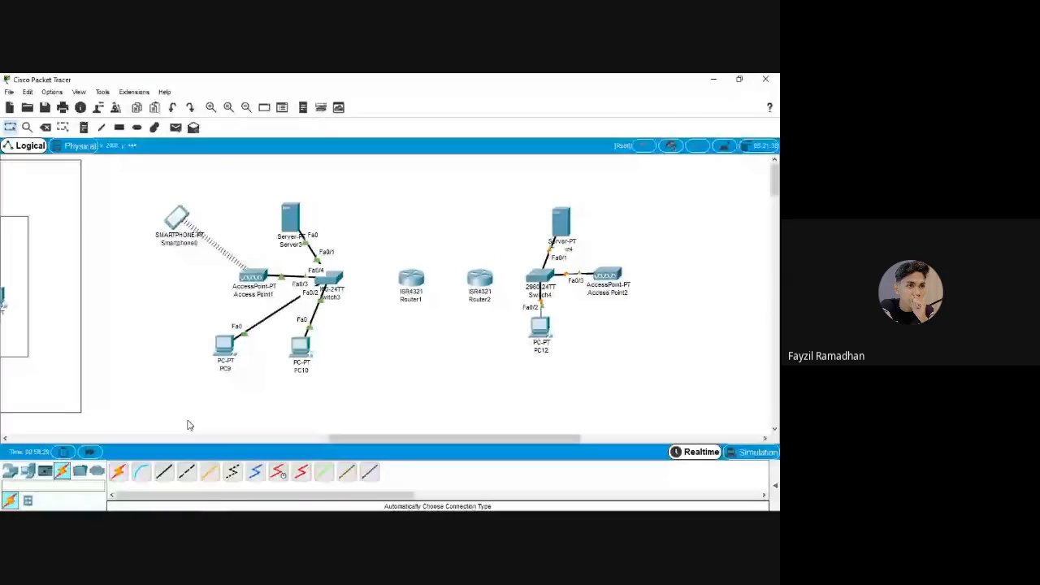
left_click(28, 472)
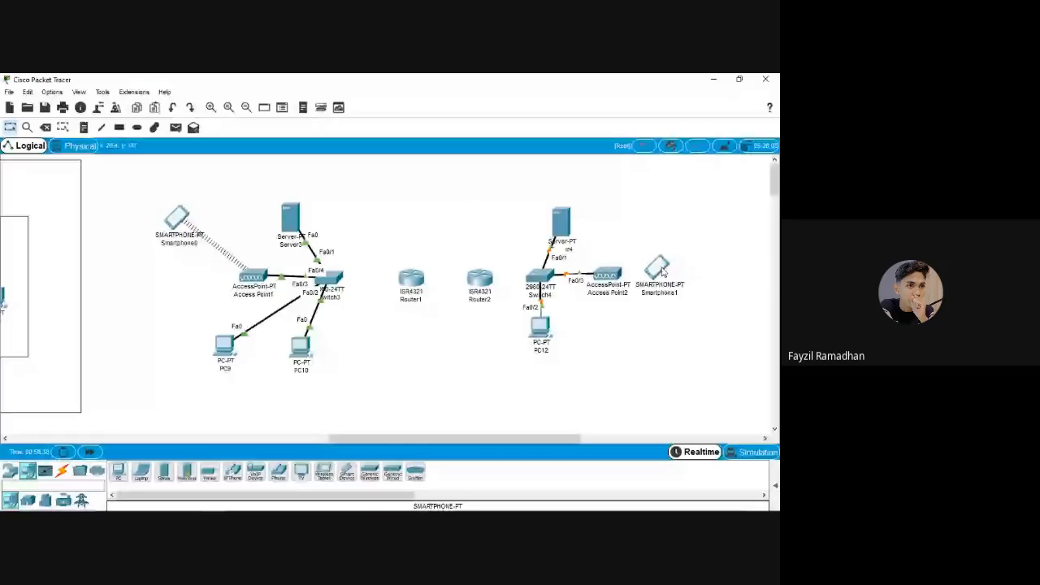
Drop Smartphone1 just right of Access Point2 so it links wirelessly
left_click_drag(663, 272, 670, 275)
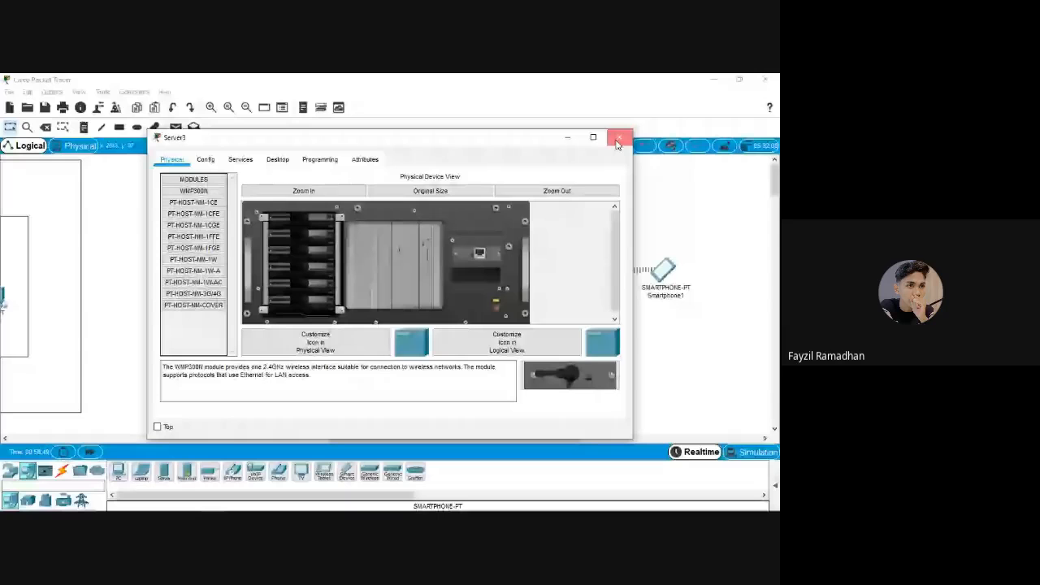
Add the line 'IPKELAS C 192.168.100.1' to the AR-RANIRY note and place it above the left network
left_click(619, 138)
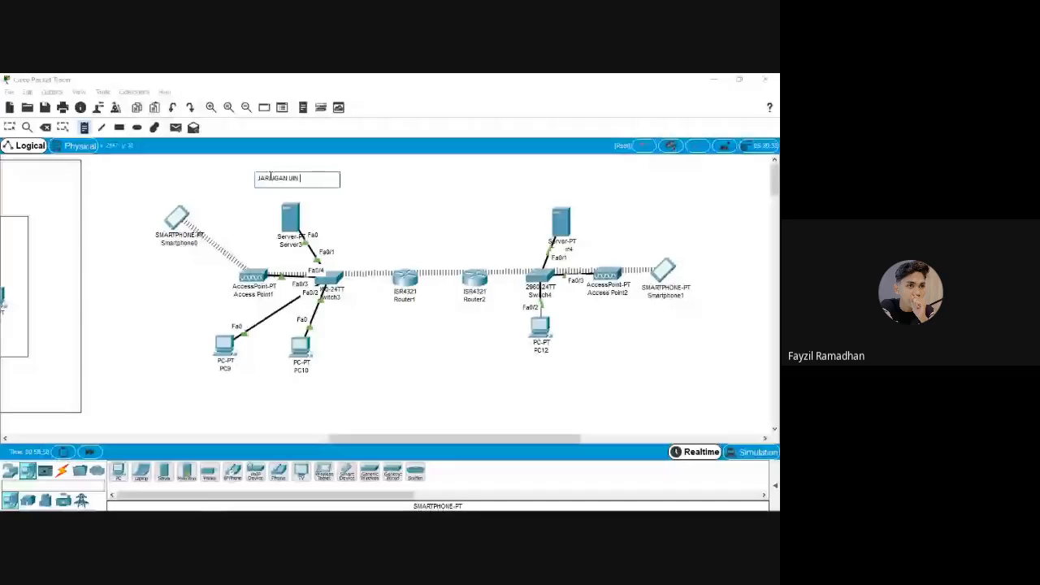
key("Return")
type("IP")
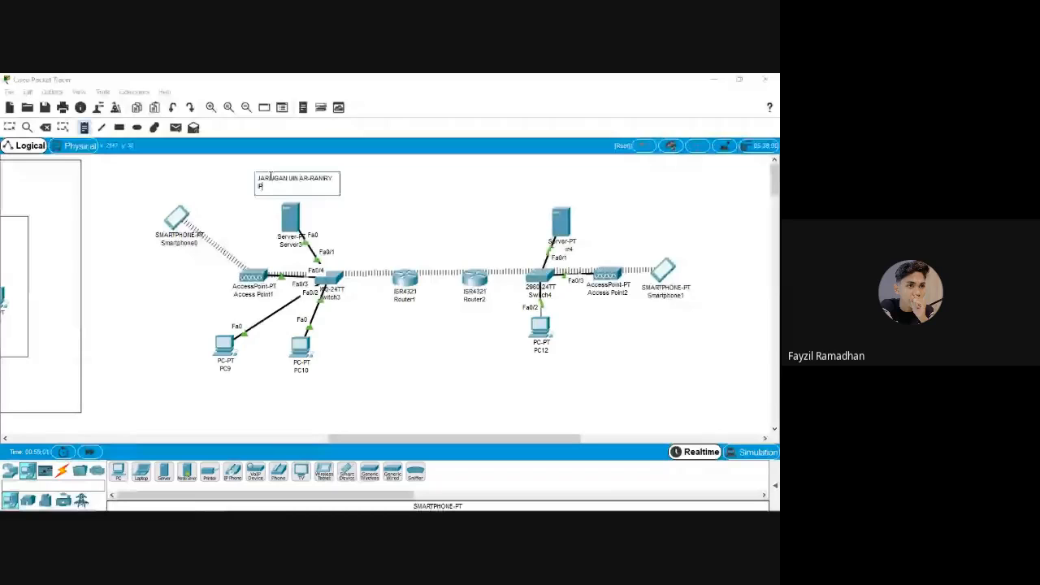
type("KELAS C 192.168.100.")
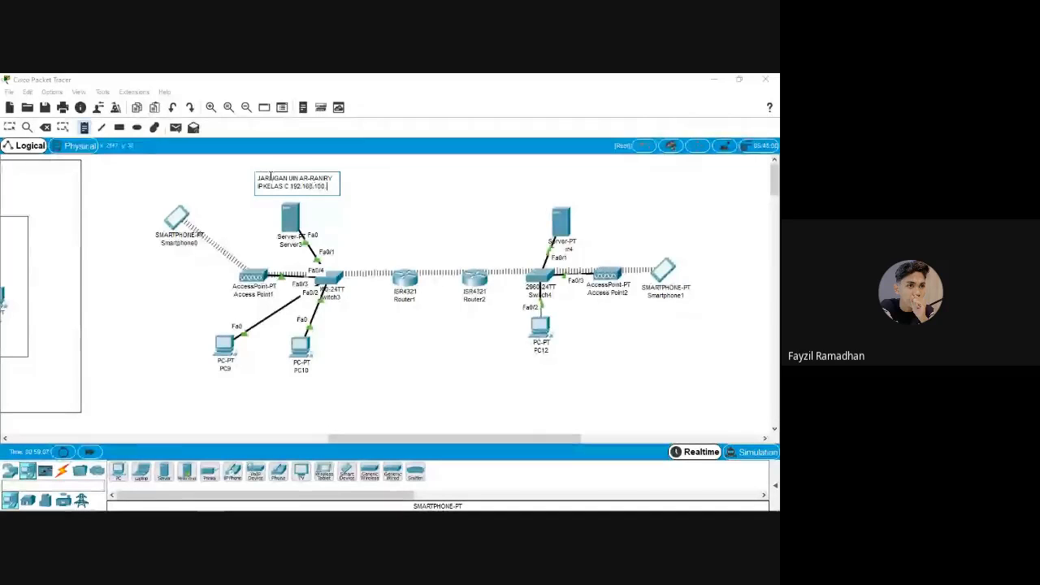
type("1")
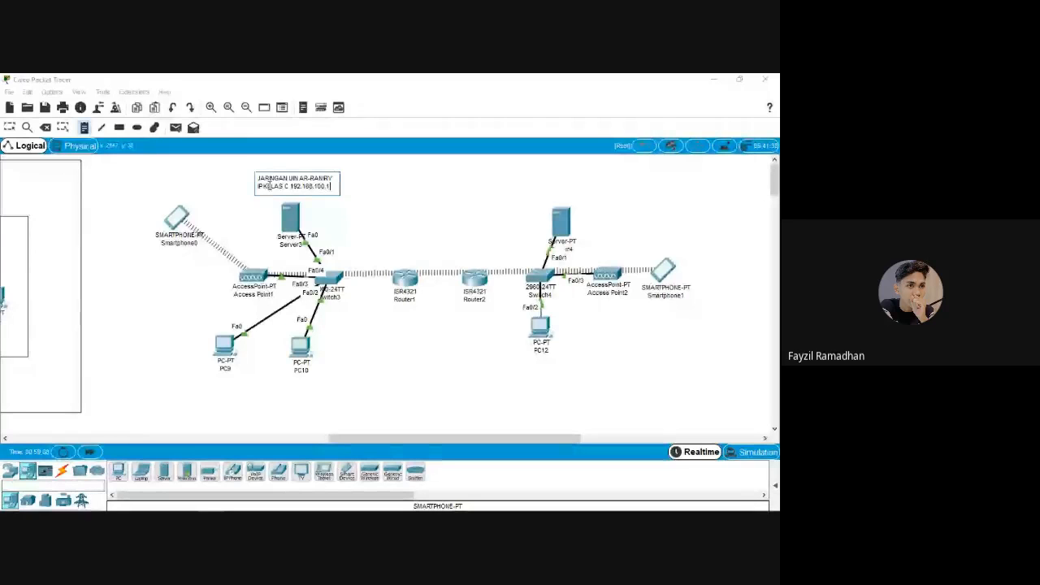
key("Escape")
left_click_drag(269, 186, 246, 183)
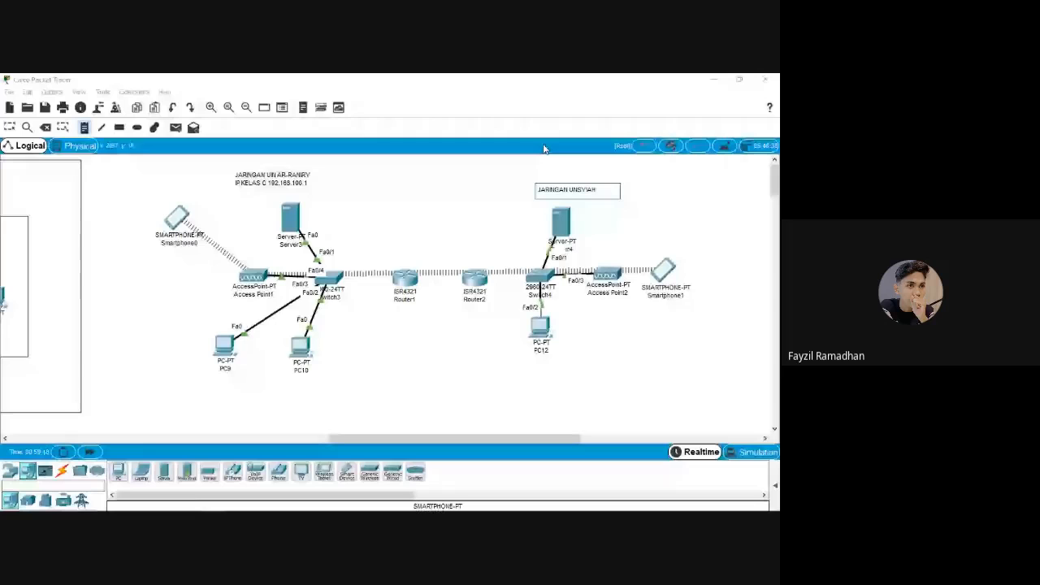
Complete the UNSYIAH note to read 'IP KELAS C 192.168.200.1'
type("IP KELAS 192.168.200.1")
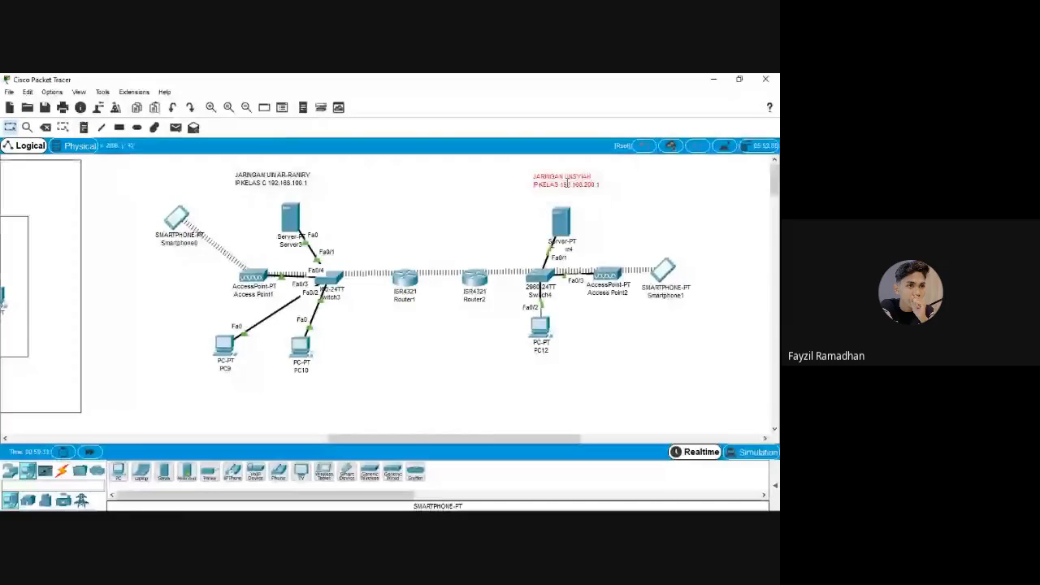
double_click(568, 185)
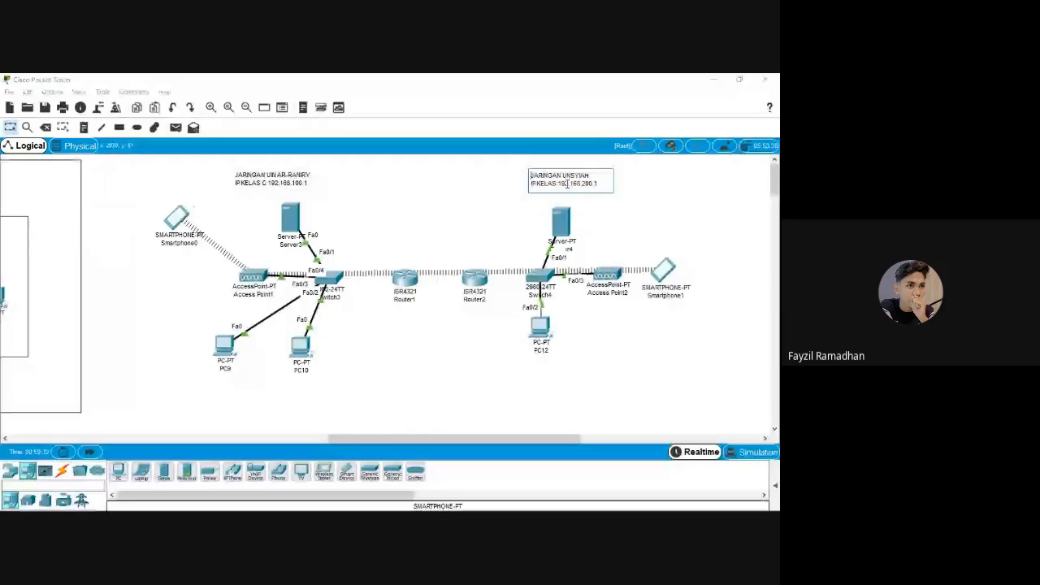
left_click(557, 184)
type("C")
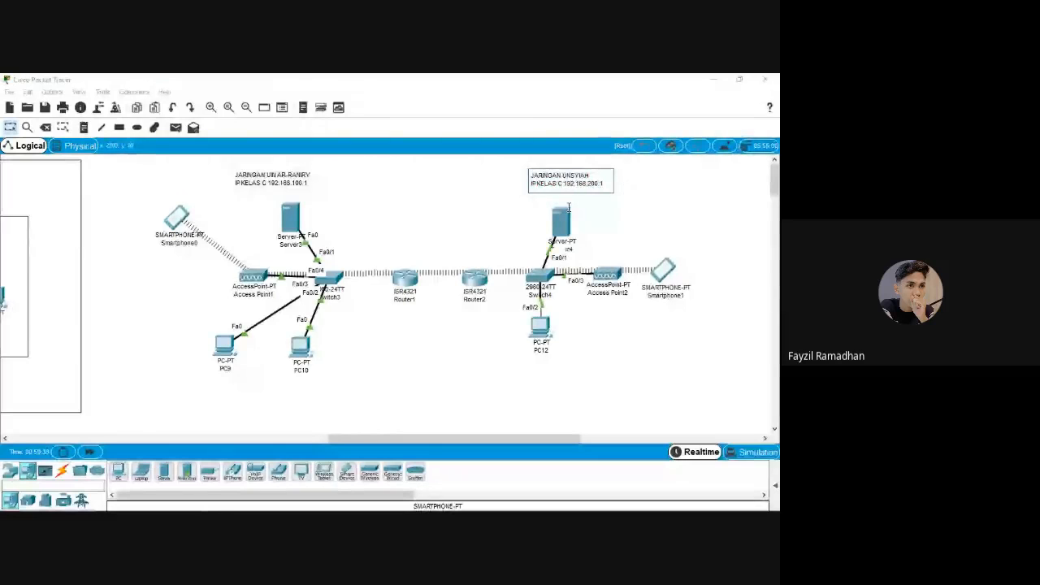
left_click(617, 211)
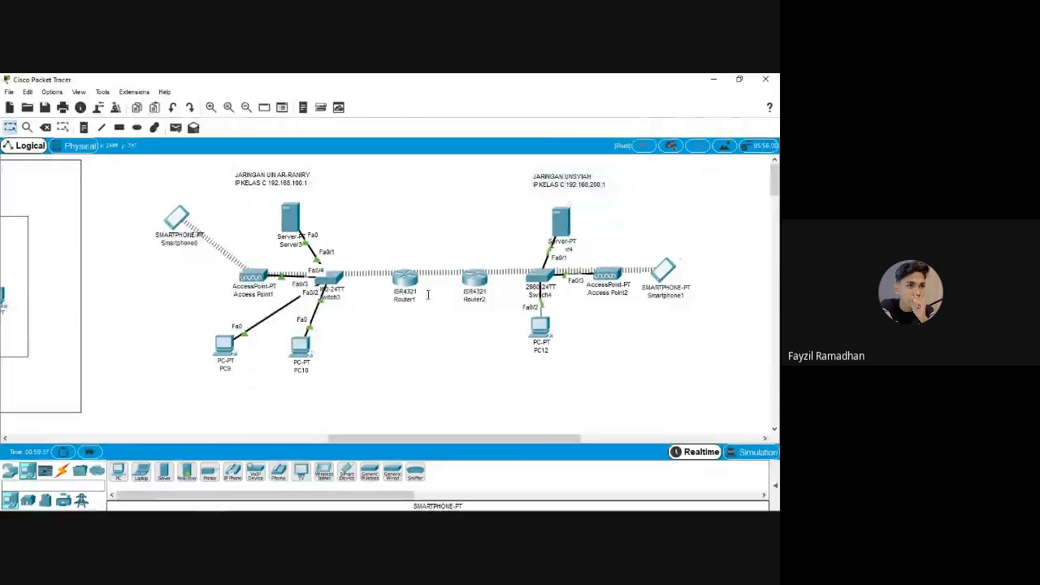
left_click(407, 280)
left_click(692, 275)
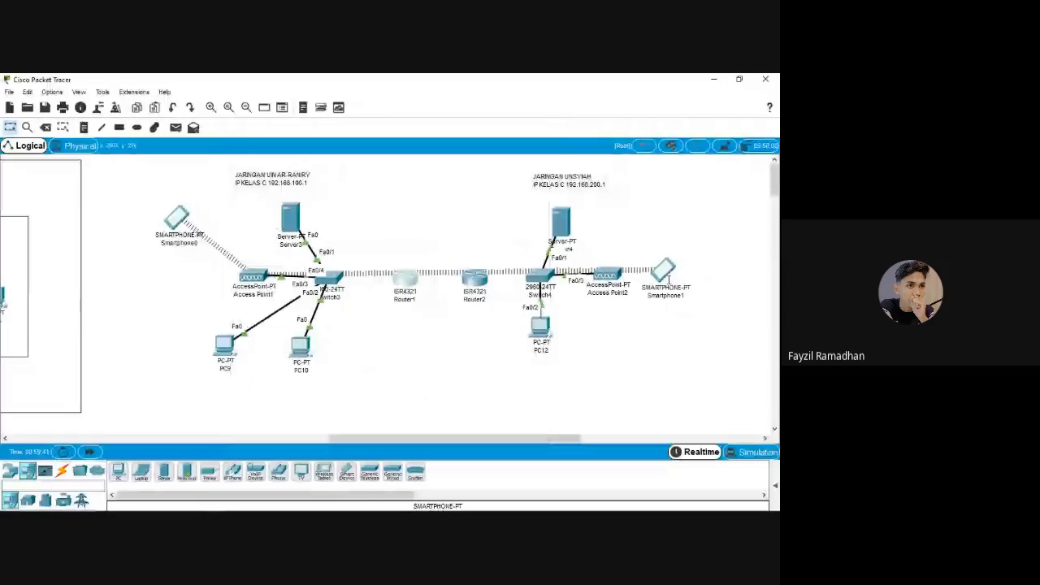
Shift Smartphone1 right, align Router1 and Router2, and open Router2's GigabitEthernet0/0/0 settings
left_click_drag(670, 281, 709, 288)
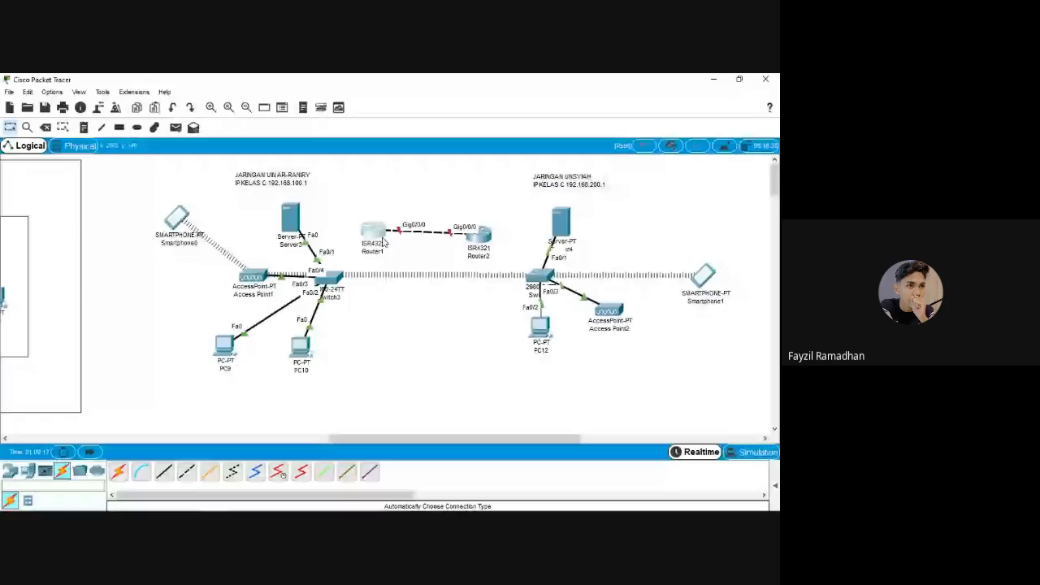
left_click_drag(385, 242, 388, 245)
left_click_drag(479, 235, 491, 236)
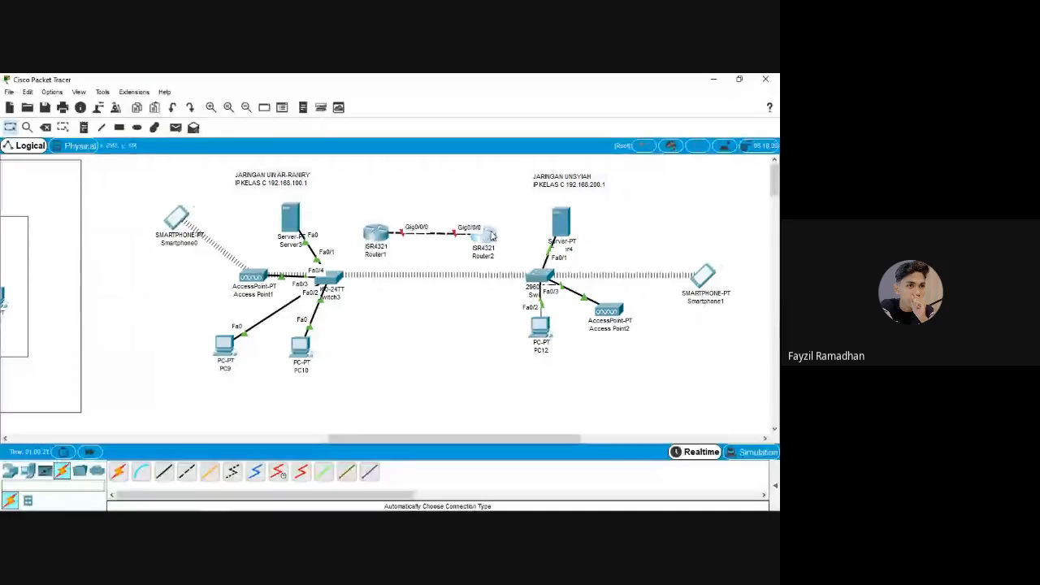
left_click(488, 235)
left_click(283, 277)
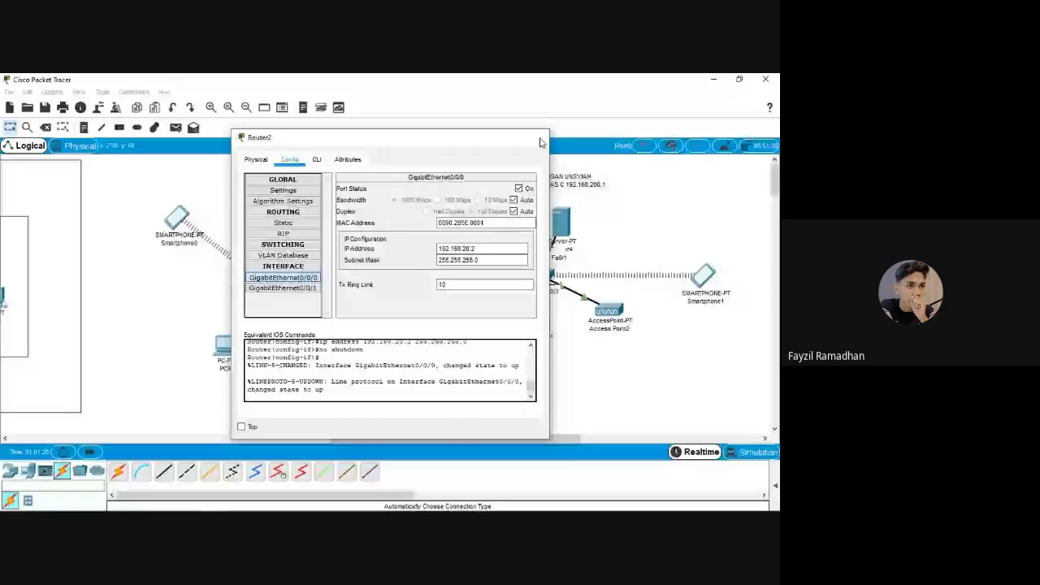
Close Router2's configuration window once Gig0/0/0 is set
left_click(540, 143)
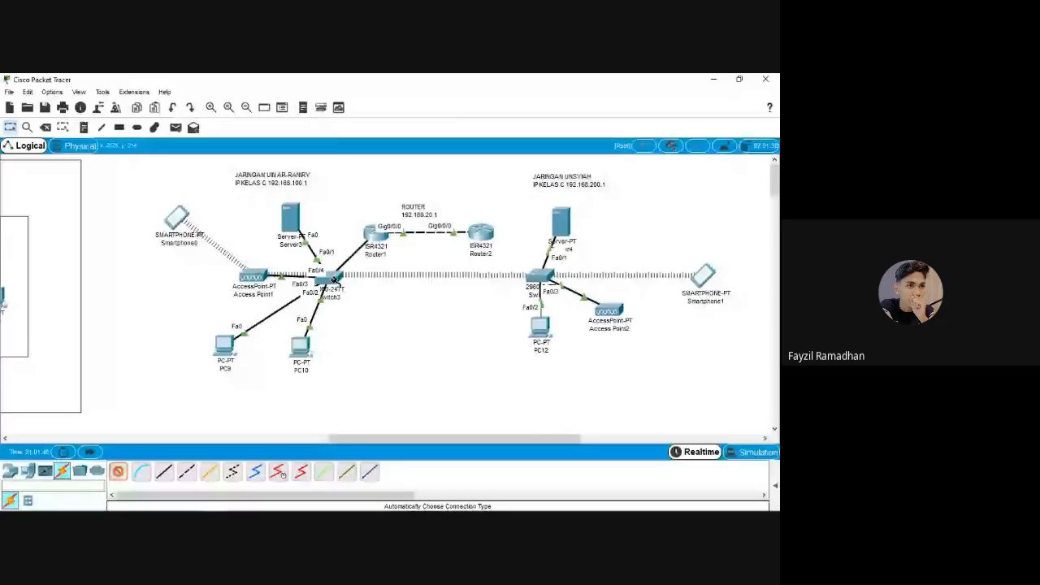
Cable Router1's Gig0/0/1 to Switch3, frame the UNSYIAH network in a rectangle, and adjust the ROUTER label
left_click(335, 280)
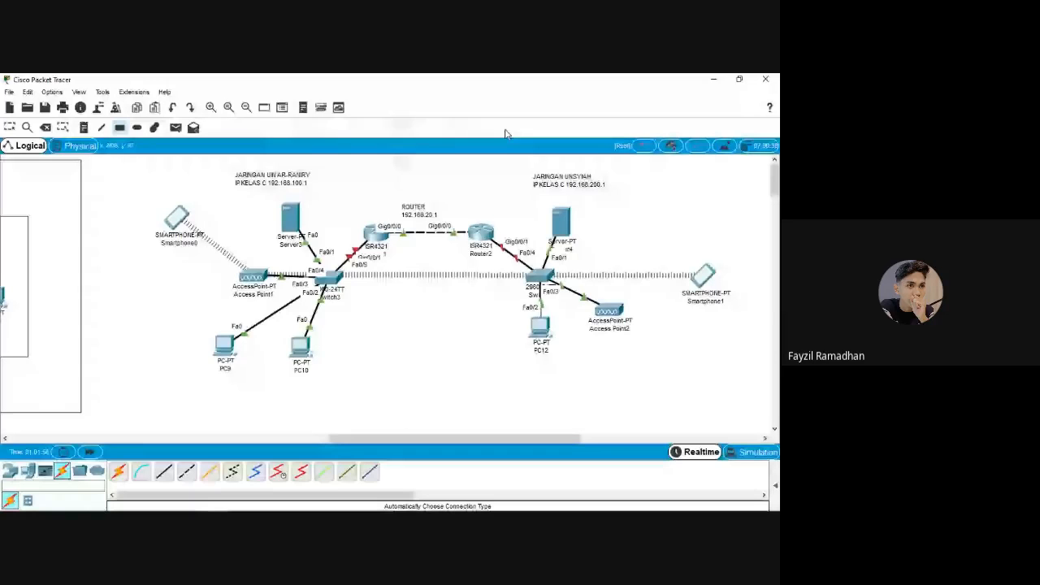
mouse_move(465, 166)
left_mouse_down()
mouse_move(697, 360)
mouse_move(739, 378)
left_mouse_up()
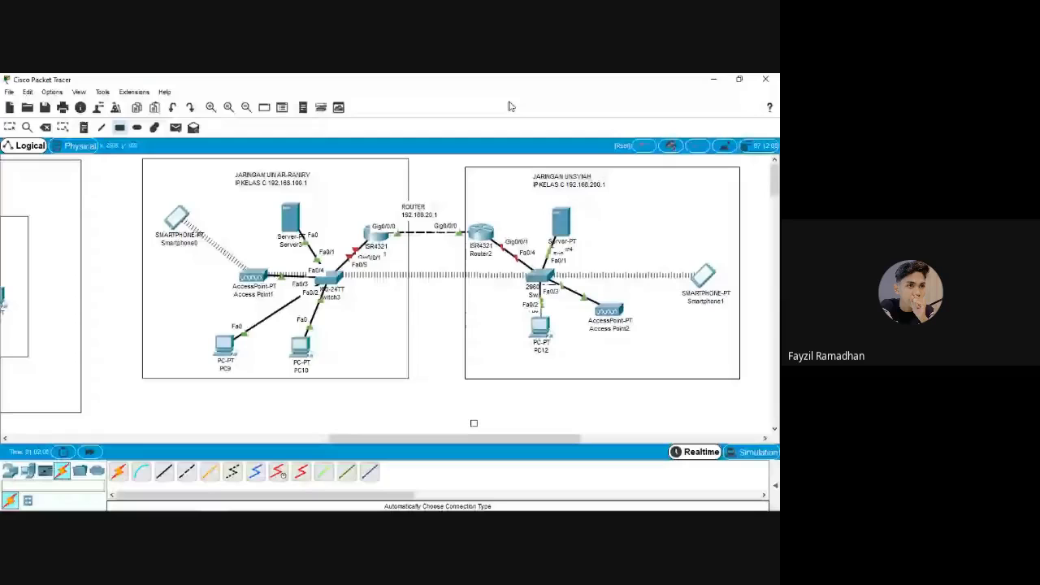
key("Escape")
left_click_drag(420, 210, 424, 215)
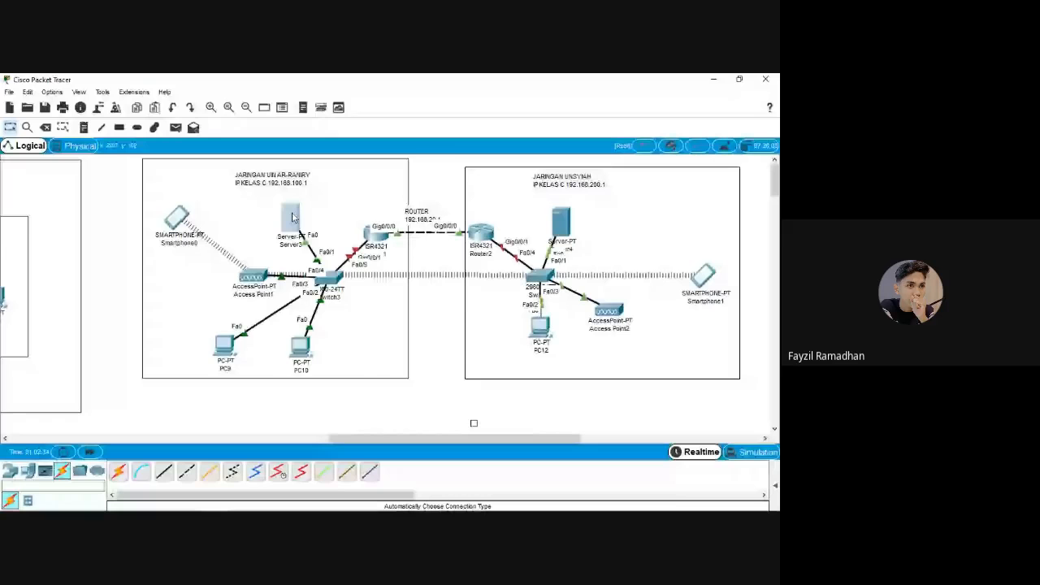
Give Router1's GigabitEthernet0/0/1 the address 192.168.100.1, switch the port on, and close the window
left_click(292, 217)
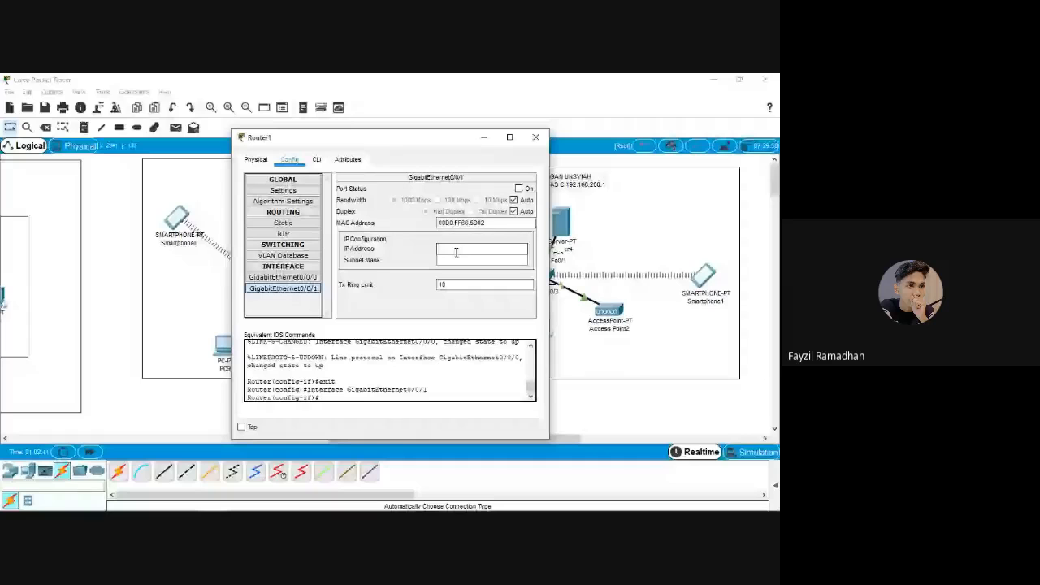
type("192.168.100.1")
key("Tab")
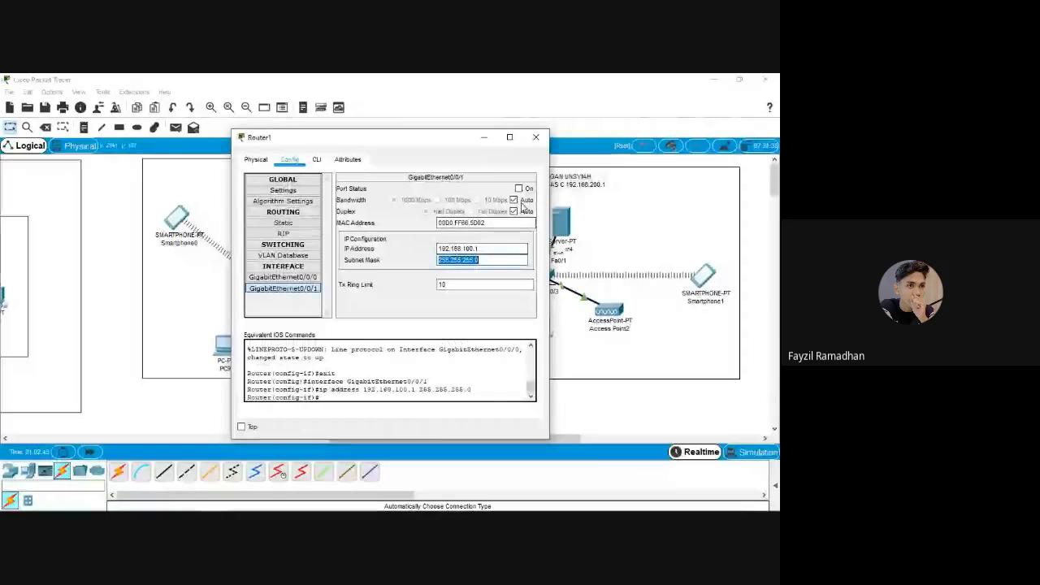
left_click(520, 188)
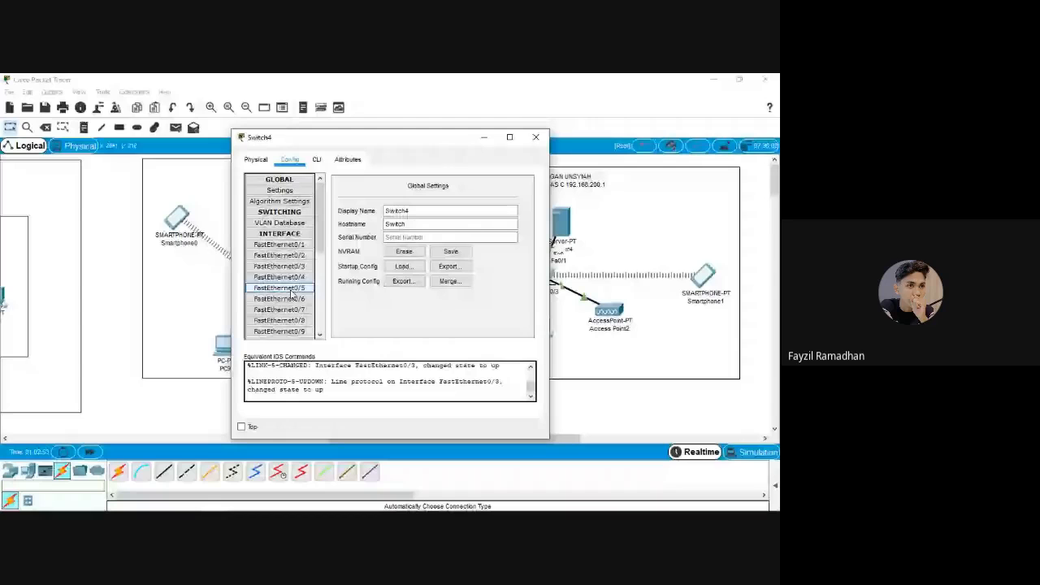
left_click(536, 137)
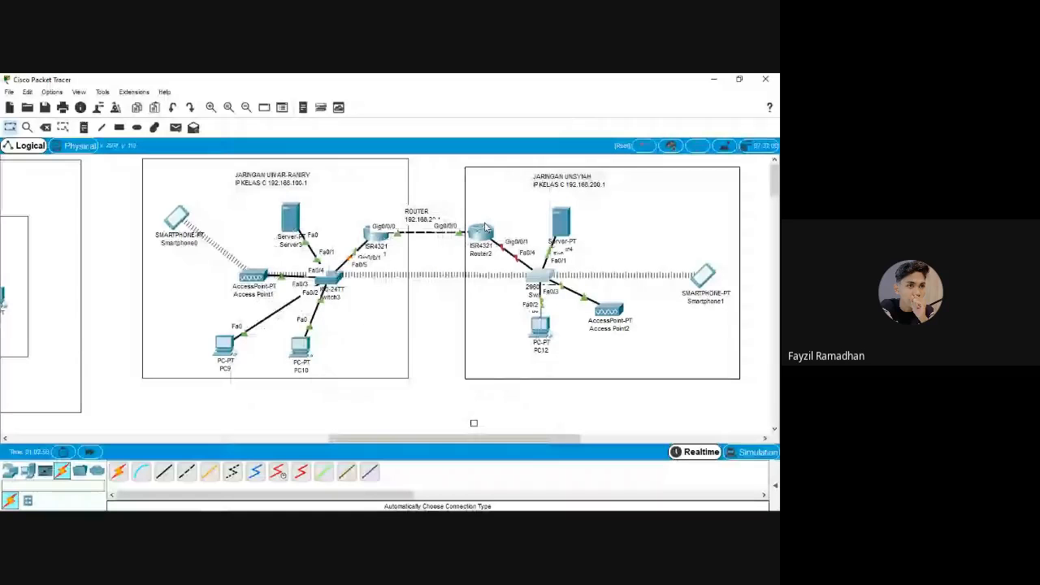
Shift the JARINGAN UNSYIAH network rectangle a few pixels up and to the left
left_click(481, 231)
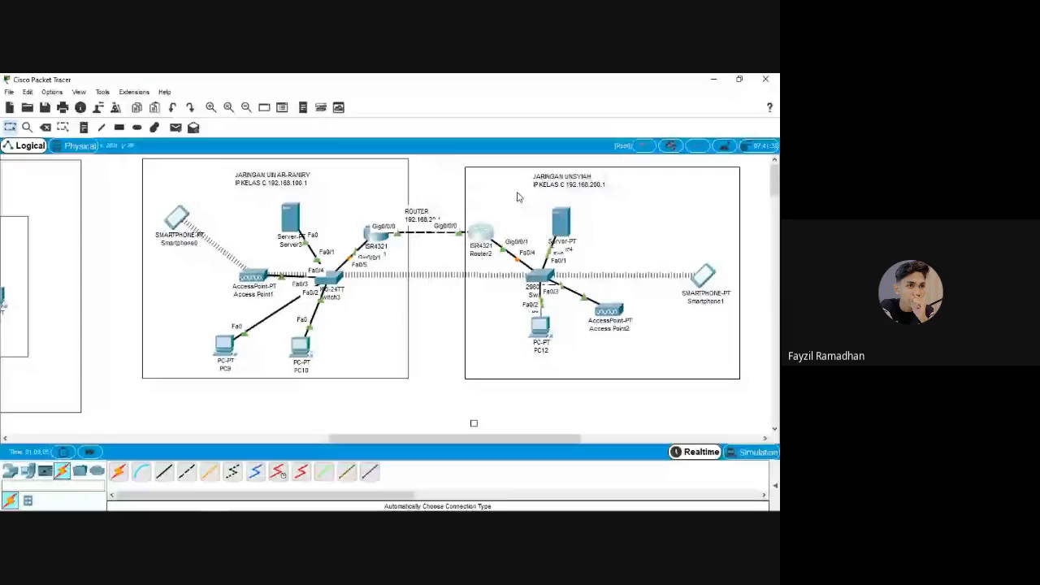
left_click_drag(517, 197, 515, 191)
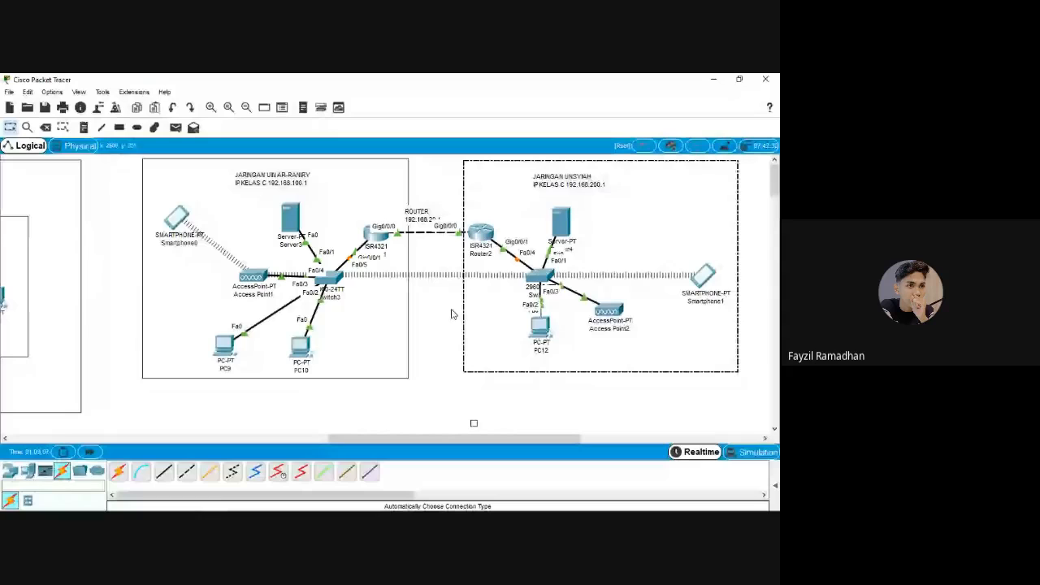
left_click(452, 314)
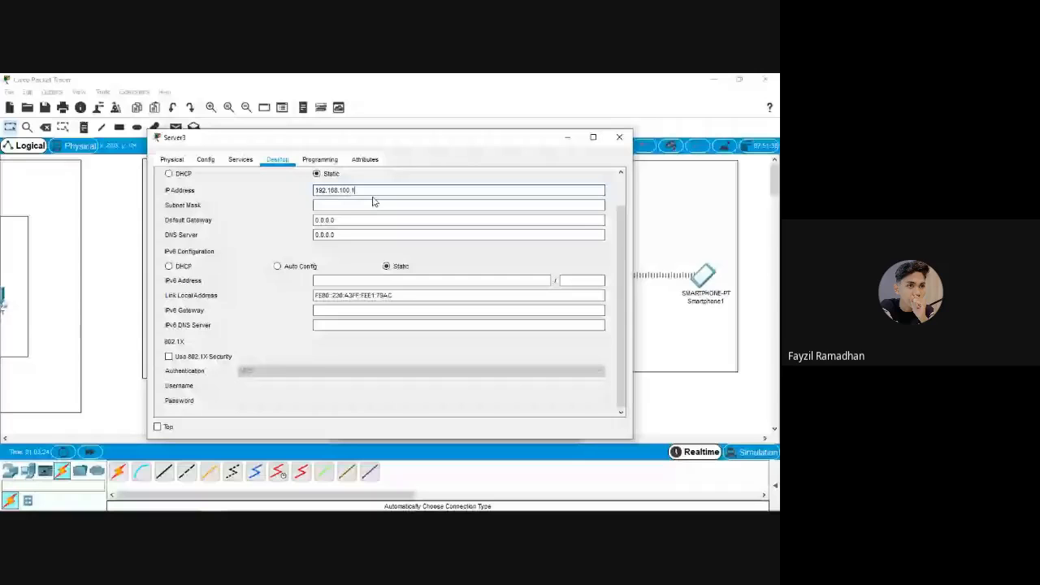
Apply Server3's static address 192.168.100.1 with its default /24 mask
key("Tab")
key("Tab")
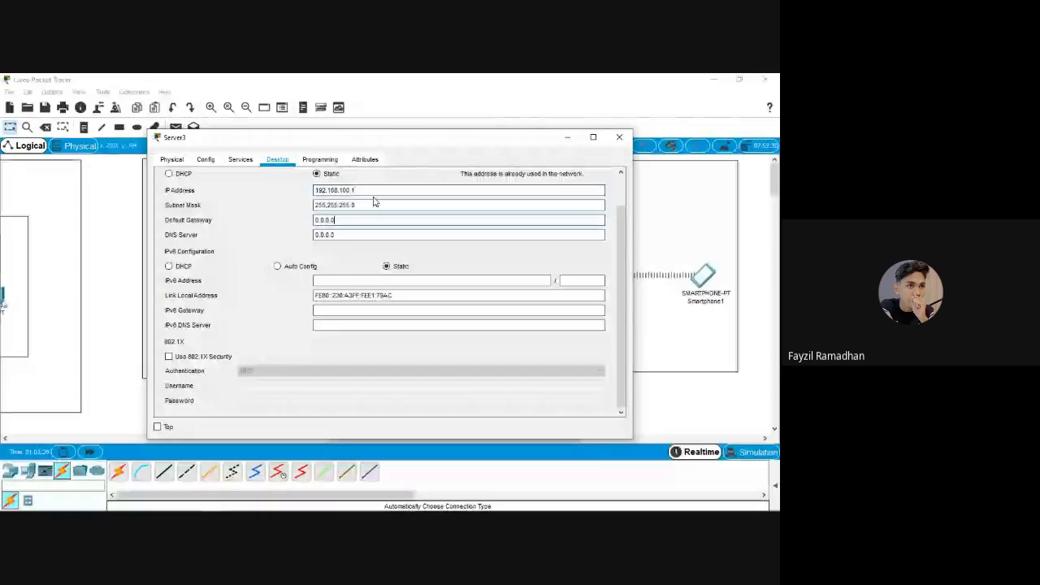
left_click_drag(355, 219, 298, 193)
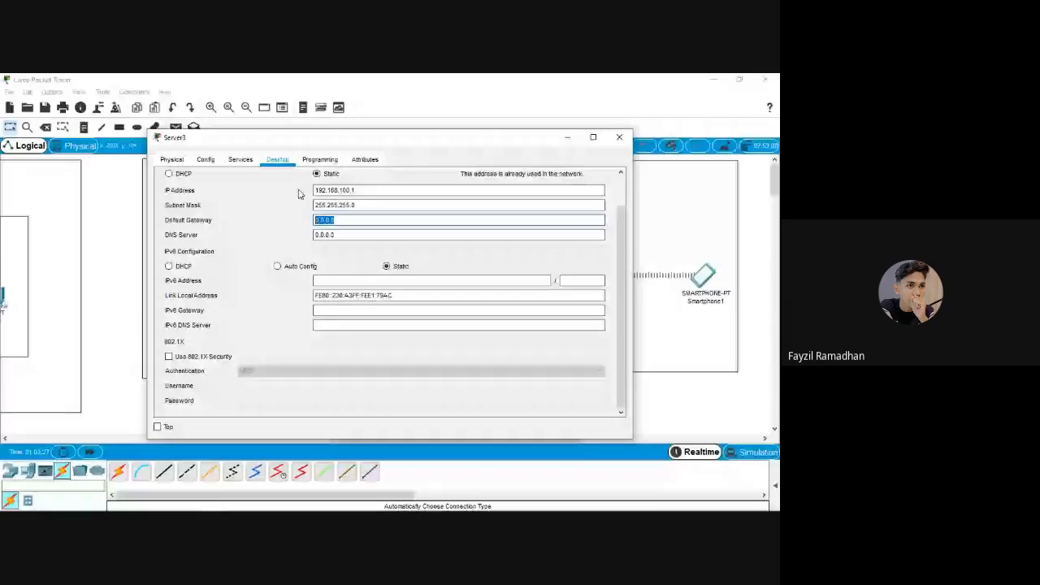
left_click(566, 138)
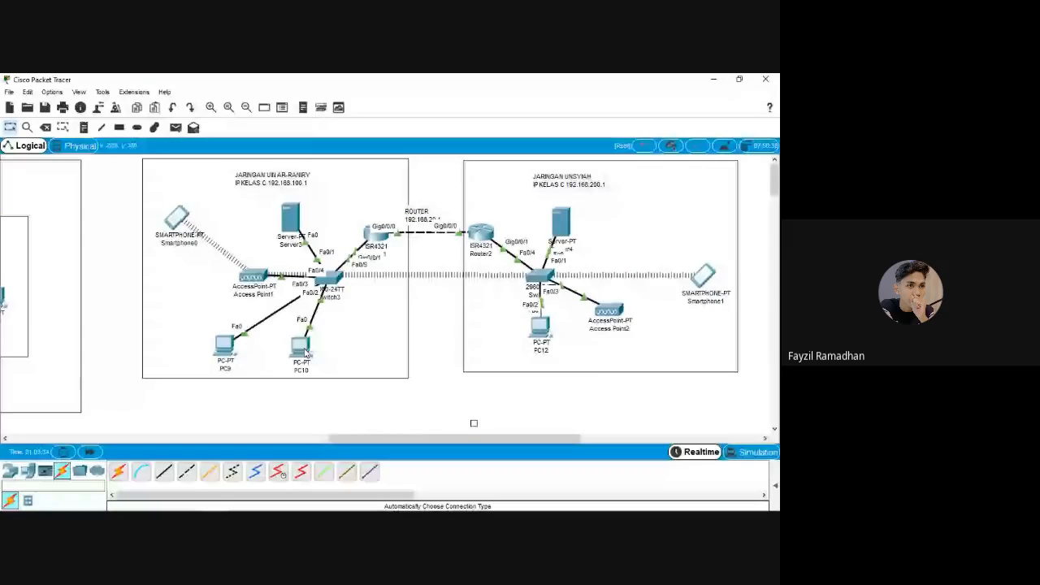
Add canvas notes reading 192.168.100.1 beside Server3 and 192.168.200.1 beside Server4
key("n")
left_click(374, 211)
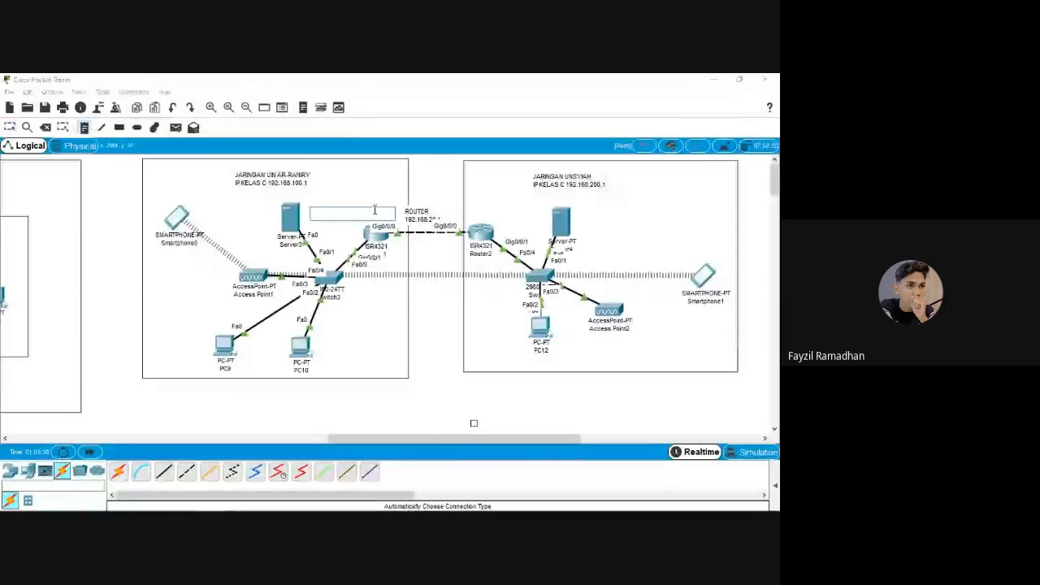
type("192.1")
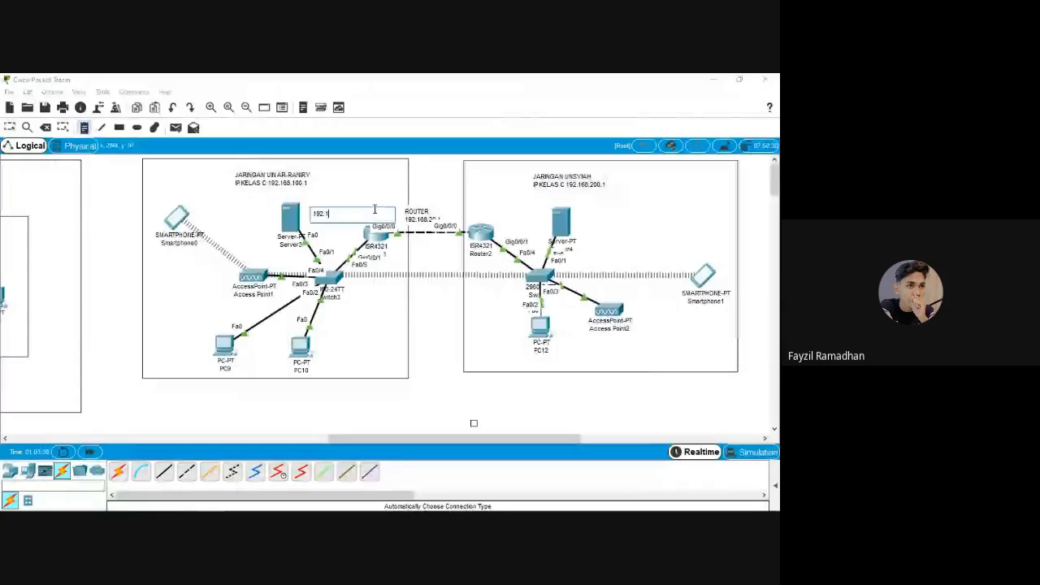
type("68.100.1")
left_click(371, 197)
left_click_drag(331, 214, 325, 218)
left_click(84, 128)
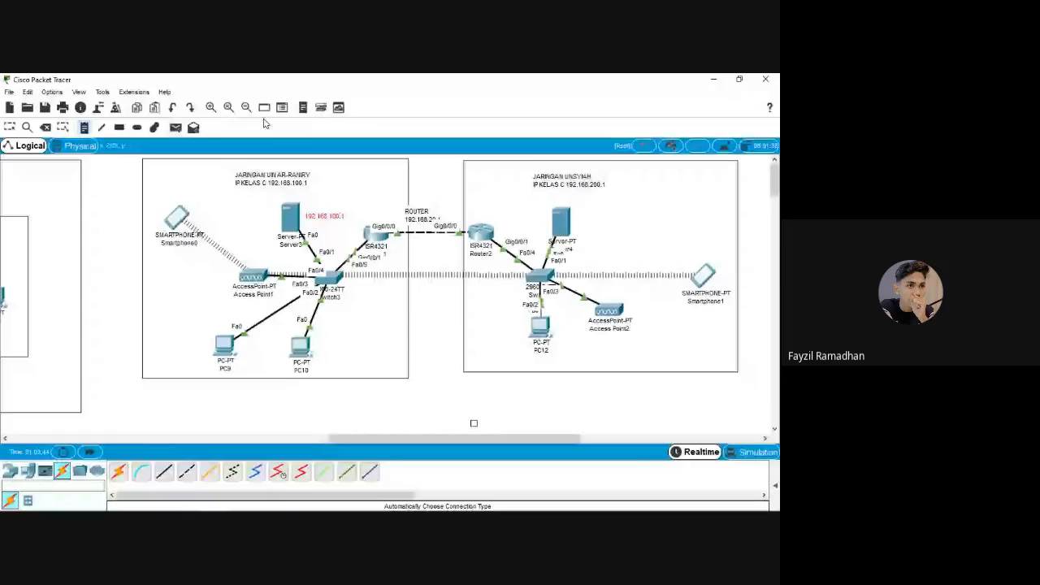
left_click(578, 219)
type("192.168.20")
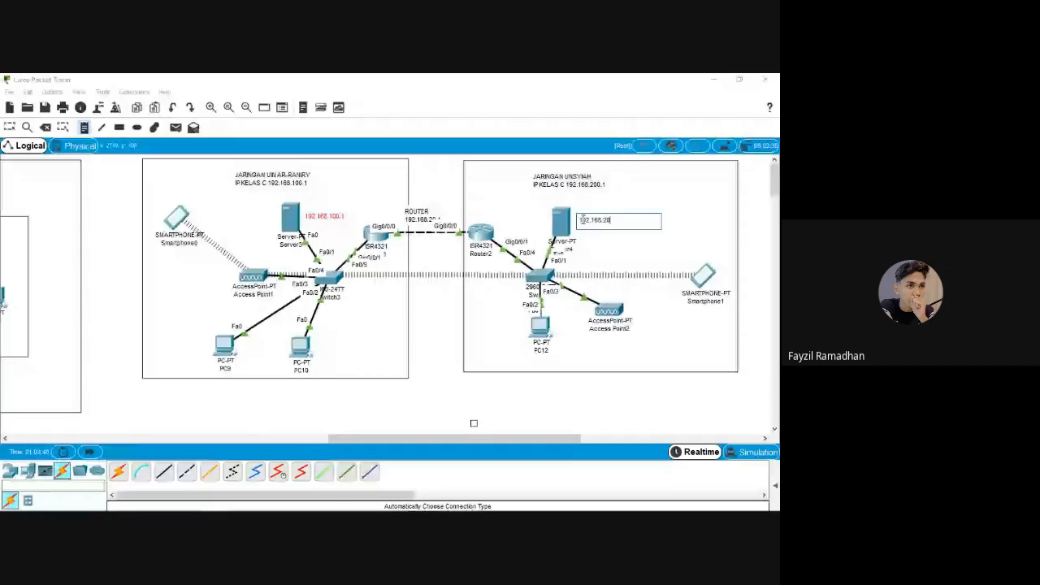
type("0.1")
left_click(607, 230)
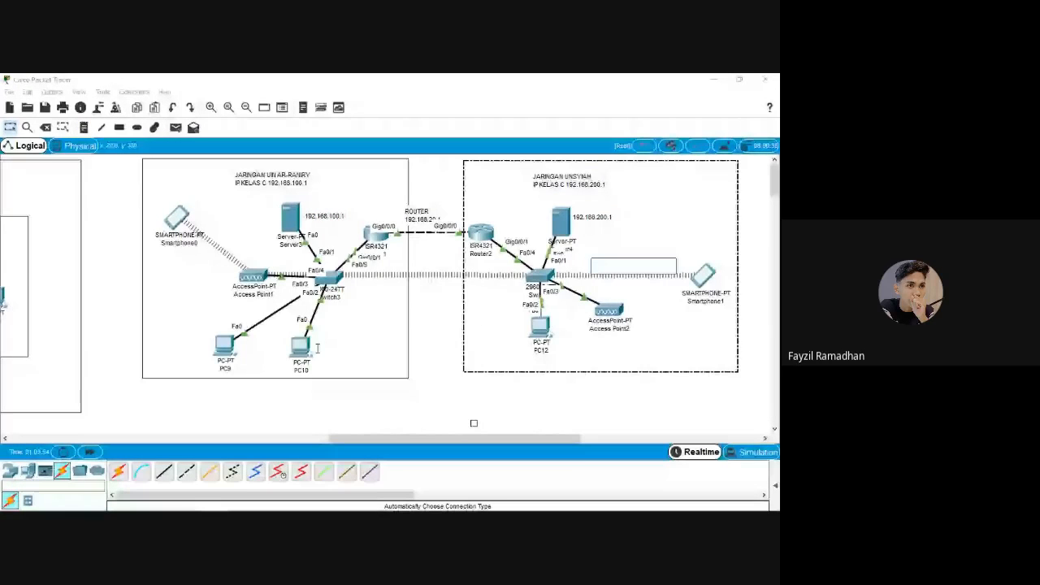
left_click(281, 146)
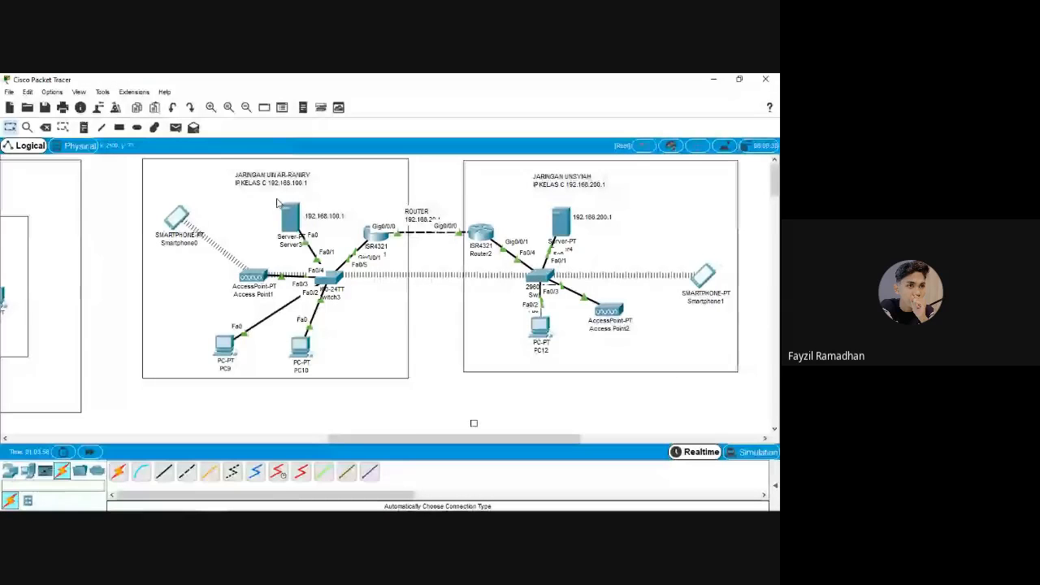
Give PC10 address 192.168.100.2 with mask 255.255.255.0 and gateway 192.168.100.1
left_click(296, 340)
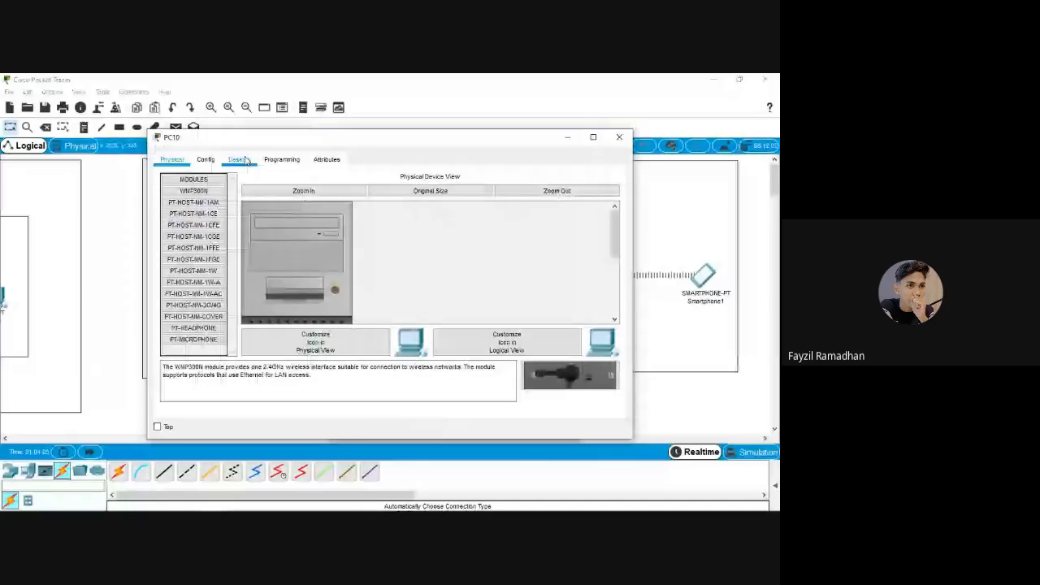
left_click(239, 159)
left_click(366, 191)
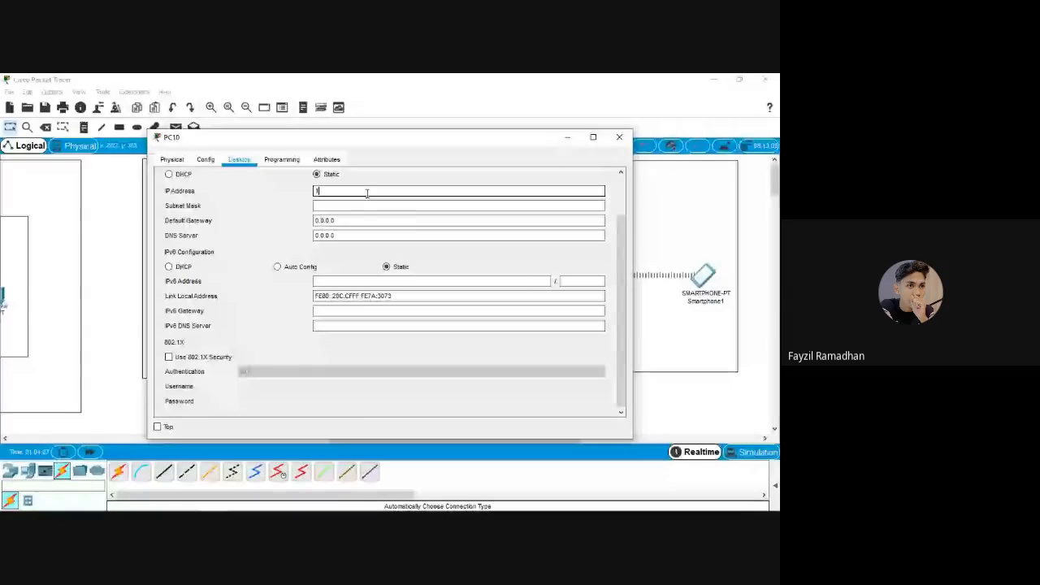
type("192.168.100.2")
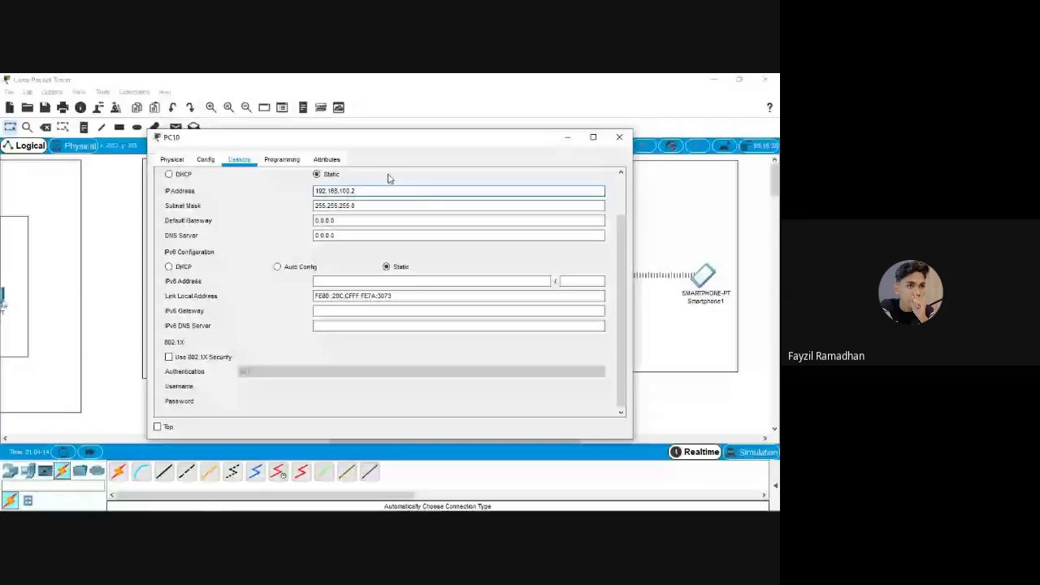
key("Tab")
key("Tab")
left_click_drag(453, 146, 238, 221)
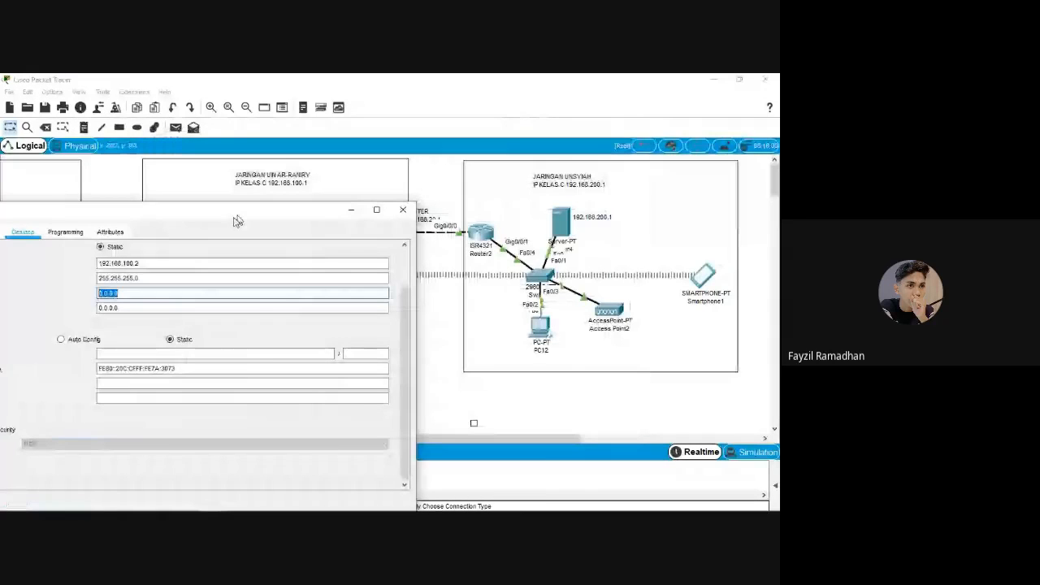
left_click_drag(238, 222, 359, 336)
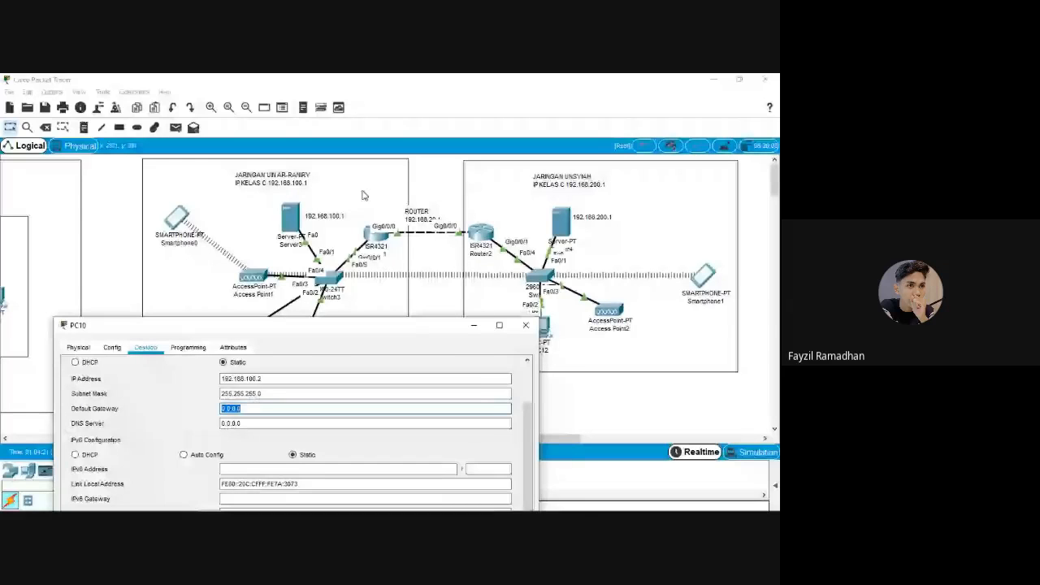
left_click_drag(322, 326, 357, 205)
type("192.168.100")
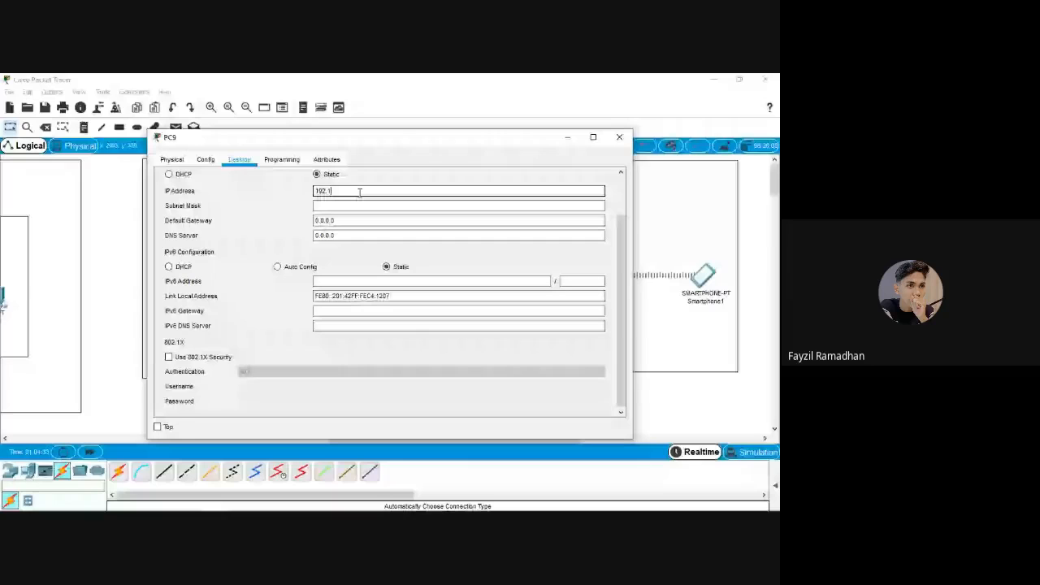
Give PC9 address 192.168.100.3, mask 255.255.255.0 and gateway 192.168.100.1
type("68.100.3")
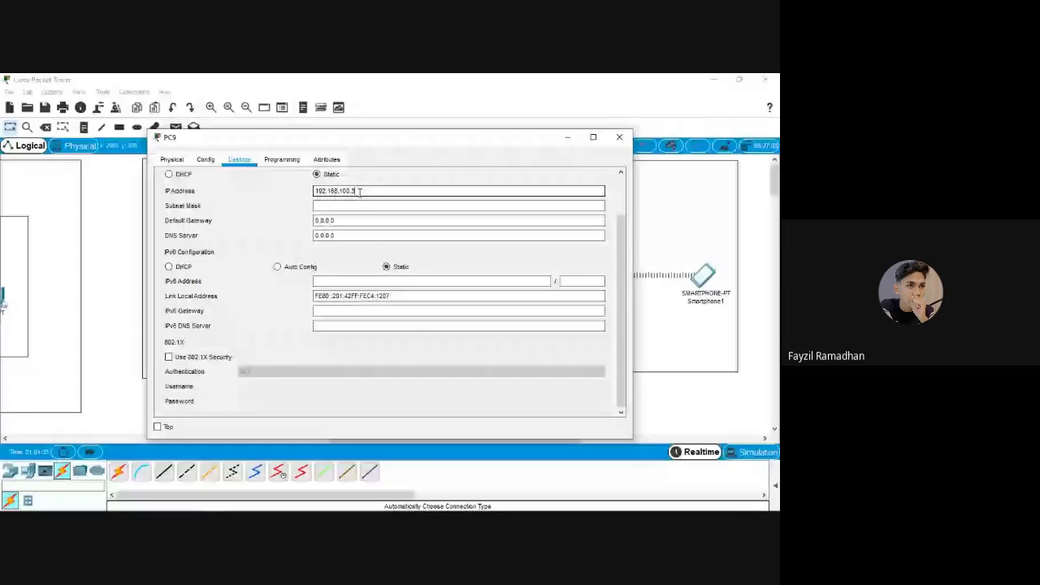
left_click(358, 207)
left_click(355, 222)
type("192.168.100.1")
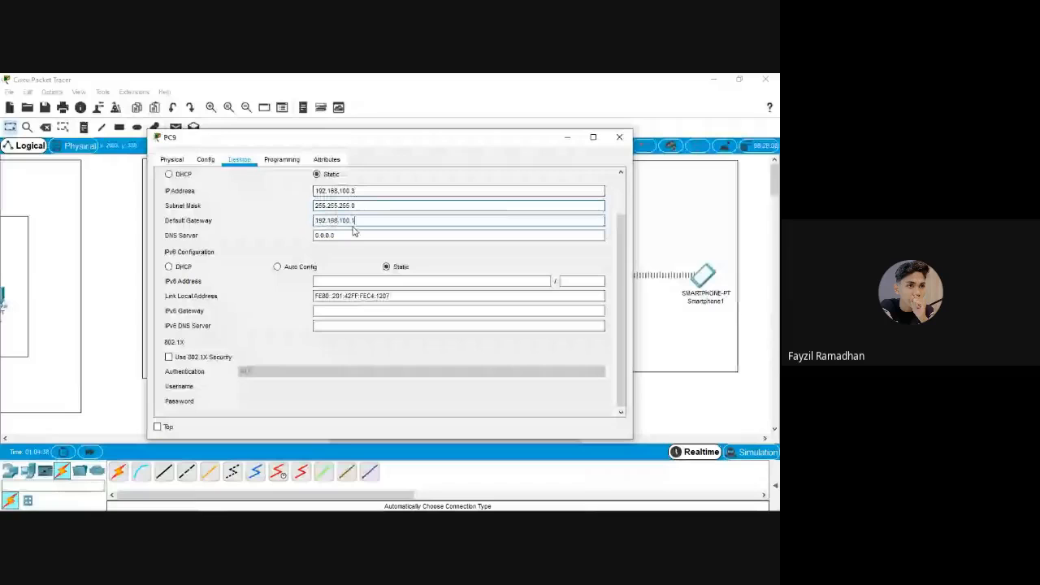
left_click(619, 138)
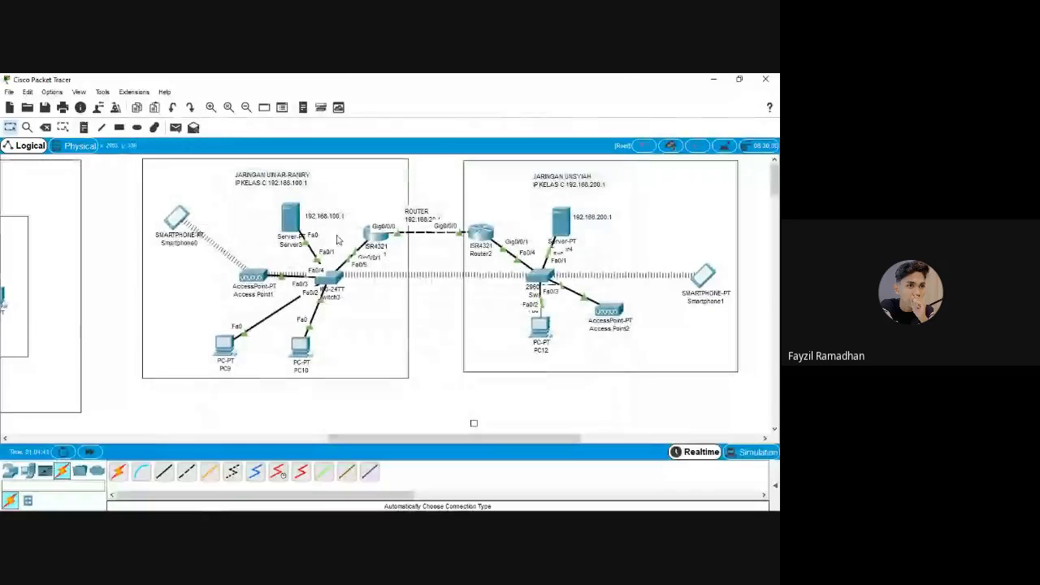
Open PC10's device window to check it, then close it
mouse_move(302, 357)
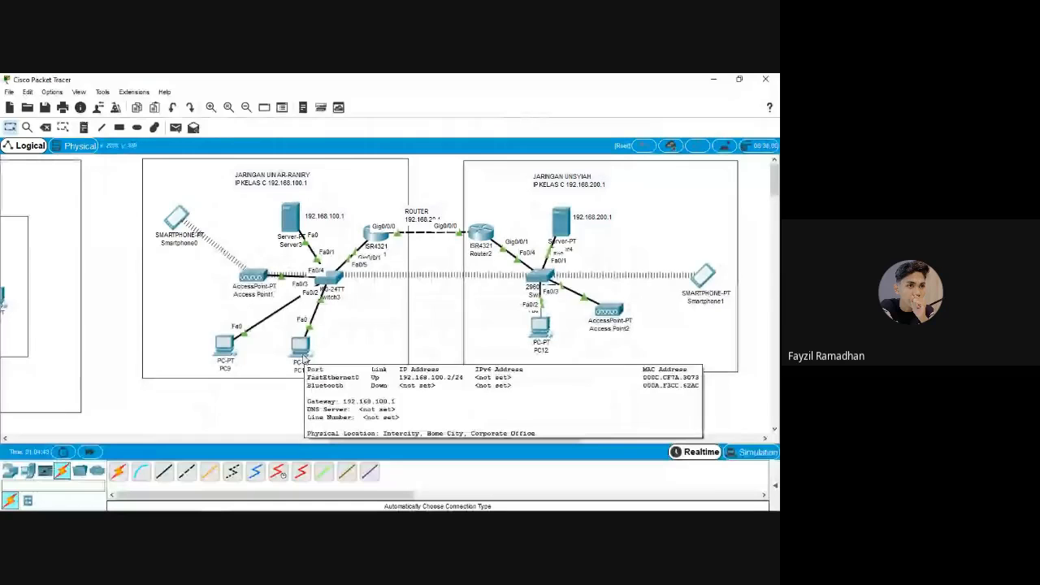
left_click(303, 358)
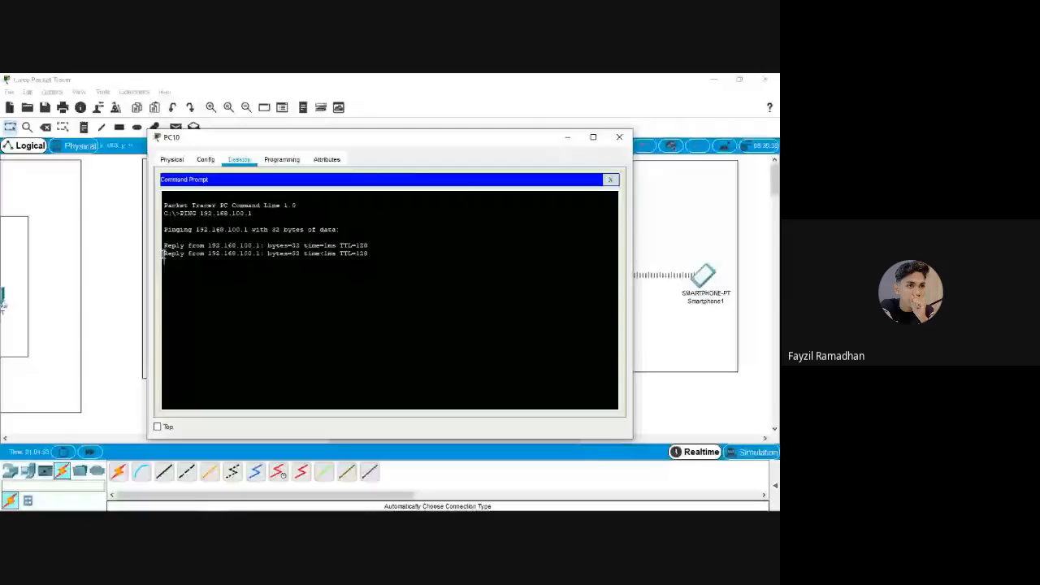
left_click(620, 137)
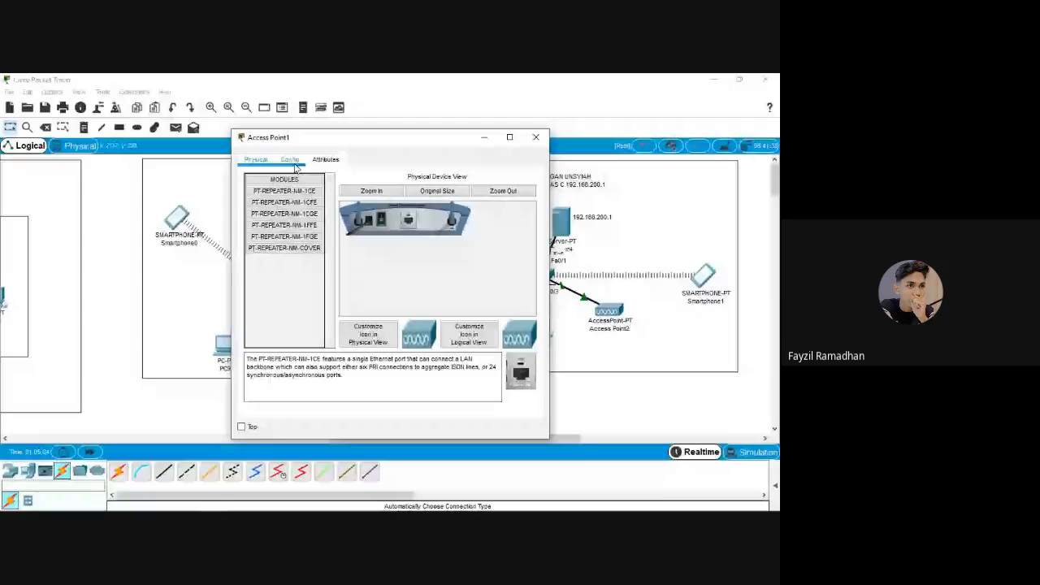
Give Access Point1's Port 1 the SSID 'wifi-un' and WPA2-PSK with a pass phrase
left_click(296, 162)
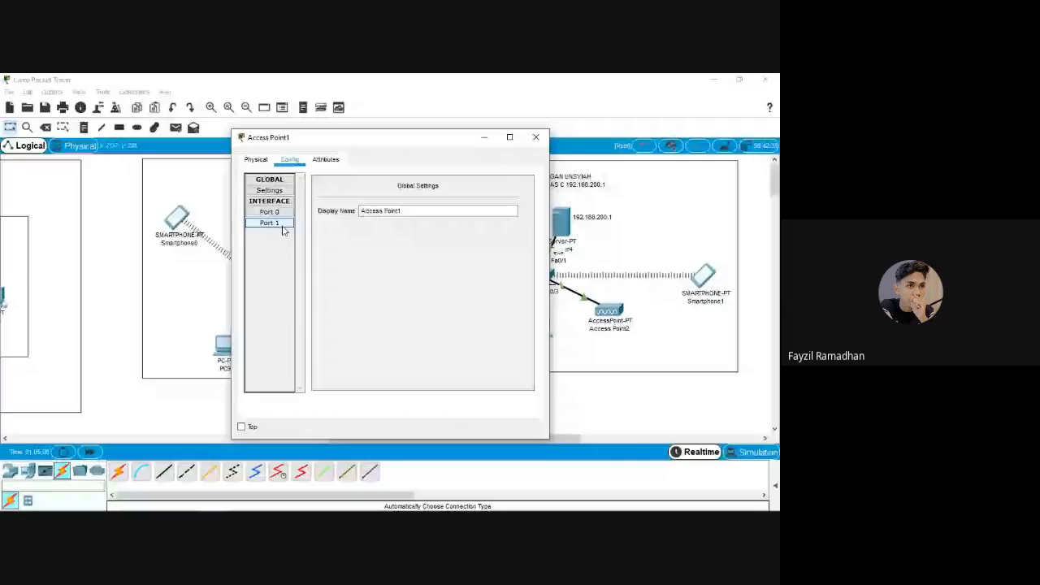
left_click(283, 228)
type("w")
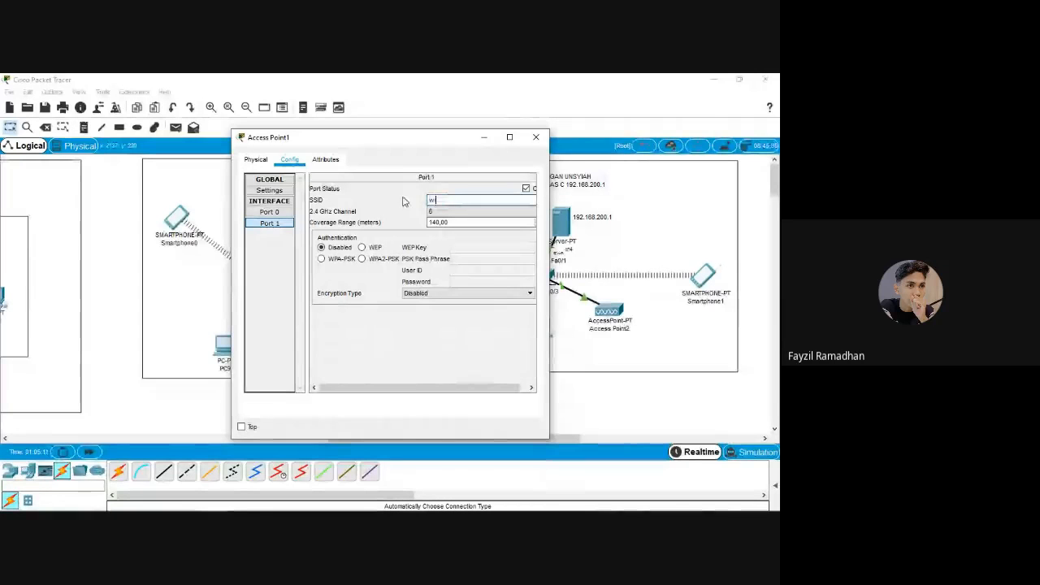
type("ifi-un")
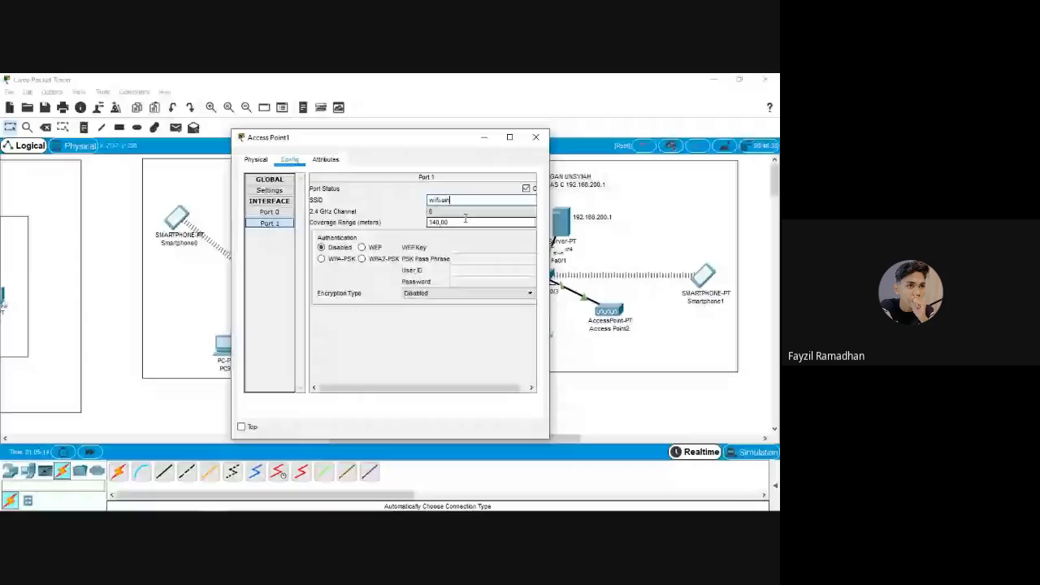
left_click(362, 259)
left_click(471, 259)
type("1")
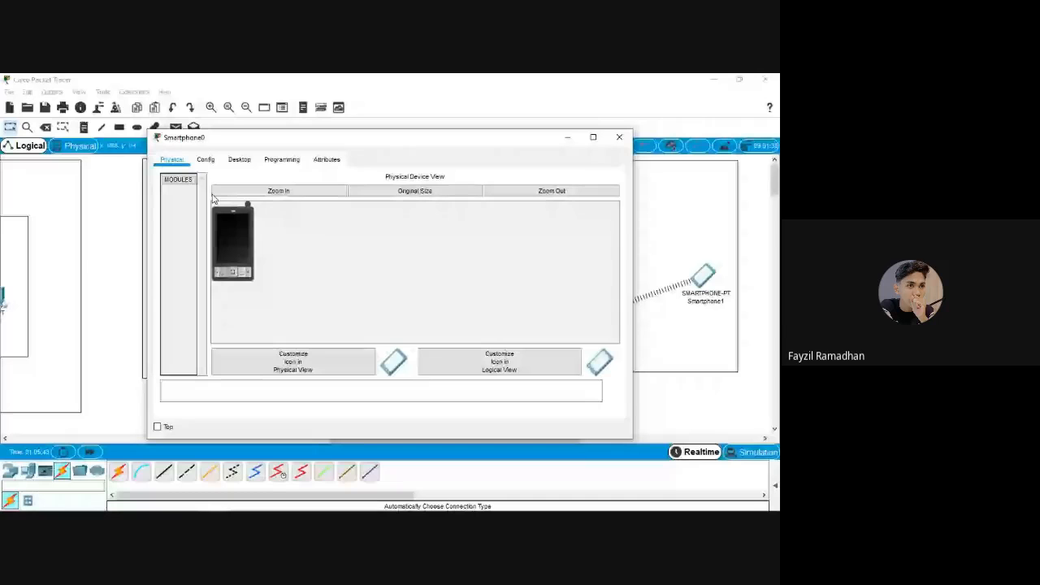
Set Smartphone0's Wireless0 to SSID wifi-uin with WPA2-PSK and AES, and switch it to Static
left_click(206, 159)
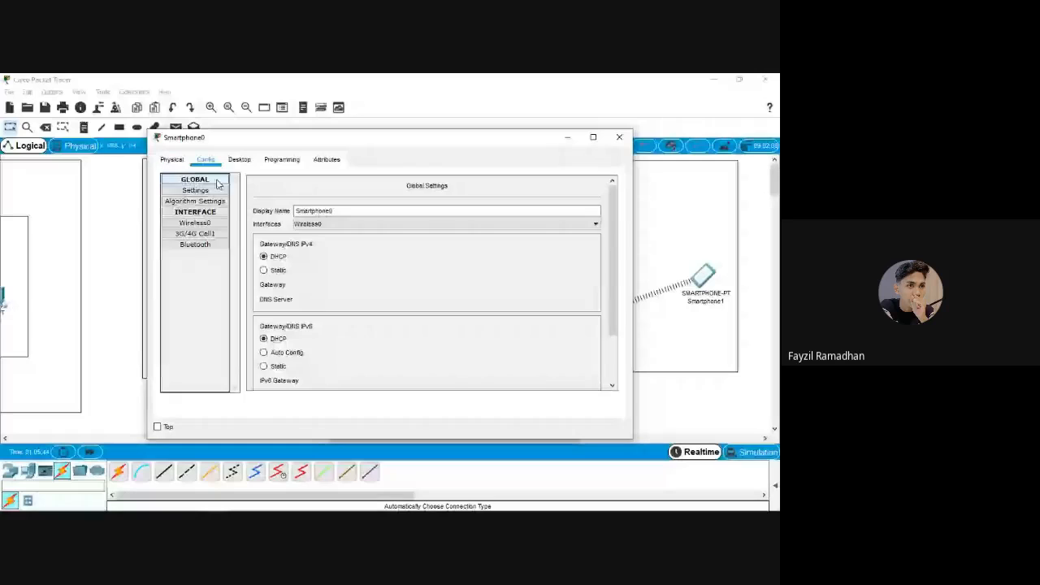
left_click(195, 223)
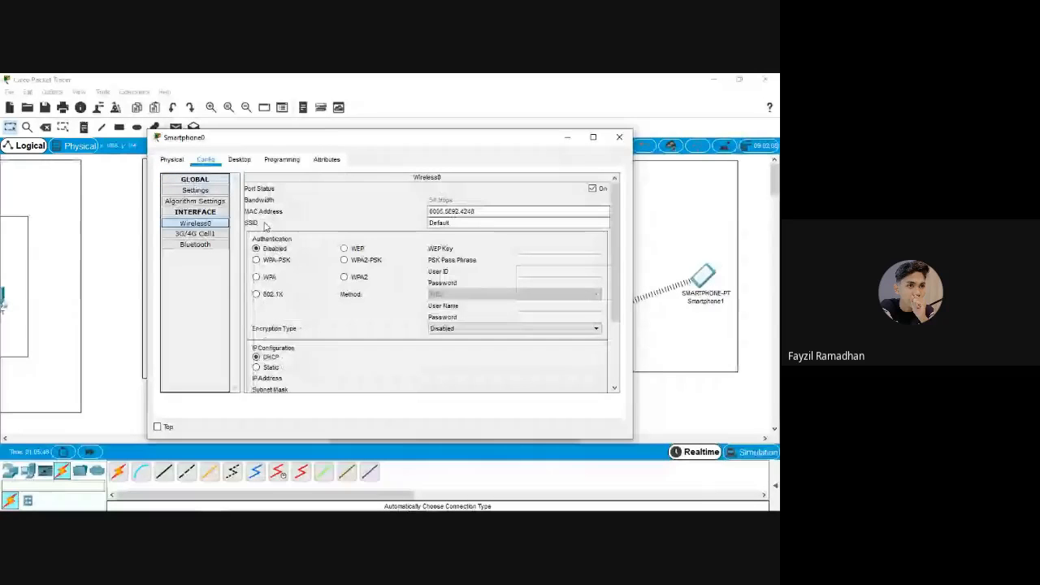
left_click(466, 220)
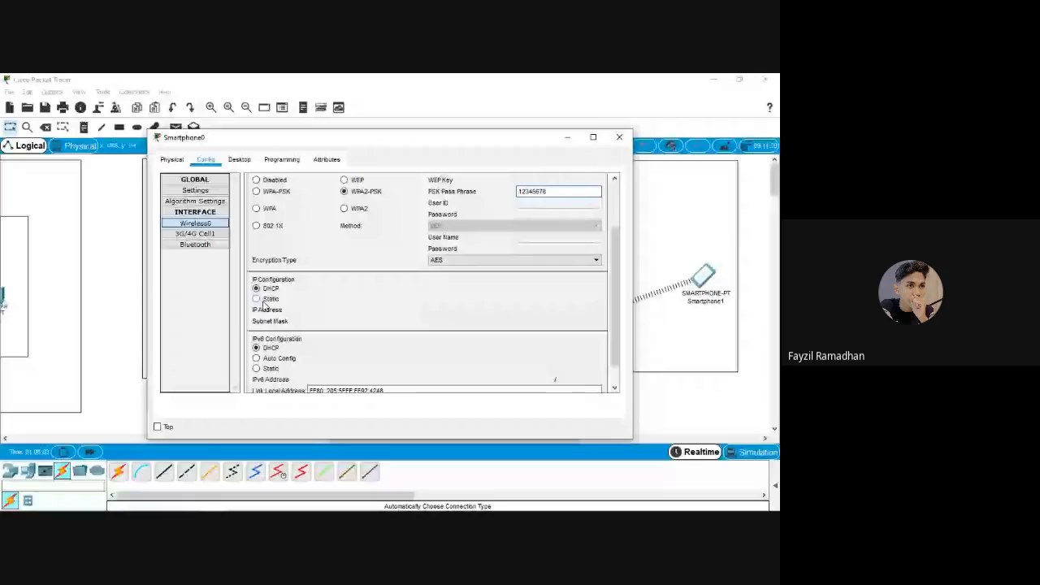
left_click(257, 299)
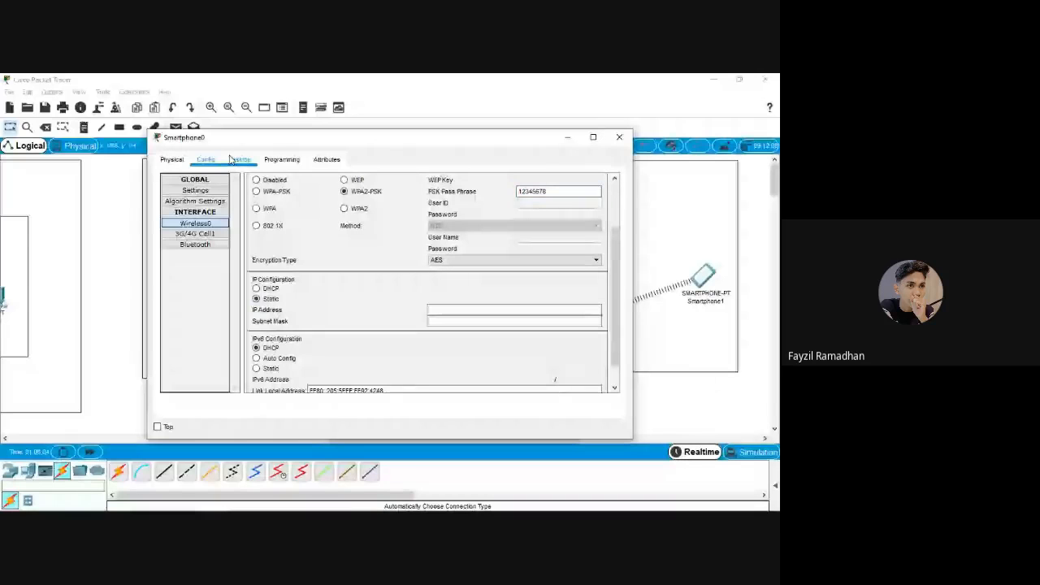
left_click(236, 159)
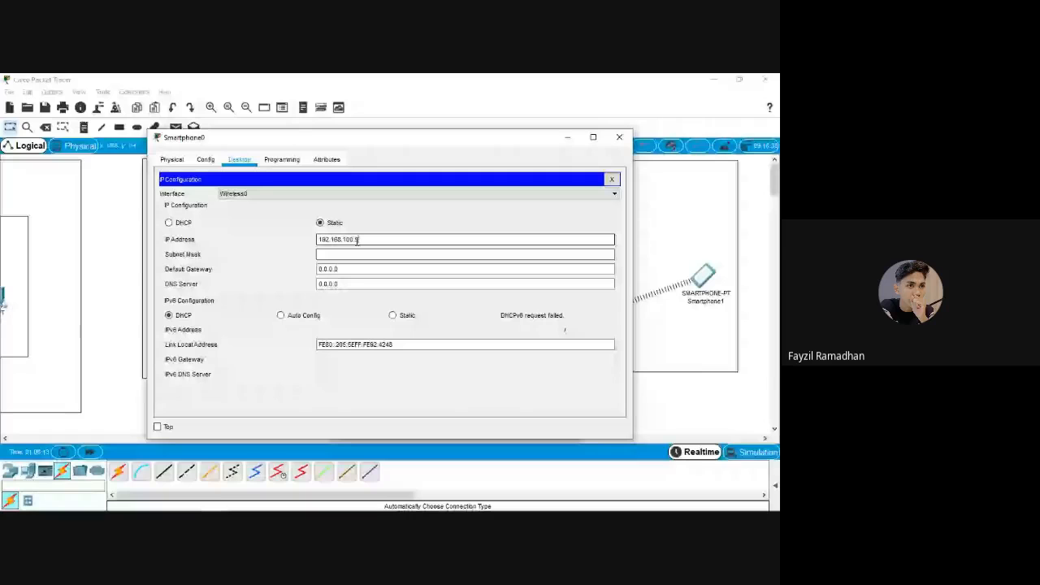
Enter Smartphone0's IP 192.168.100.4 and gateway 192.168.100.1, retyping over the leftover 0.0.0.0
key("BackSpace")
type("4")
left_click(353, 254)
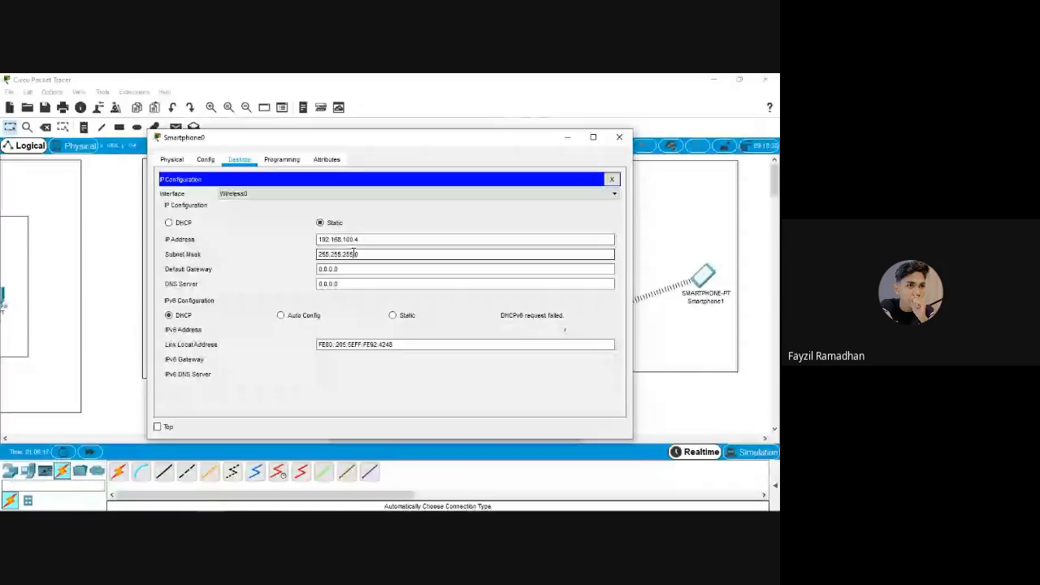
key("Tab")
type("1")
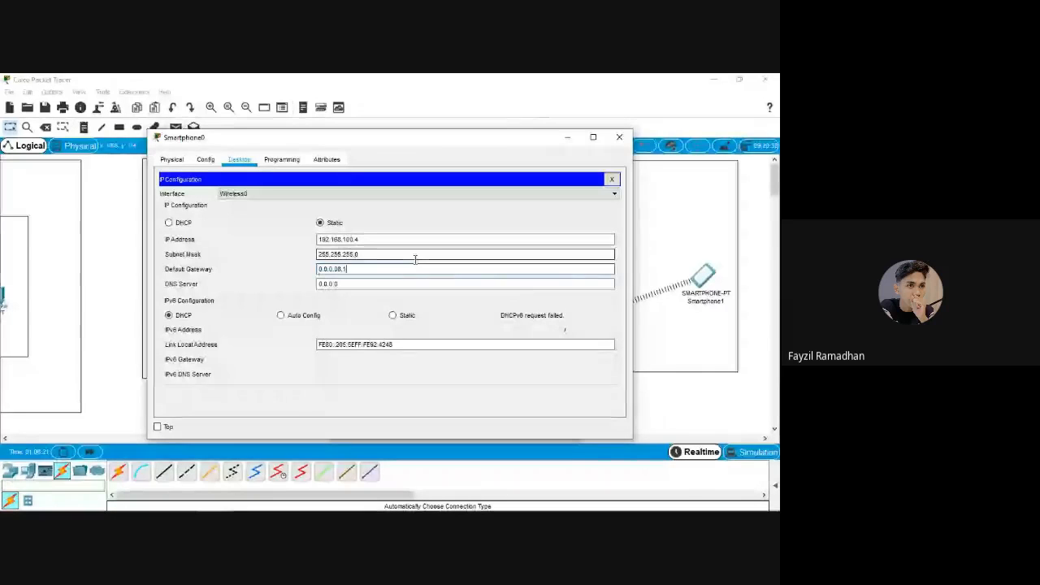
type("92.168.100.1")
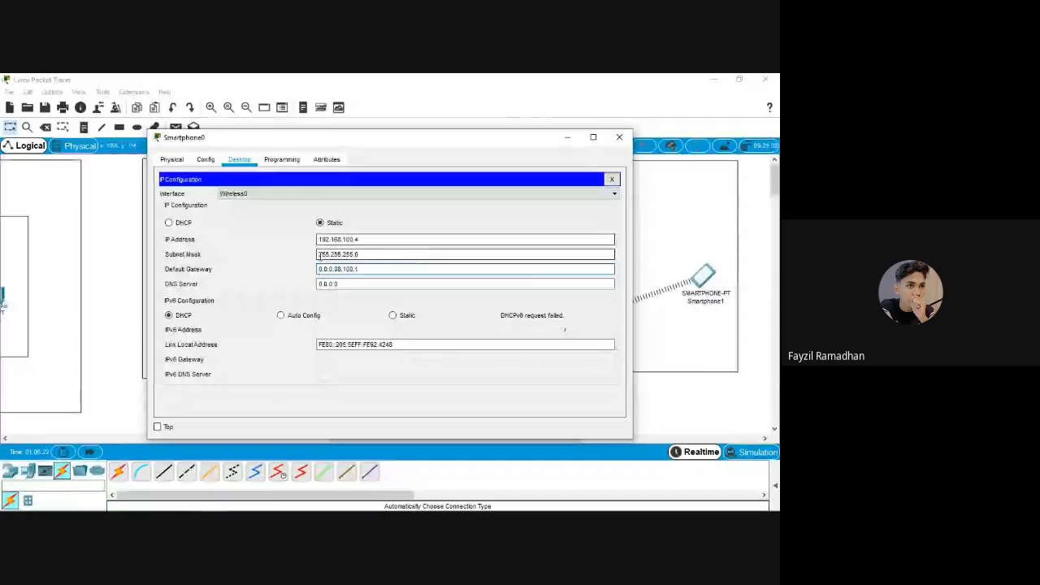
left_click_drag(337, 269, 312, 270)
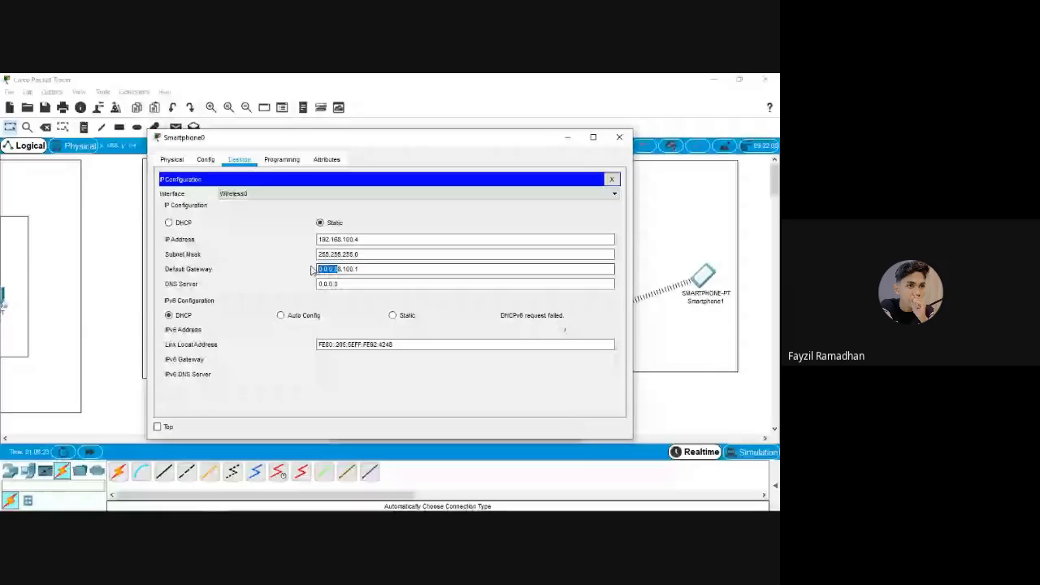
type("192.16")
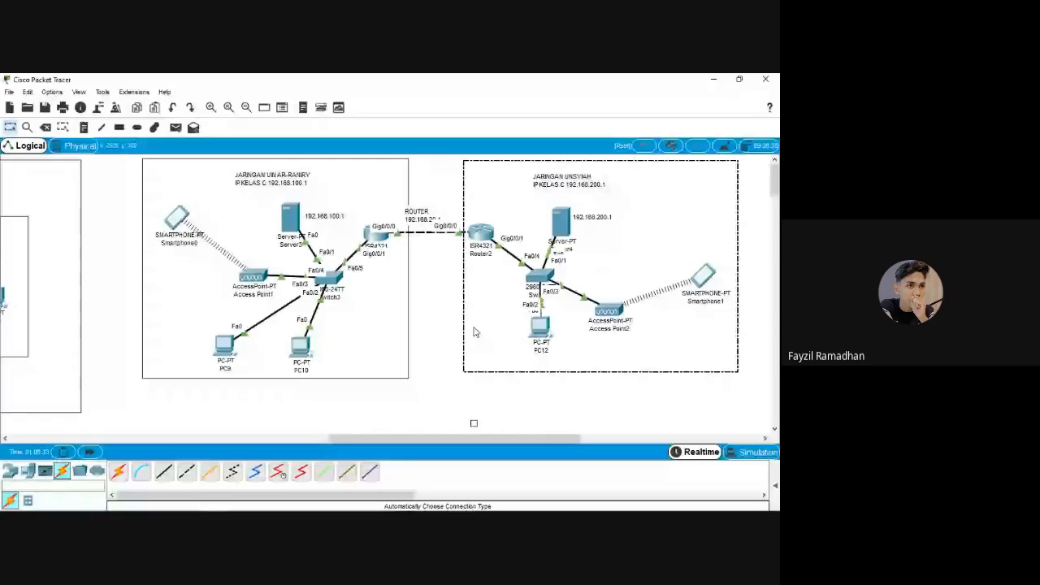
left_click(248, 276)
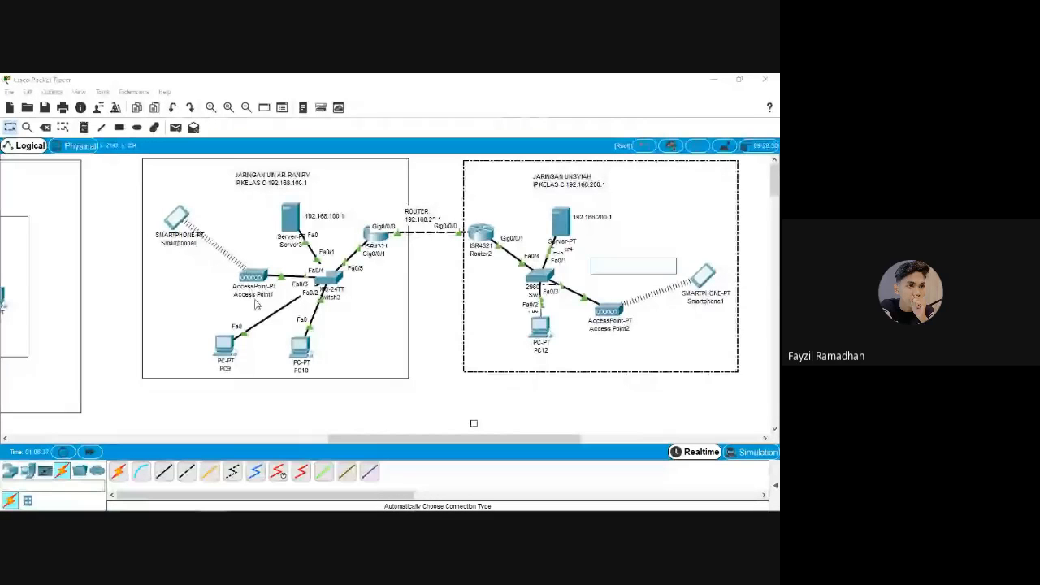
left_click(179, 220)
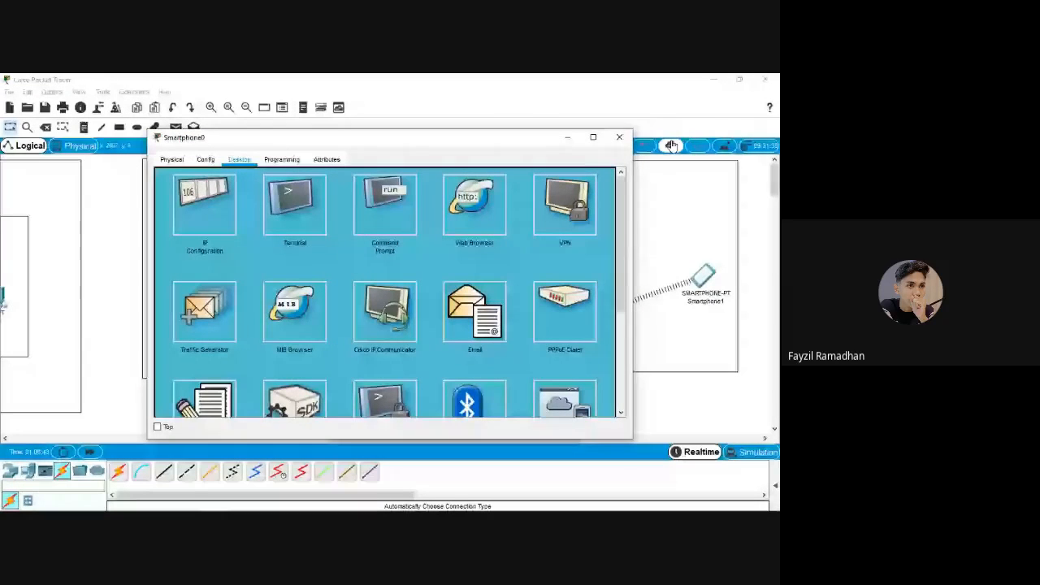
left_click(620, 137)
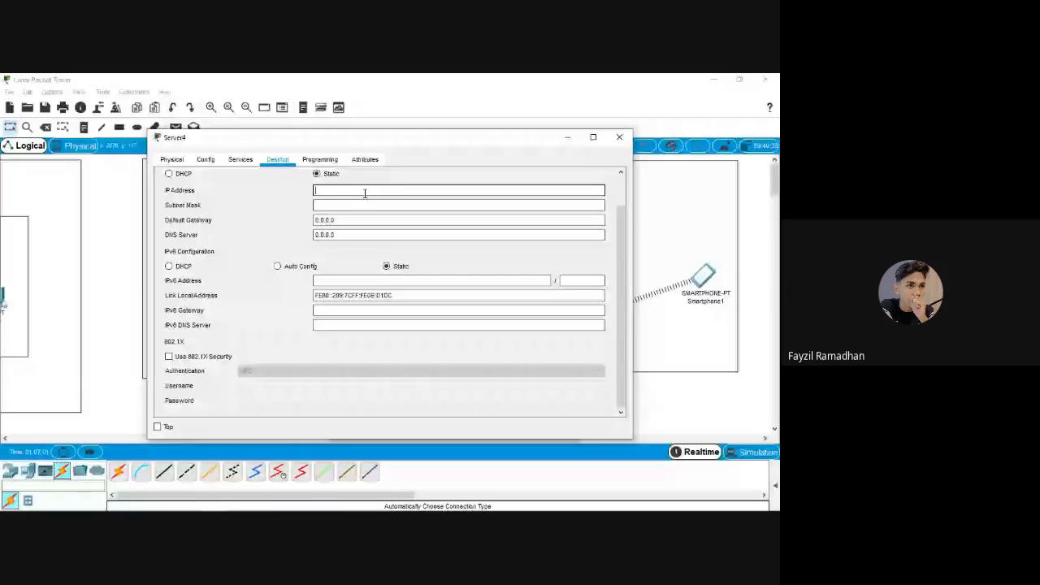
Set Server4 to 192.168.200.1, mask 255.255.255.0, gateway 192.168.200.1, and close its window
type("192.168.200.1")
key("Tab")
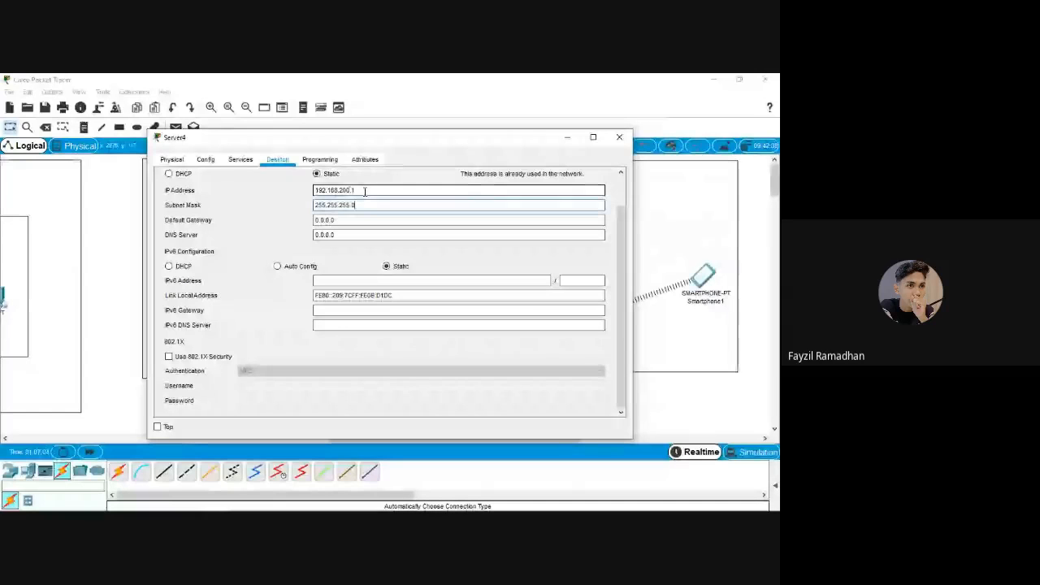
key("Tab")
type("192")
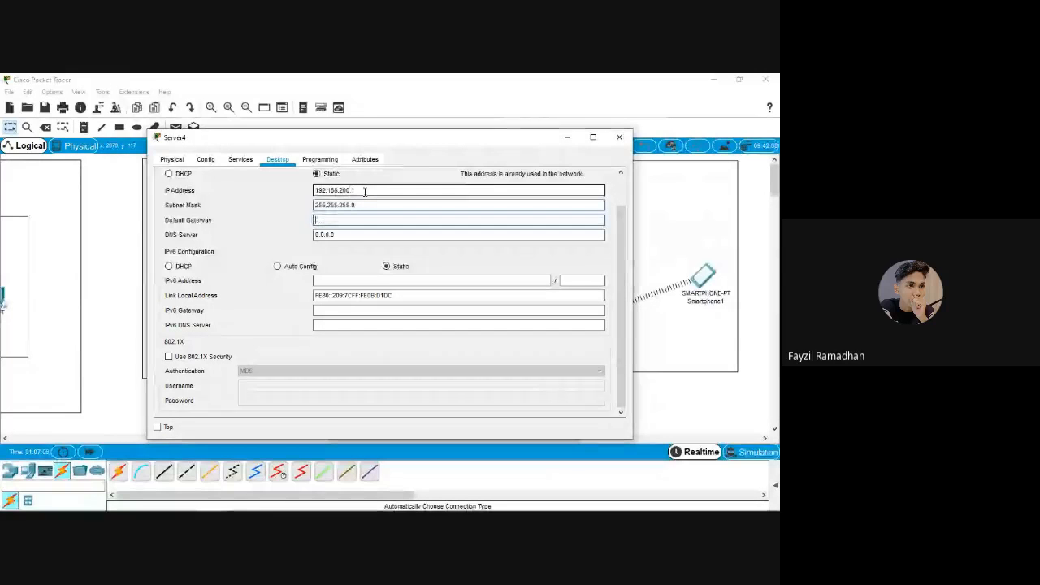
type(".168.200.1")
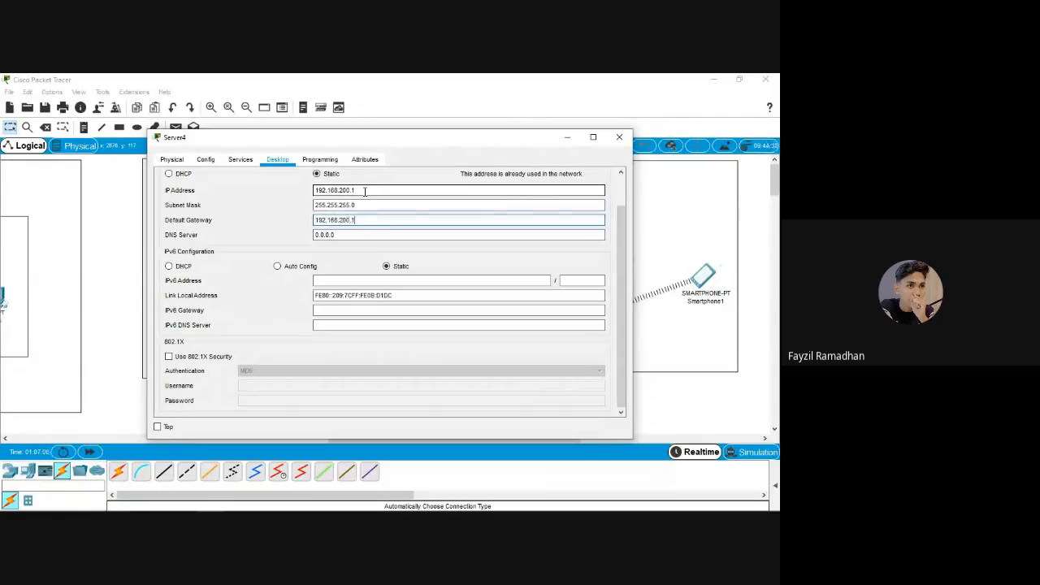
left_click_drag(377, 220, 315, 220)
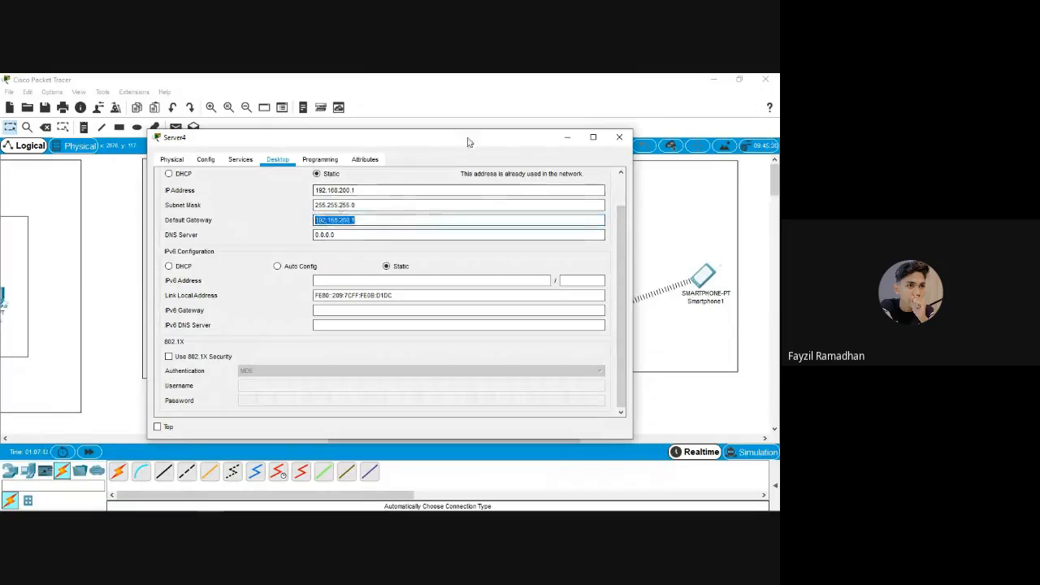
left_click_drag(467, 142, 433, 266)
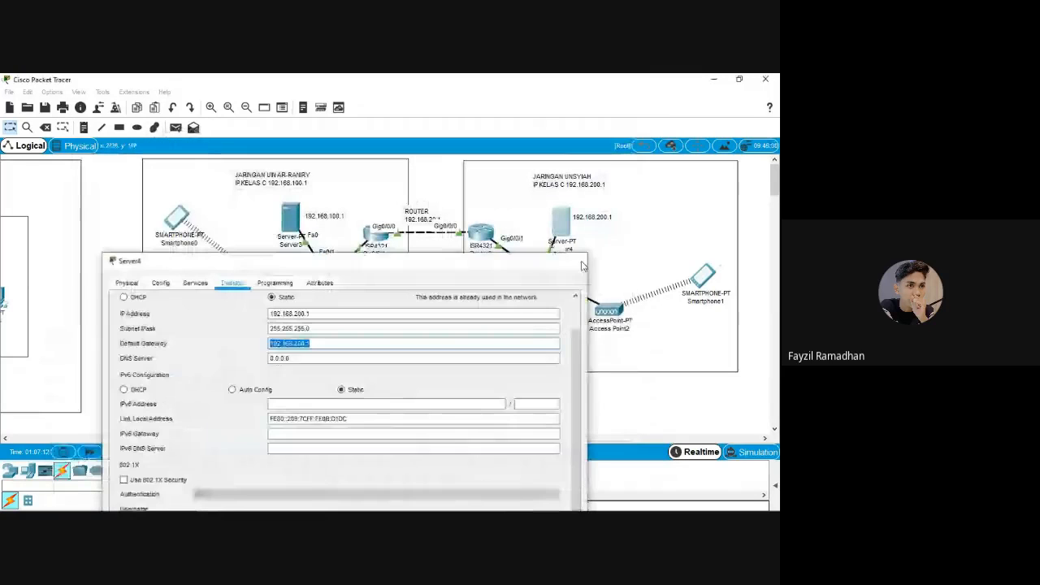
left_click(583, 264)
Confirm Router2's GigabitEthernet0/0/1 address is 192.168.200.1, matching the server's gateway
left_click(485, 233)
left_click(283, 288)
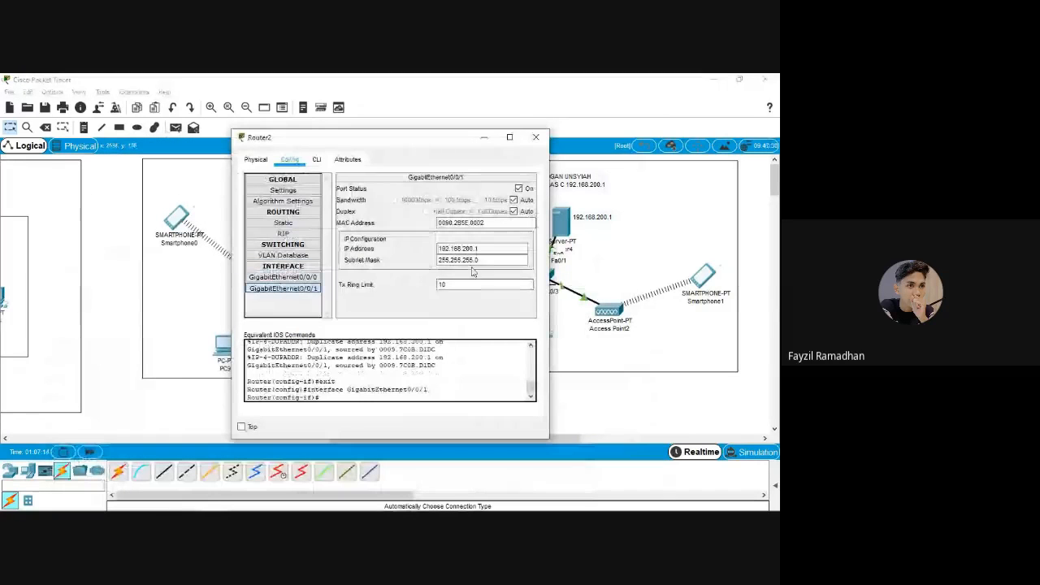
left_click_drag(483, 249, 423, 254)
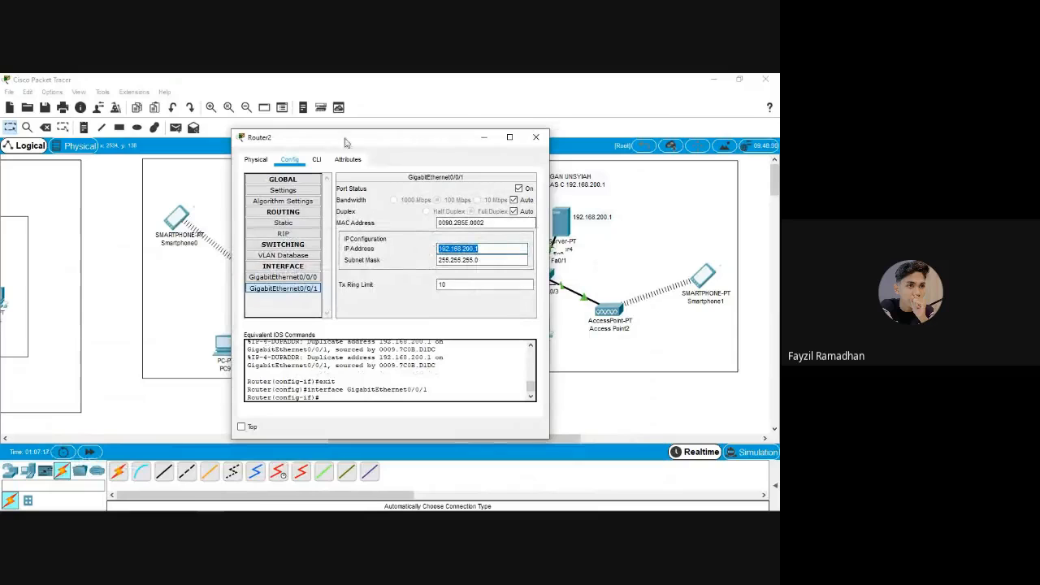
left_click(536, 137)
left_click(641, 230)
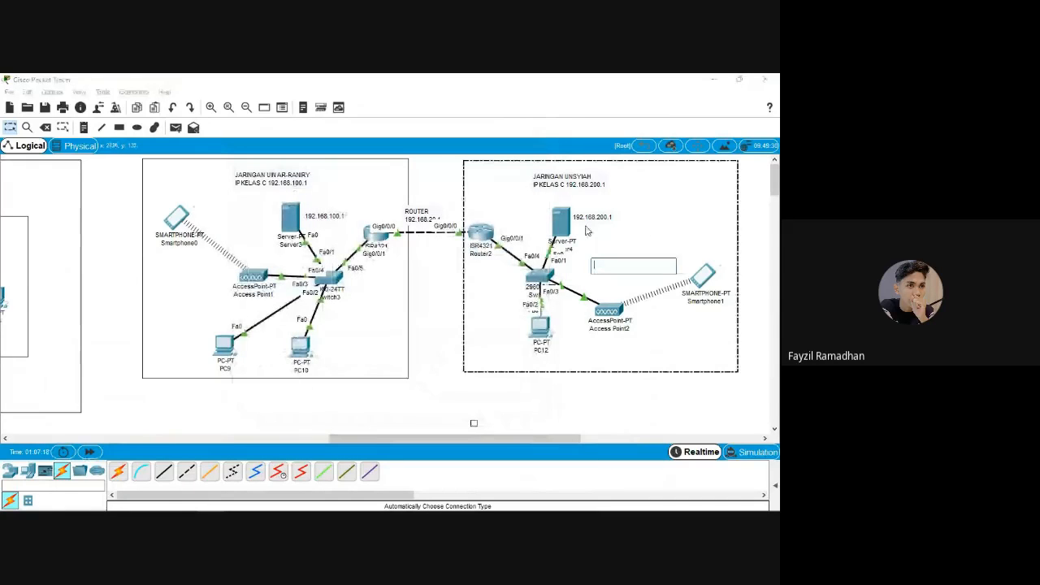
Enter PC12's address 192.168.200.2, mask 255.255.255.0 and gateway 192.168.200.1, then close it
left_click(586, 230)
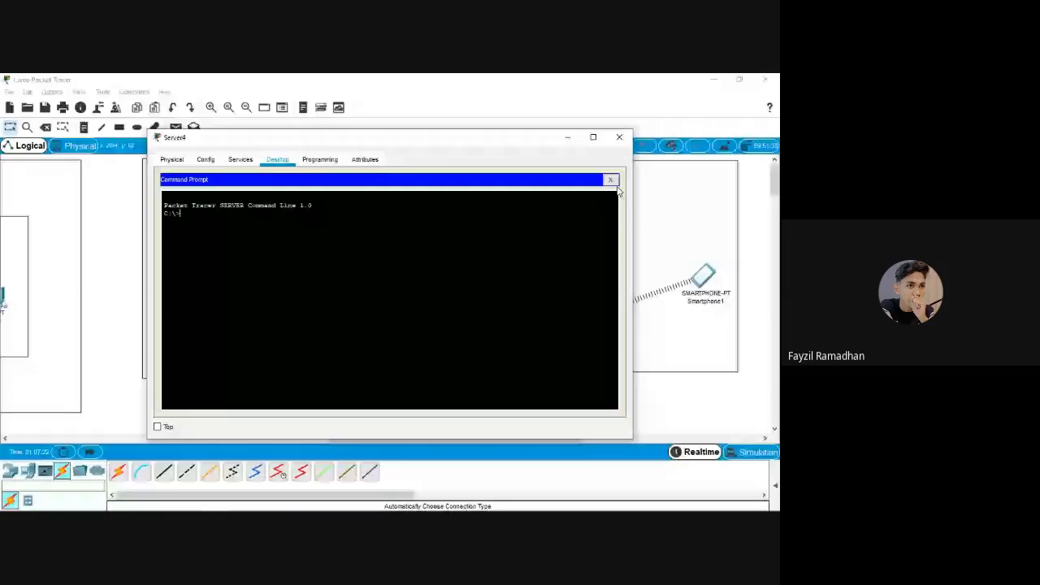
left_click(611, 179)
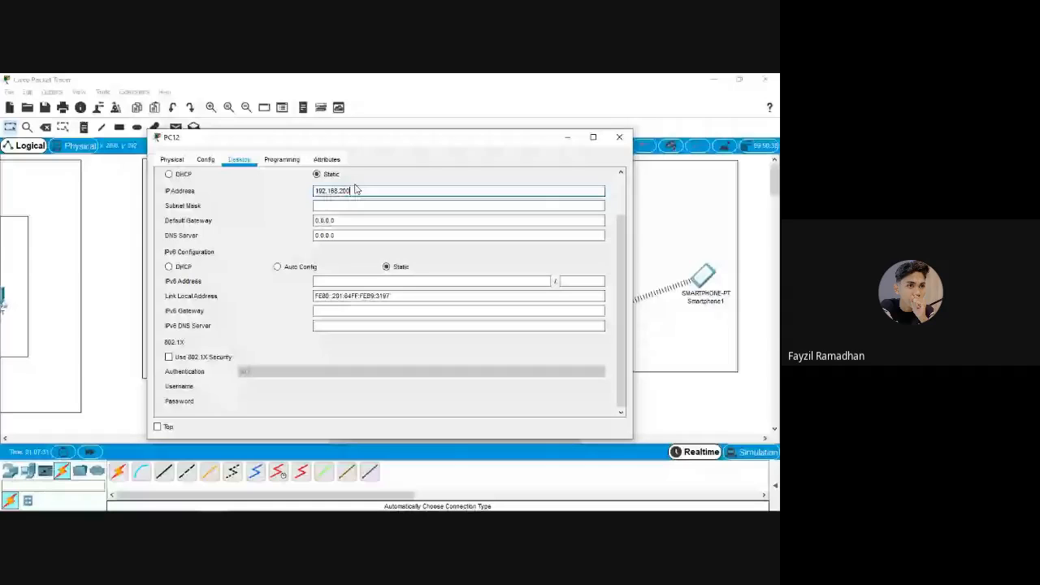
type(".2")
key("Tab")
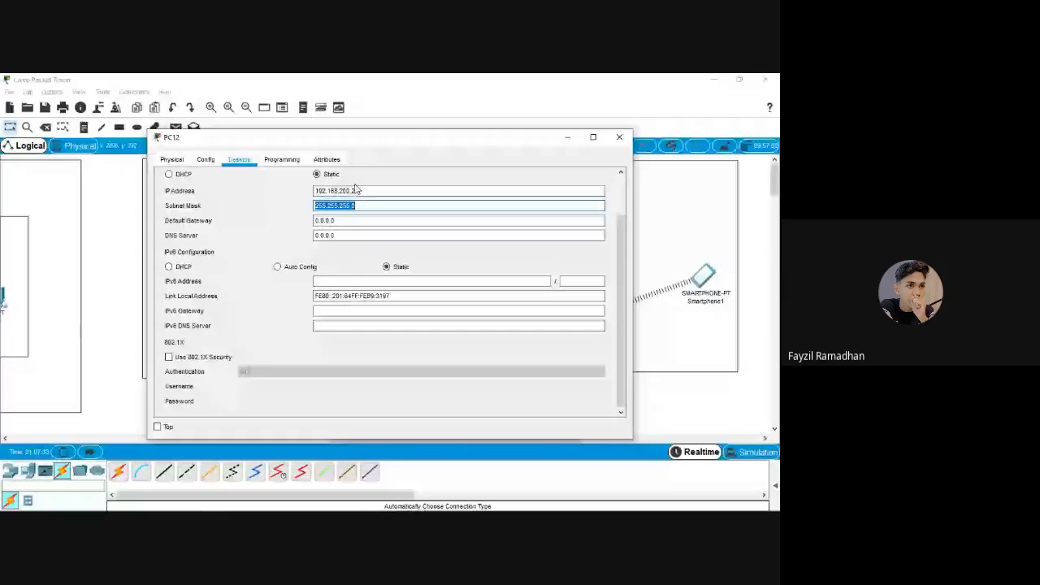
key("Tab")
type("192.168.200.1")
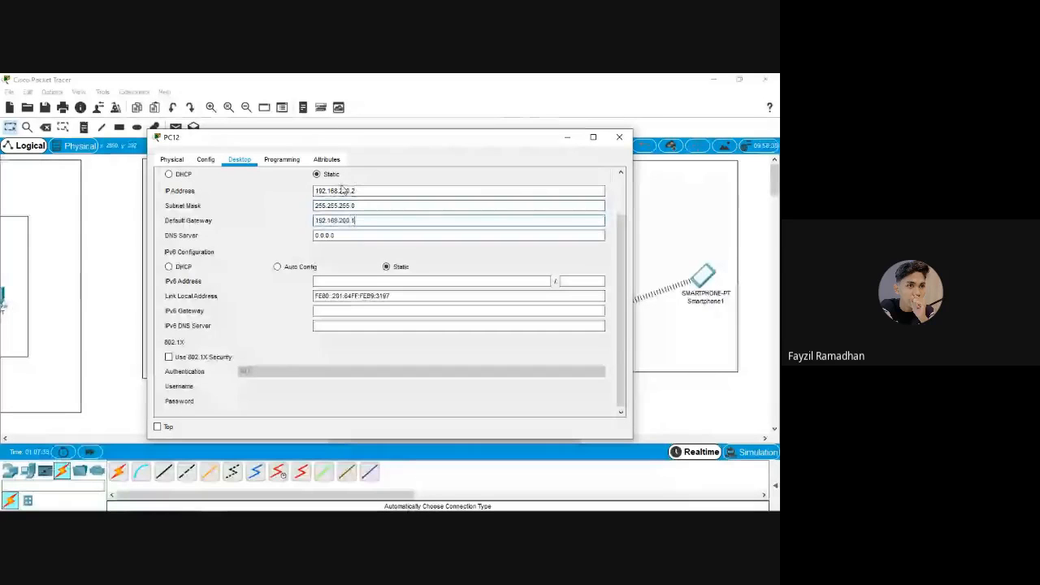
left_click_drag(351, 191, 634, 228)
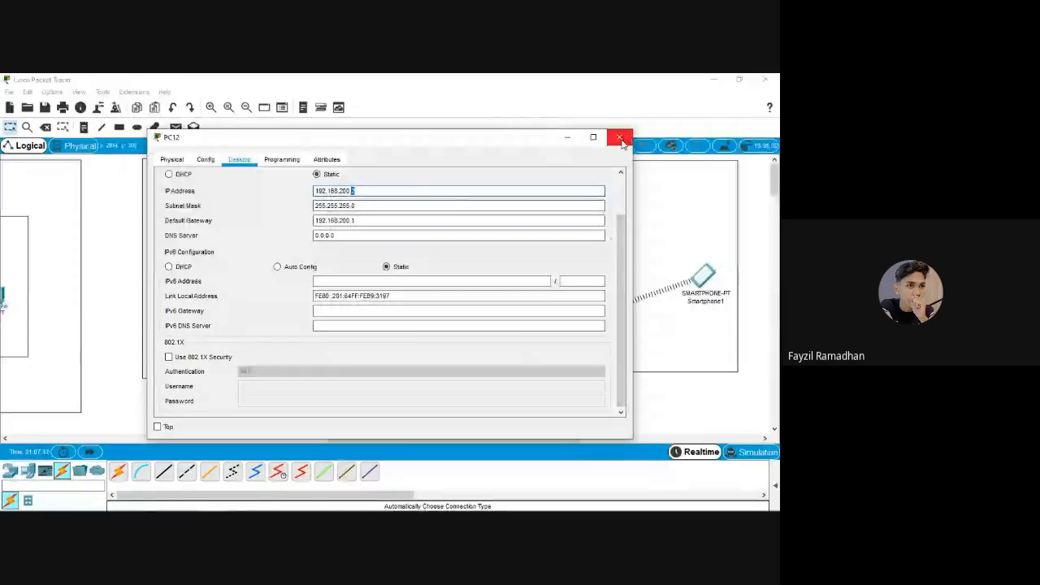
left_click(619, 138)
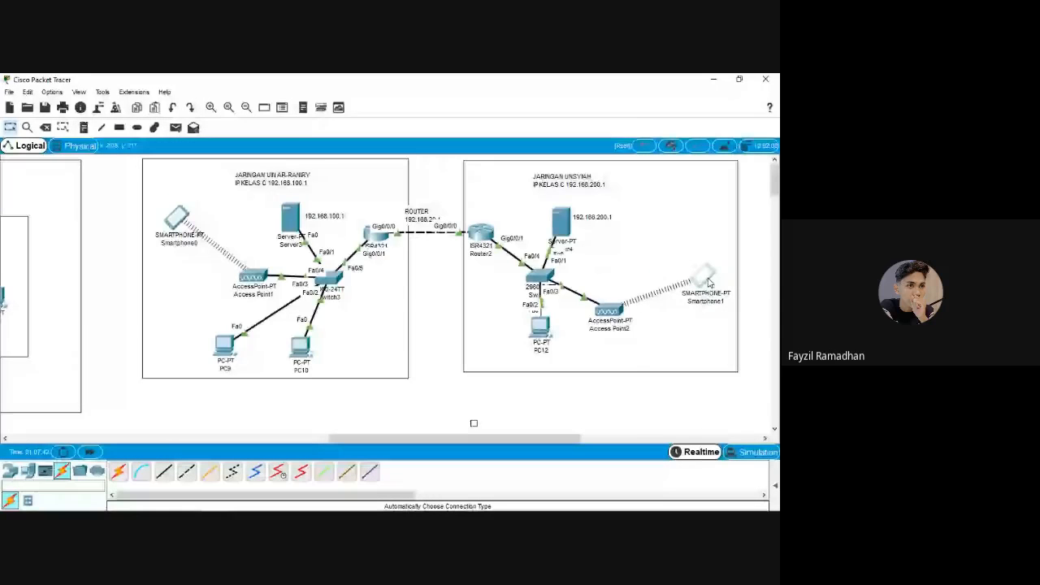
Set Access Point2's Port 1 SSID to wifi-unsyiah with WPA2-PSK and a pass phrase
left_click(707, 279)
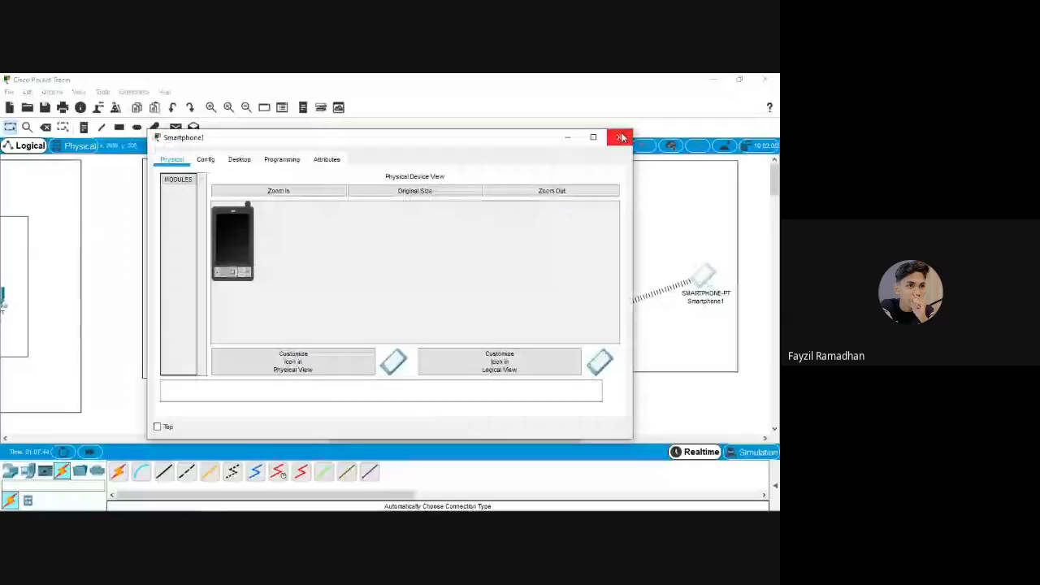
left_click(622, 138)
left_click(609, 309)
left_click(291, 160)
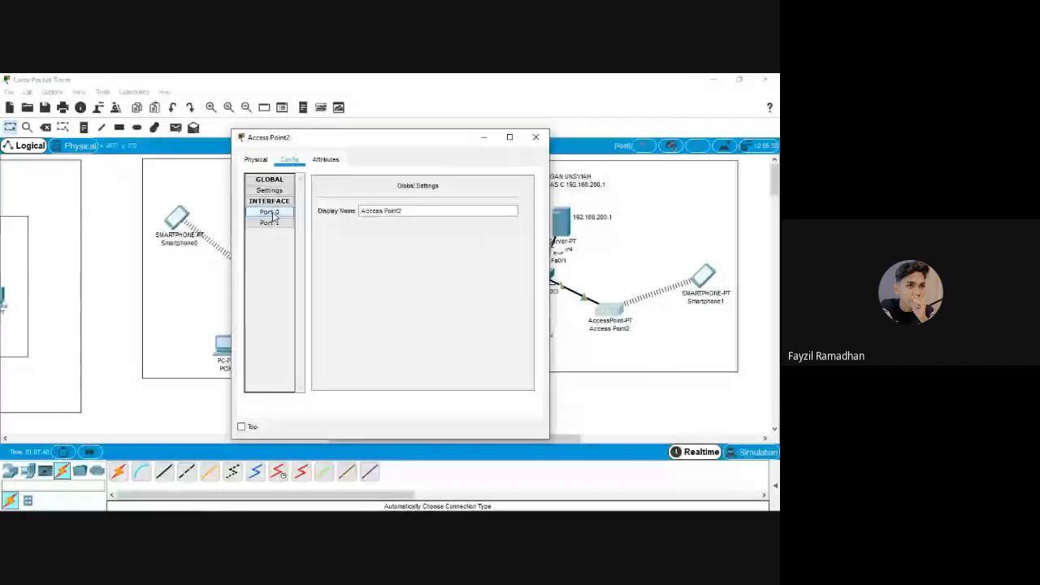
left_click(271, 222)
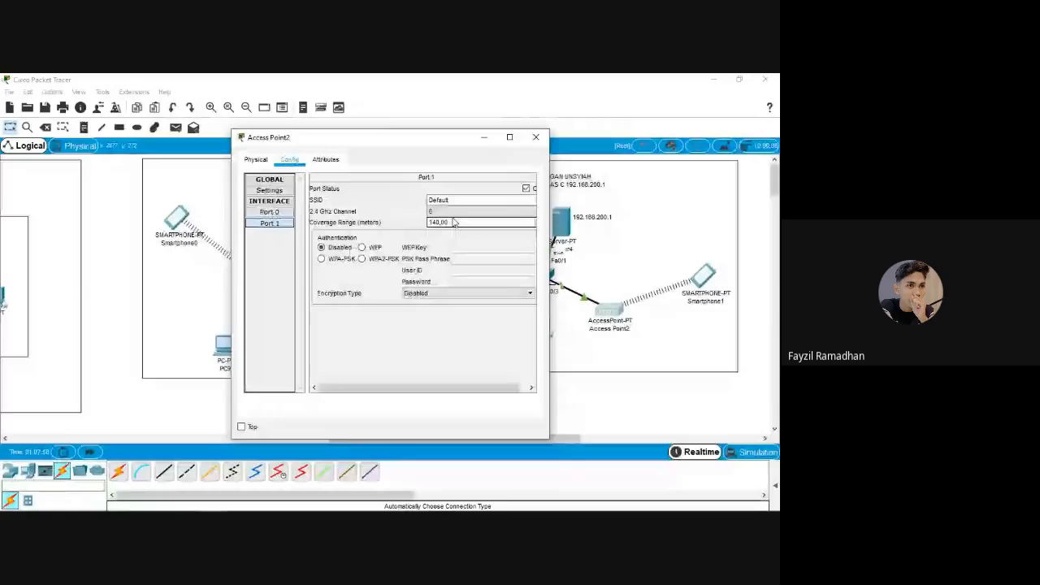
left_click_drag(455, 201, 380, 202)
type("w")
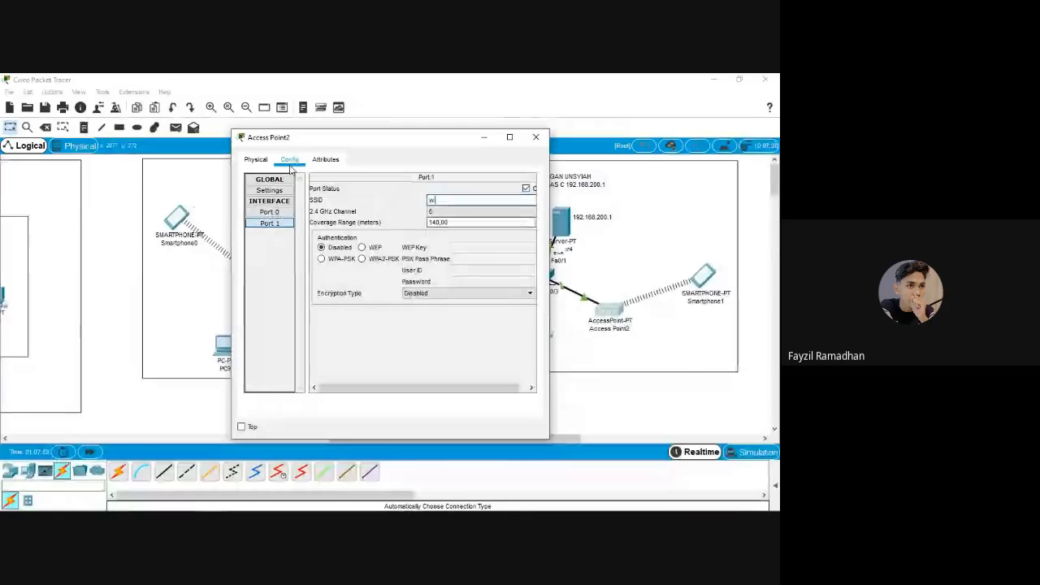
type("ifi-unsyia")
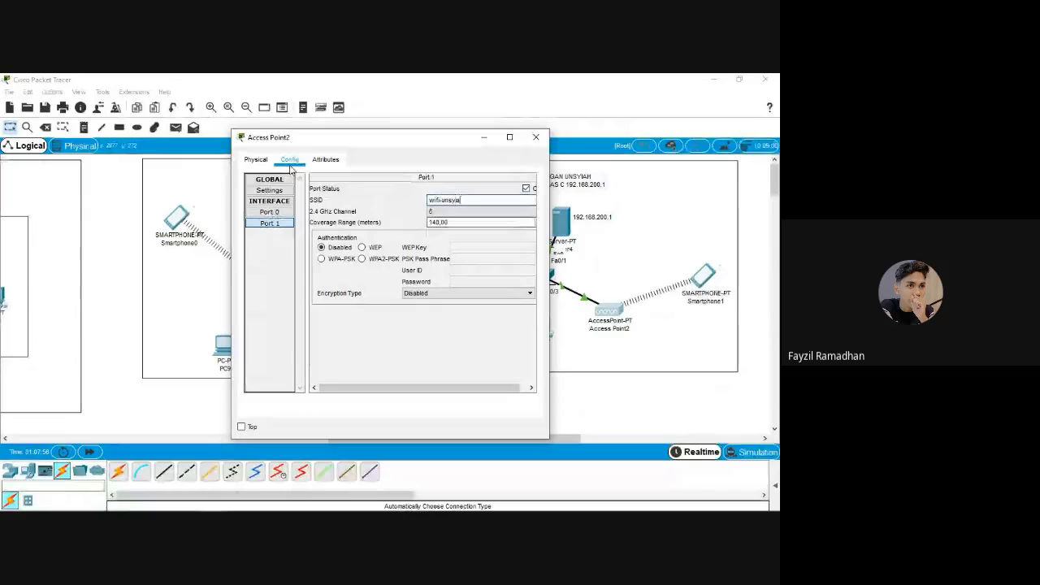
type("h")
left_click(362, 259)
left_click(468, 259)
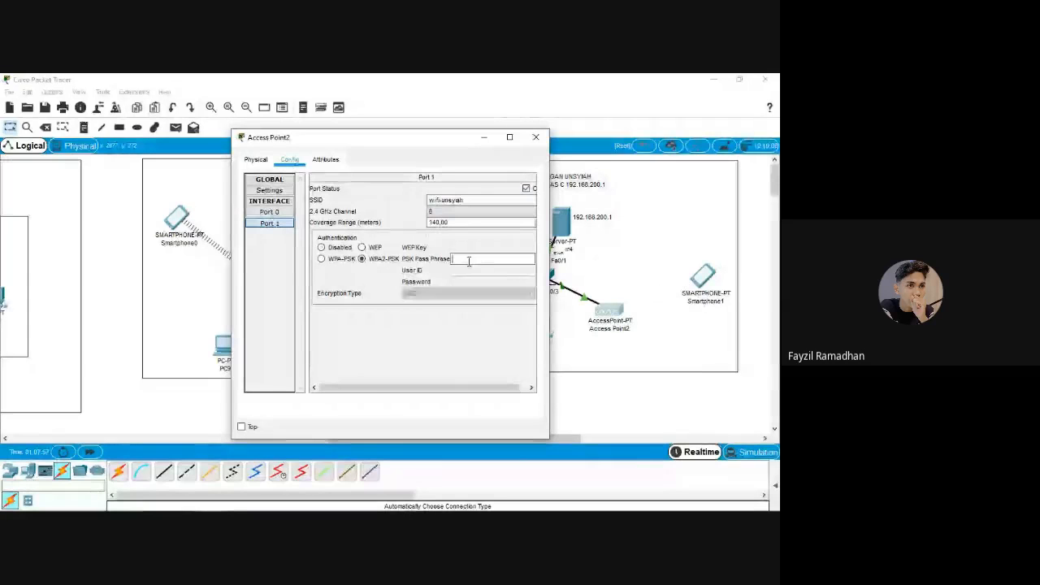
type("12345")
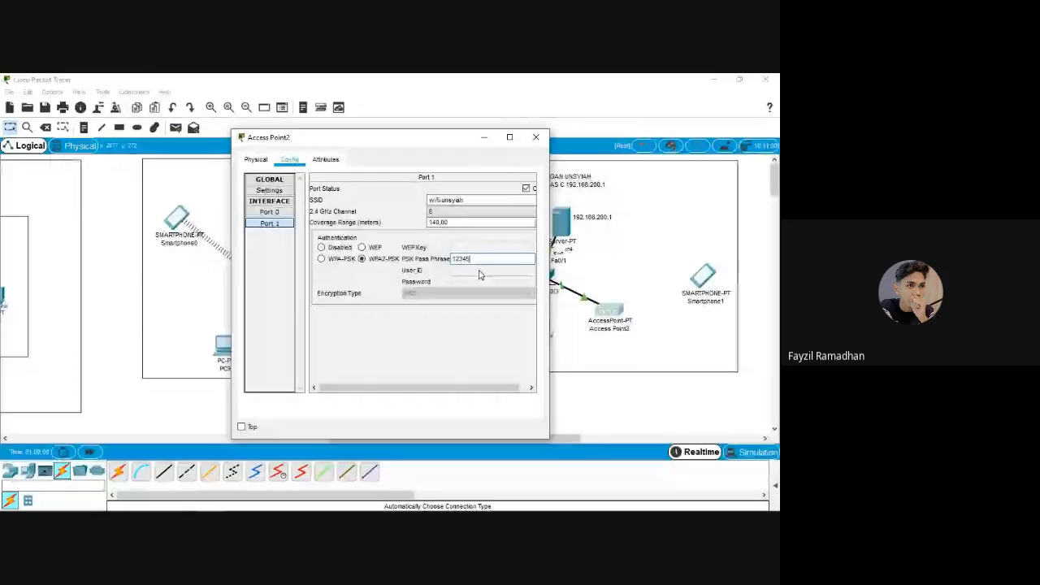
type("678")
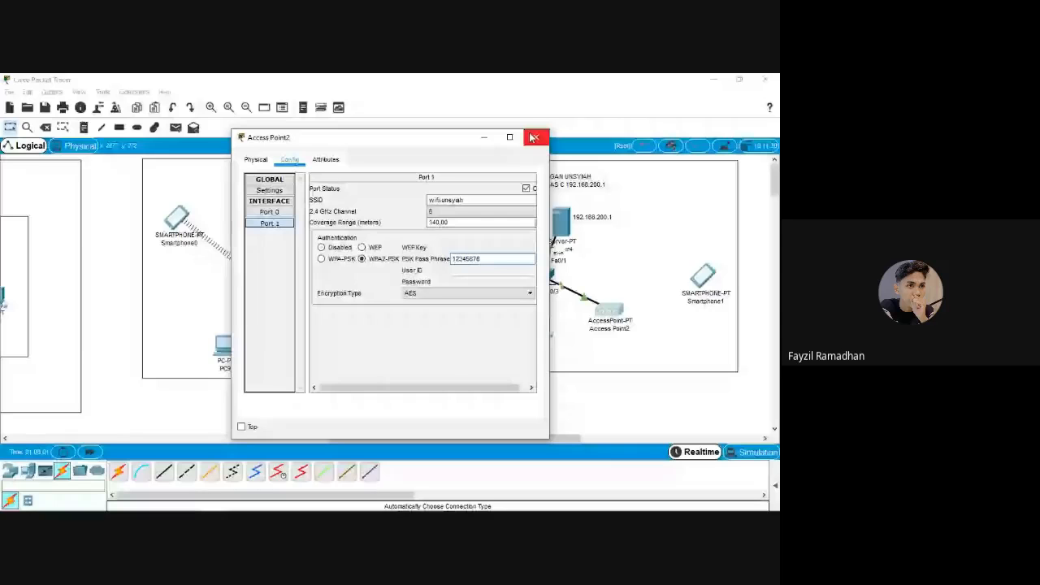
left_click(534, 138)
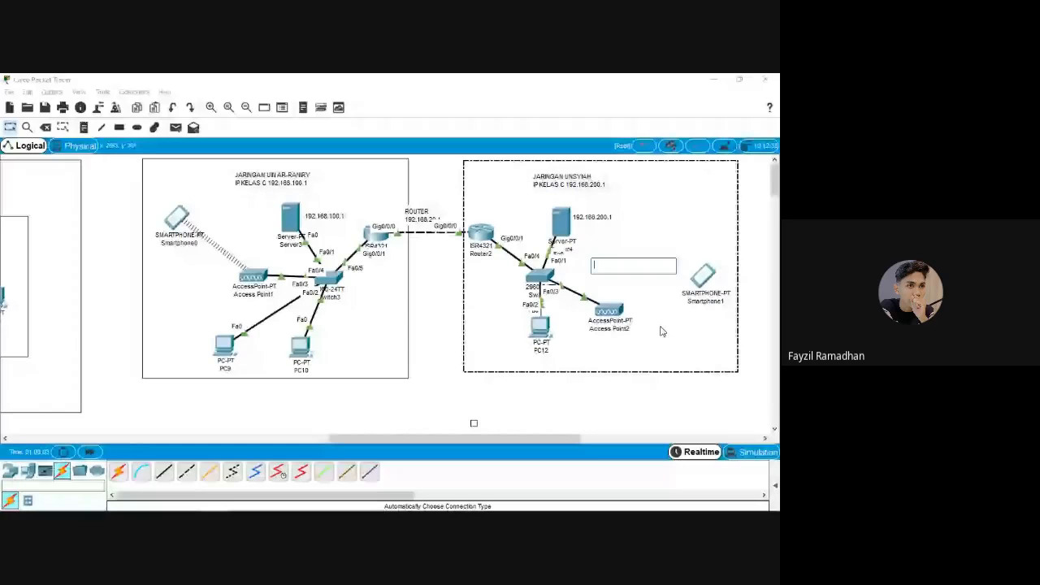
Connect Smartphone1's Wireless0 to wifi-unsyiah using WPA2-PSK and a pass phrase, with static addressing
left_click(662, 331)
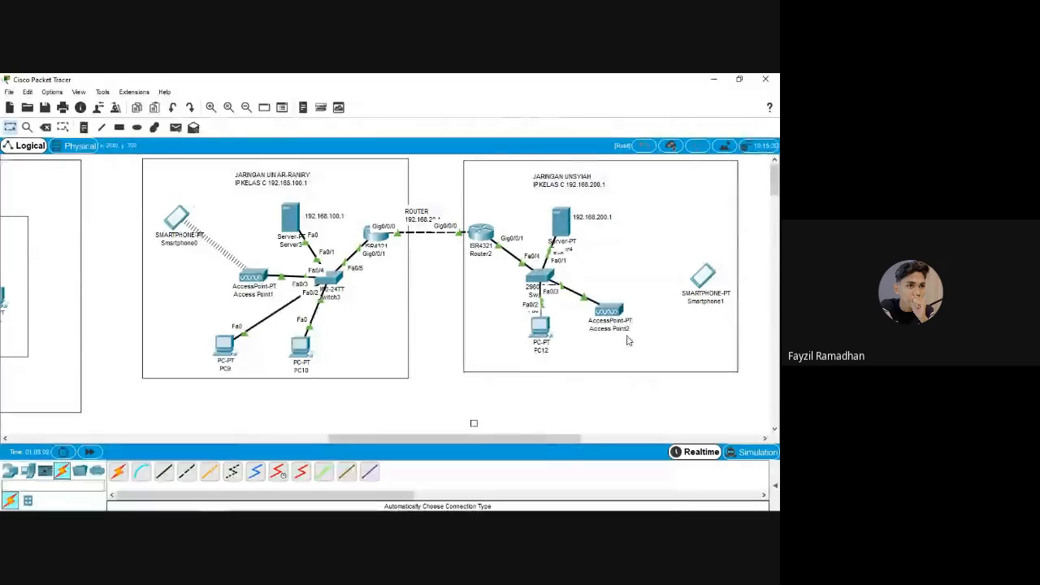
left_click(704, 281)
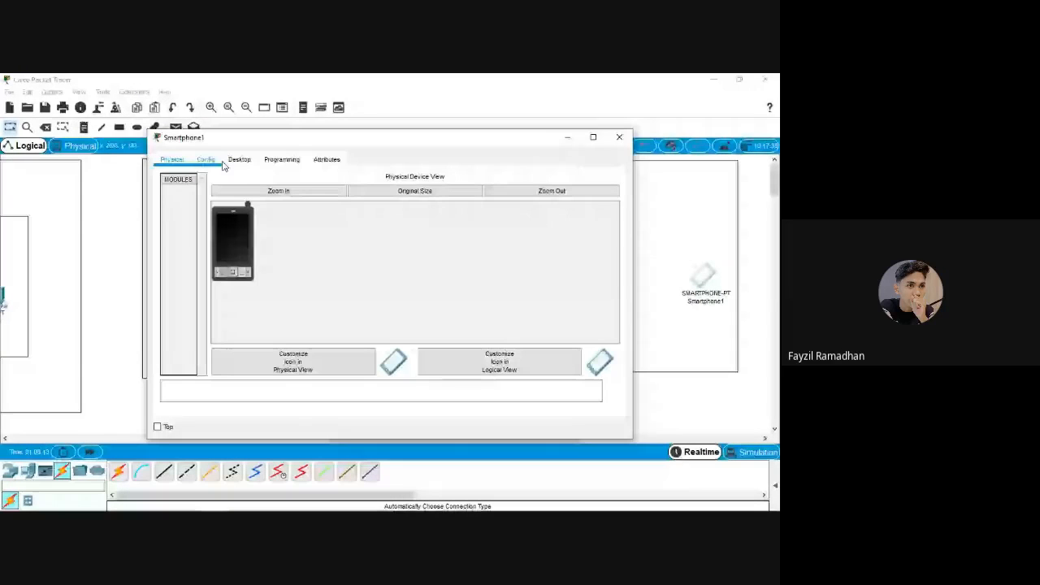
left_click(221, 161)
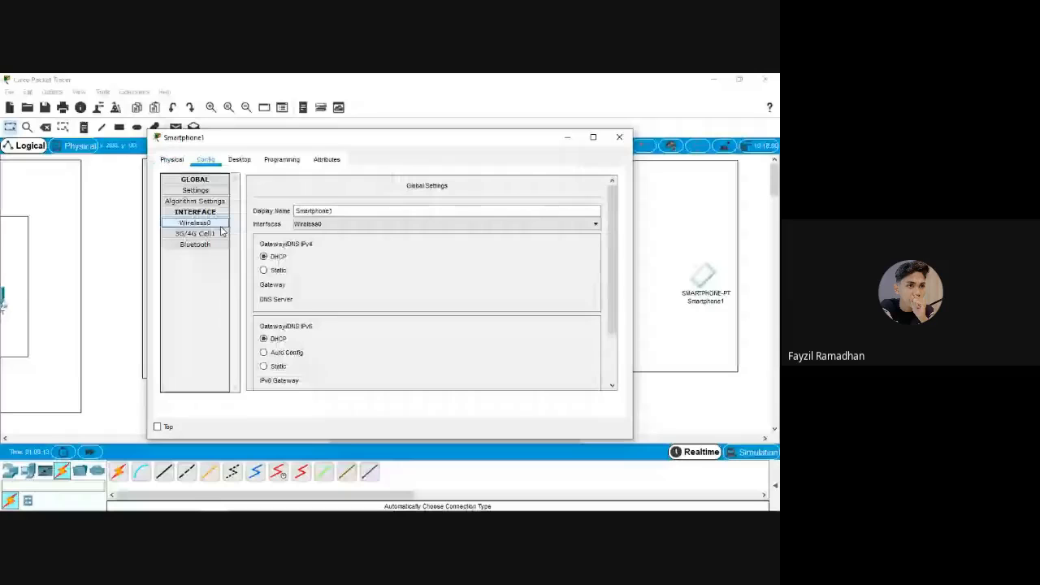
left_click(218, 224)
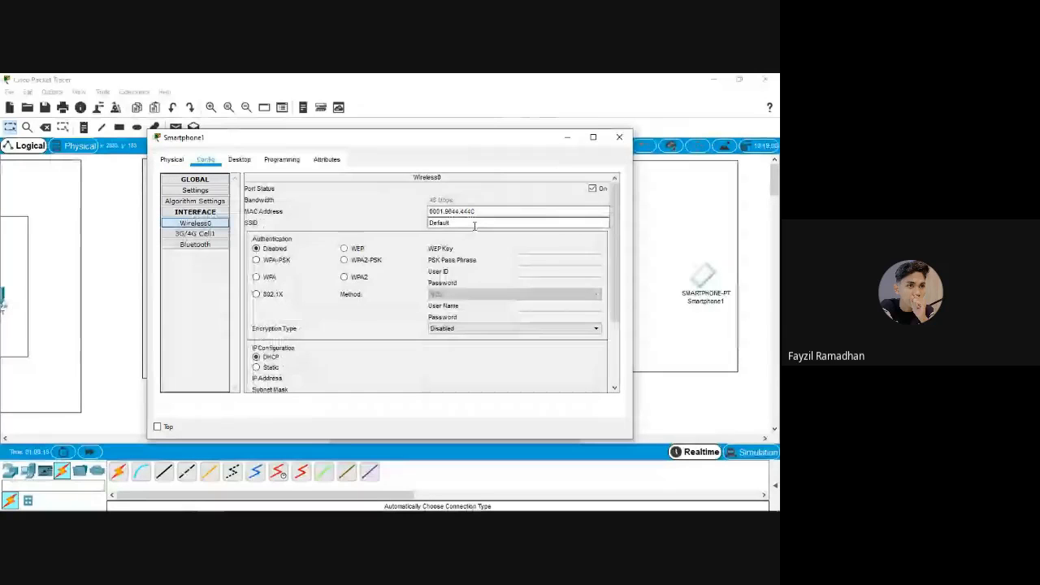
double_click(475, 225)
type("wifi-u")
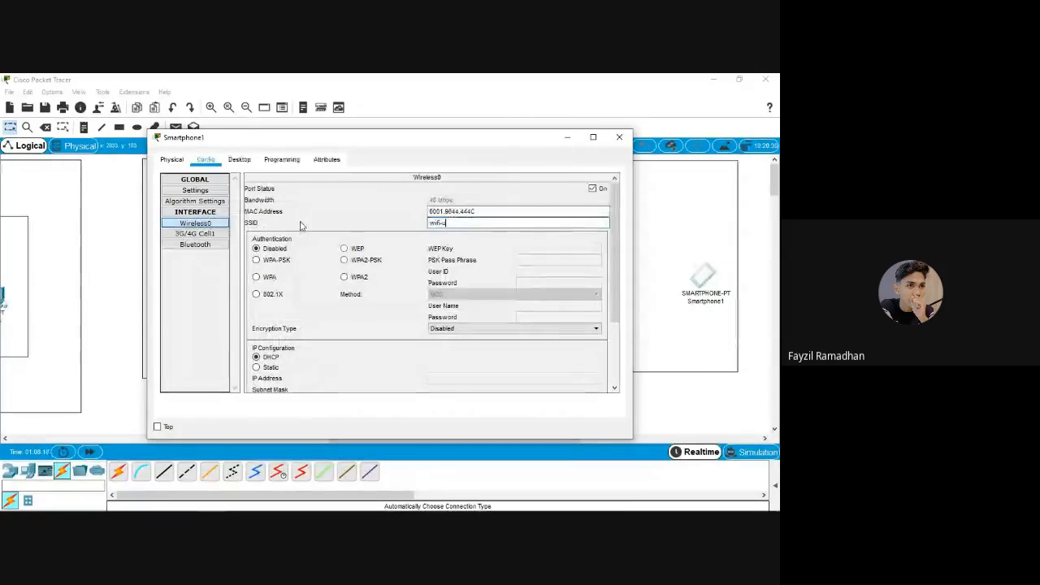
type("nsyiah")
left_click(343, 260)
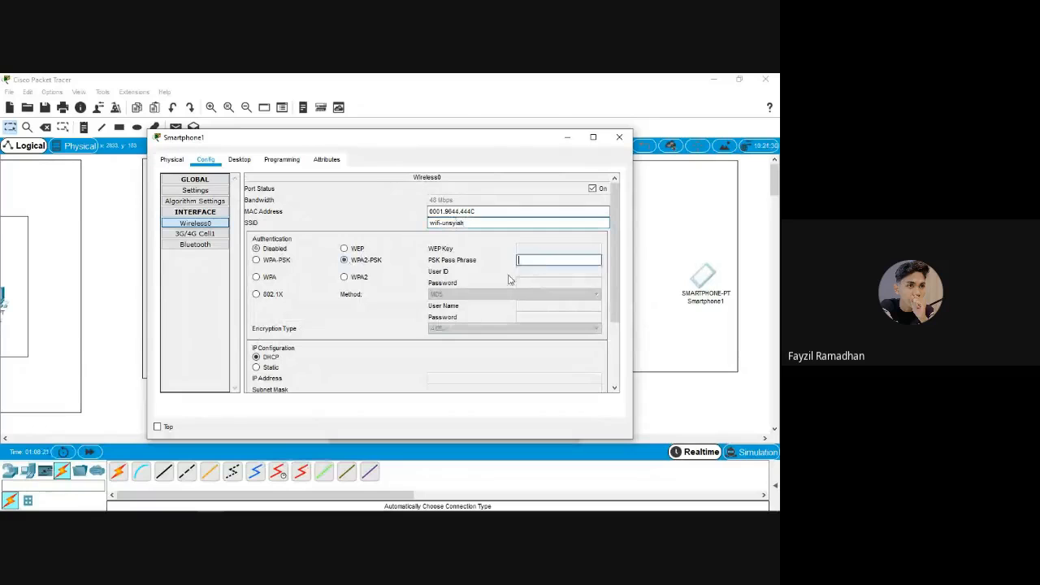
left_click(545, 261)
type("12345678")
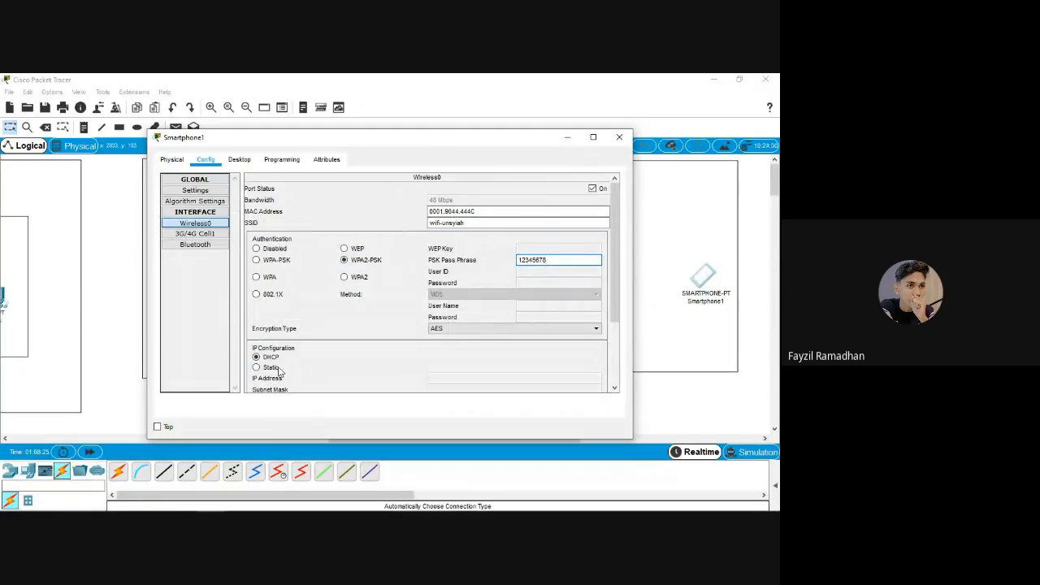
scroll(264, 370, "down", 2)
left_click(265, 334)
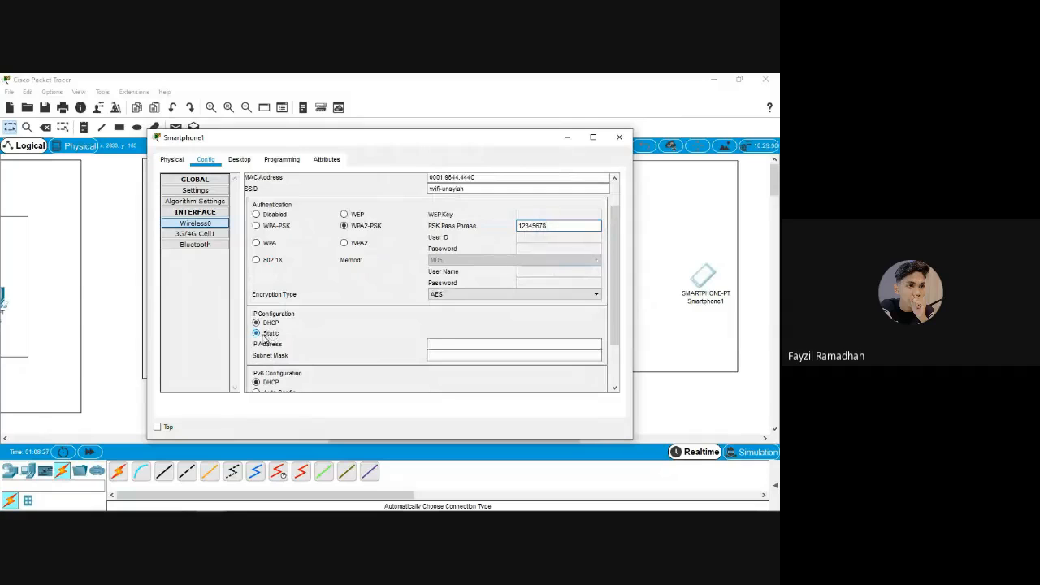
left_click(239, 160)
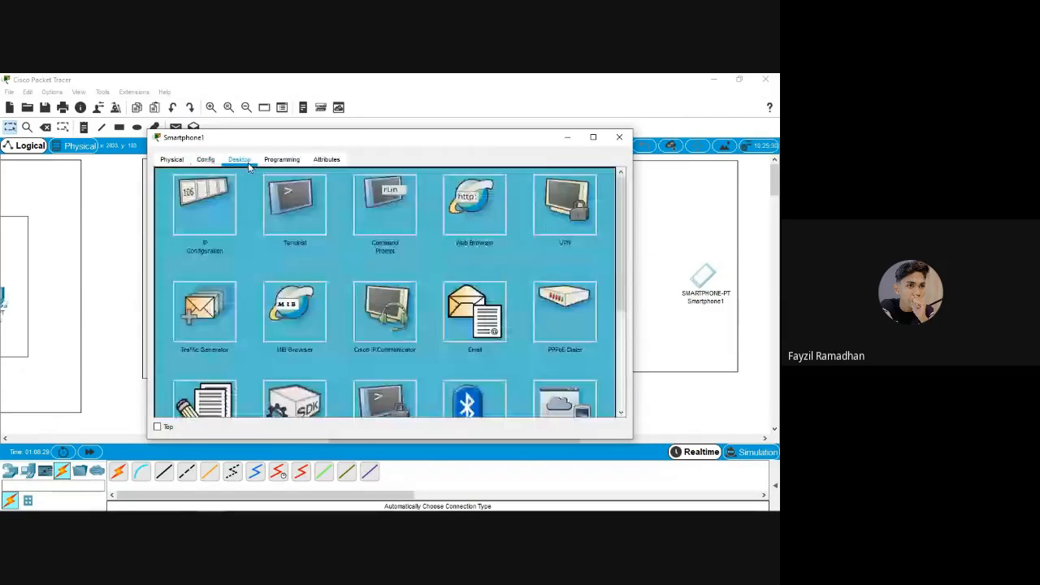
Give Smartphone1 static IP 192.168.200.3 with mask 255.255.255.0, dismissing the missing-gateway warning
left_click(231, 210)
left_click(374, 239)
type("192.")
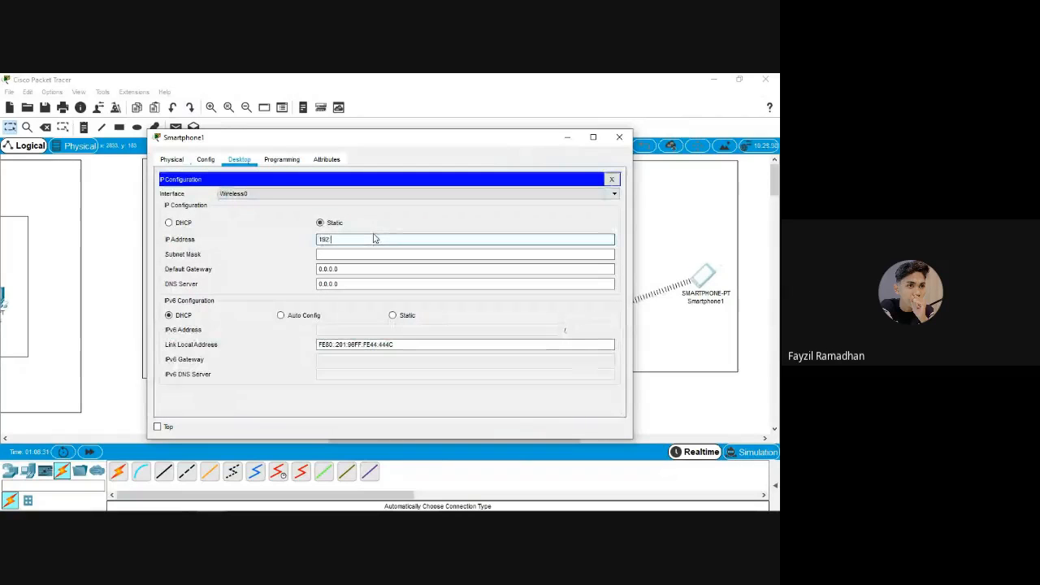
type("168.")
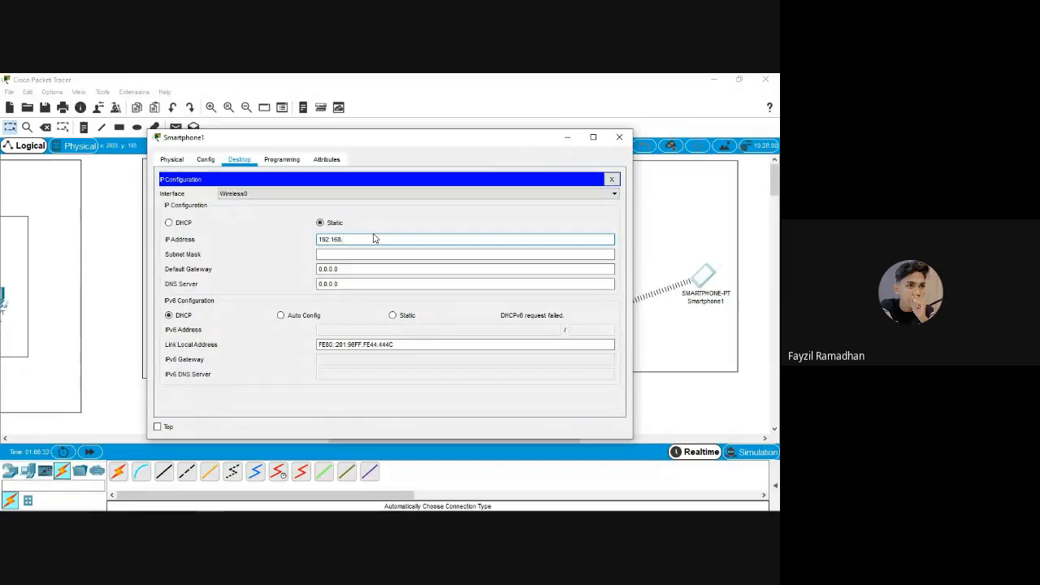
type("200.3")
key("Tab")
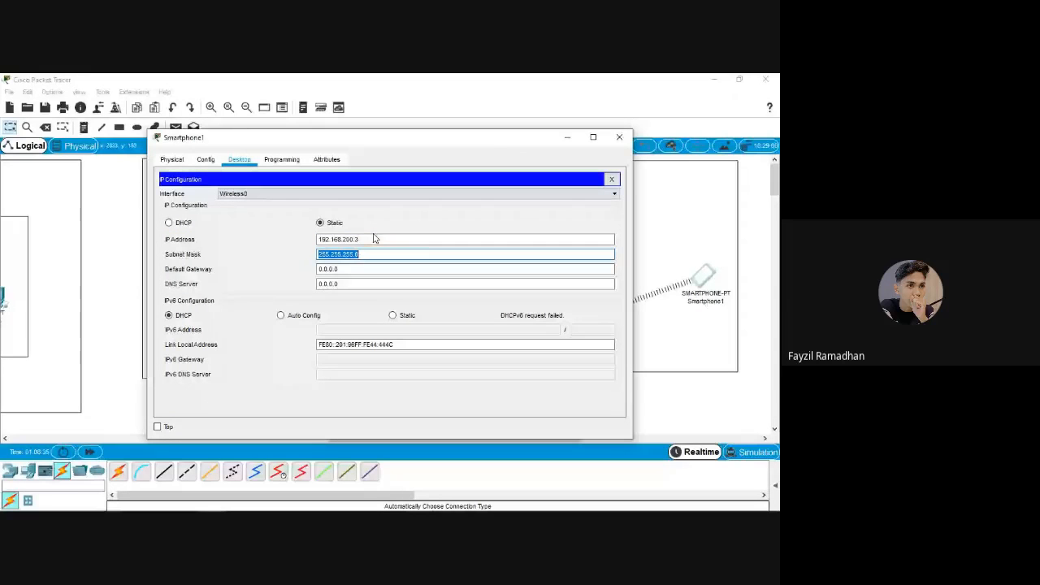
left_click(619, 137)
left_click(465, 309)
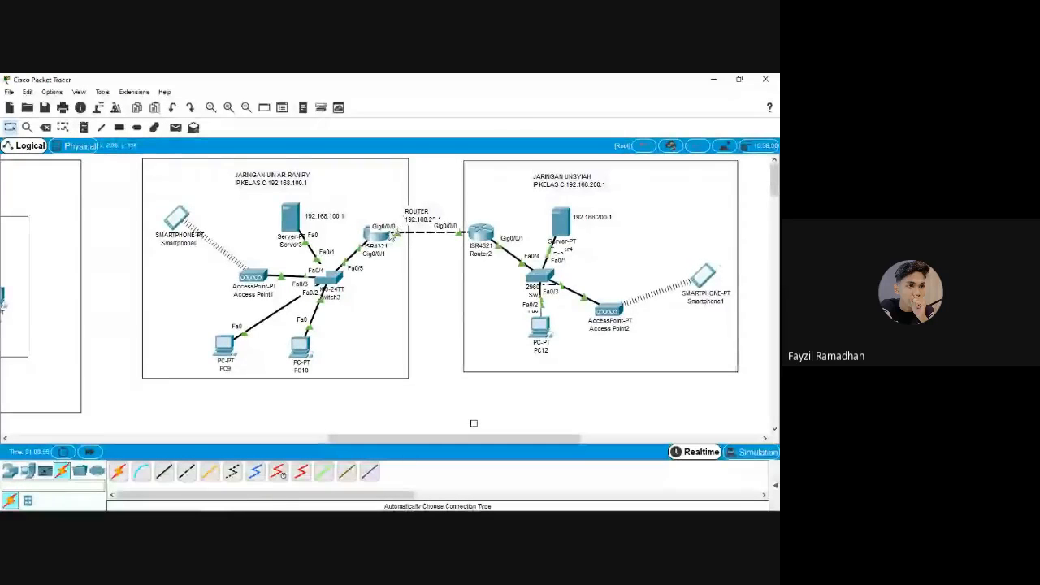
Add network 192.168.20.0 to Router1's RIP networks
left_click(378, 237)
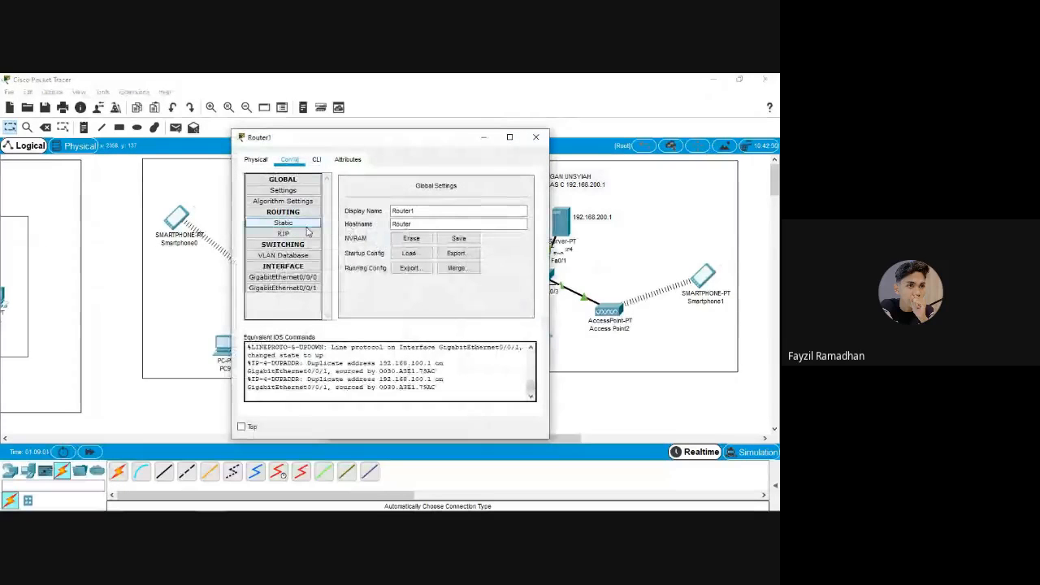
left_click(283, 233)
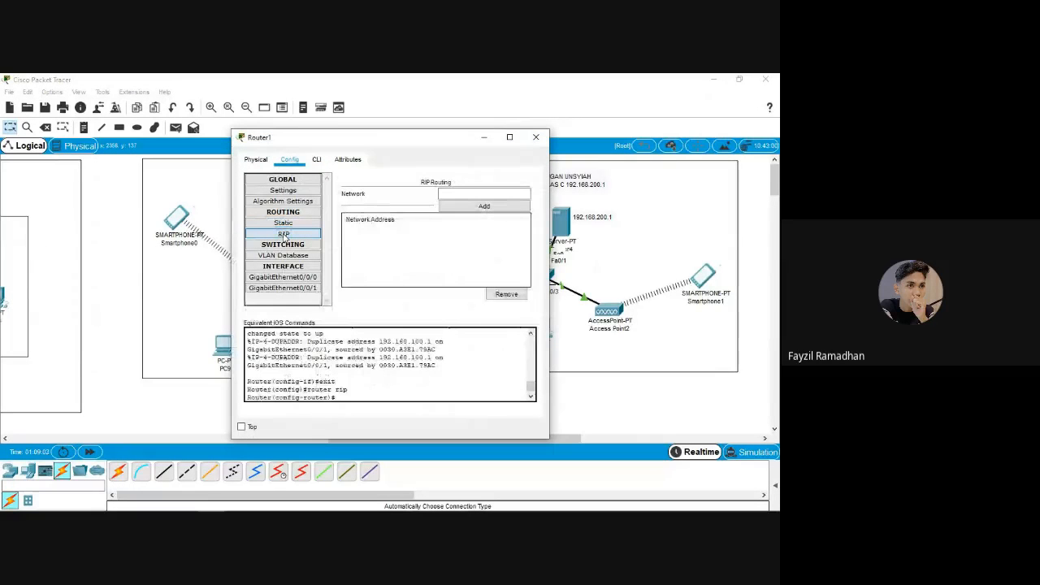
left_click(476, 195)
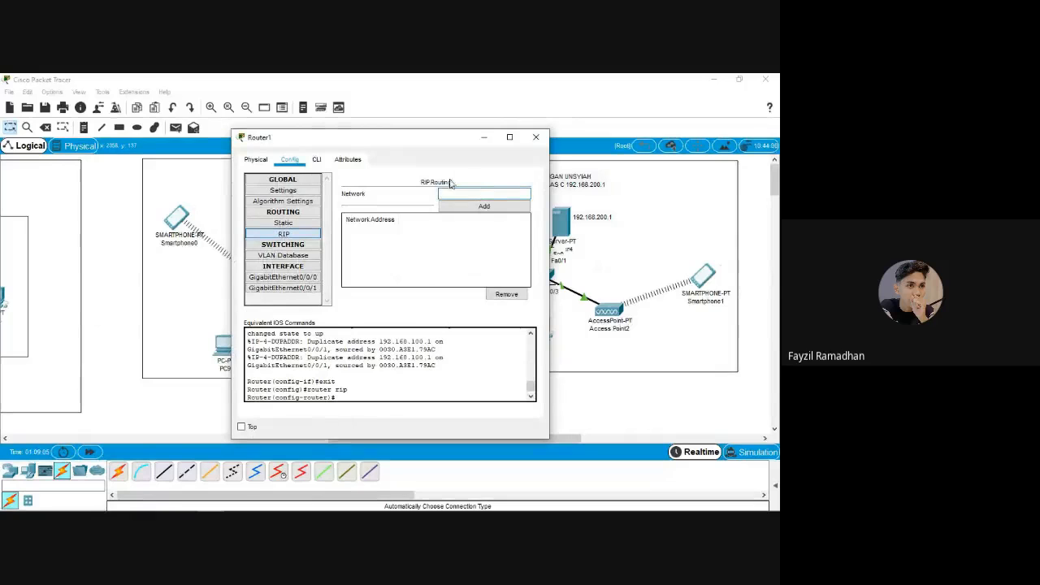
left_click_drag(458, 153, 266, 155)
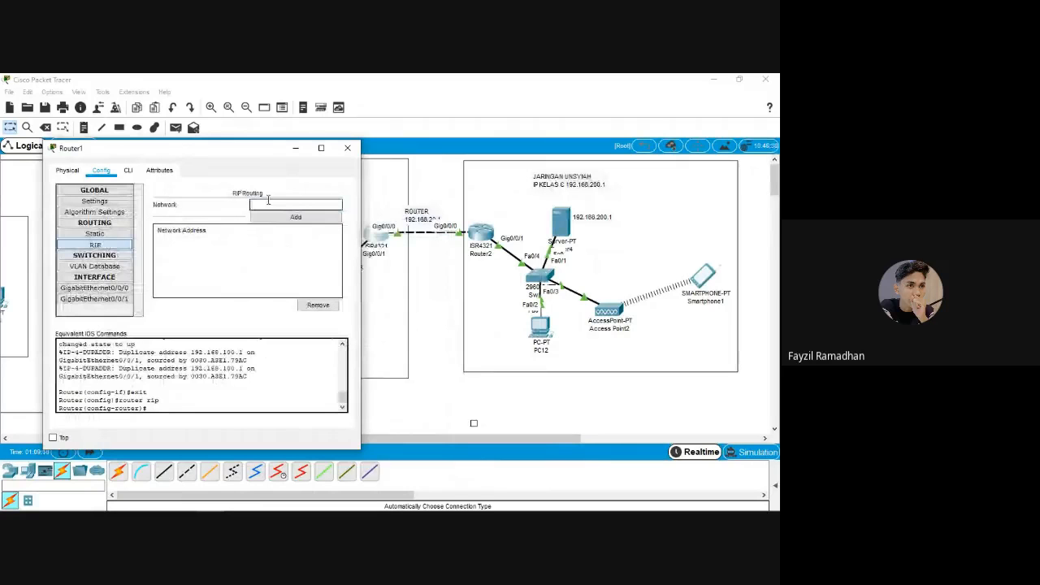
left_click(268, 203)
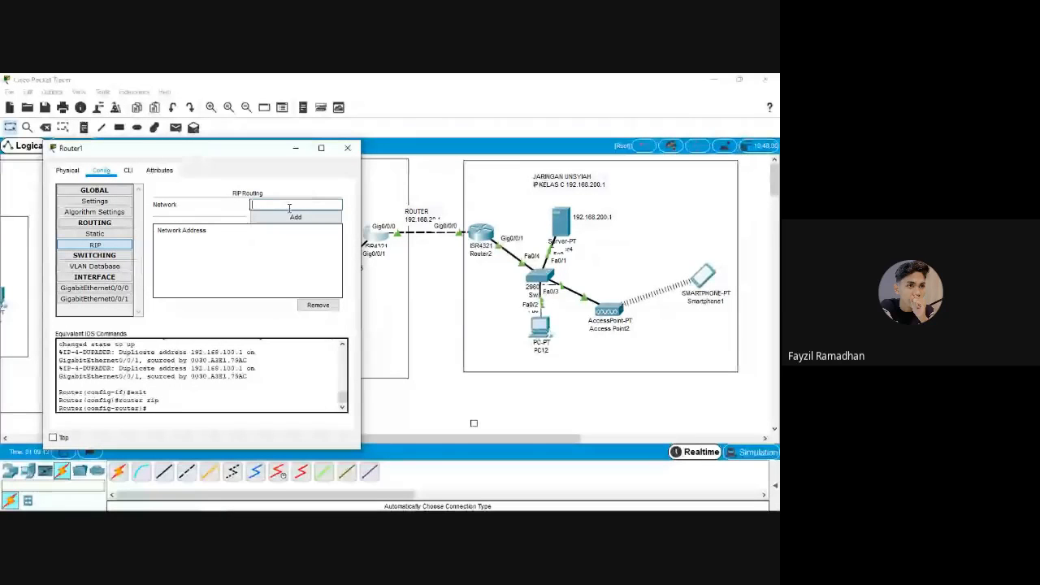
type("192.168")
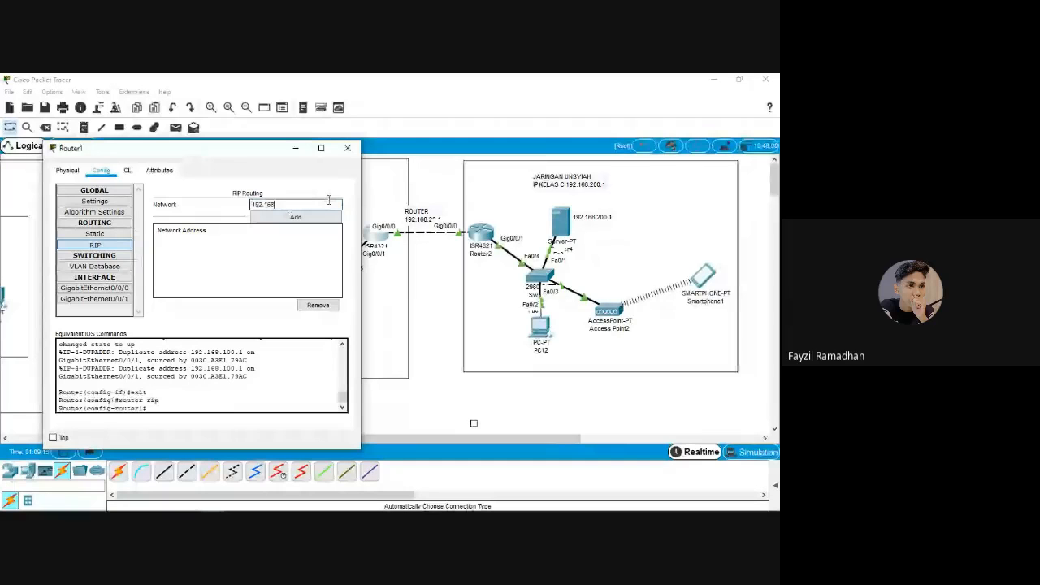
type(".20.1")
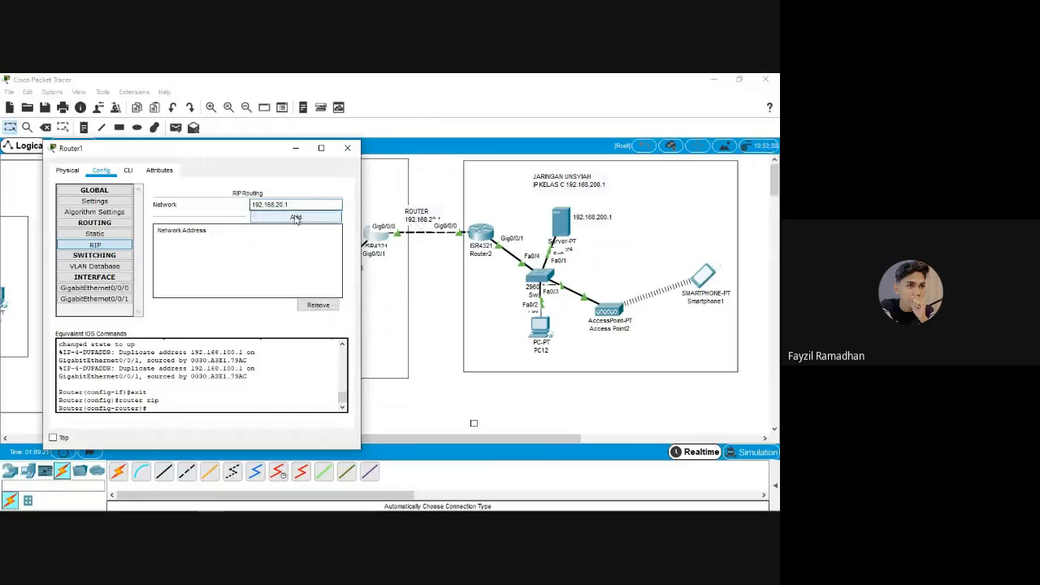
left_click(296, 217)
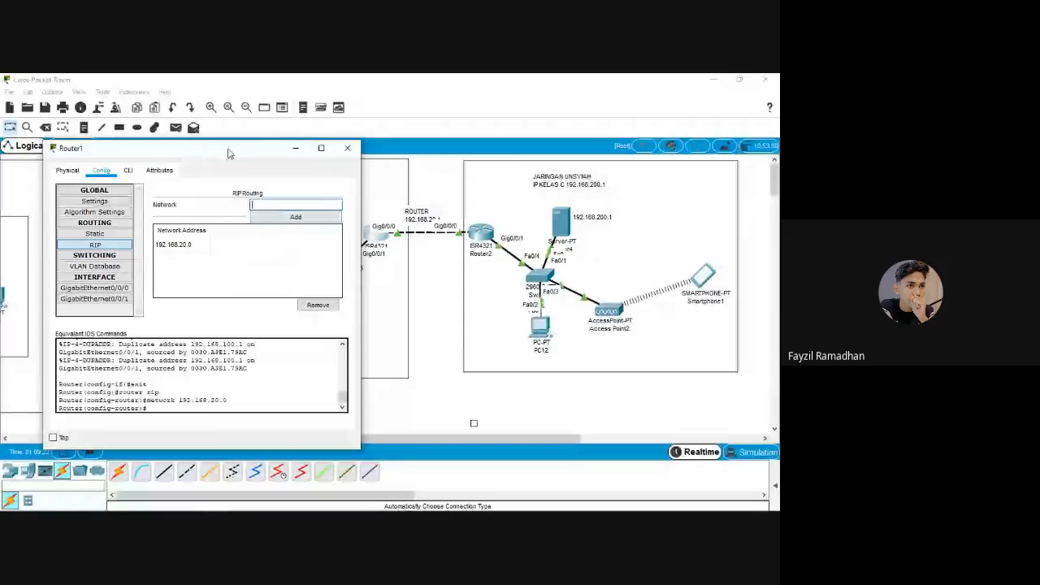
Add network 192.168.100.0 to Router1's RIP networks as well
left_click_drag(229, 152, 594, 176)
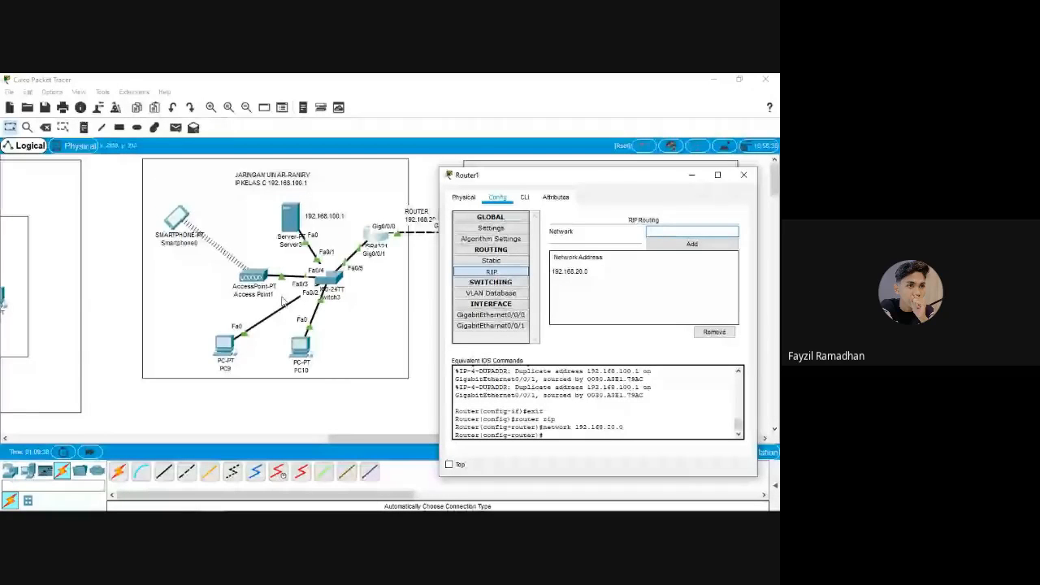
left_click(707, 231)
type("192.168")
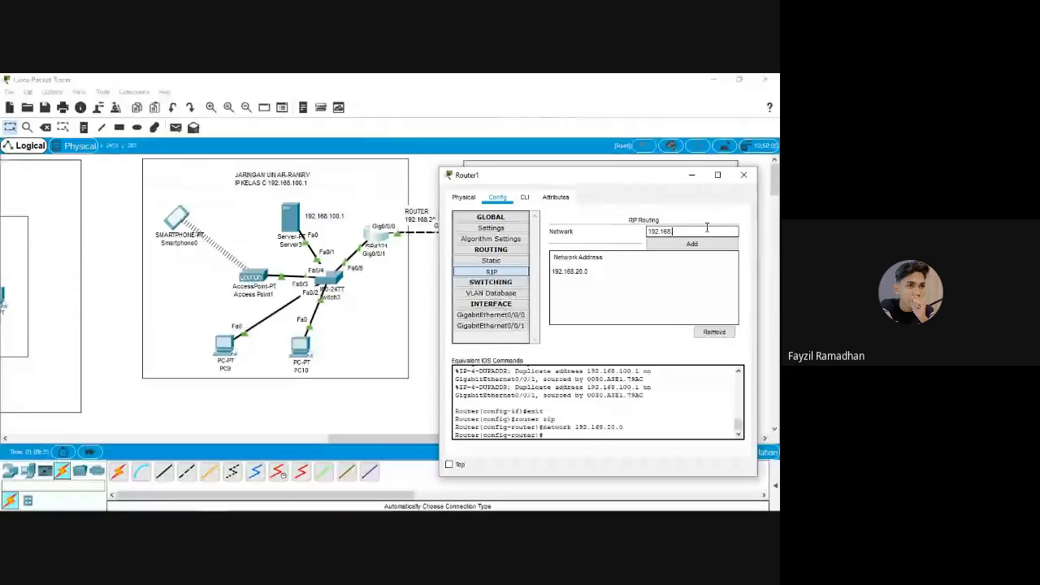
type(".100.1")
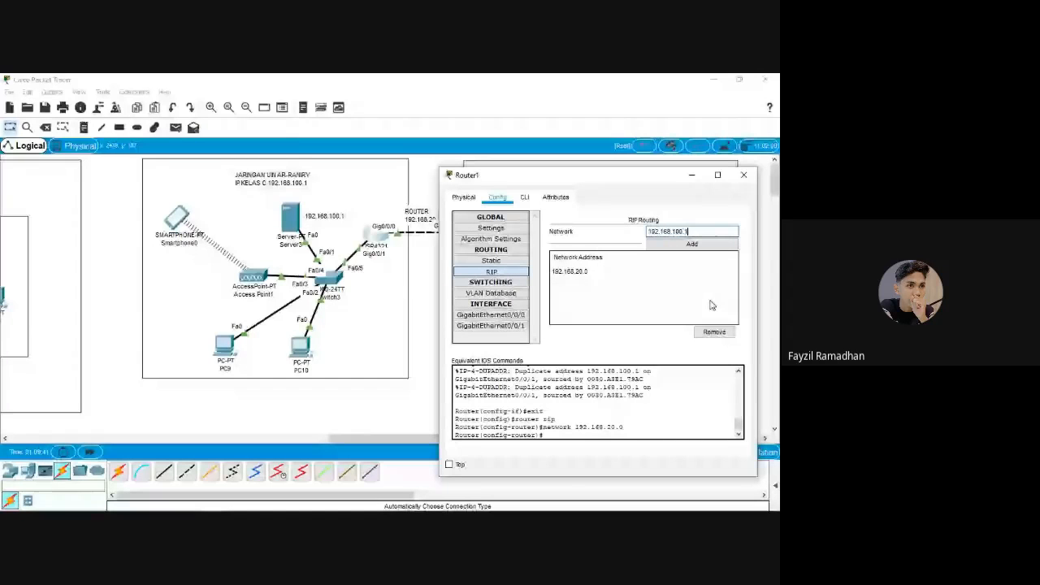
left_click(692, 244)
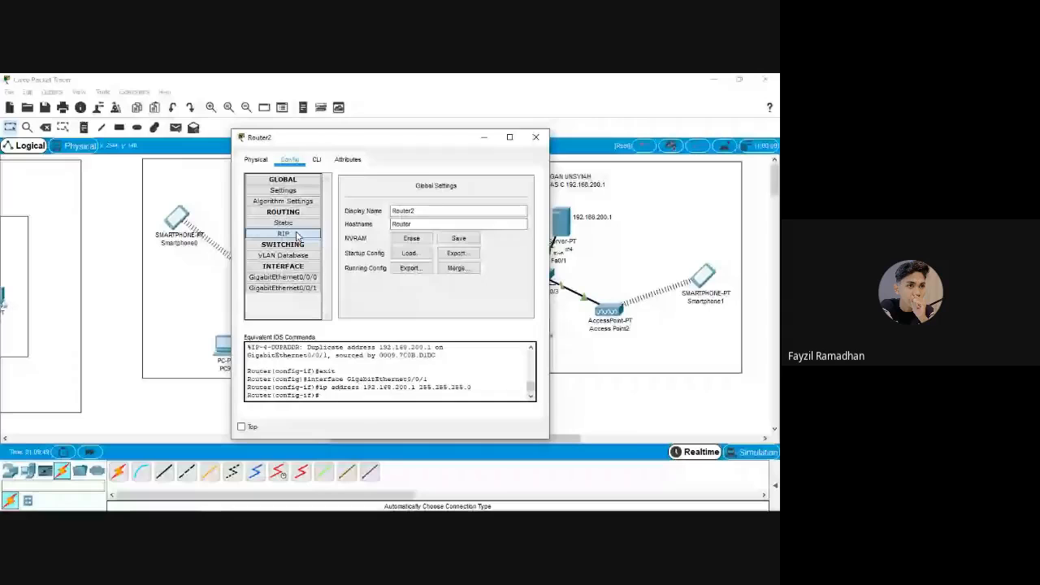
Check Router2's RIP Network Address list and begin typing an address note beneath PC10
left_click(284, 233)
type("19")
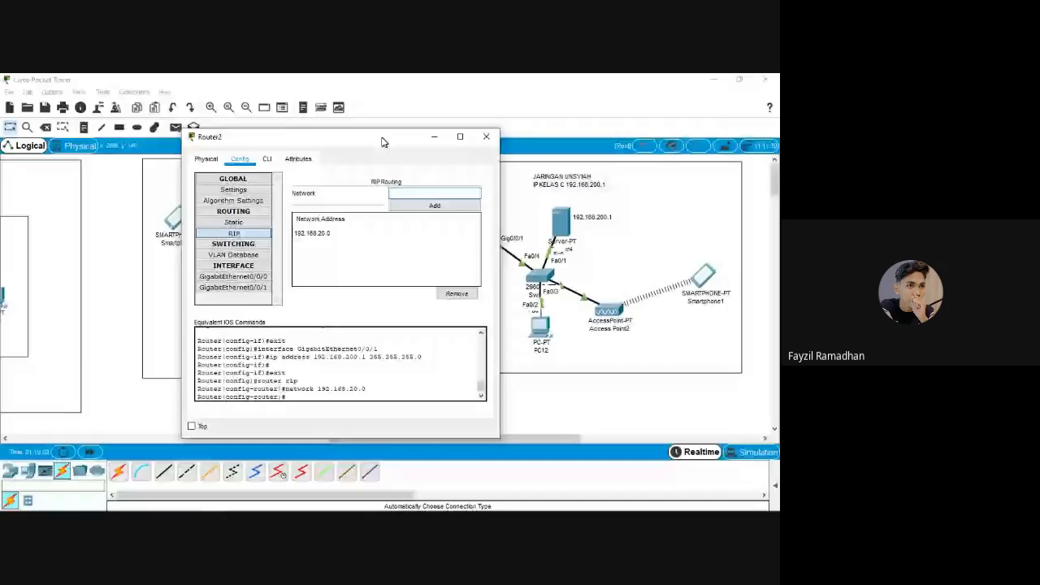
left_click_drag(383, 142, 379, 143)
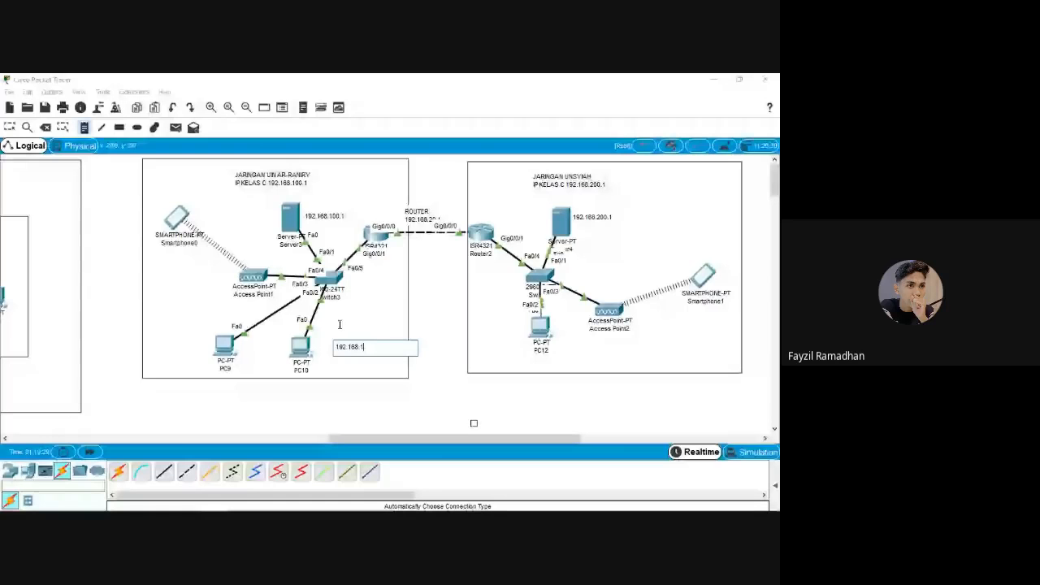
Complete PC10's note as 192.168.100.2 and add a 192.168.200.2 note beside PC12
type("00.2")
key("Escape")
left_click_drag(367, 348, 347, 350)
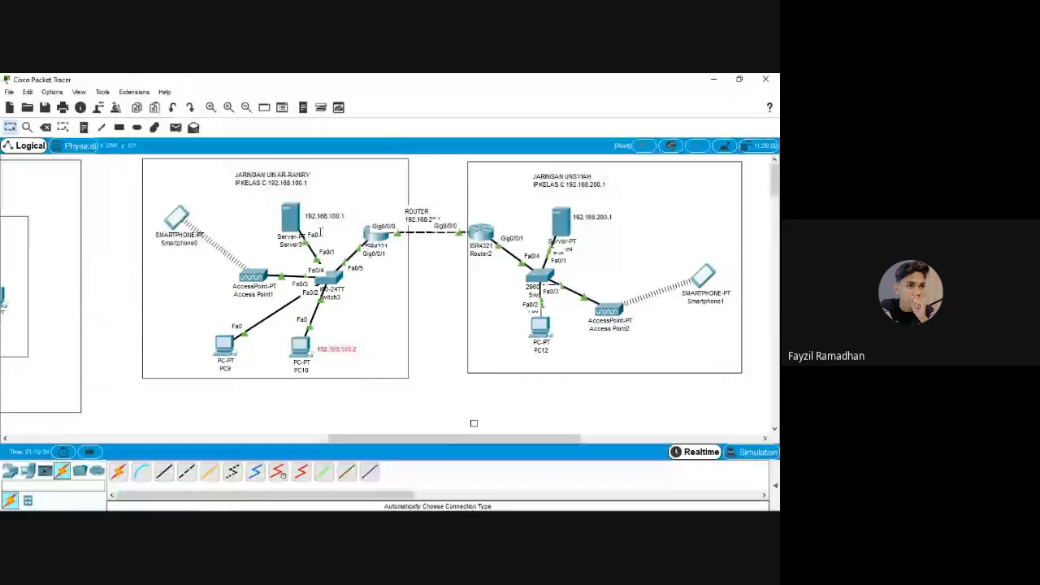
key("n")
left_click(577, 351)
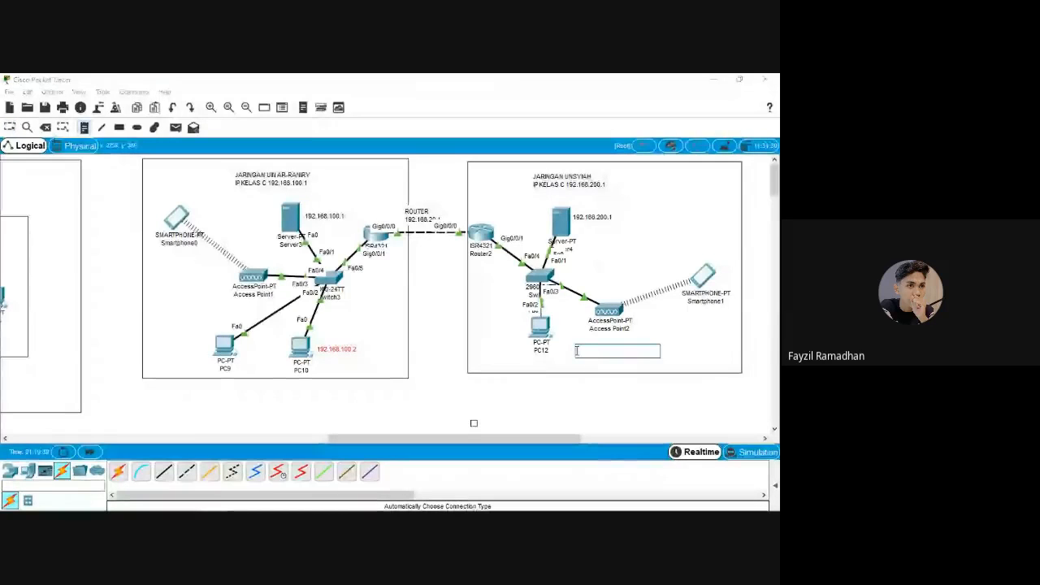
type("192.168.200.2")
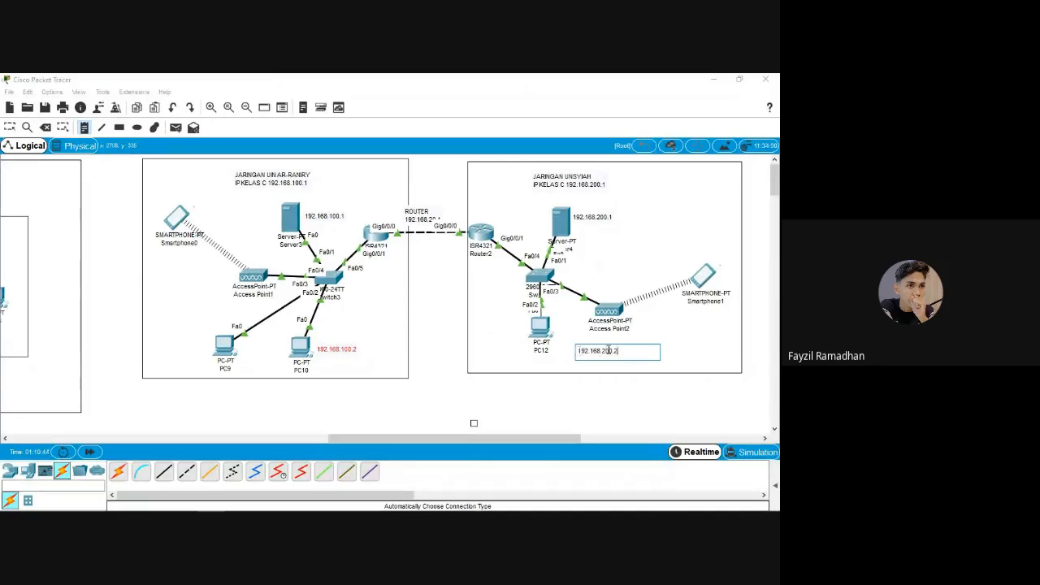
key("Escape")
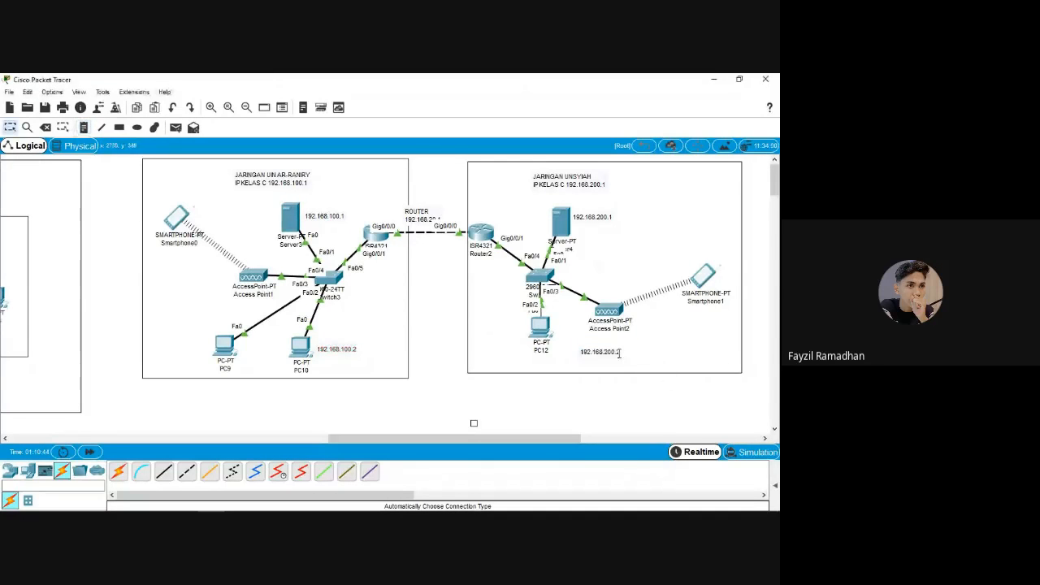
left_click_drag(608, 350, 524, 327)
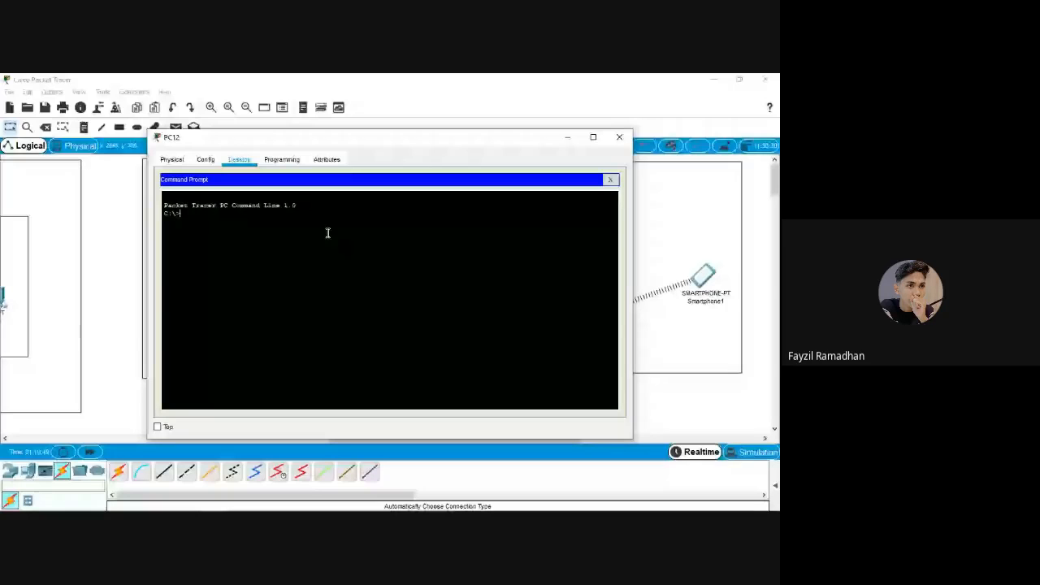
Run ping 192.168.100.2 from PC12's command prompt and watch the requests time out
type("ping 192.168.100.2")
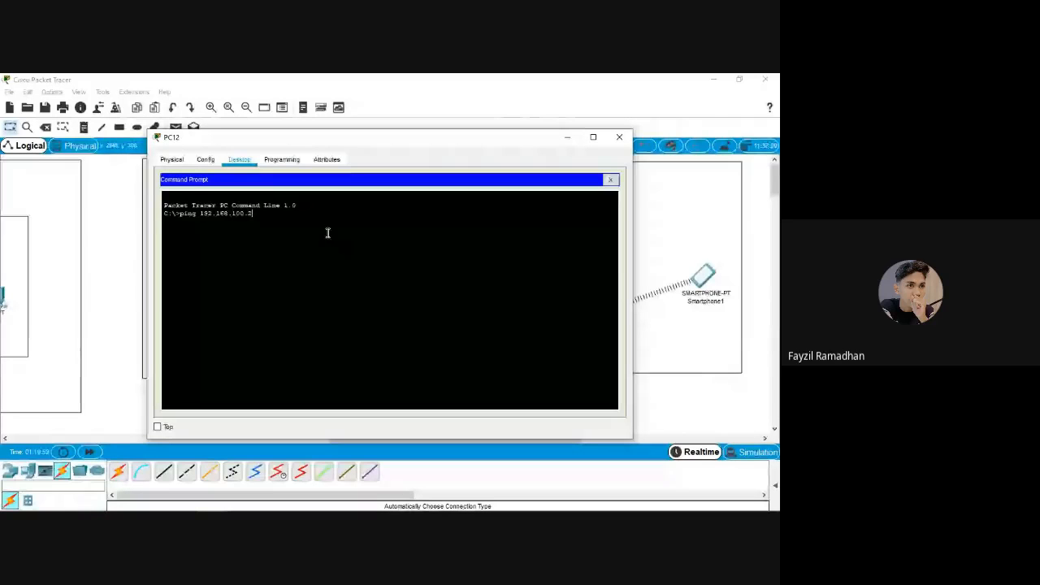
key("Return")
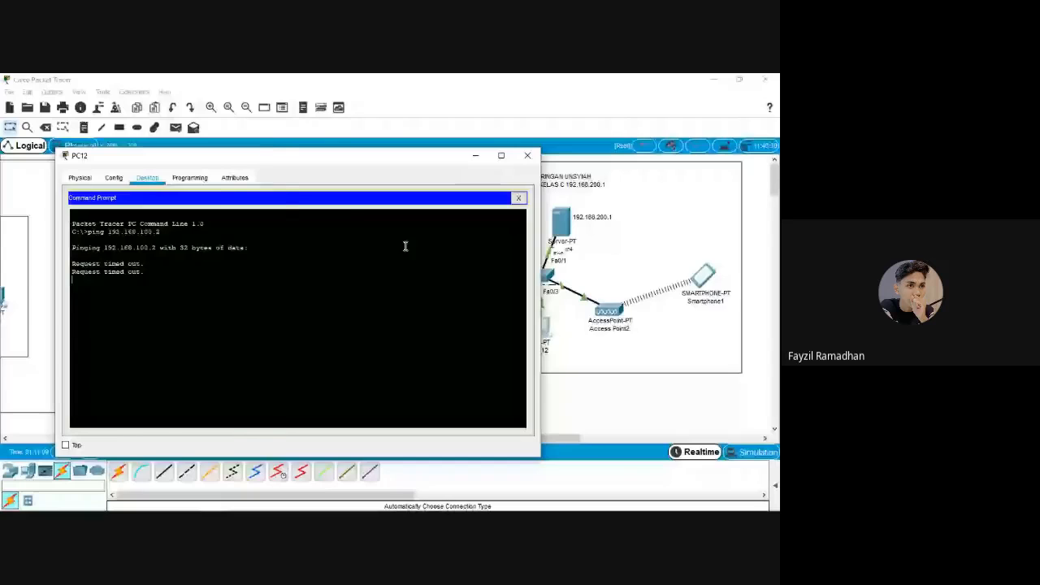
left_click_drag(401, 155, 626, 166)
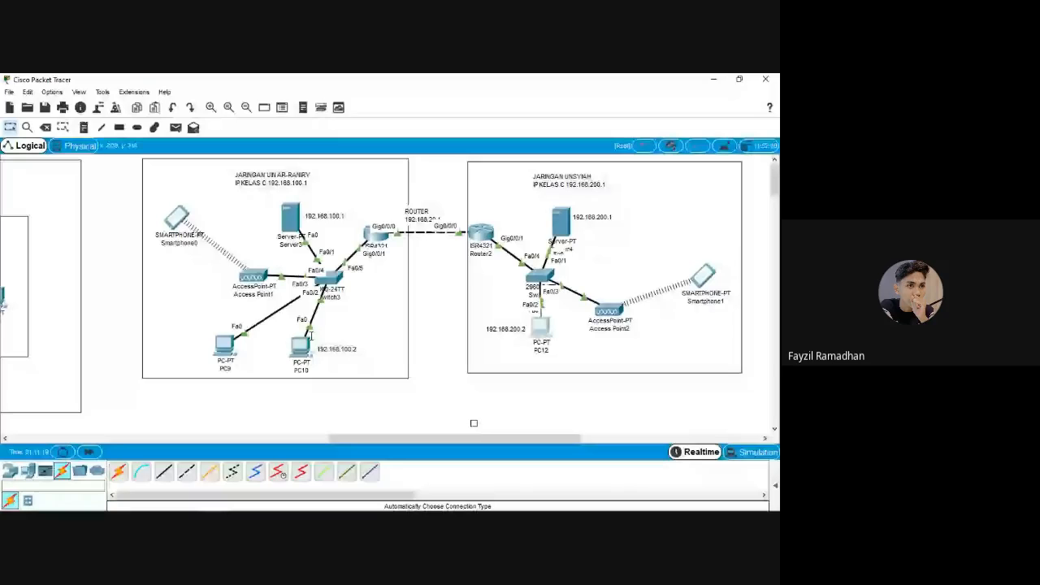
Show PC10's prompt: 192.168.100.1 replies, 192.168.200.2 times out; briefly unmute in Meet
left_click(308, 340)
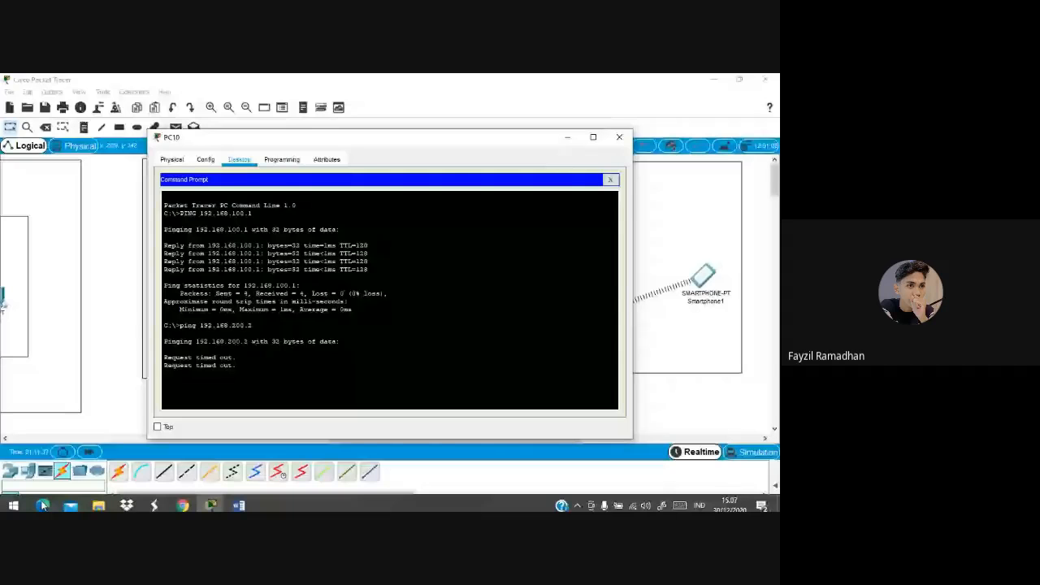
mouse_move(183, 500)
left_click(113, 429)
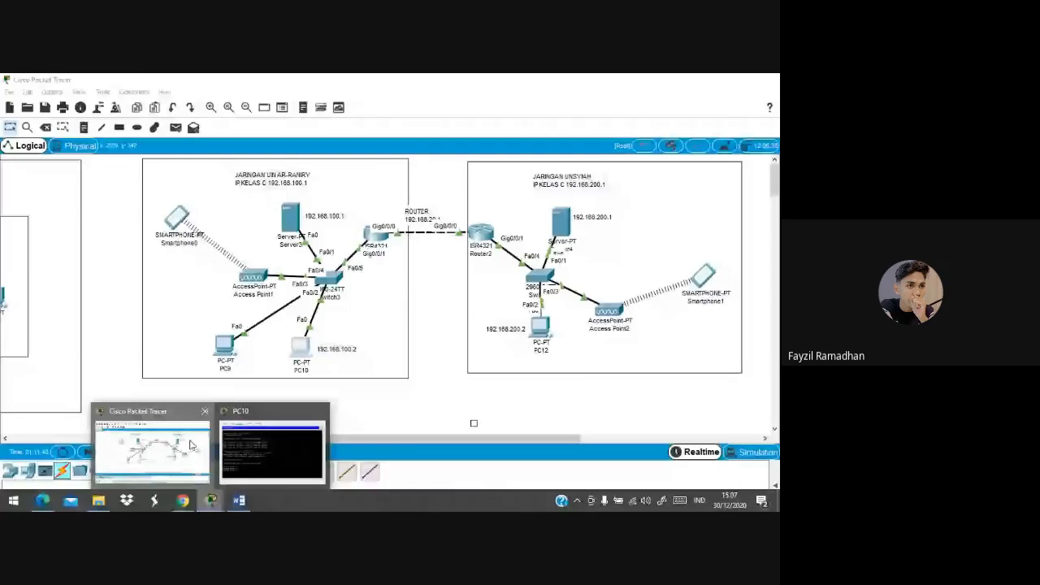
key("ctrl+d")
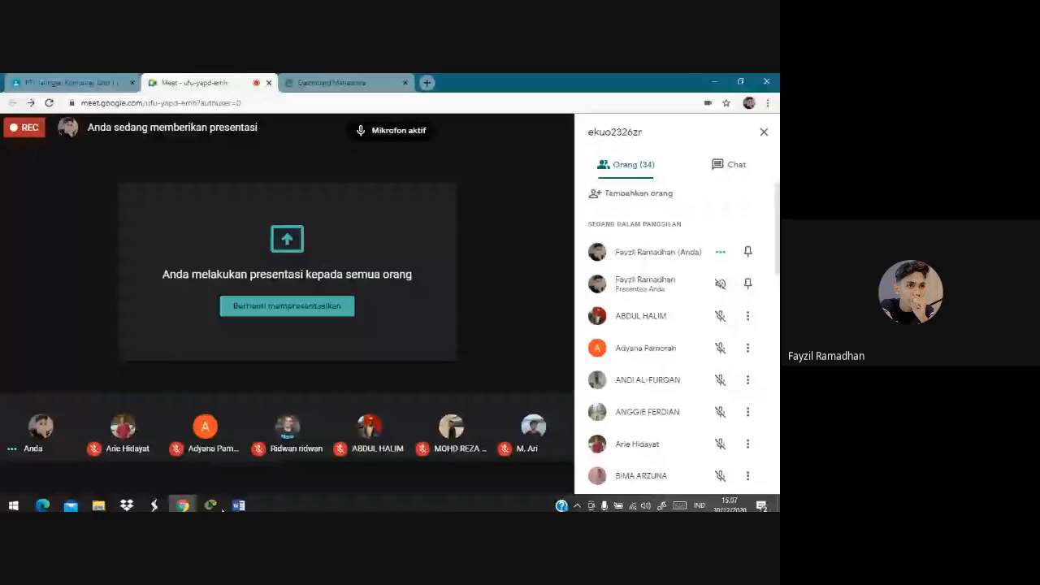
left_click(217, 507)
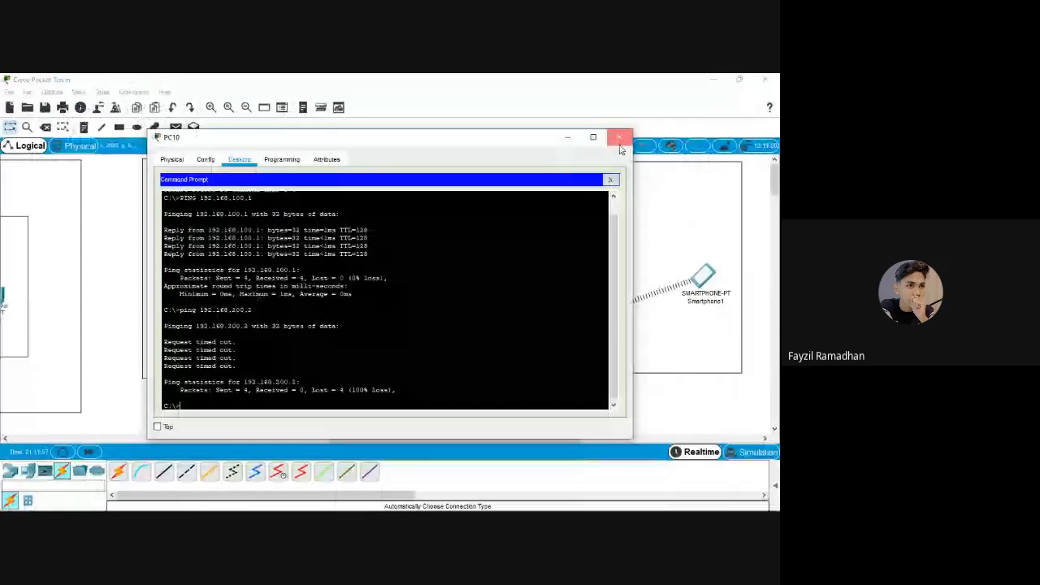
Close PC10 and run ping 192.168.200.1 from Smartphone0's command prompt
left_click(619, 138)
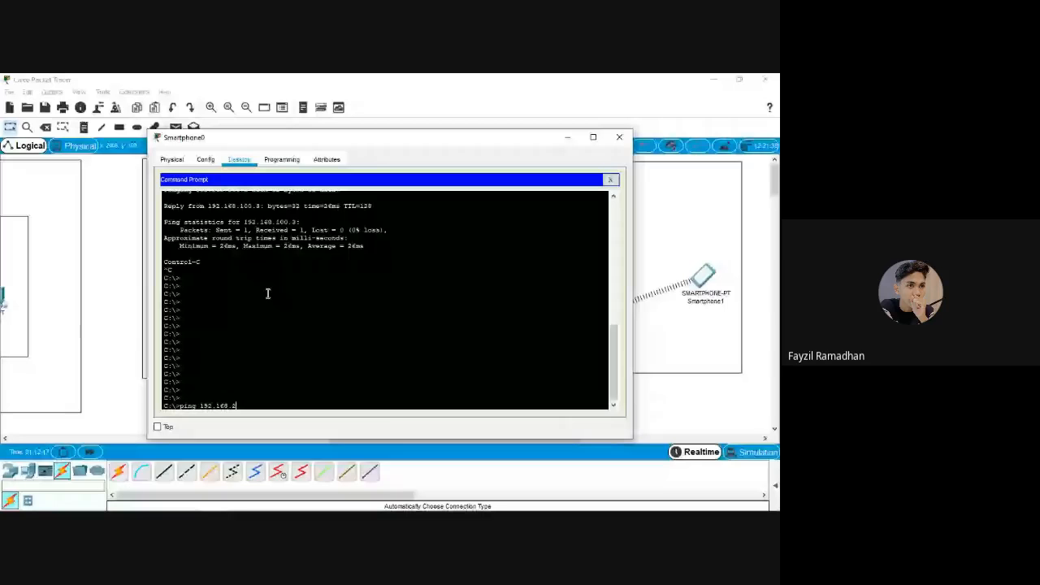
type("00.1")
key("Return")
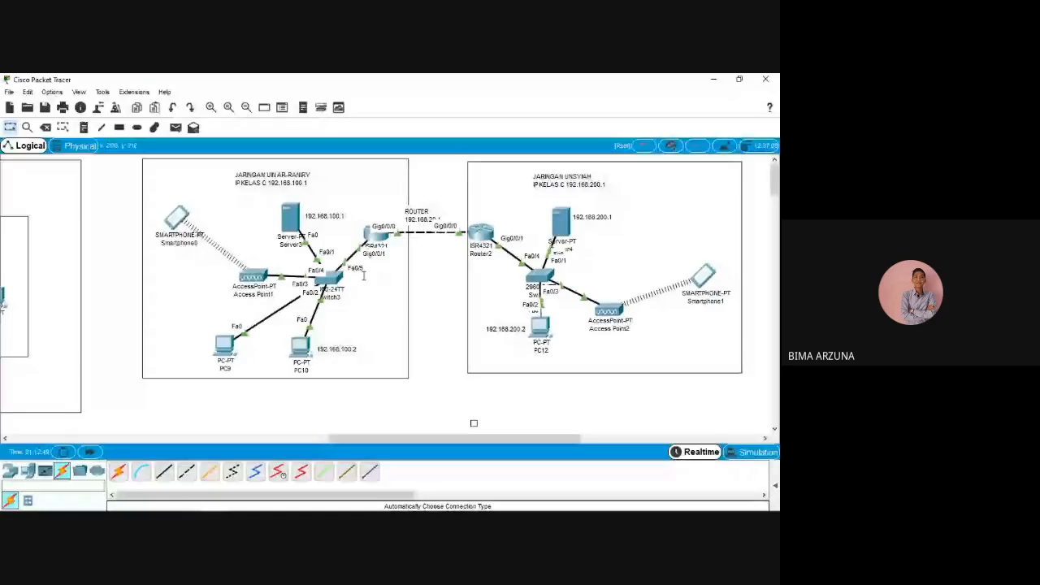
Switch from PC10 to PC9's Command Prompt and start a ping to 192.168.200.2
left_click(302, 346)
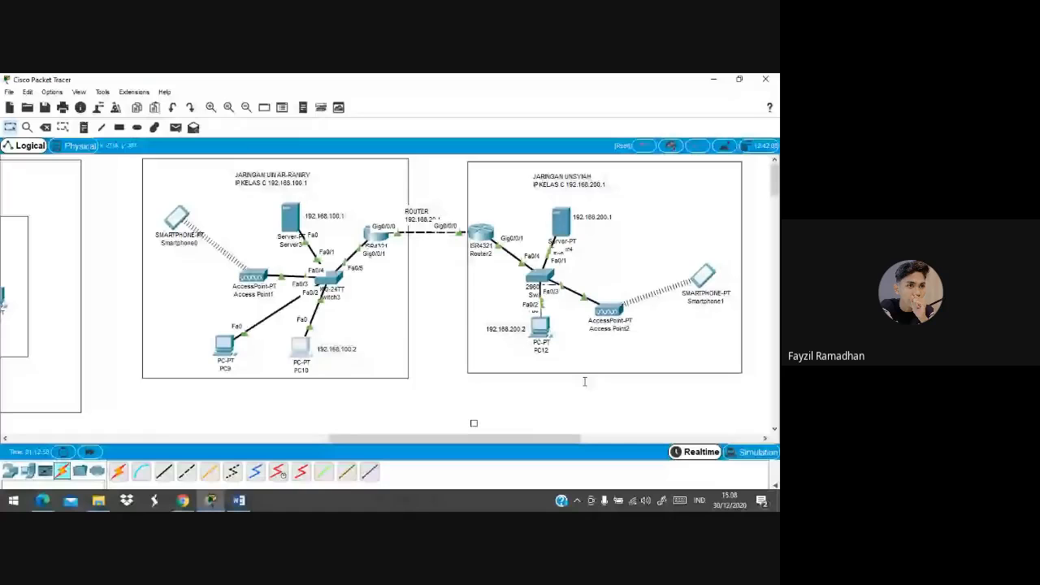
left_click(227, 348)
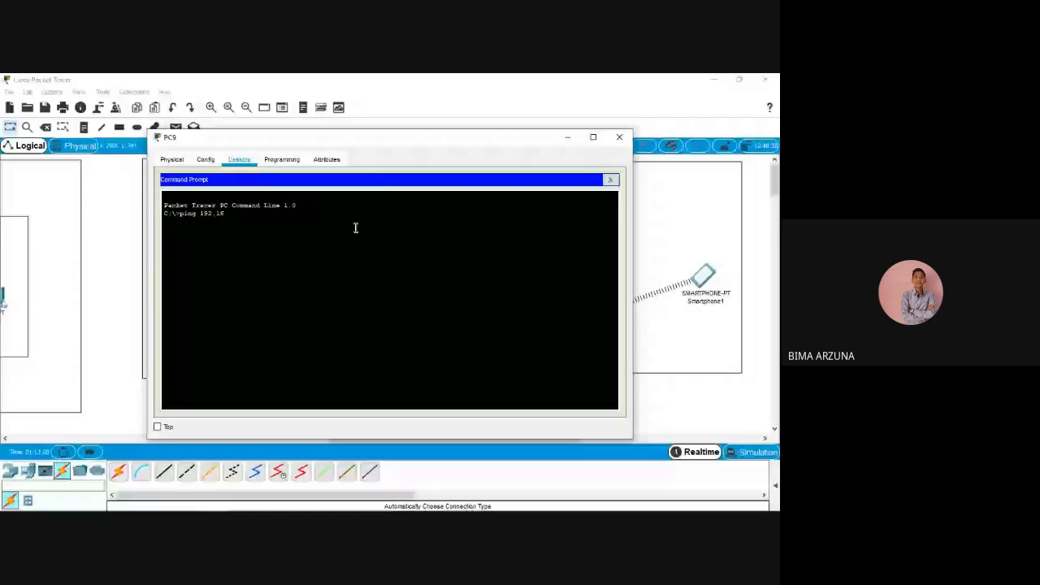
type("8.200.2")
key("Return")
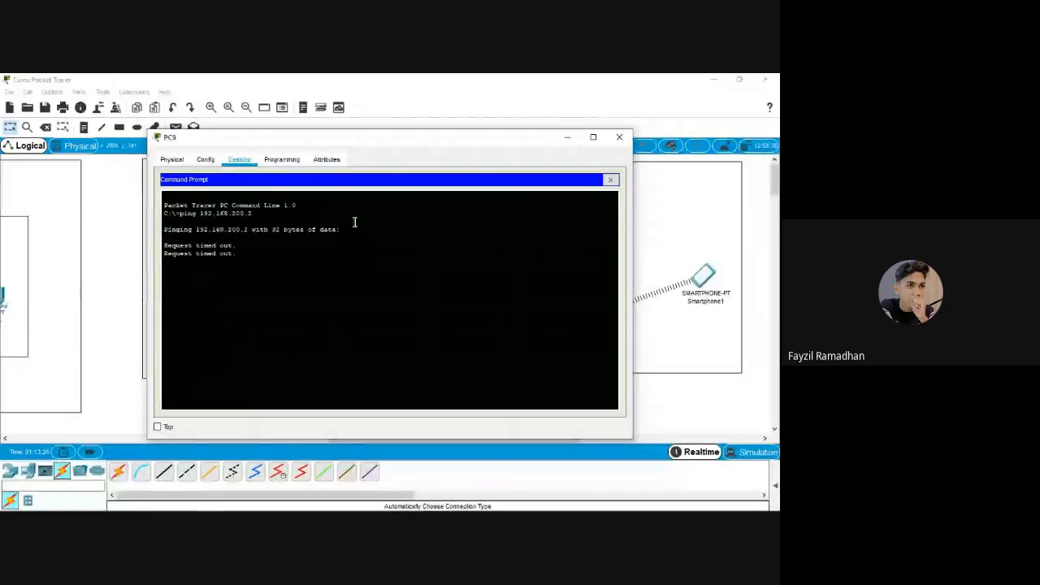
Abort PC9's failing ping with Ctrl+C and rerun ping 192.168.200.2 from history
key("ctrl+c")
key("Up")
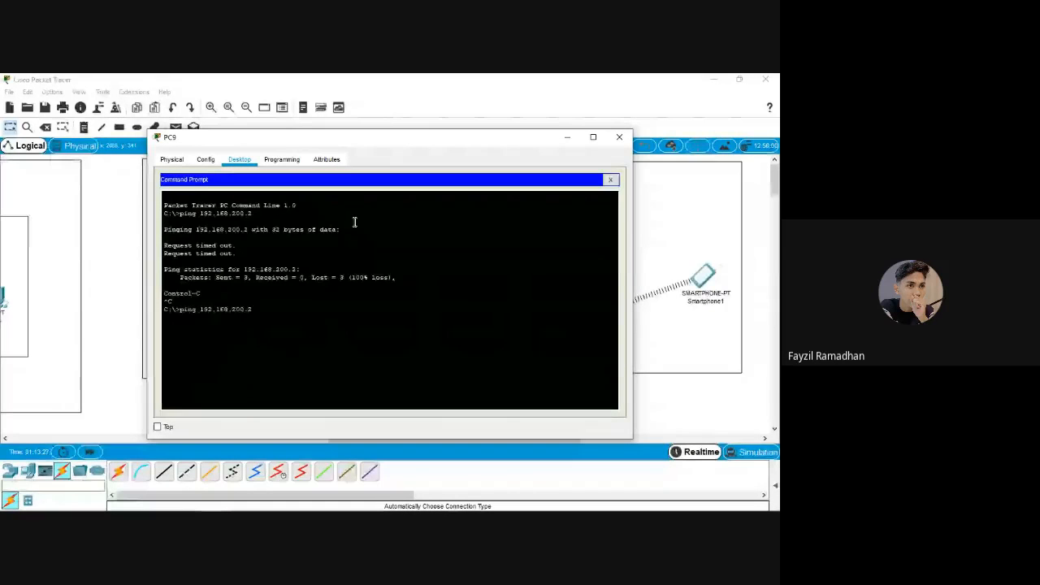
key("Return")
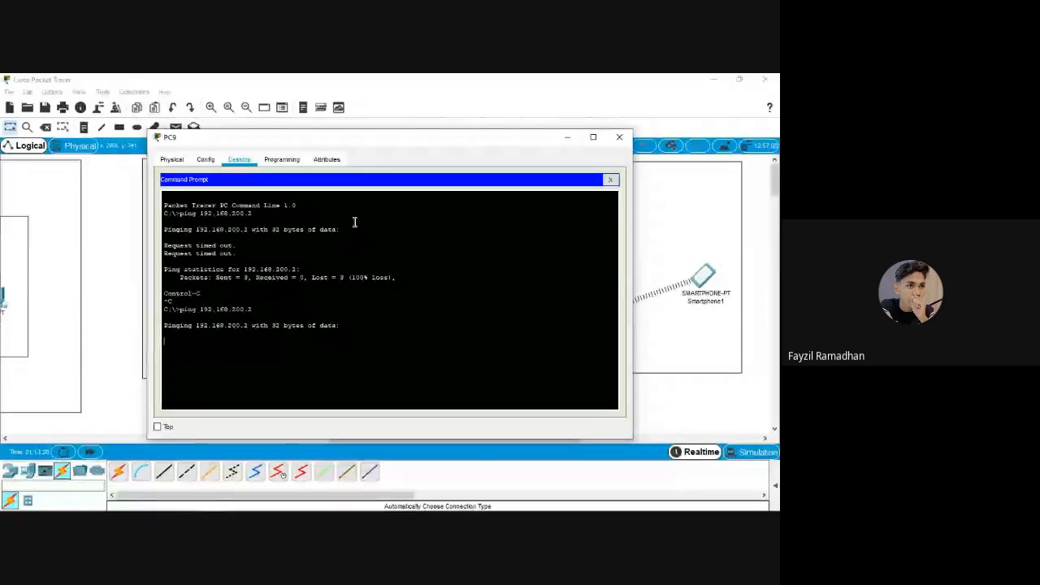
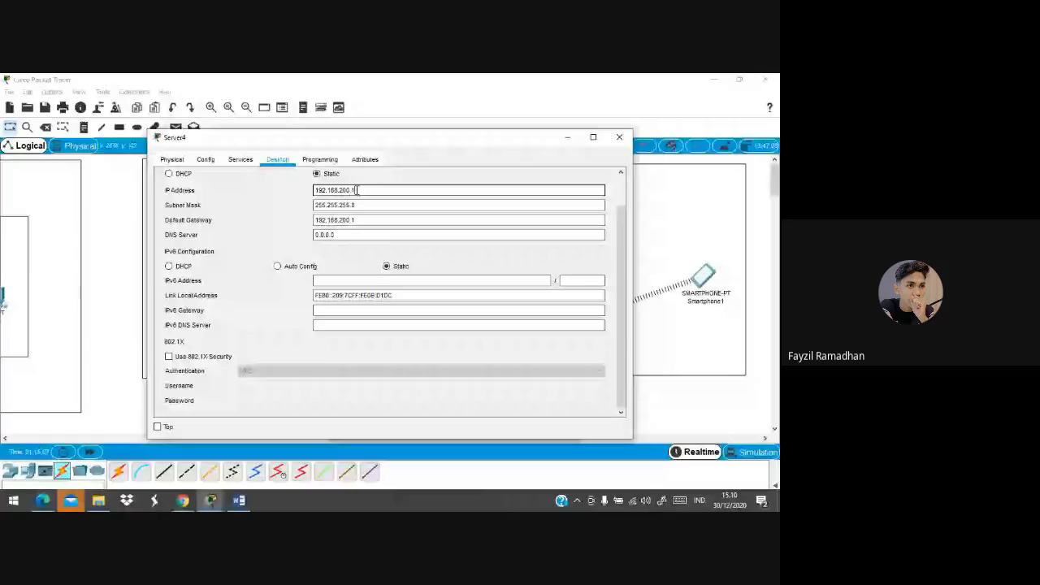
Append 0 to Server4's IP Address so it reads 192.168.200.10
type("0")
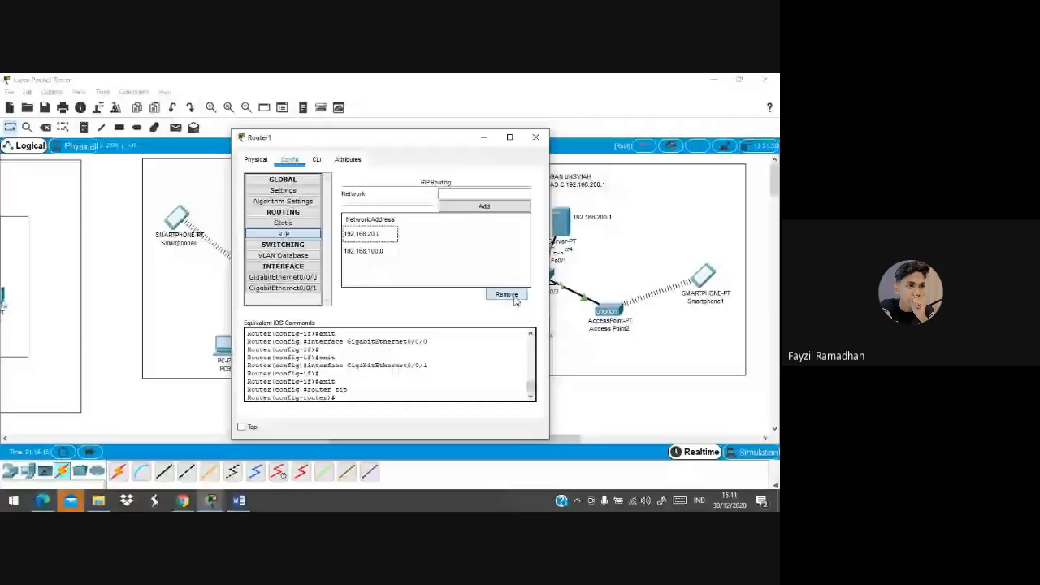
Replace Router1's old RIP networks with 192.168.20.0 and 192.168.100.0
left_click(507, 294)
left_click(506, 294)
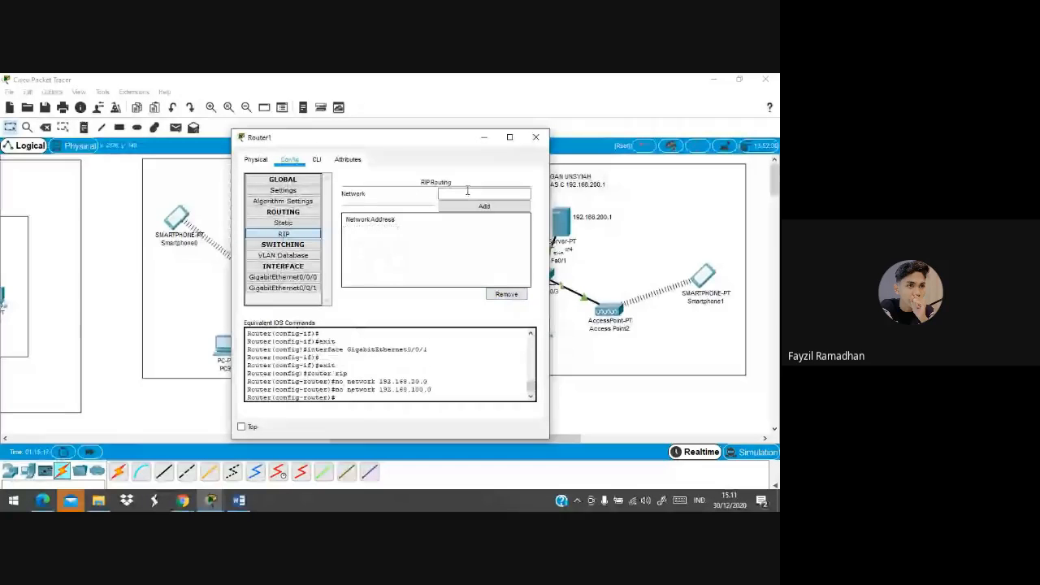
left_click(468, 191)
type("192.168.20")
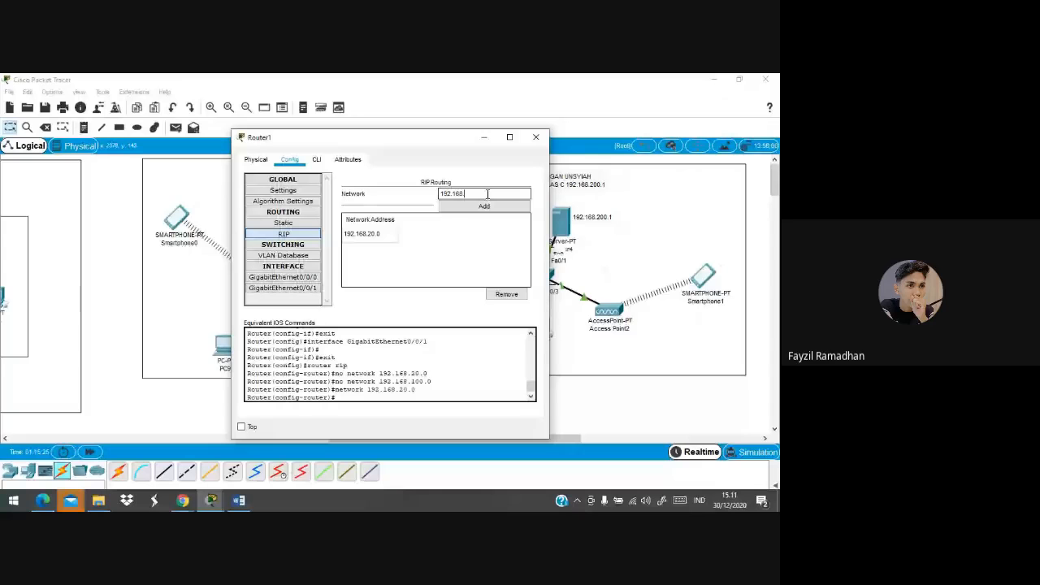
type("100.0")
left_click(488, 206)
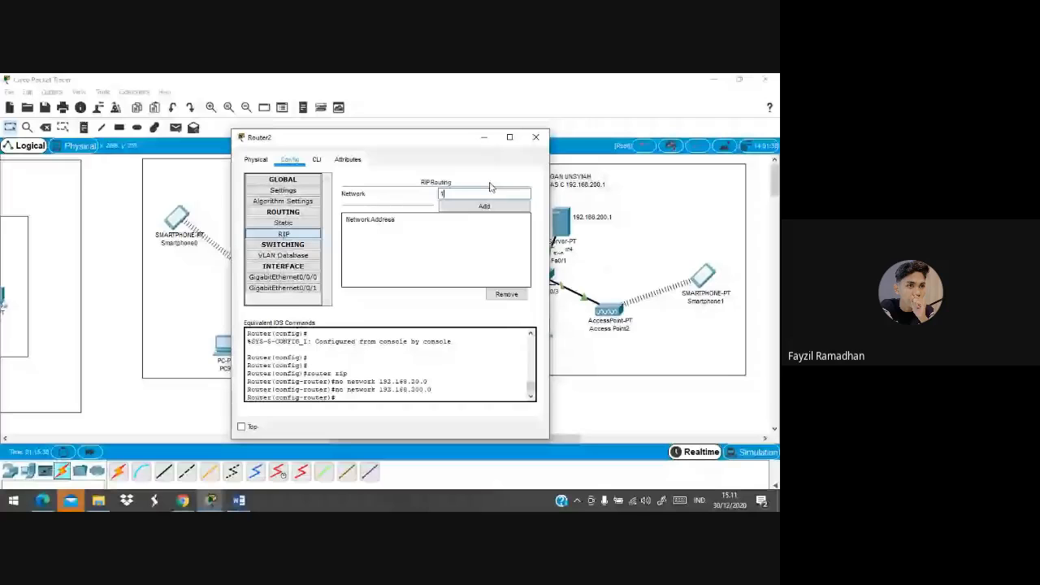
Type 192.168.200 into Router2's RIP Network field, then switch to the other topology file
type("92.168.200")
left_click(210, 500)
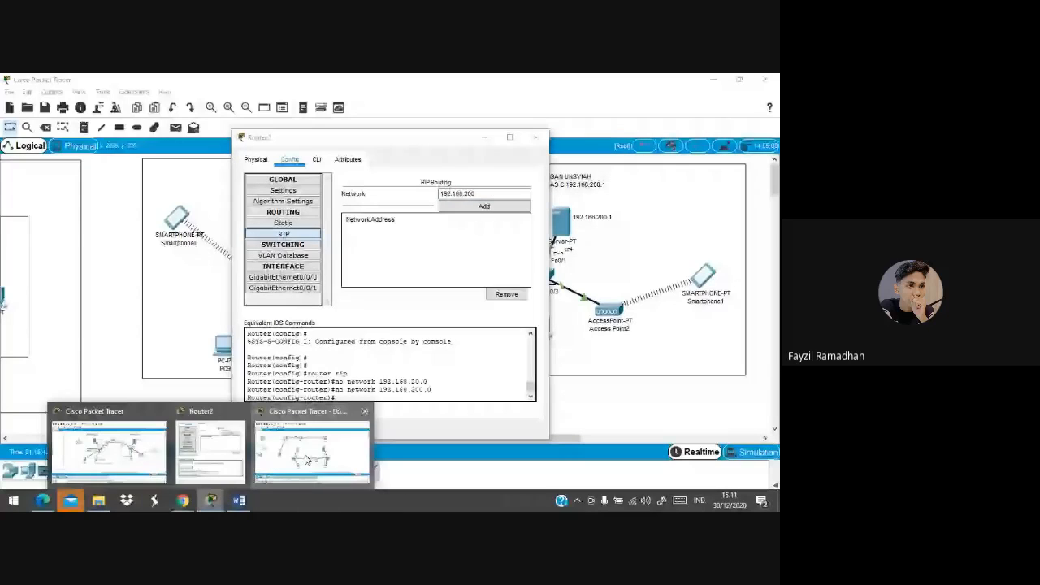
left_click(307, 460)
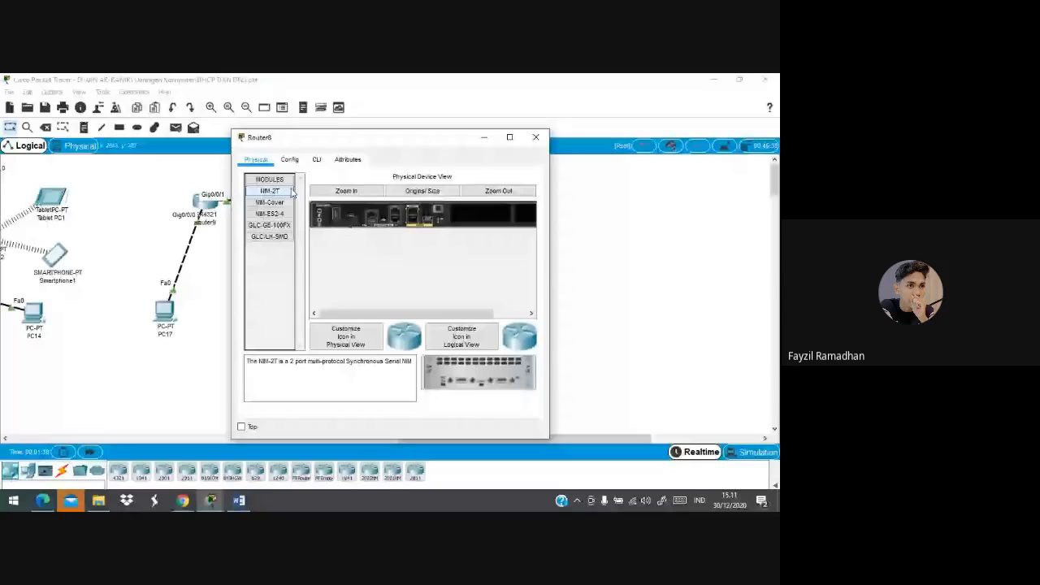
Check Router8's RIP networks in the other topology
left_click(290, 160)
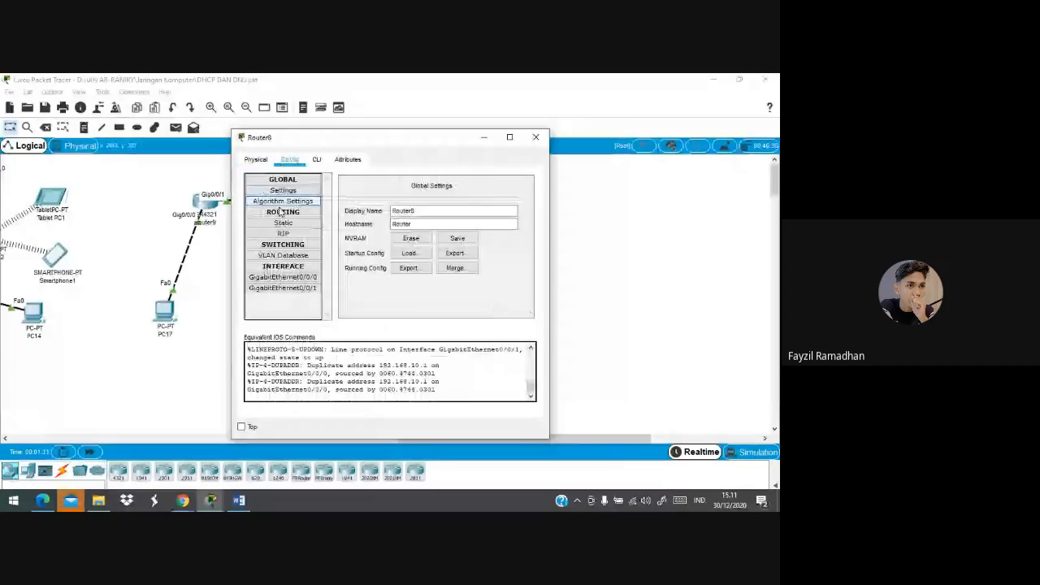
left_click(283, 234)
left_click(207, 235)
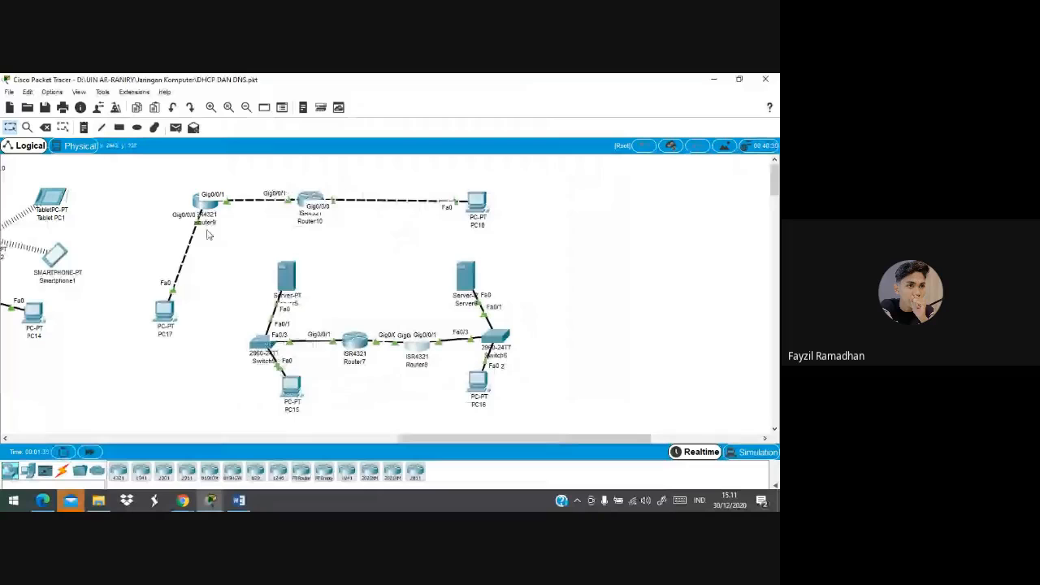
Check PC17's IP settings, then bring up Router7's RIP networks, 192.168.1.0 and 192.168.10.0
left_click(165, 312)
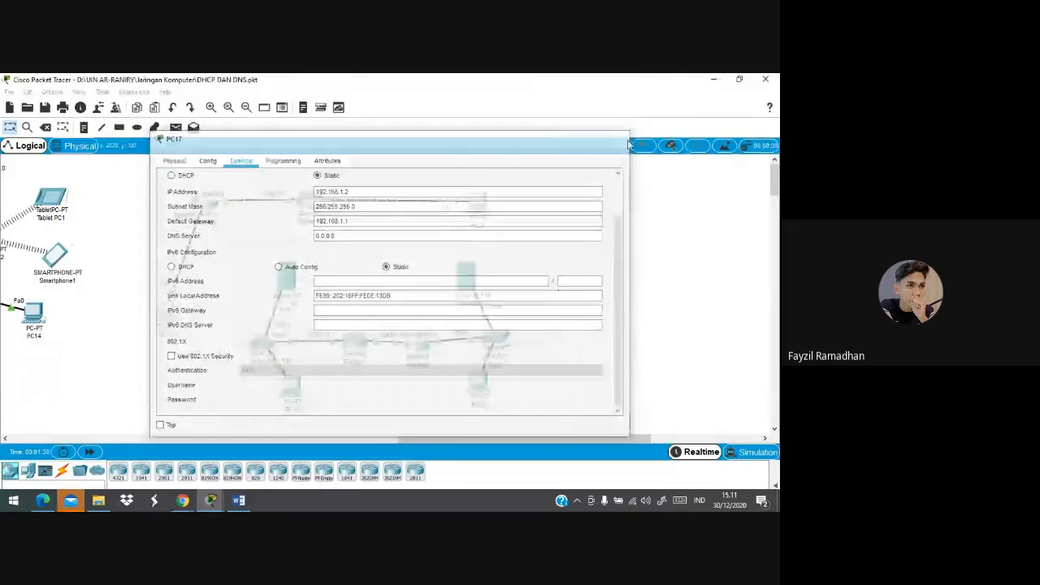
left_click(616, 139)
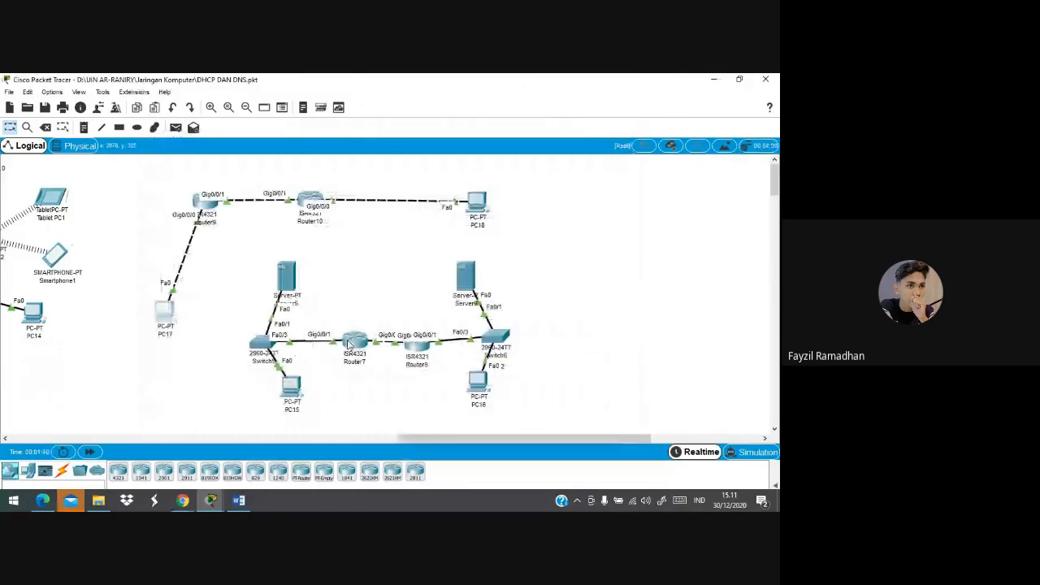
mouse_move(350, 344)
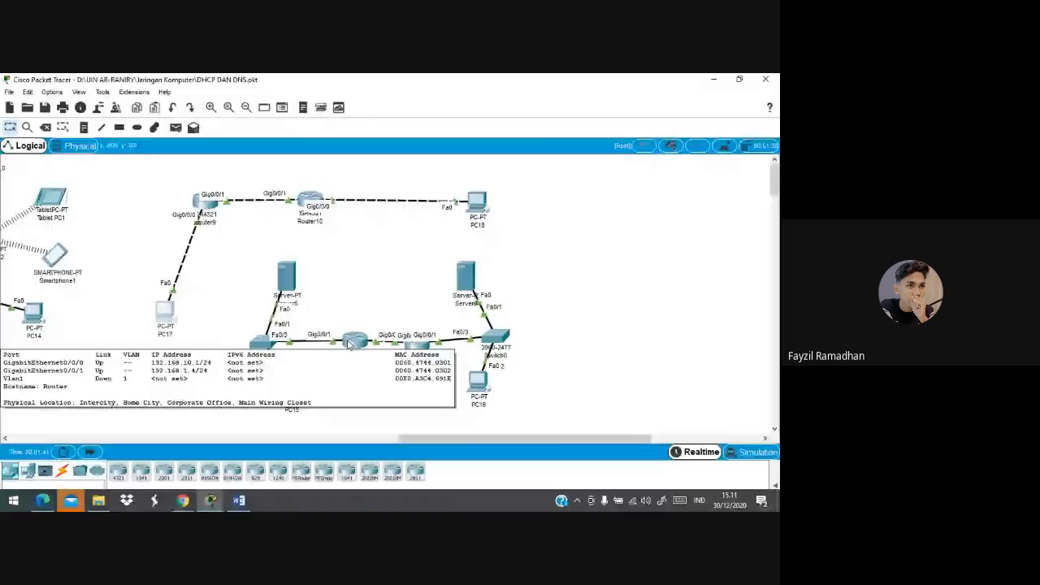
left_click(349, 344)
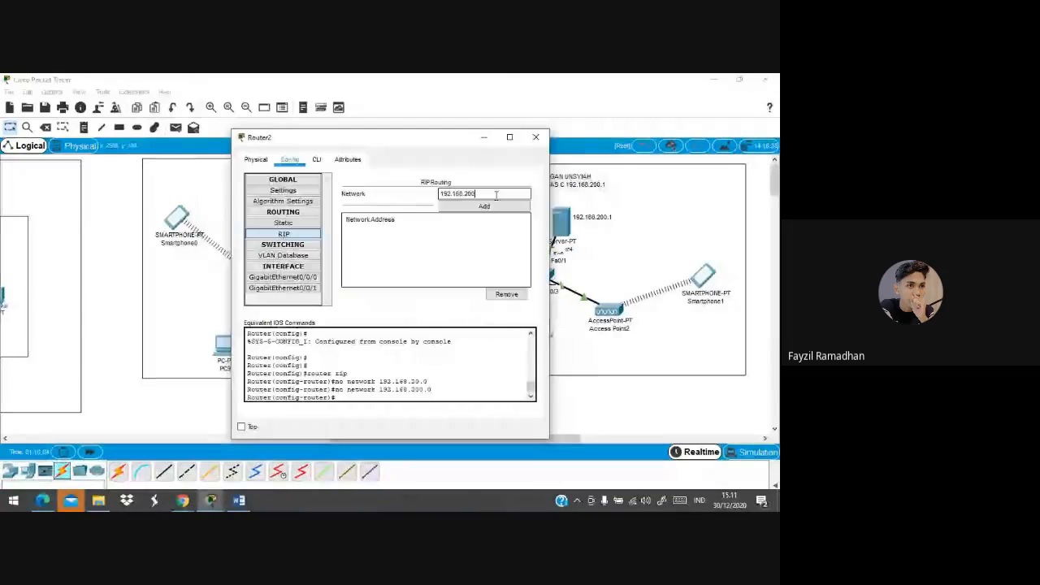
Edit Router2's RIP Network entry, appending .1 after 192.168.200
left_click_drag(495, 194, 463, 194)
left_click(489, 194)
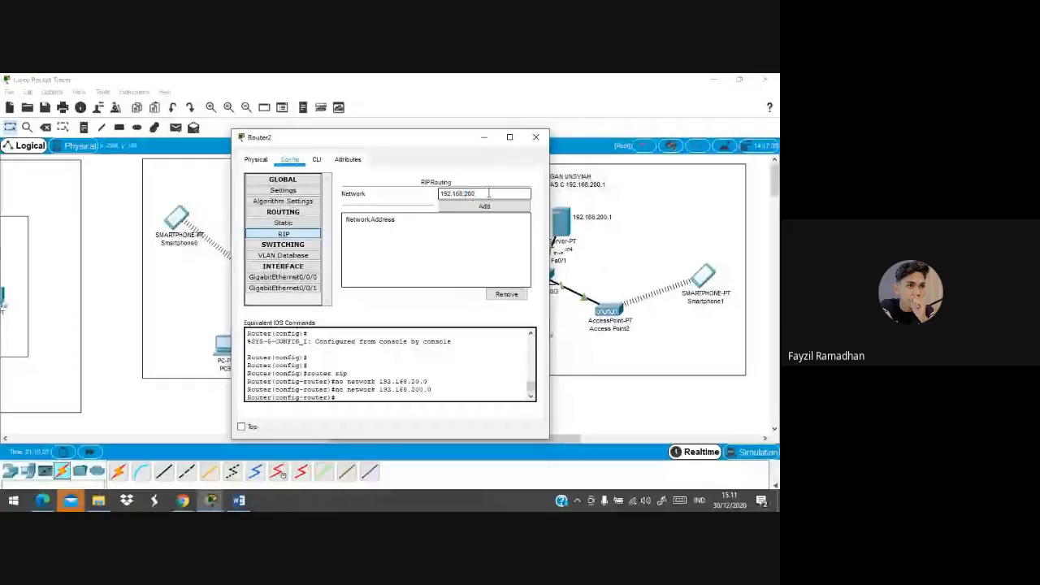
type(".1")
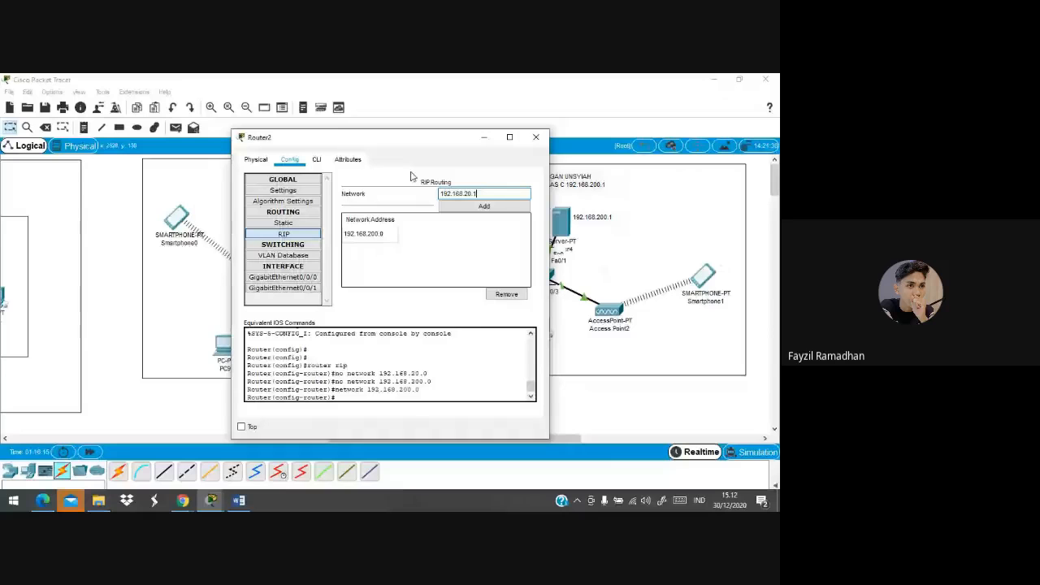
Add the network to Router2's RIP list and ping 192.168.200.2 from PC10, which still times out
left_click(485, 206)
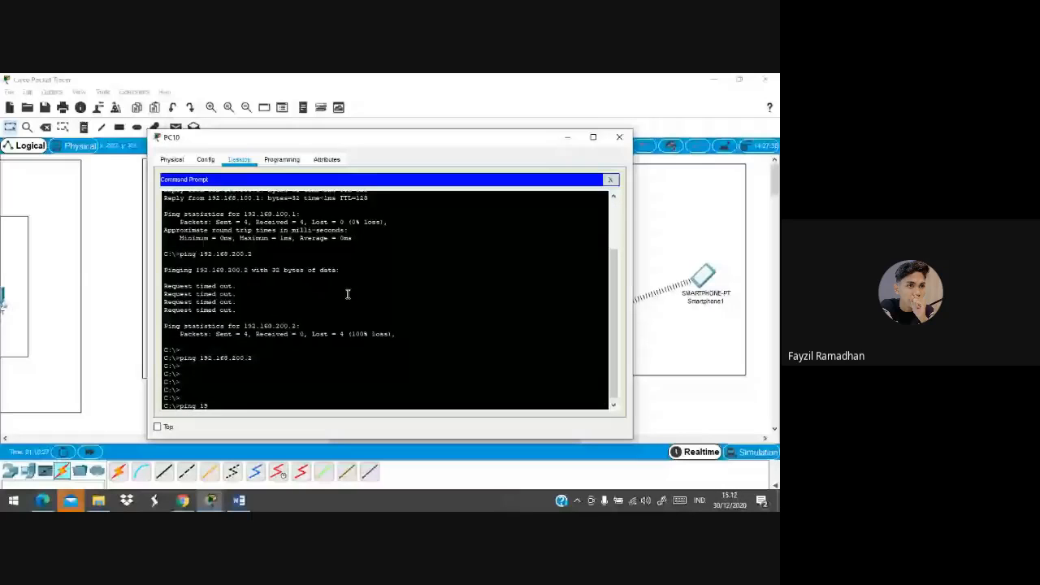
type("2.168.200.2")
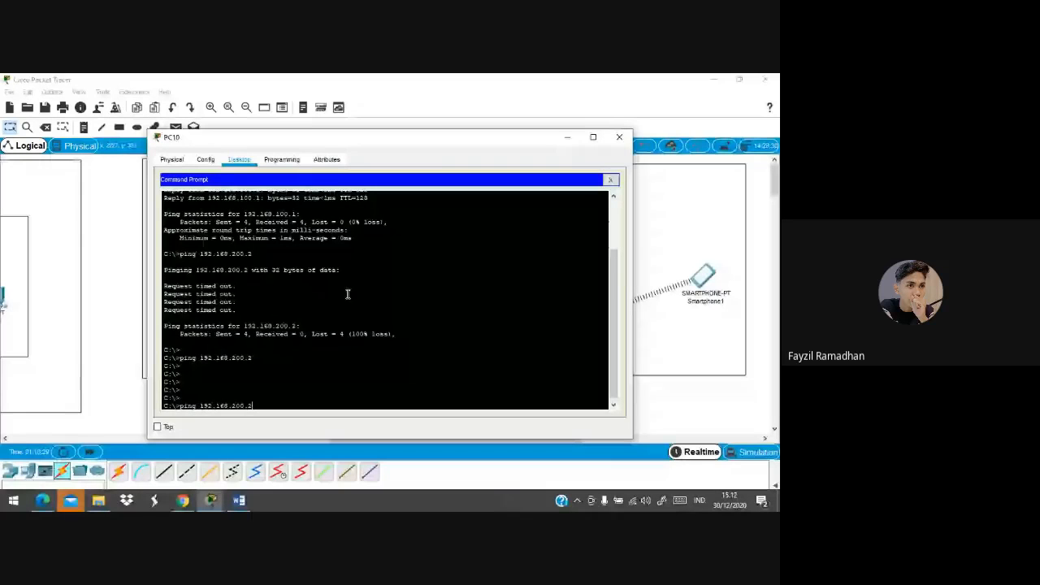
key("Return")
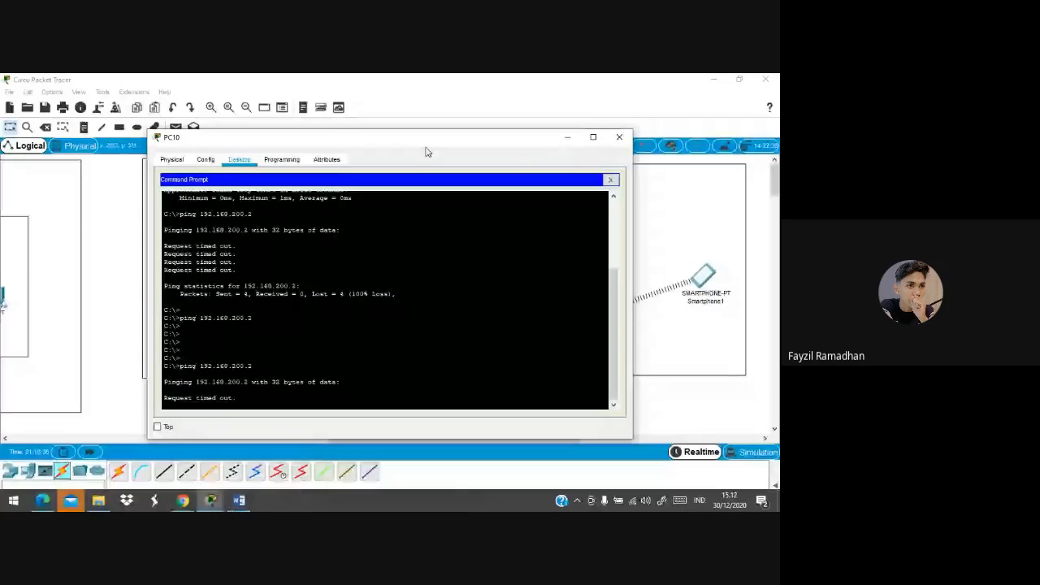
left_click_drag(421, 143, 327, 117)
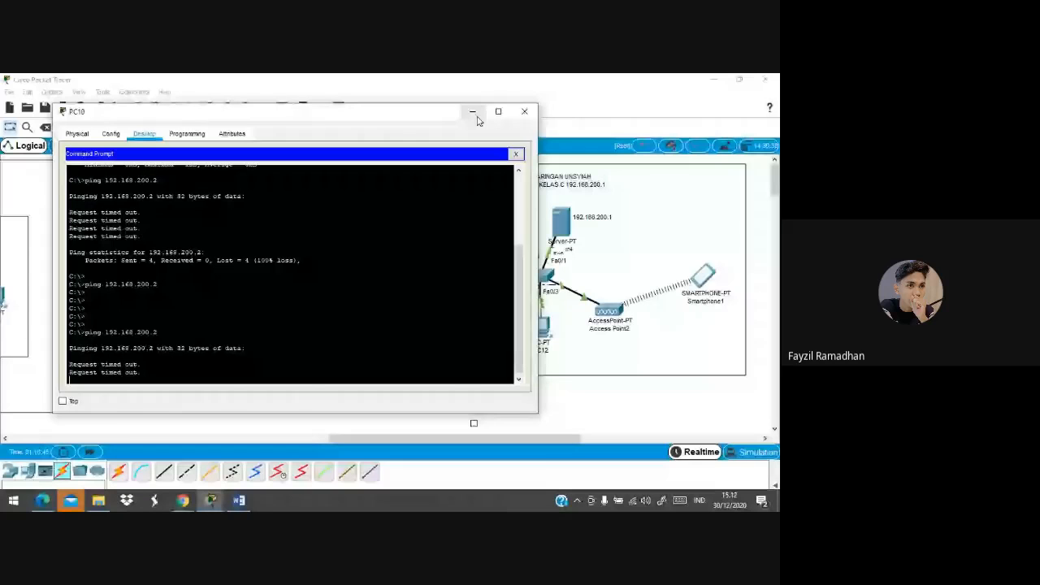
left_click(472, 111)
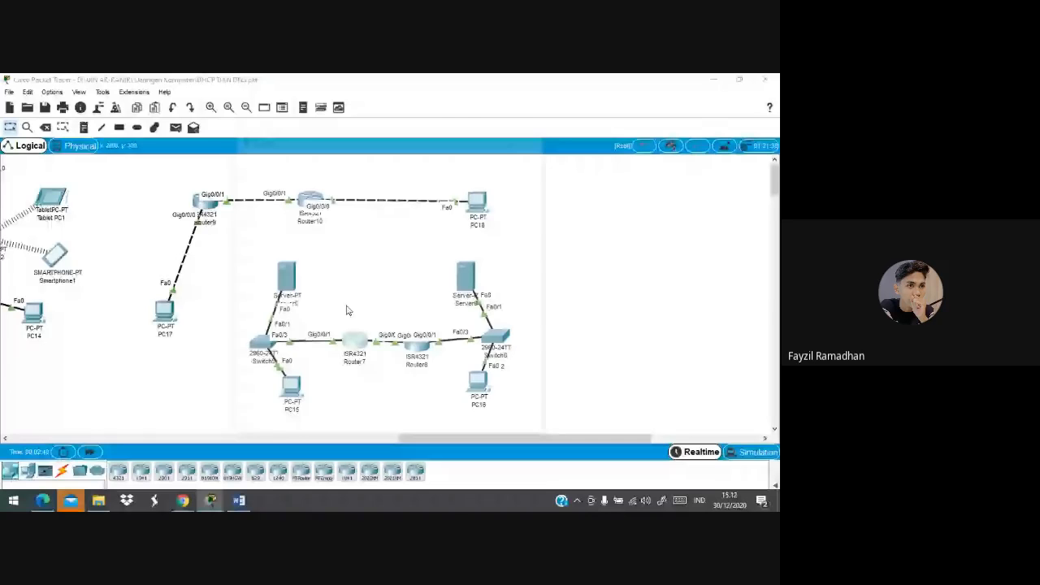
Recheck Router7's RIP networks, then return to the UIN AR-RANIRY/UNSYIAH topology window
left_click(352, 337)
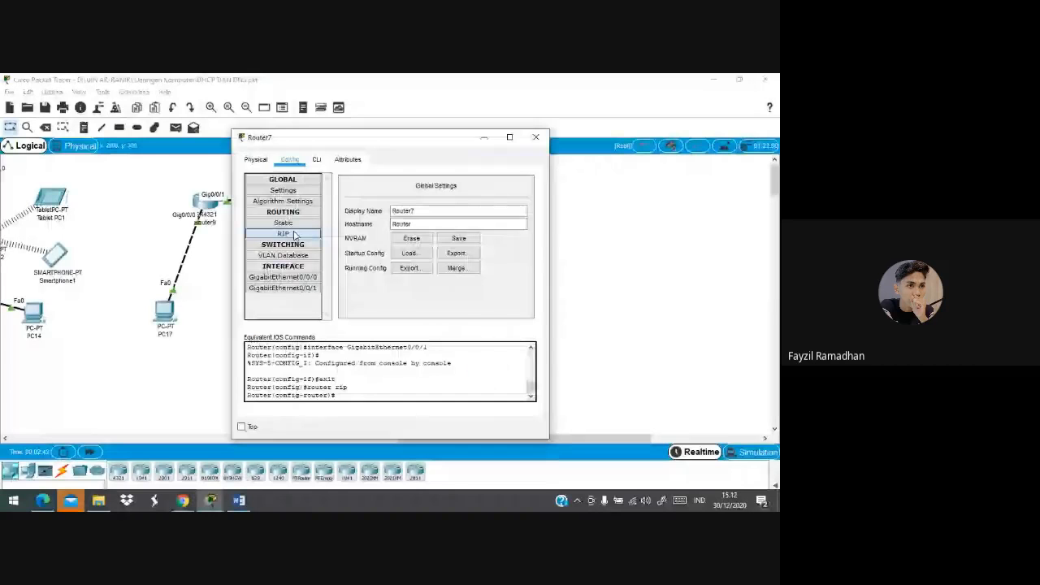
left_click(294, 234)
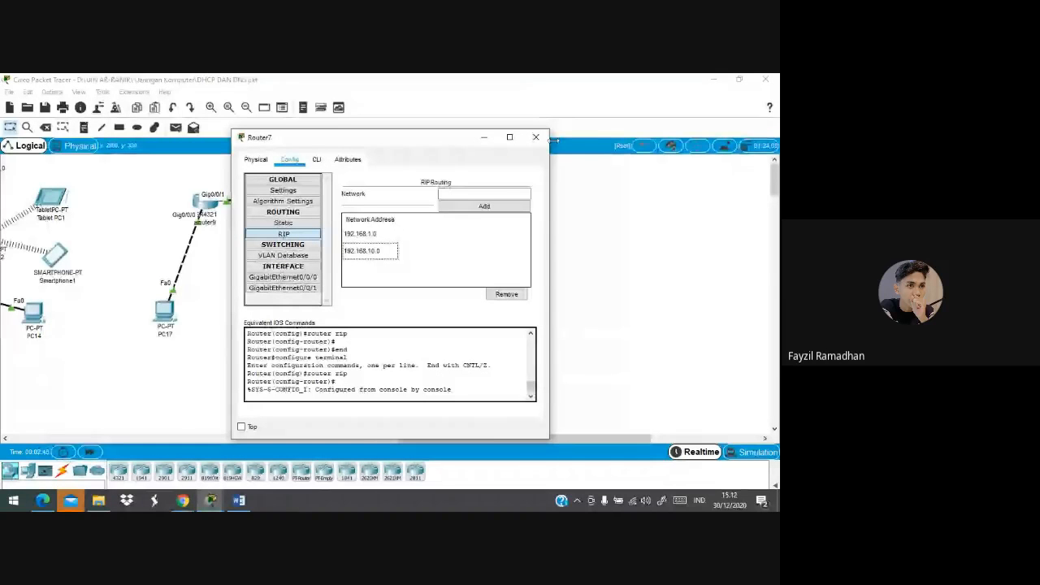
left_click(537, 137)
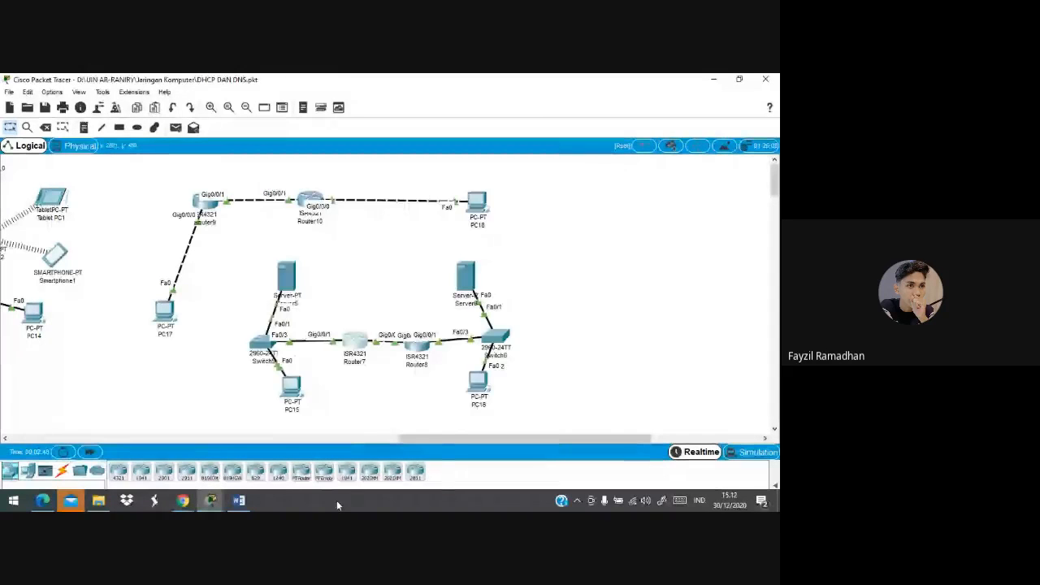
mouse_move(213, 497)
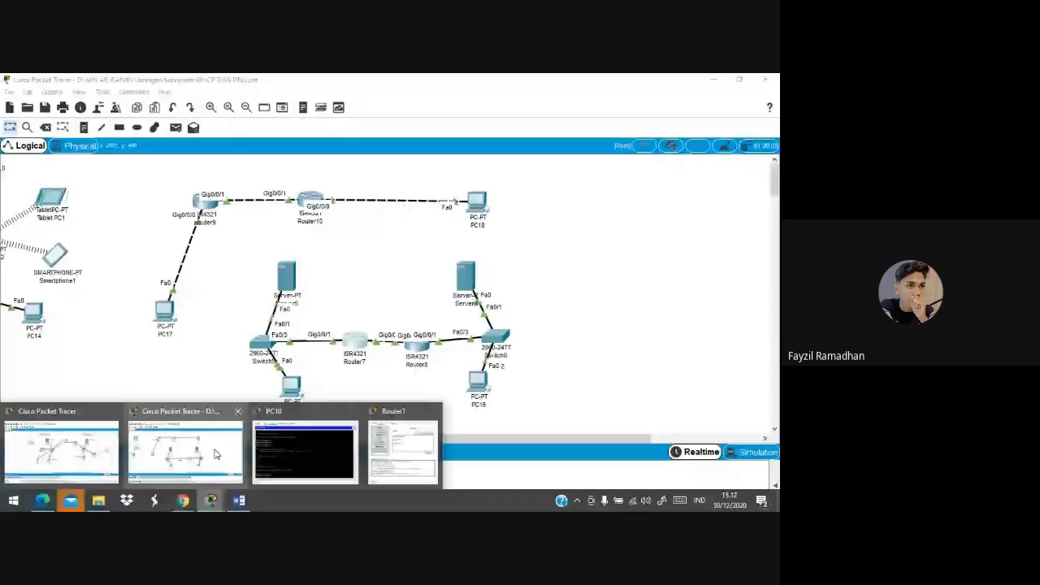
left_click(61, 451)
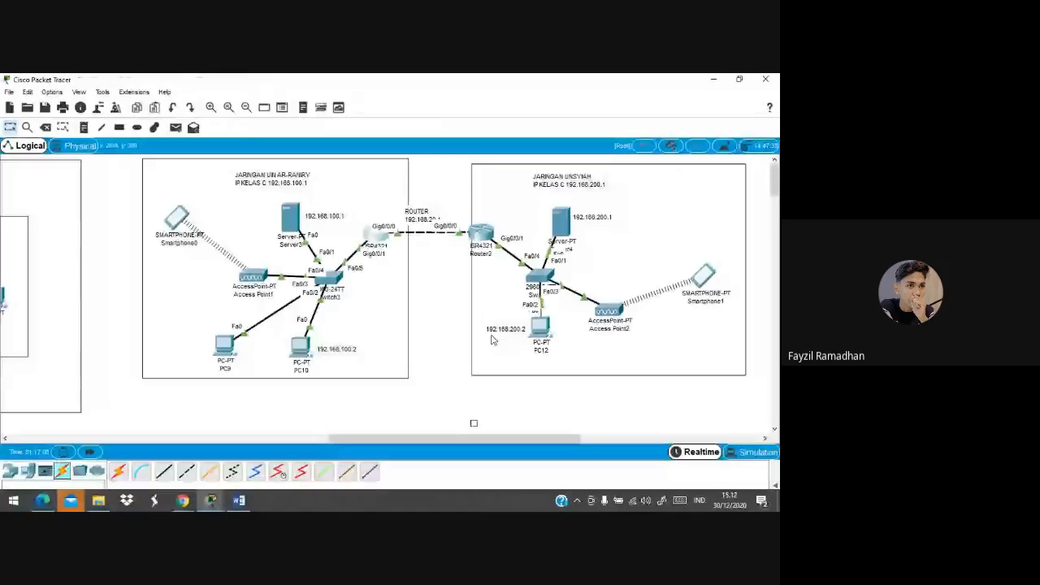
Add 192.168.20.0 to Router1's RIP networks and enter 192.168.100.0
left_click(376, 236)
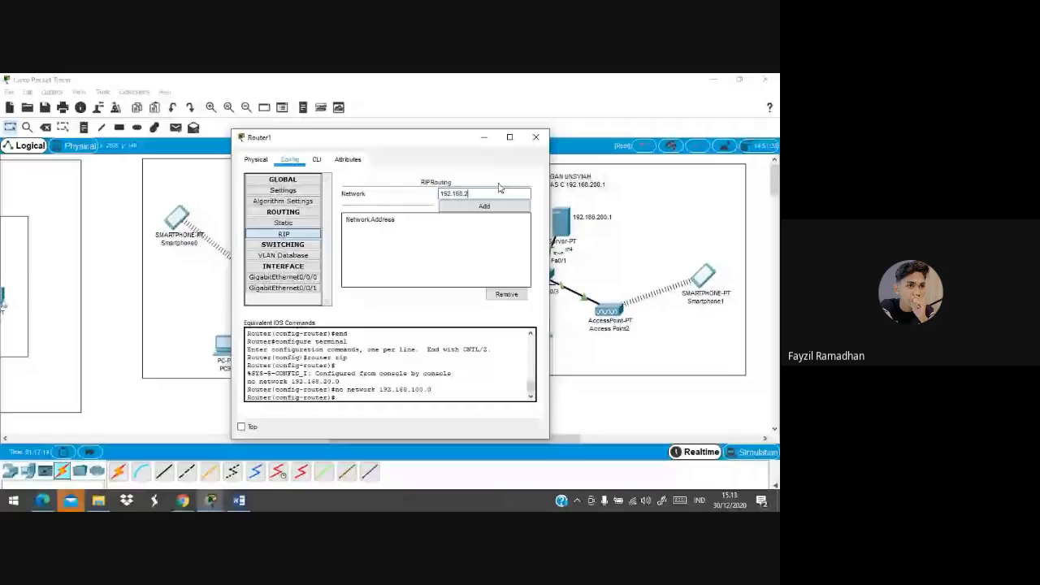
type("0.0")
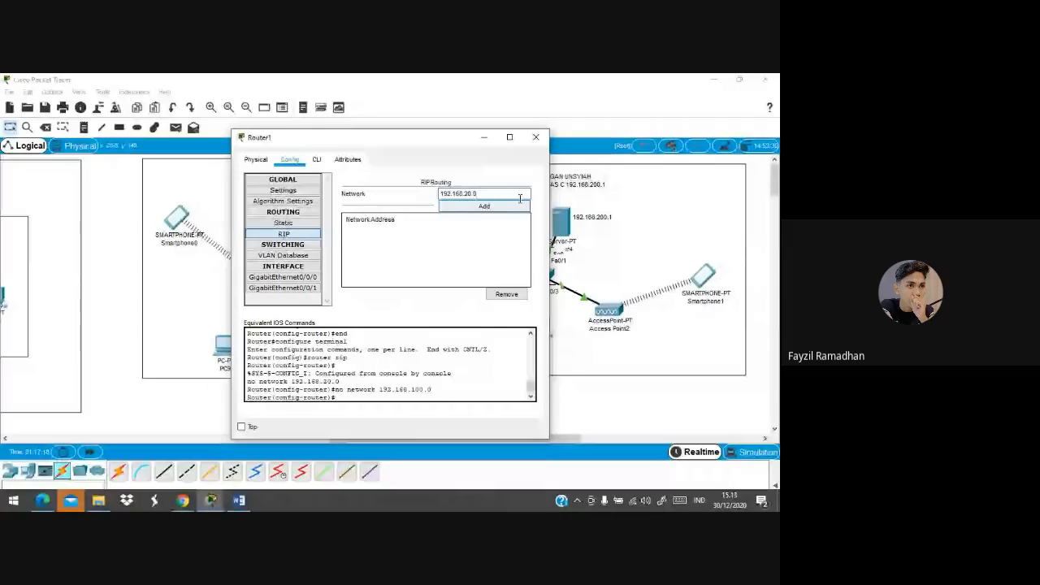
left_click(515, 206)
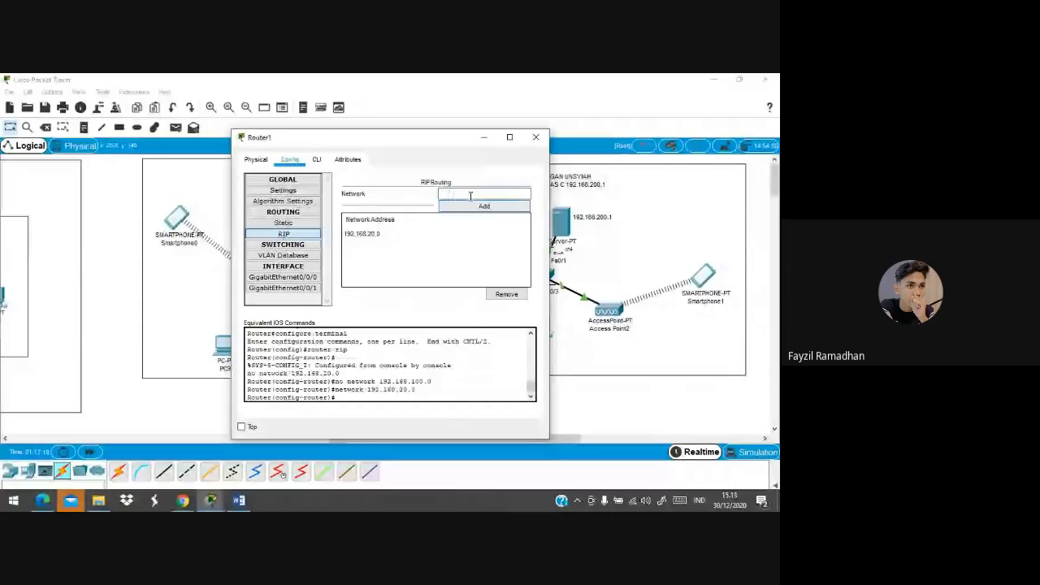
type("192.")
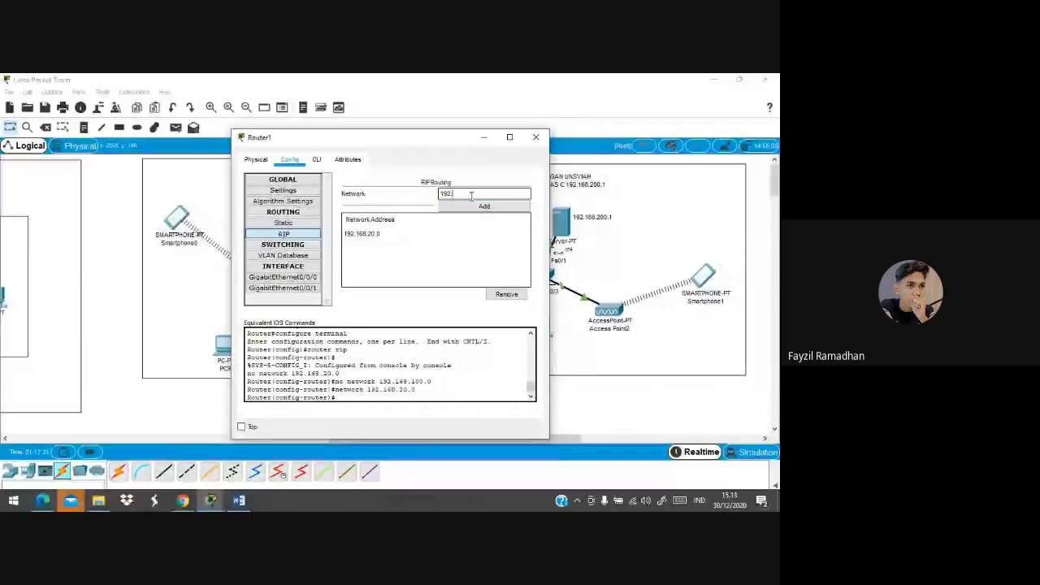
type("168.100.0")
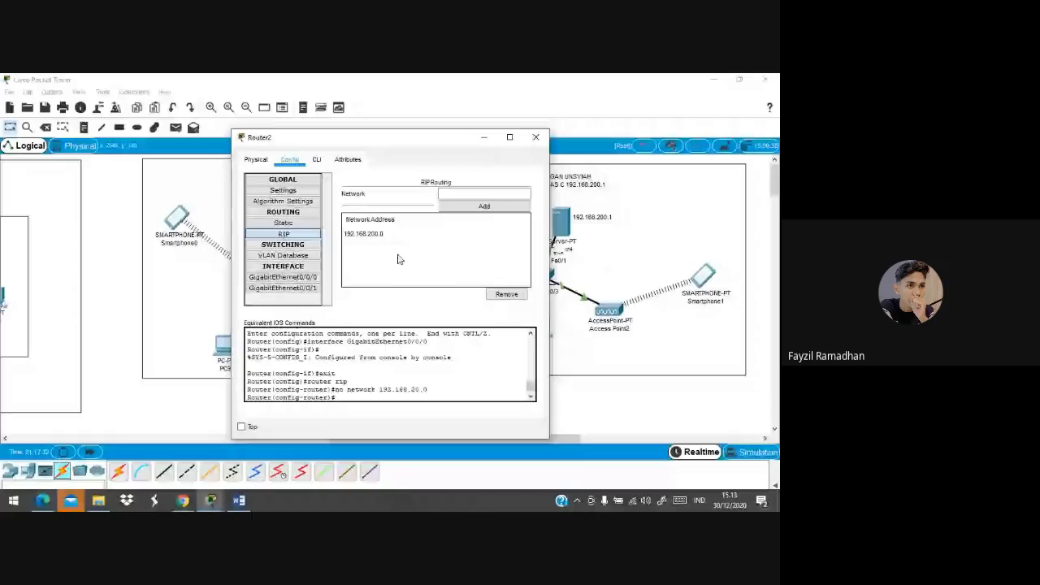
Remove 192.168.200.0 from Router2's RIP list, enter 192.168.20, and close Router2's settings
left_click(364, 234)
left_click(506, 294)
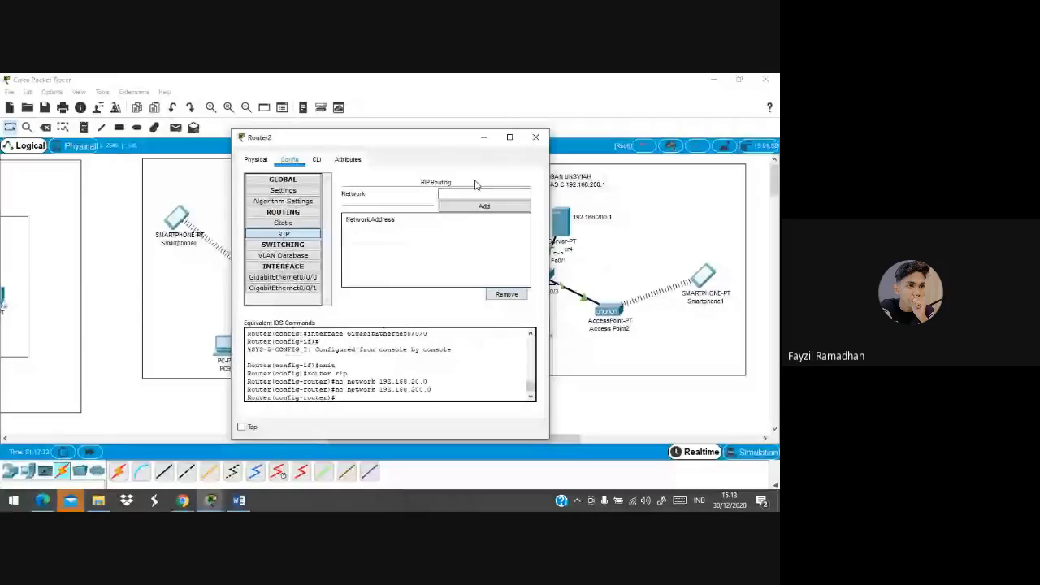
left_click(476, 193)
type("192.168.20")
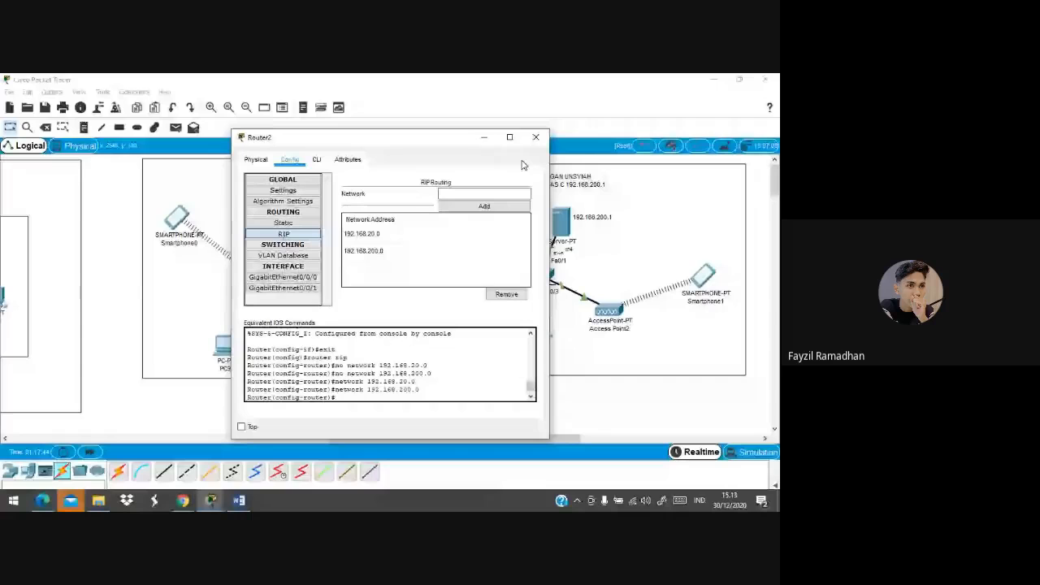
left_click(536, 136)
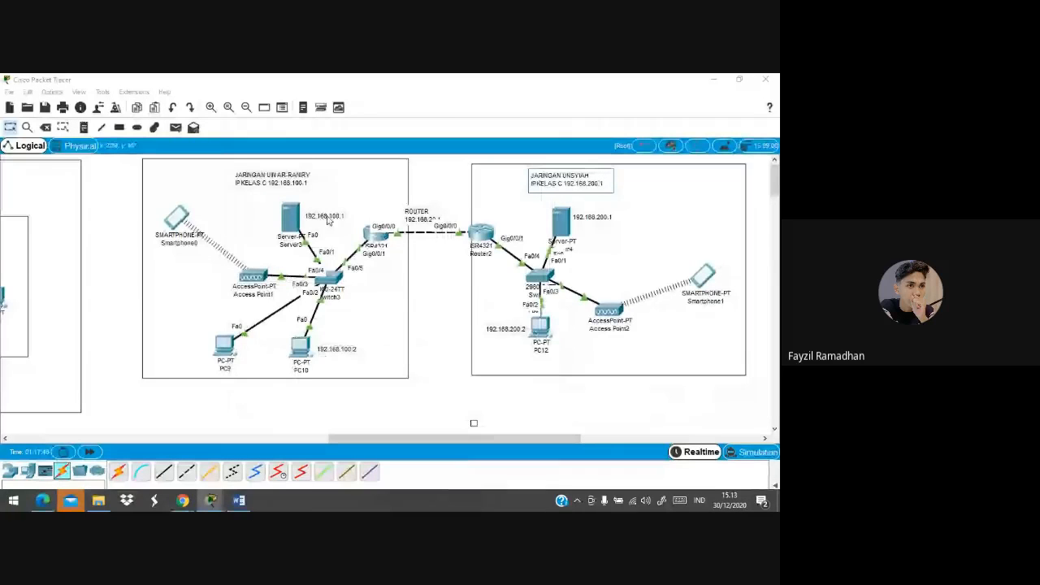
Relabel the servers' address notes as 192.168.100.10 and 192.168.200.10
left_click(328, 219)
type("0")
left_click(725, 225)
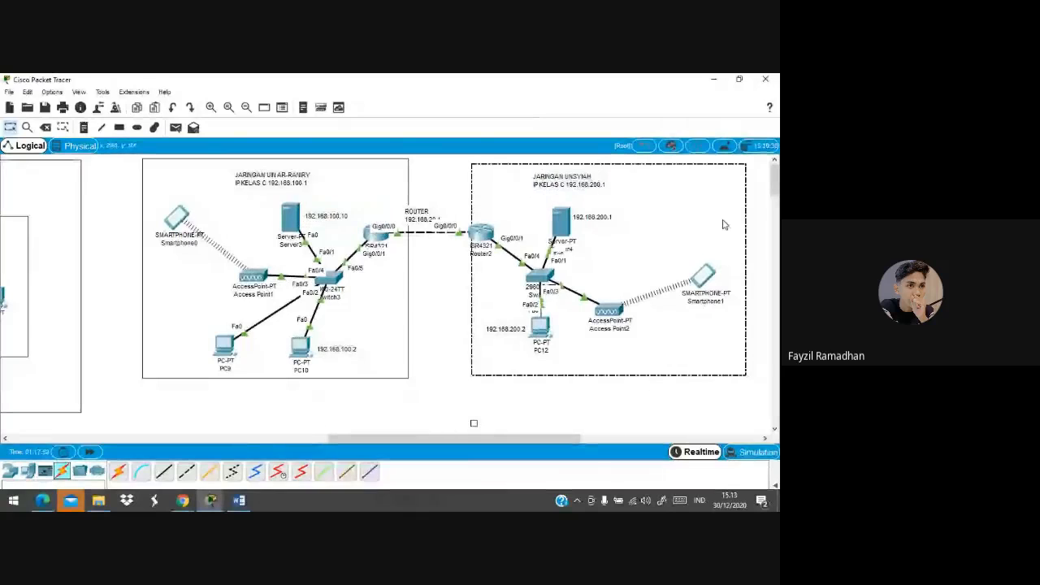
left_click(612, 216)
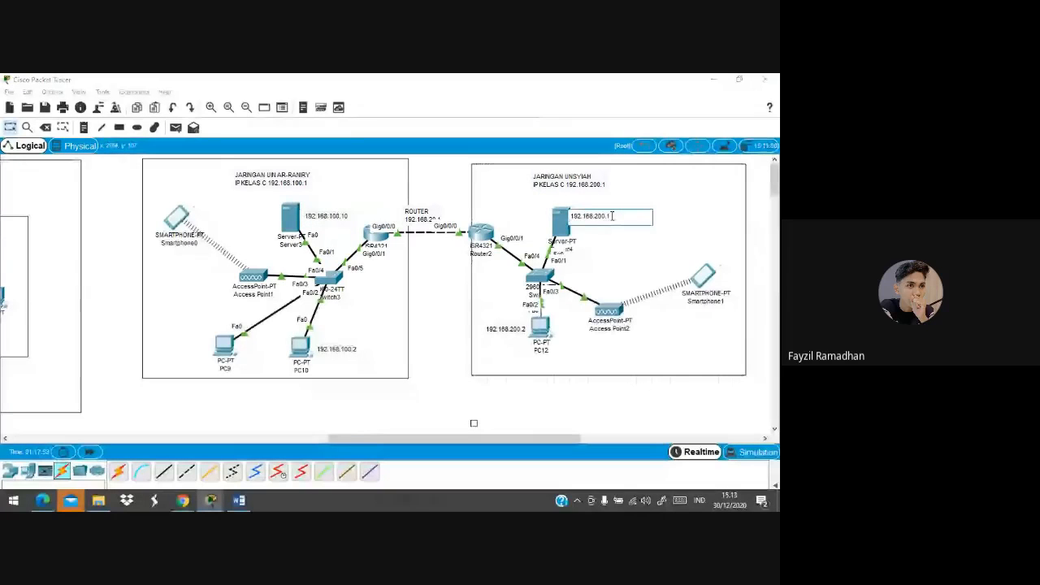
type("0")
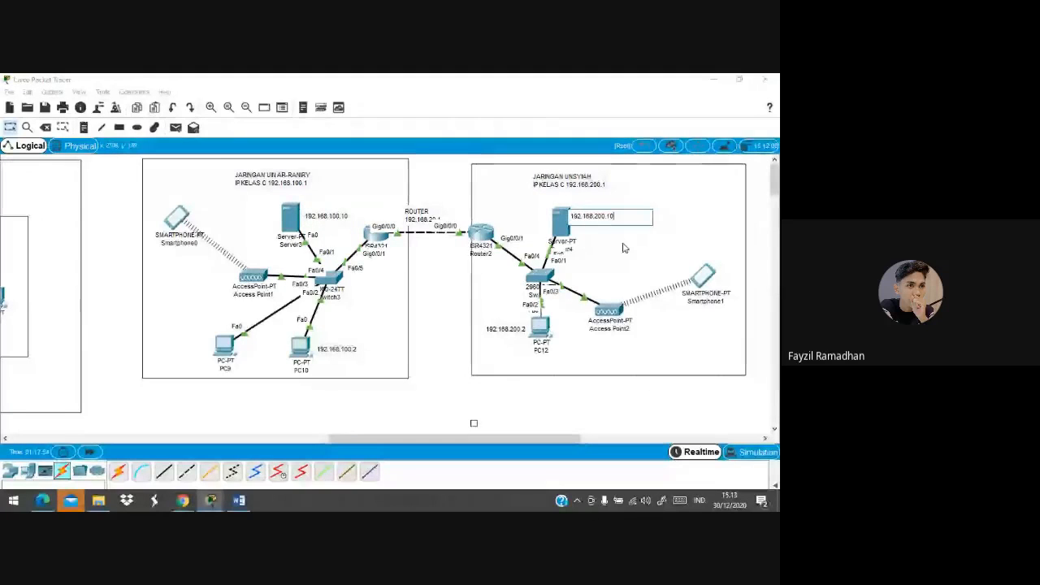
left_click(624, 248)
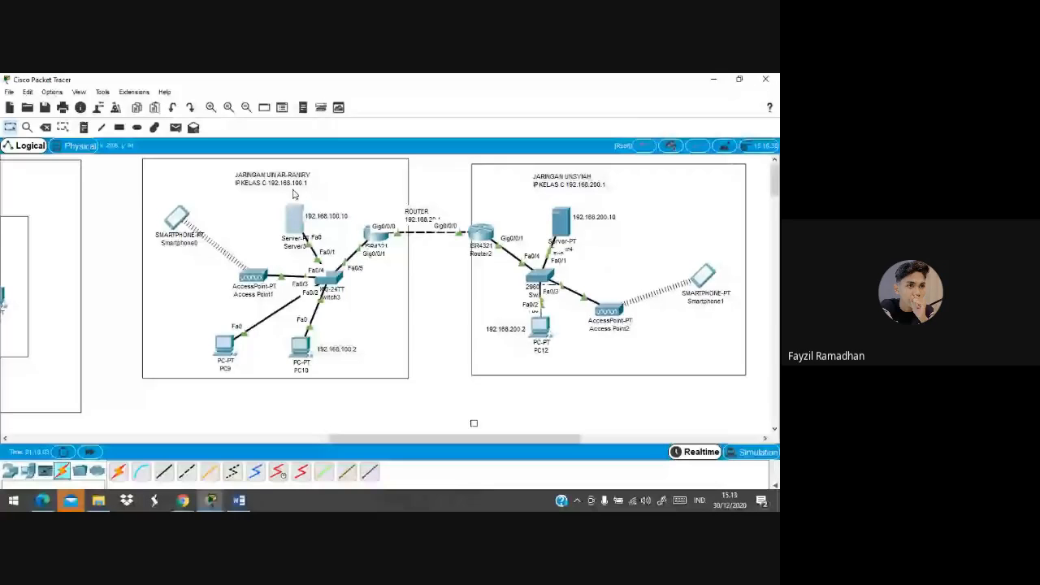
left_click(295, 215)
Start typing ping 192.168 in Server3's Command Prompt
type("ping 192.")
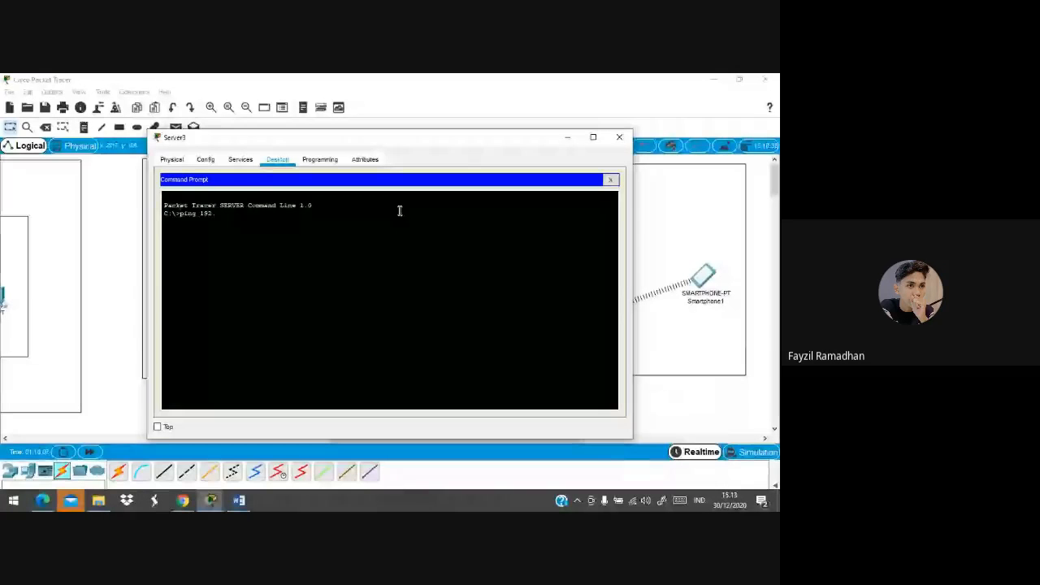
type("168")
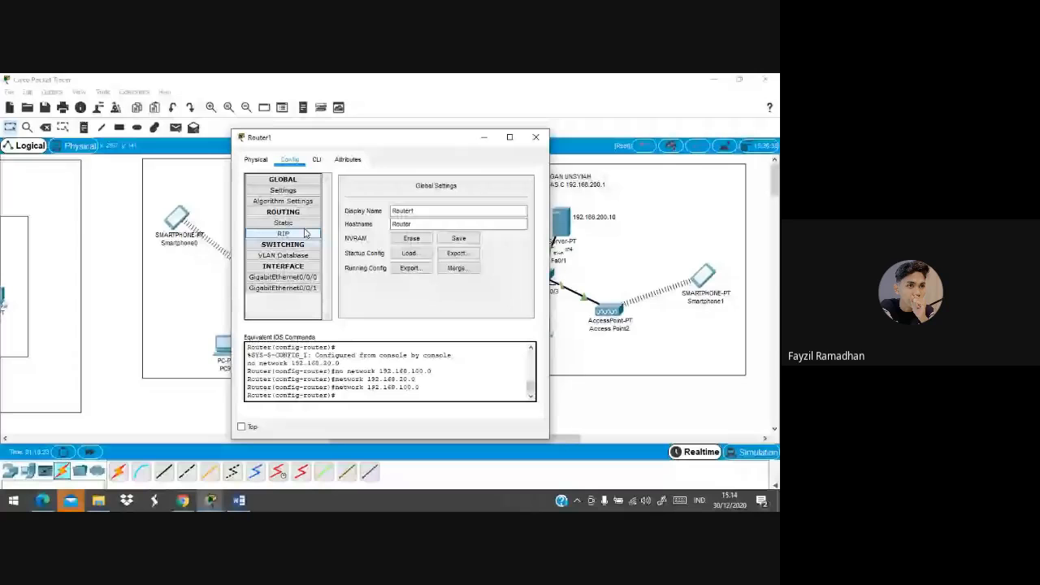
View Router1's RIP networks, 192.168.20.0 and 192.168.100.0, and move its window aside
left_click(306, 233)
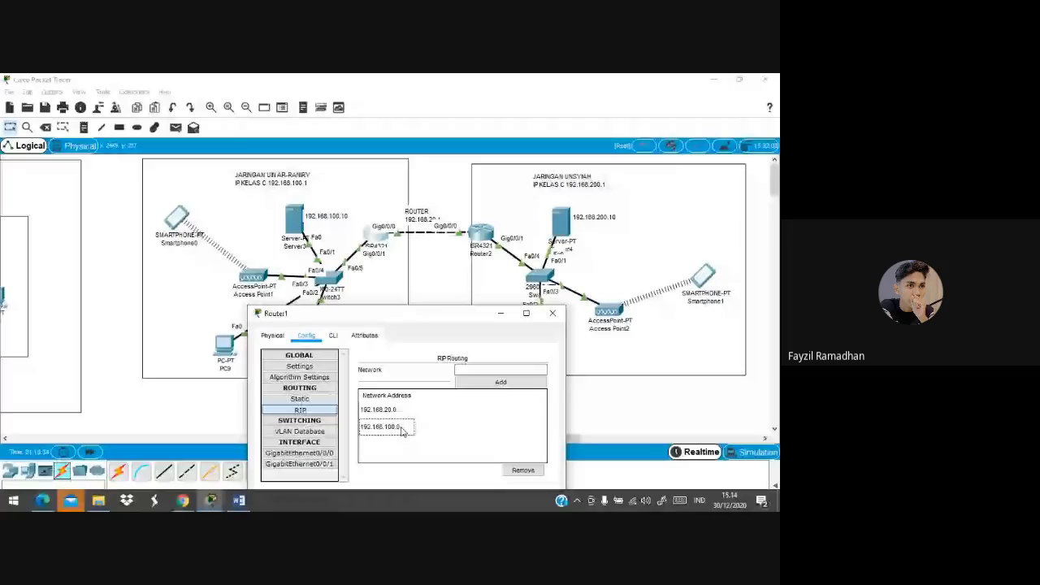
left_click_drag(387, 313, 368, 238)
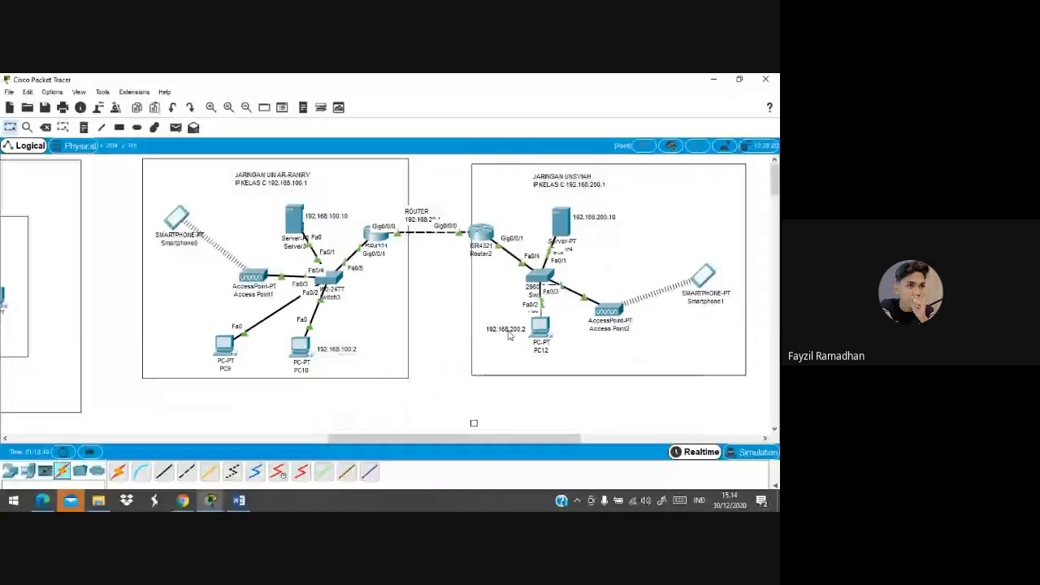
In PC10's command prompt, recall the ping to 192.168.200.2 and remove a stray letter
left_click(300, 347)
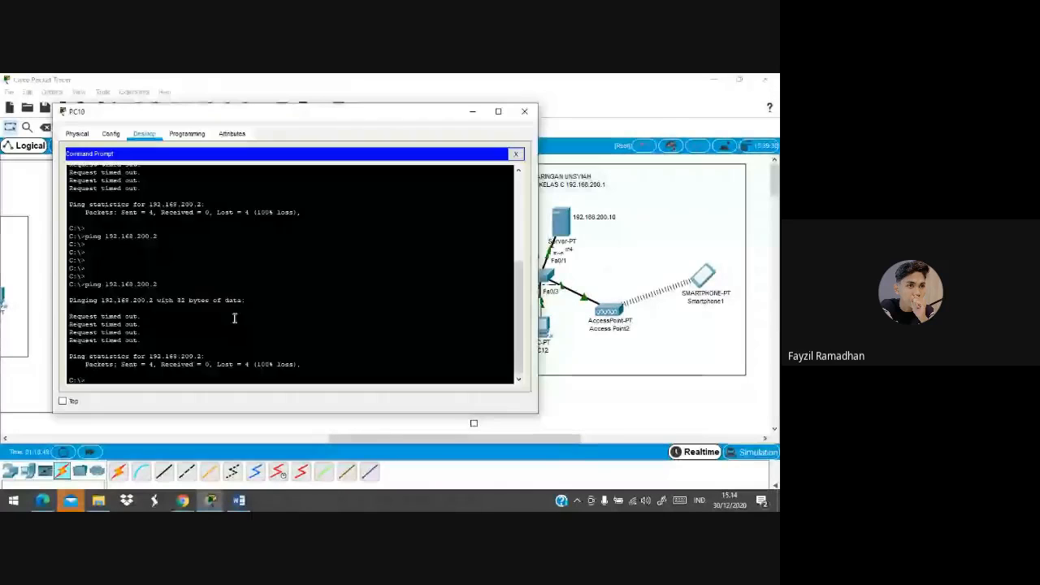
key("Return")
key("Return")
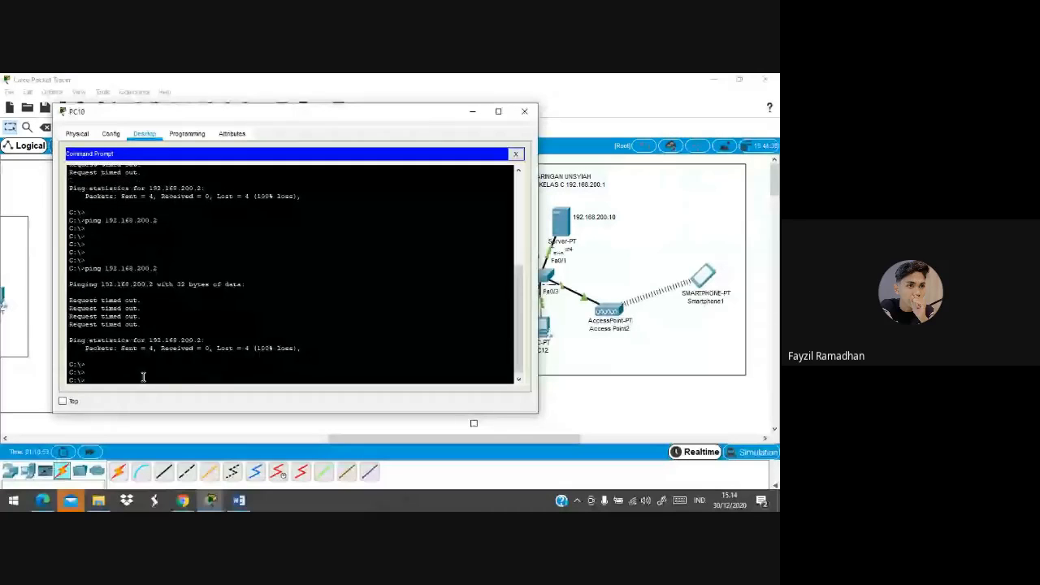
key("Return")
key("Return")
key("Return")
key("Return")
key("Return")
key("Up")
type("ing")
key("BackSpace")
key("BackSpace")
key("BackSpace")
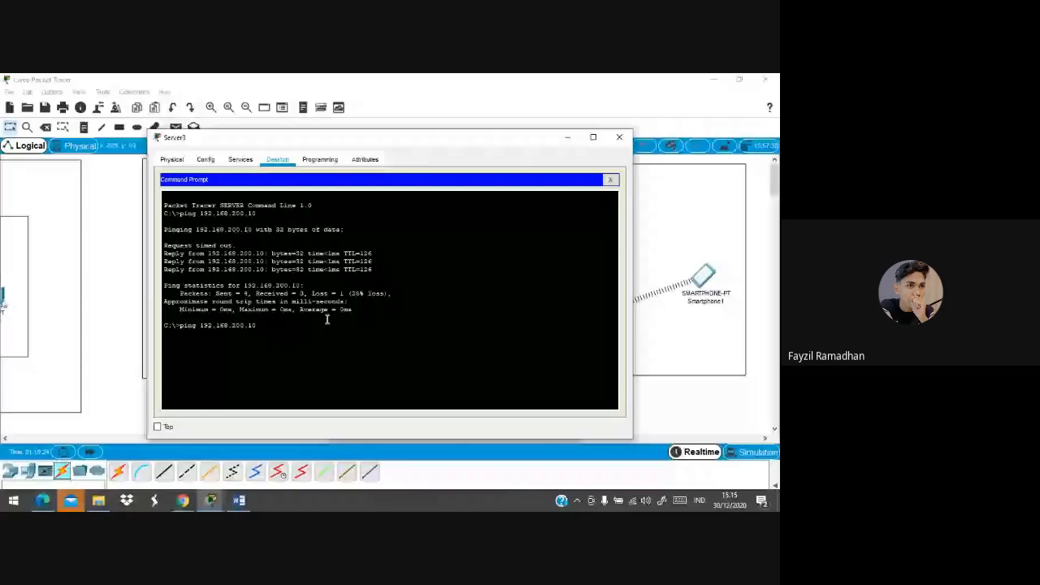
From Server3, ping 192.168.200.1 and 192.168.200.2, stopping each with Ctrl+C, then close the window
key("BackSpace")
key("Return")
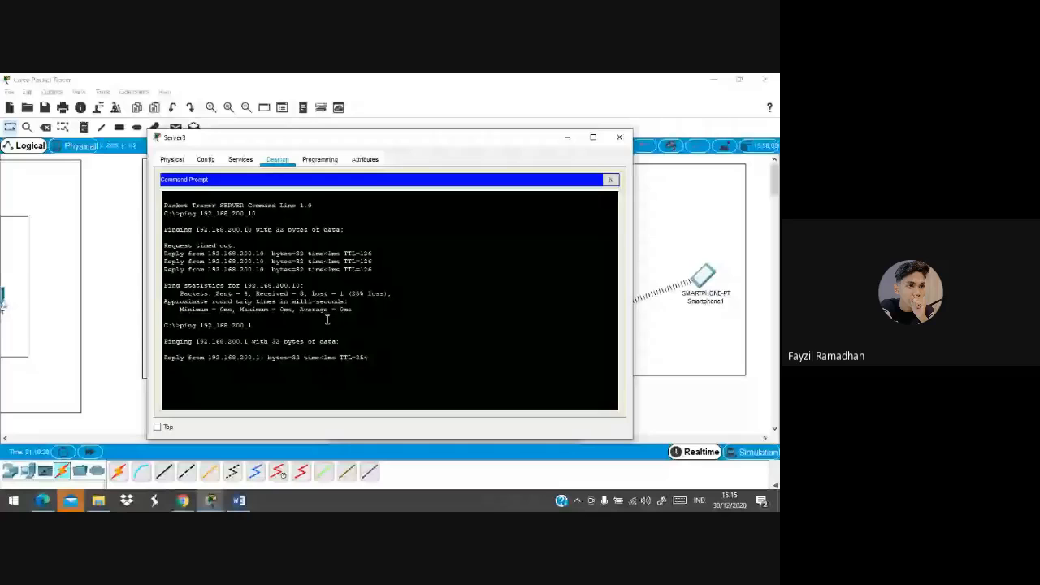
key("ctrl+c")
key("Up")
key("BackSpace")
type("2")
key("Return")
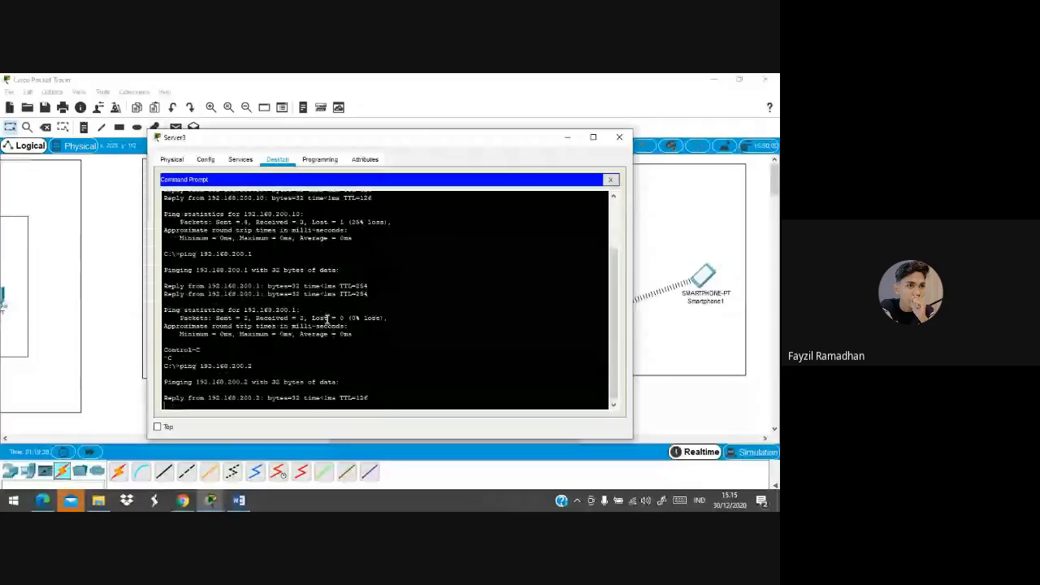
key("ctrl+c")
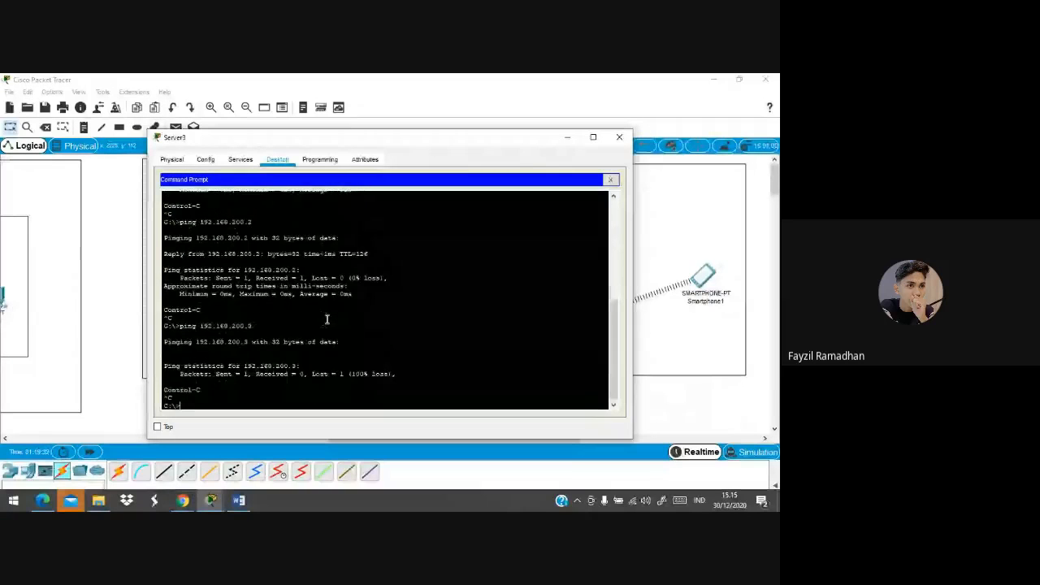
left_click(619, 137)
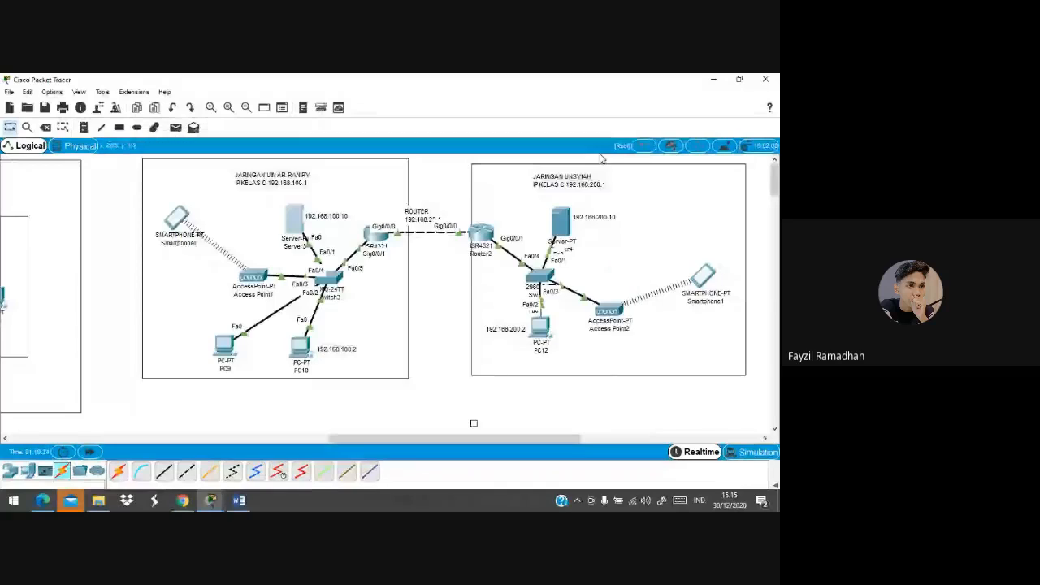
In Server4's command prompt, change the ping address to 192.168.100.2 and run it
left_click(554, 223)
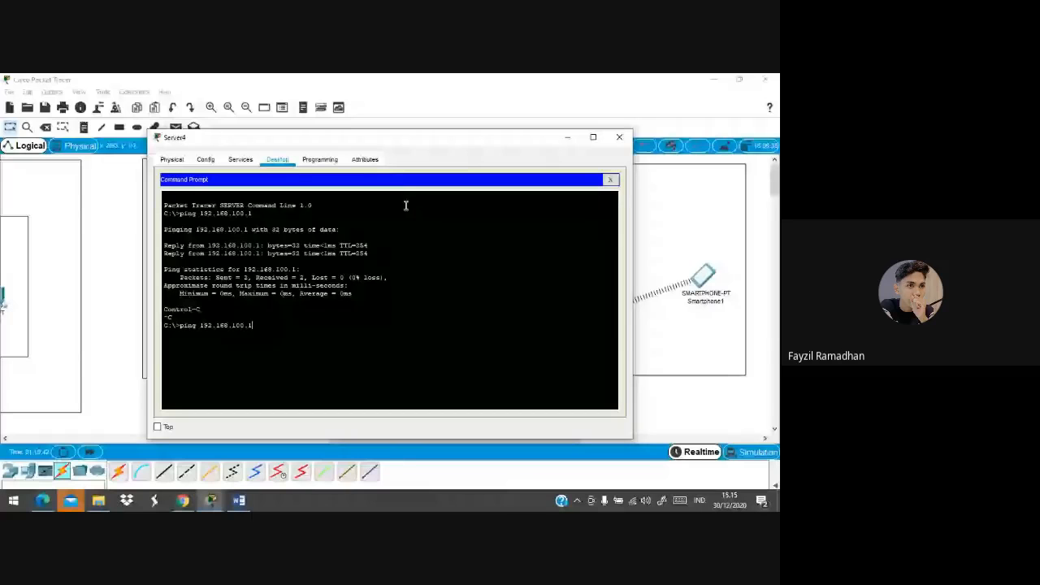
key("BackSpace")
type("2")
key("Return")
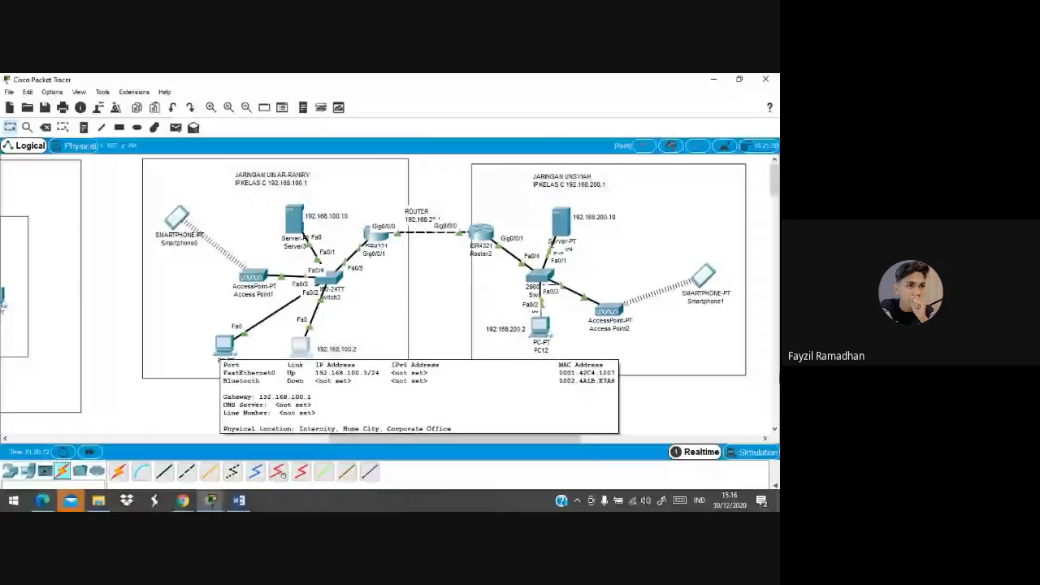
In PC9's command prompt, rerun the previous ping against 192.168.200.2, then close the window
left_click(224, 347)
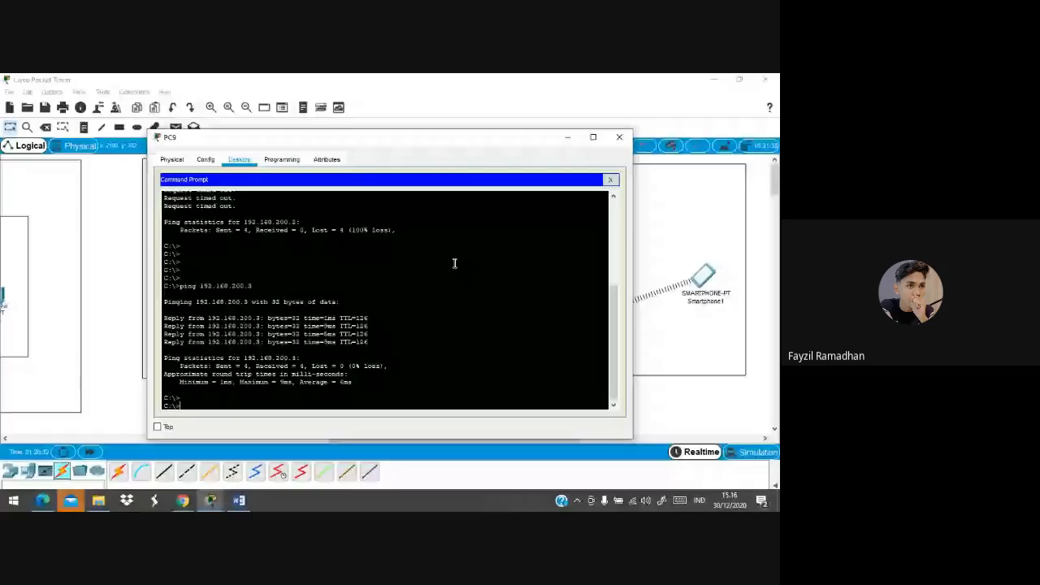
key("Return")
key("Return")
key("Return")
key("Return")
key("Return")
key("Return")
key("Return")
key("Up")
key("BackSpace")
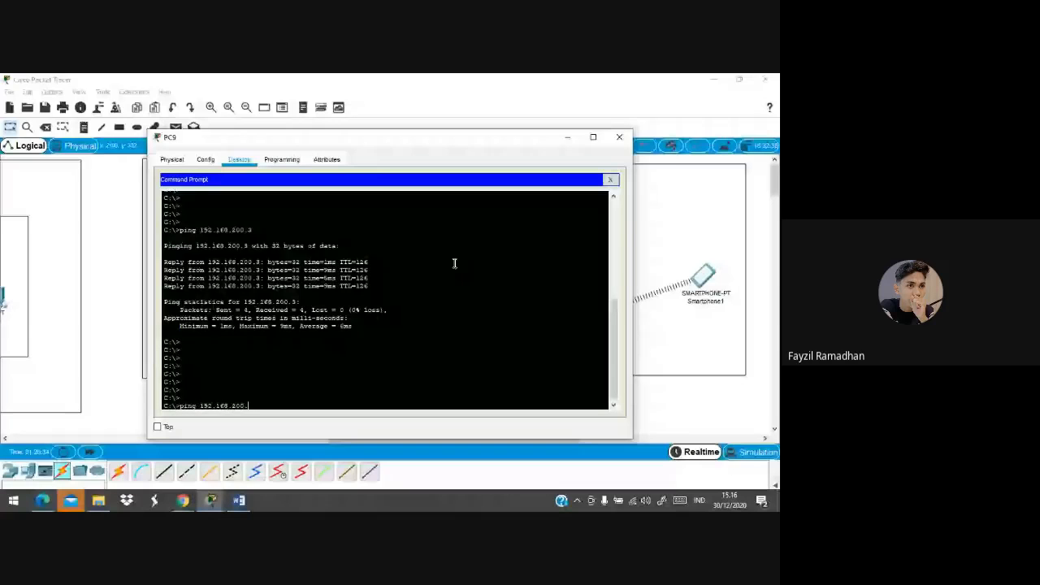
type("2")
key("Return")
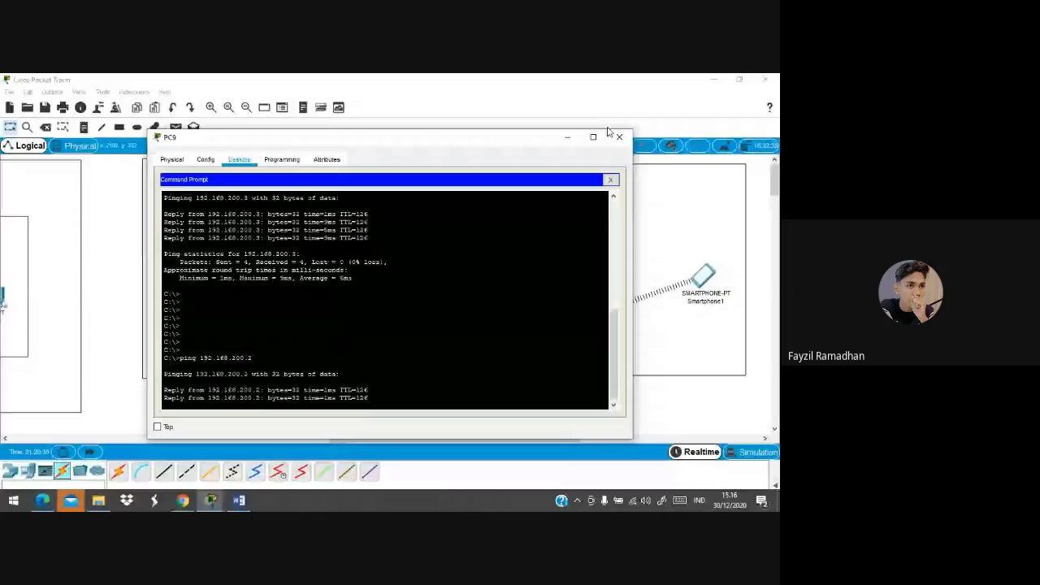
left_click(619, 137)
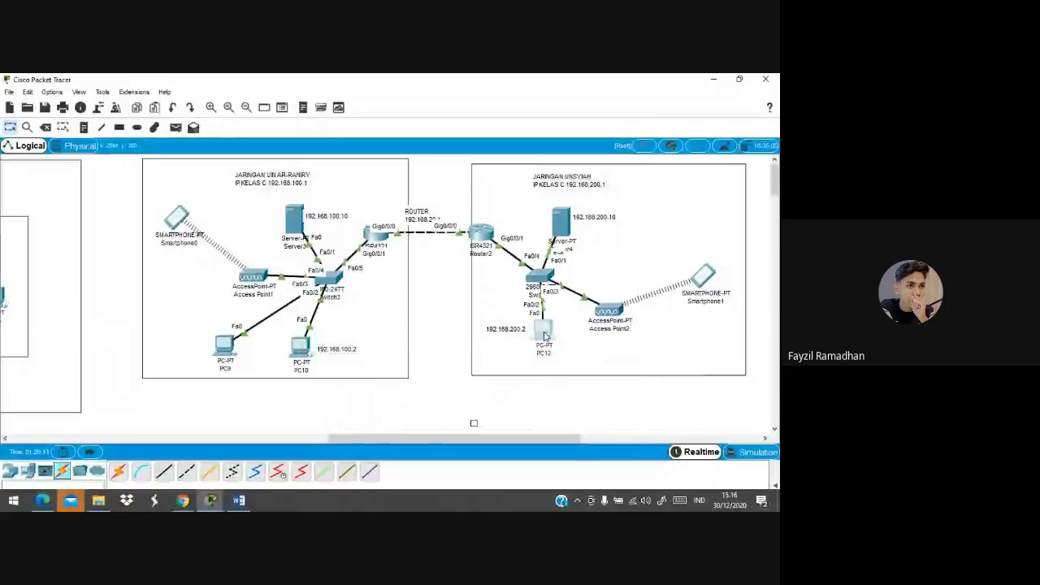
Rerun the ping to 192.168.200.2 from PC10, close its window, and open Router1
left_click(544, 333)
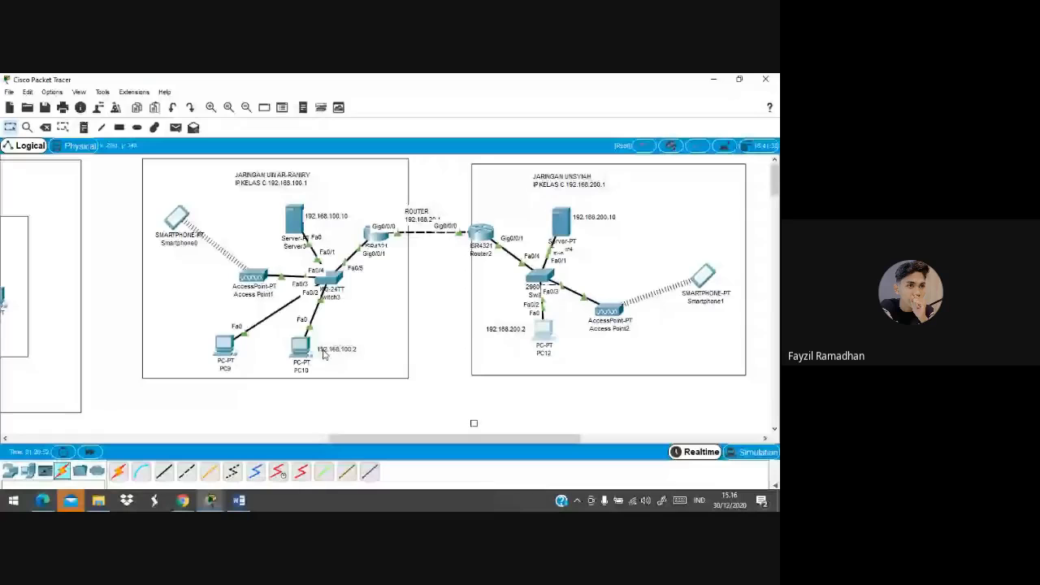
left_click(545, 333)
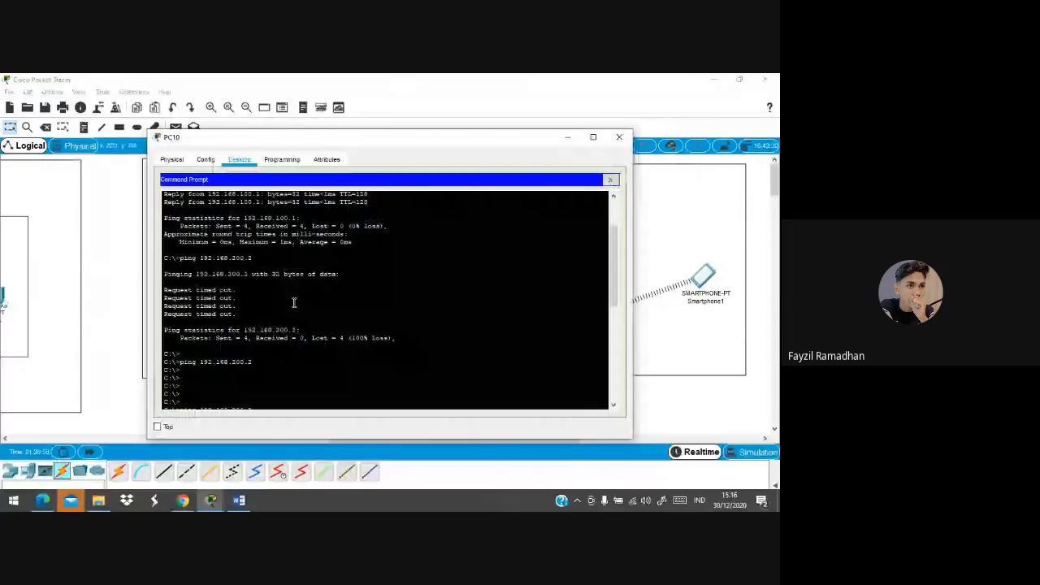
scroll(376, 294, "down", 3)
key("Up")
key("Return")
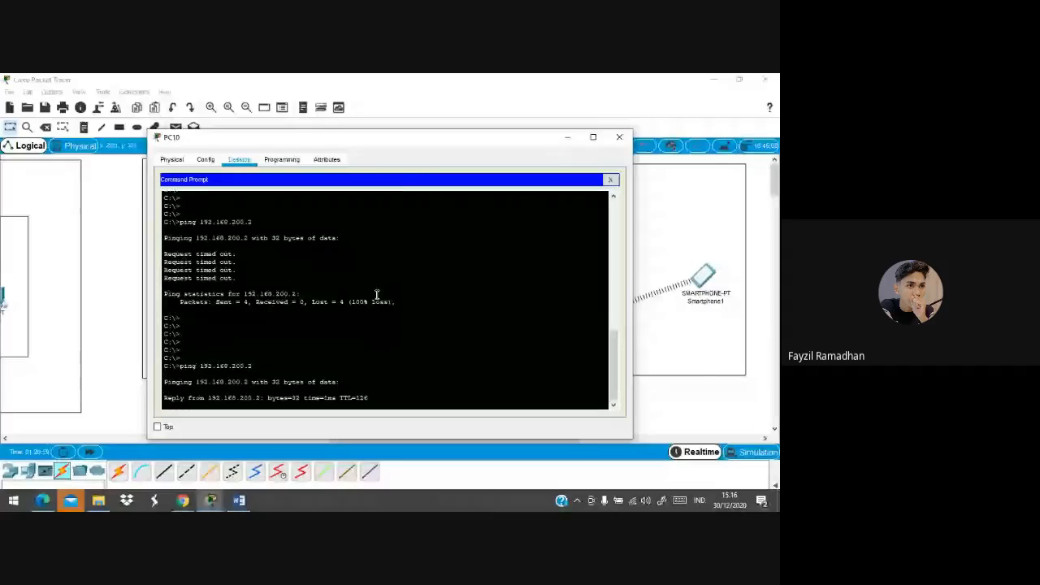
left_click(615, 143)
left_click(376, 242)
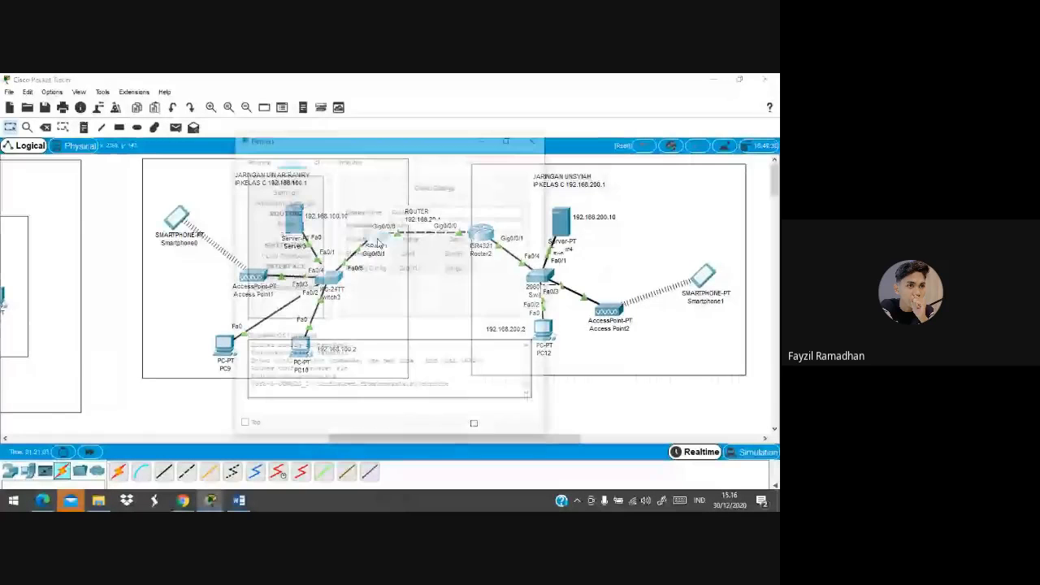
left_click(284, 287)
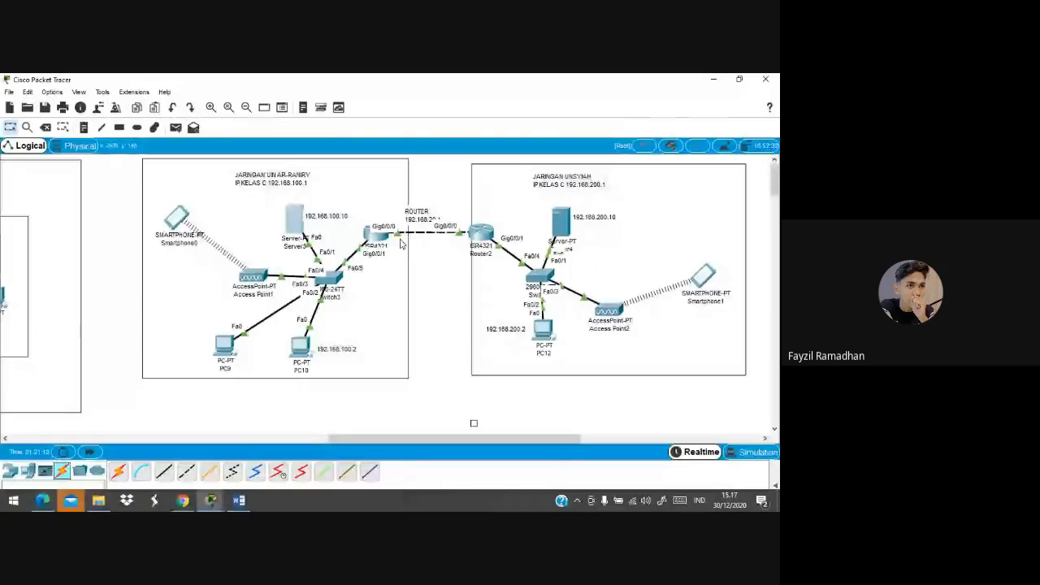
left_click(376, 236)
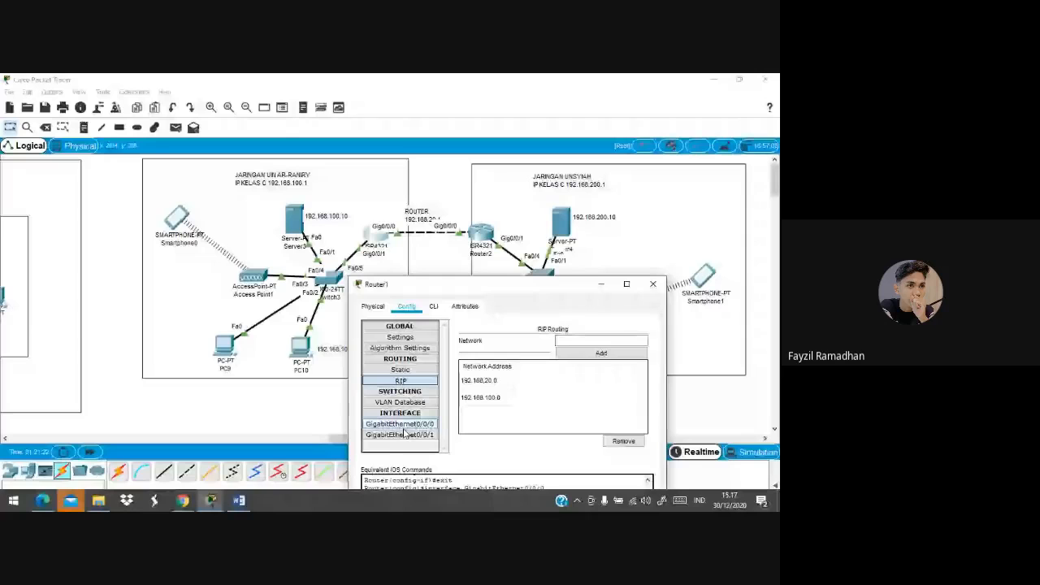
left_click(403, 426)
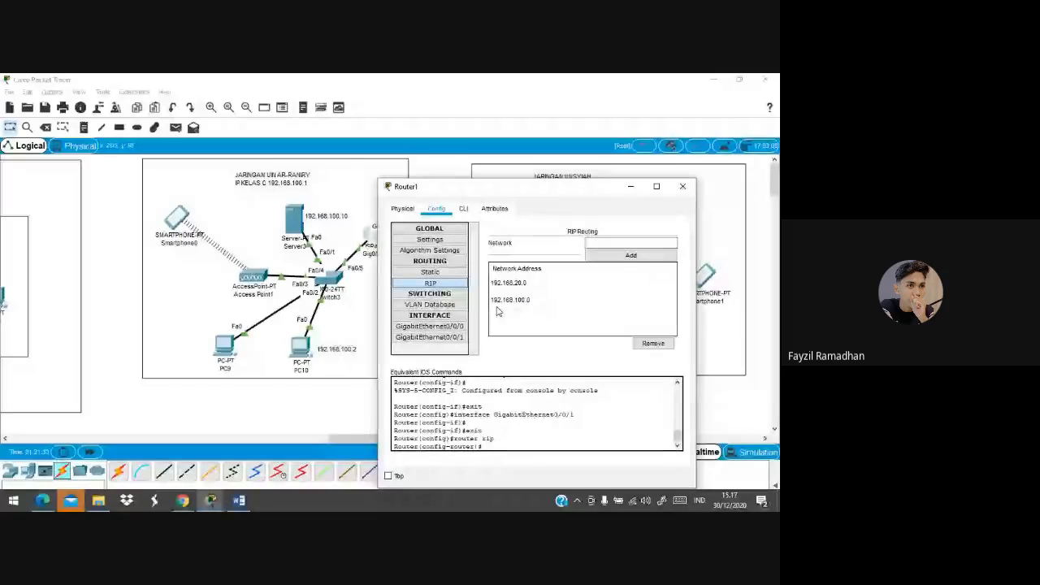
left_click(512, 303)
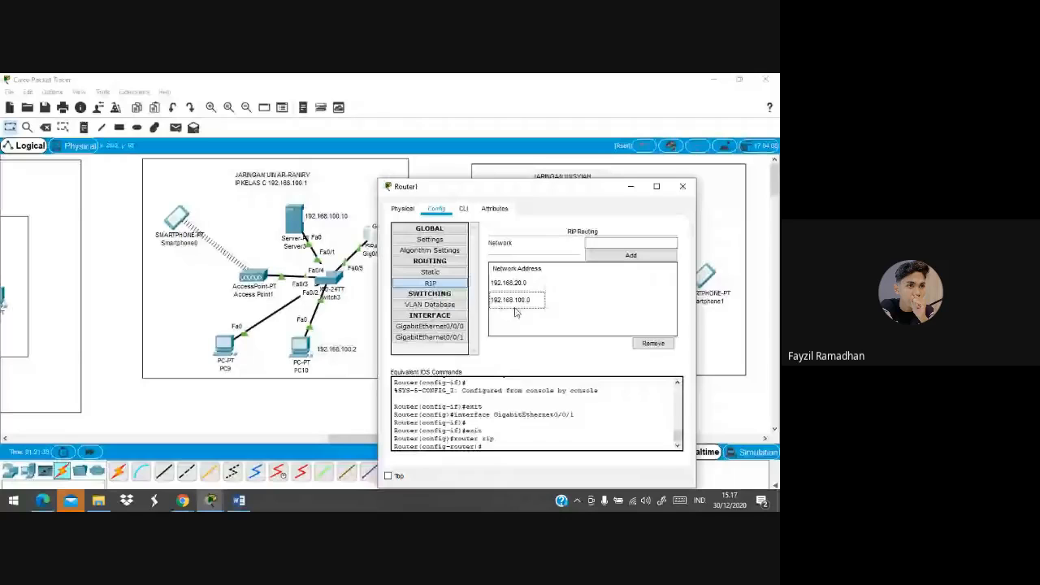
left_click(631, 186)
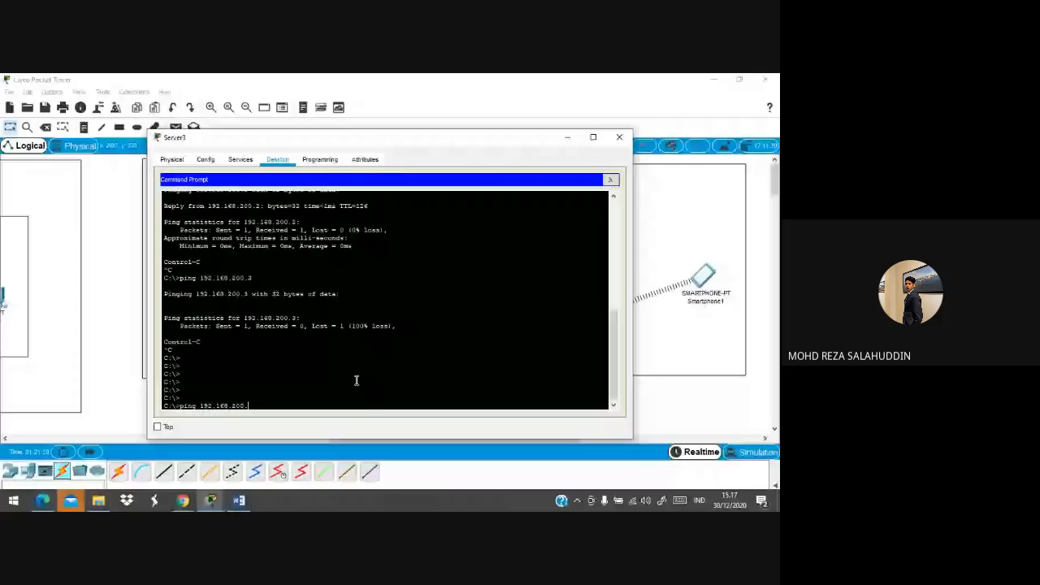
Run the ping to 192.168.200.2, mute the Meet microphone, and return to Packet Tracer
type("2.168.200.")
key("Return")
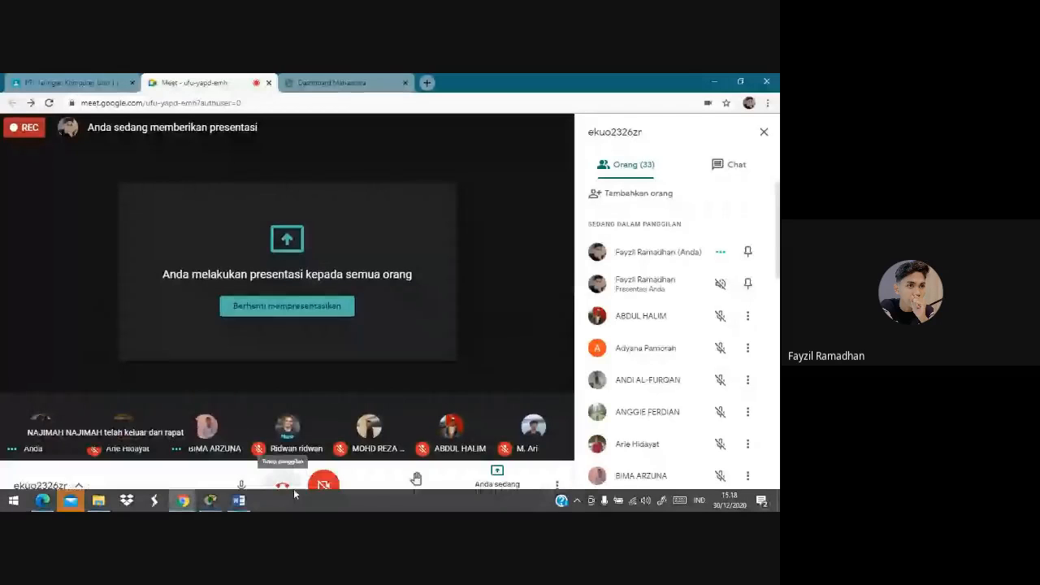
left_click(253, 483)
mouse_move(210, 500)
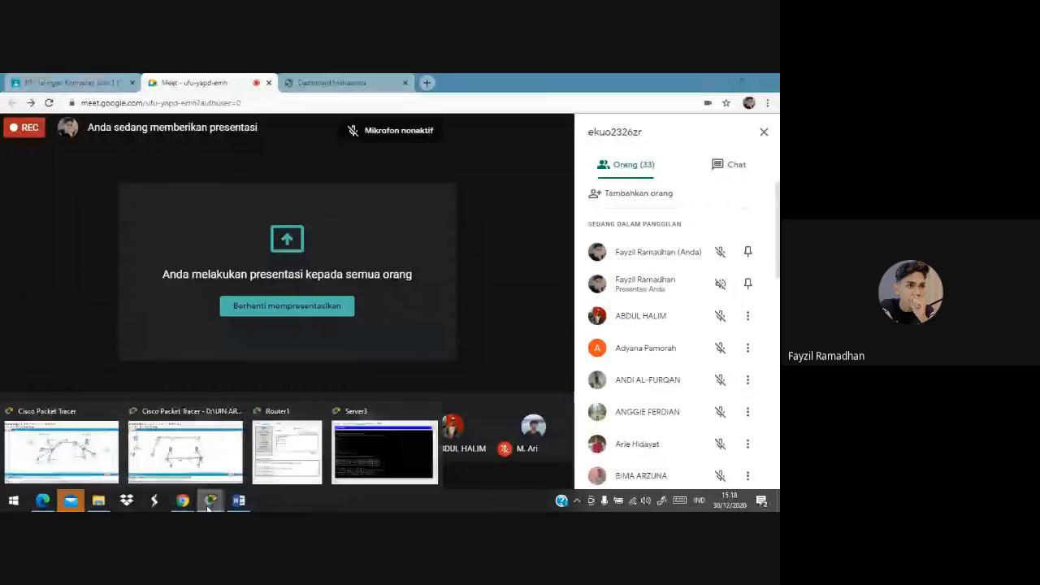
left_click(102, 442)
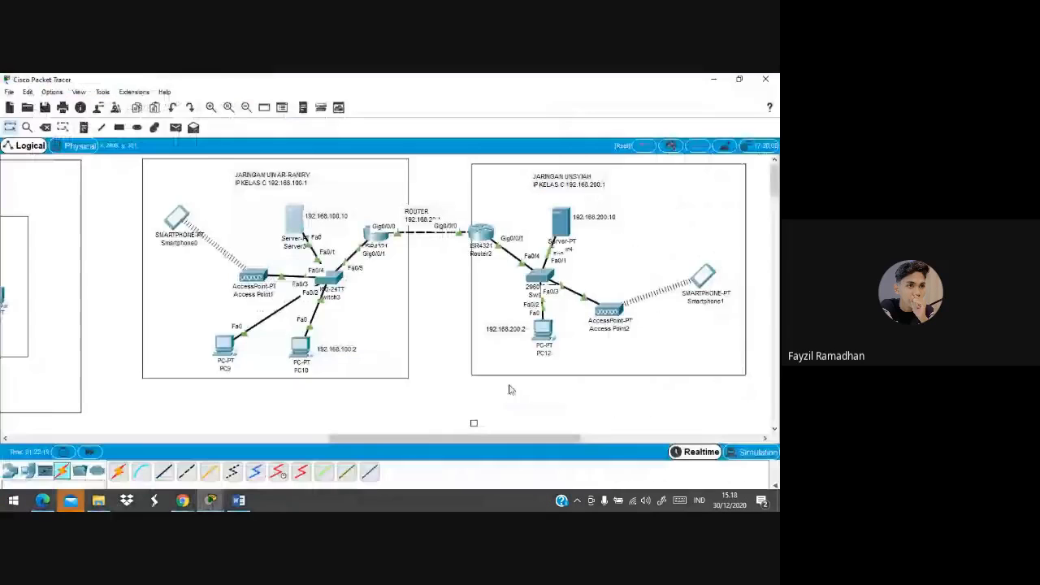
left_click(190, 505)
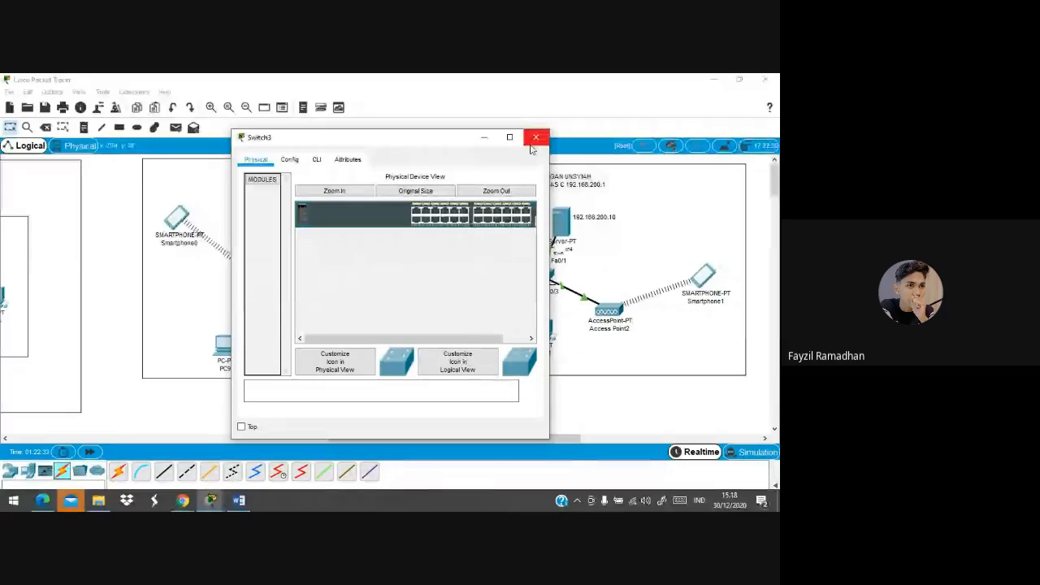
left_click(533, 145)
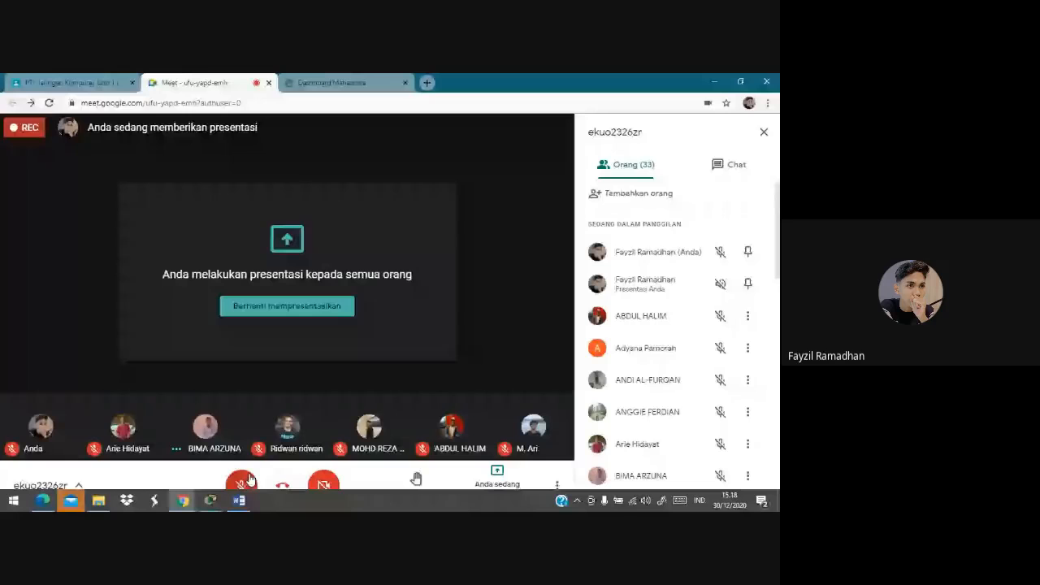
Unmute the Meet microphone and switch back to the Packet Tracer topology window
left_click(250, 480)
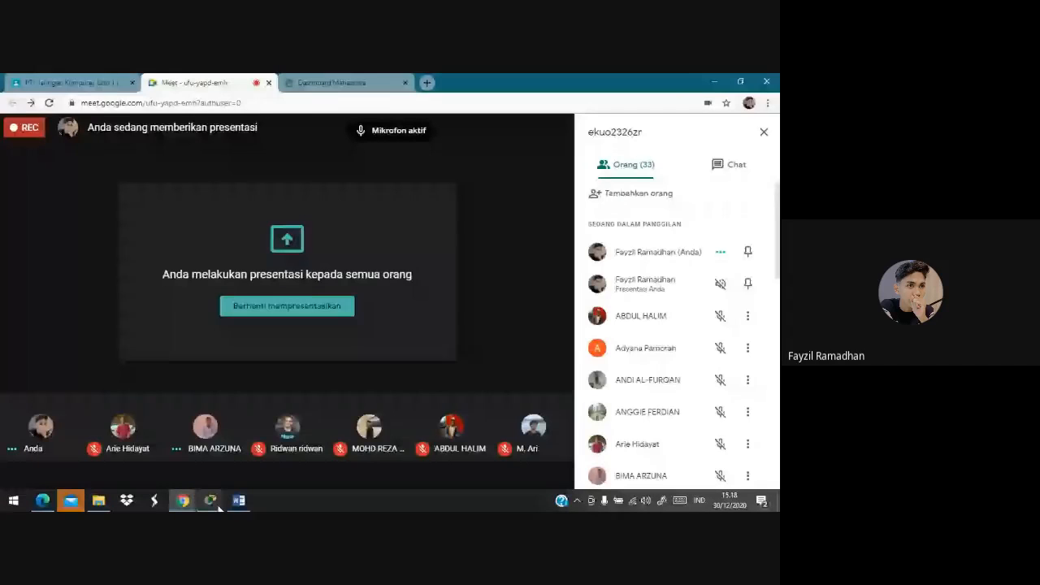
left_click(213, 502)
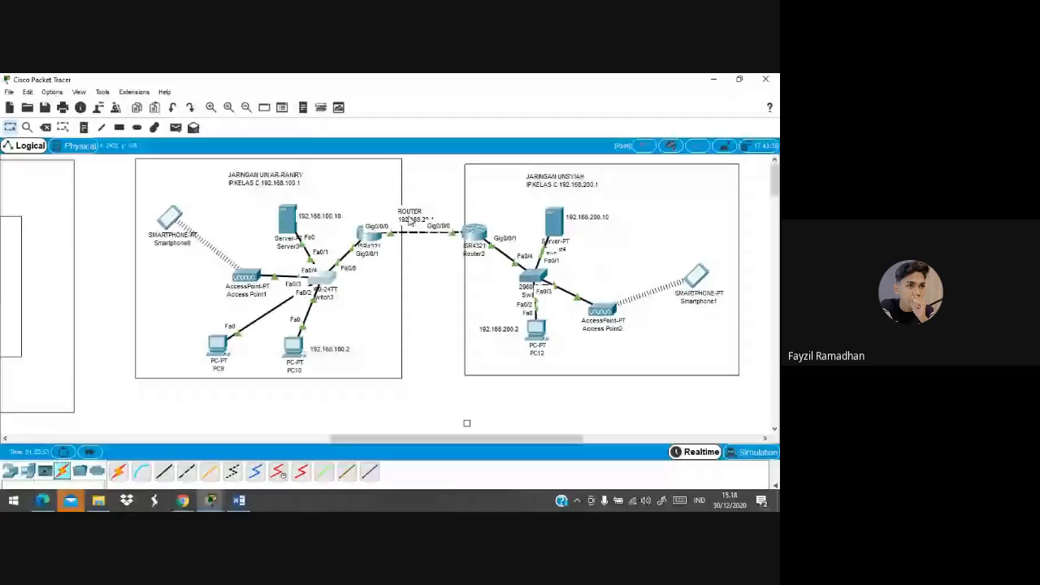
left_click(372, 236)
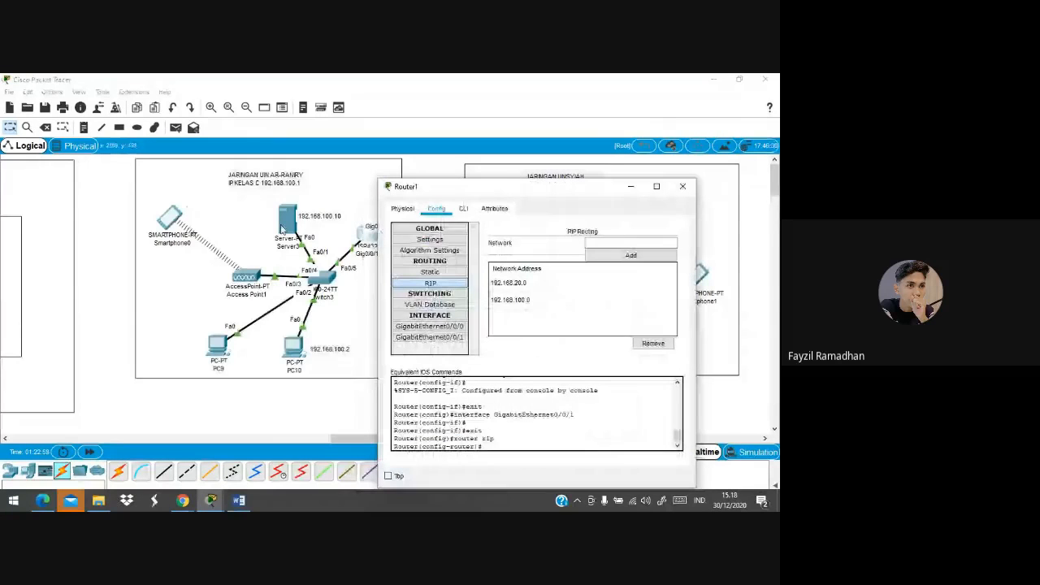
left_click(282, 228)
left_click(277, 160)
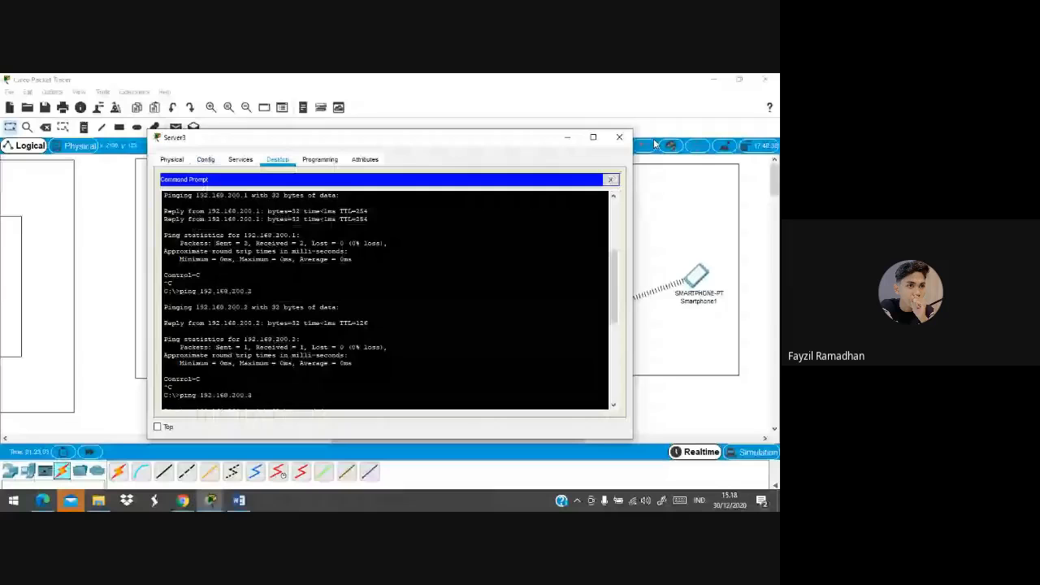
left_click(611, 179)
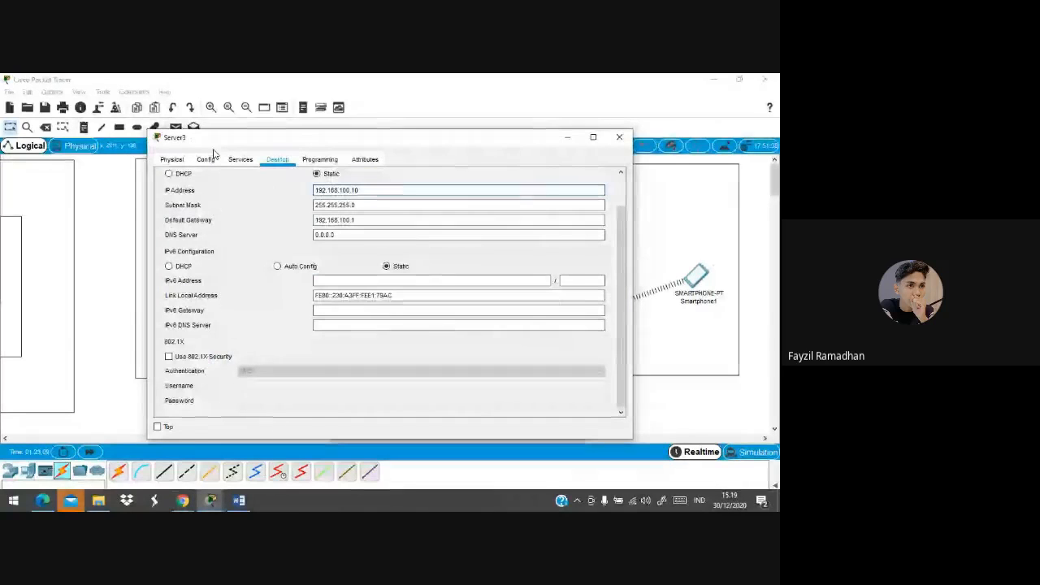
left_click(356, 220)
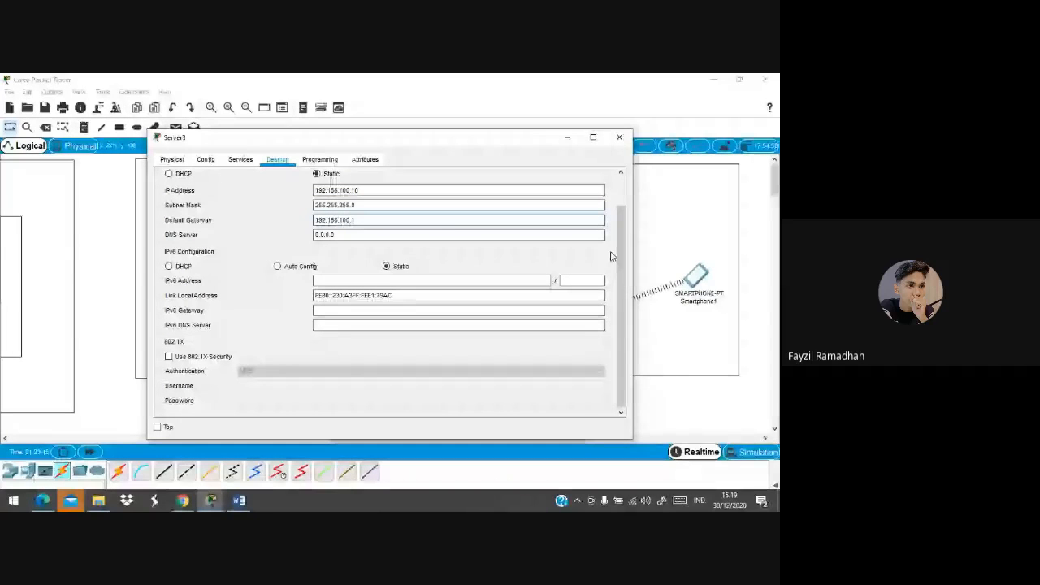
left_click(567, 136)
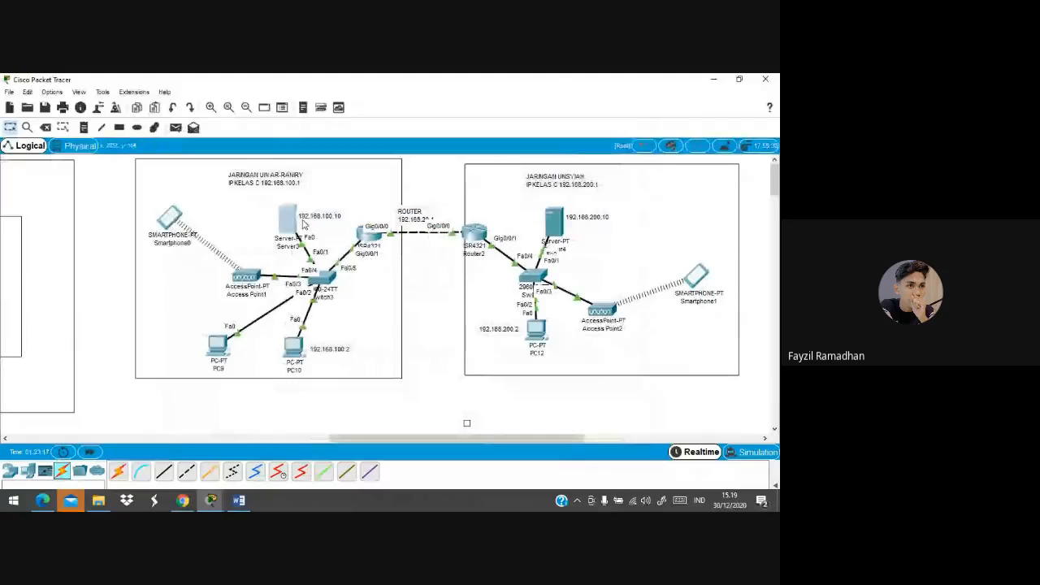
left_click(288, 229)
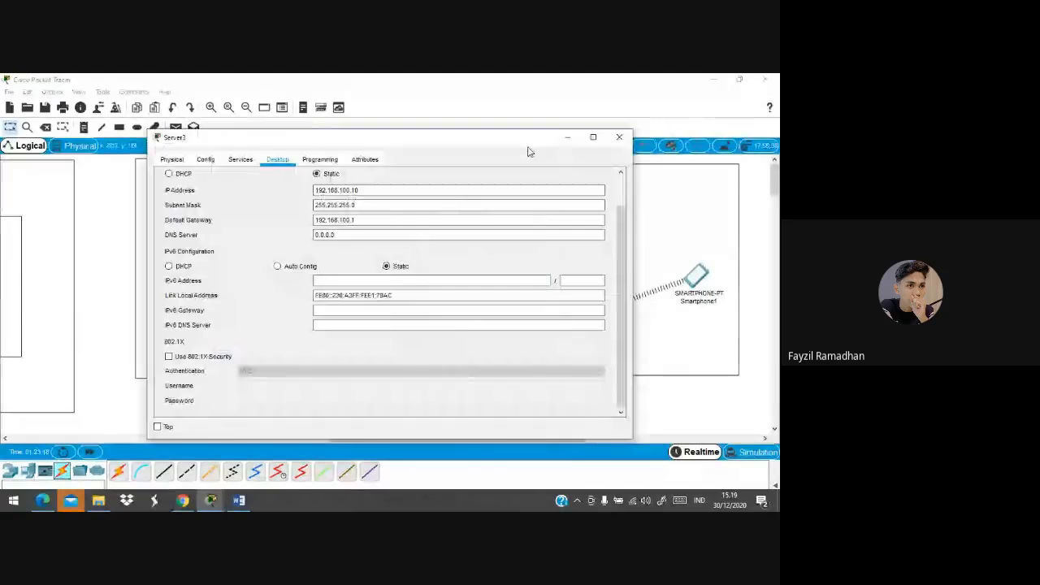
left_click(618, 138)
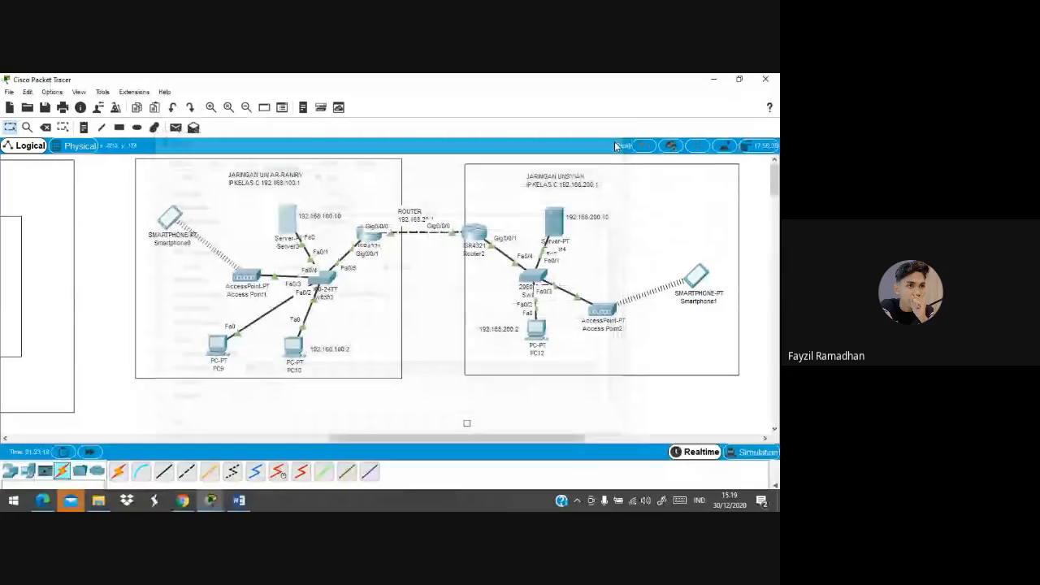
left_click(368, 236)
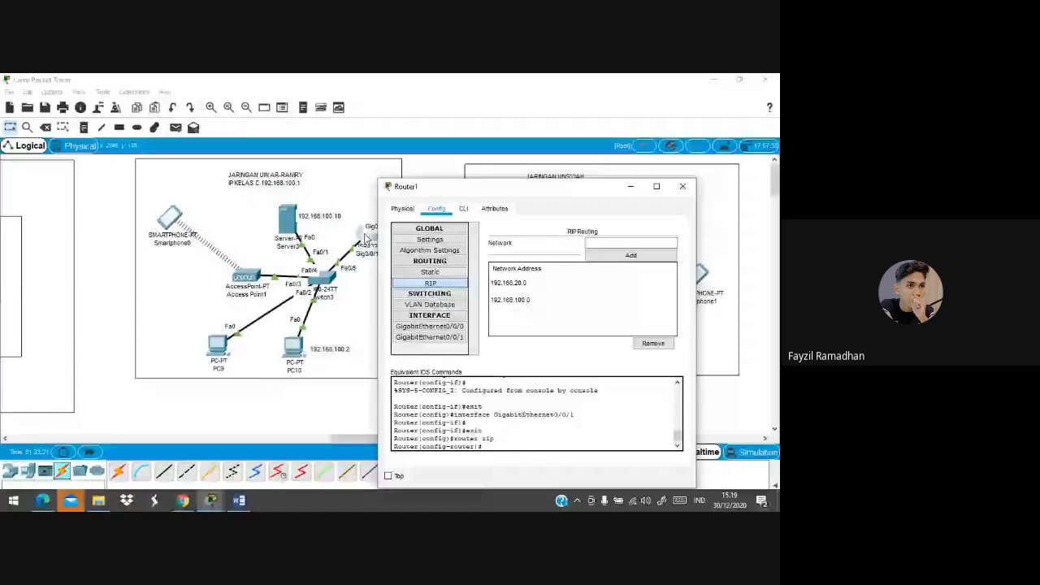
left_click(429, 337)
left_click(429, 328)
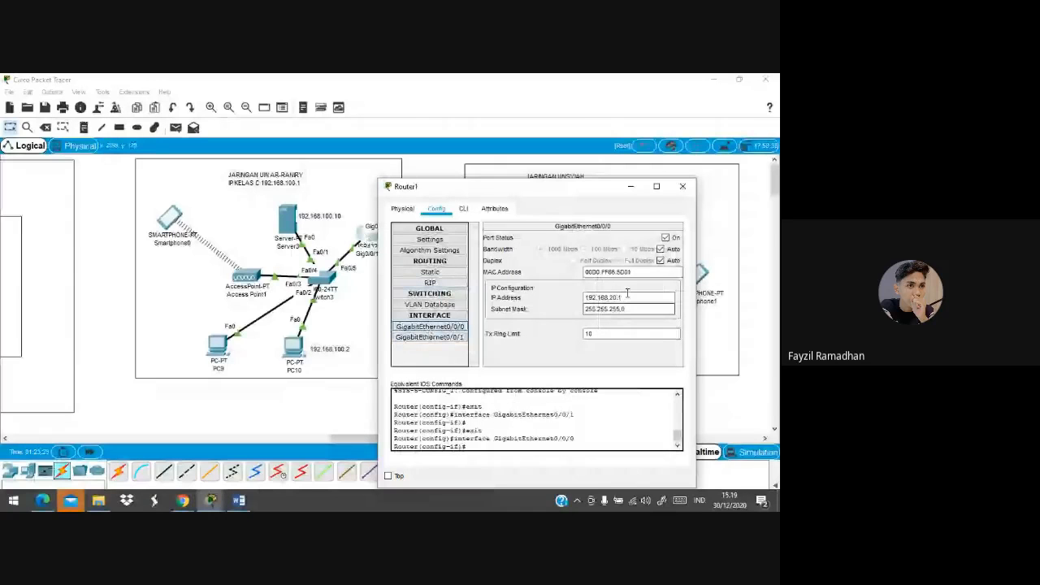
left_click(682, 187)
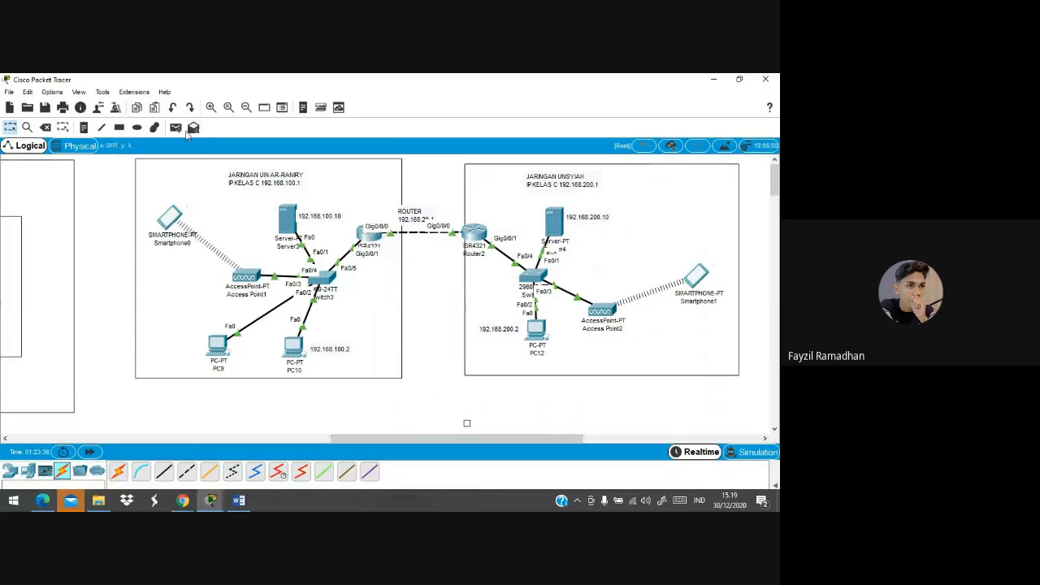
Open the View menu and close it again without choosing an option
left_click(78, 94)
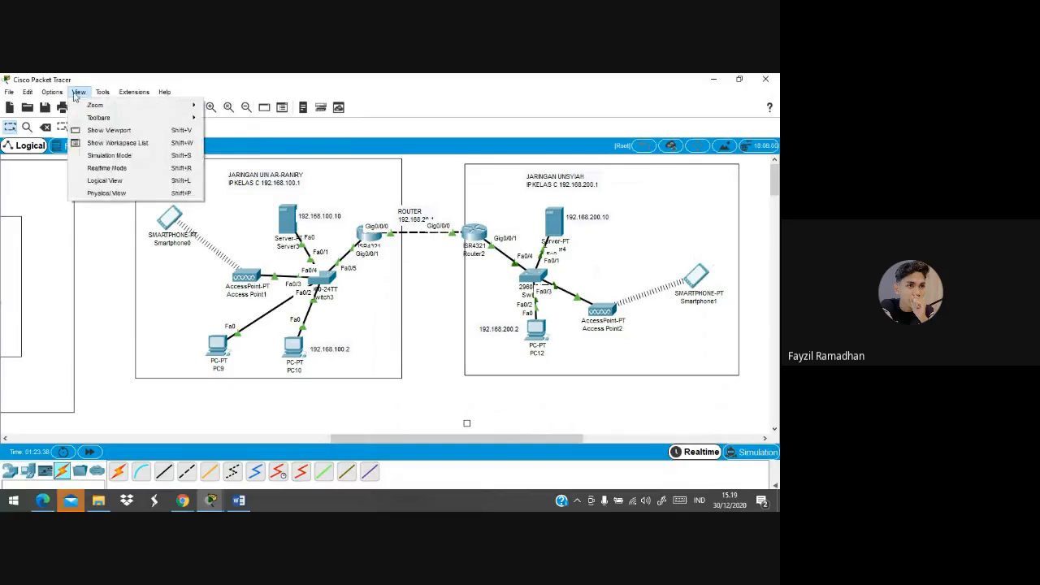
left_click(54, 93)
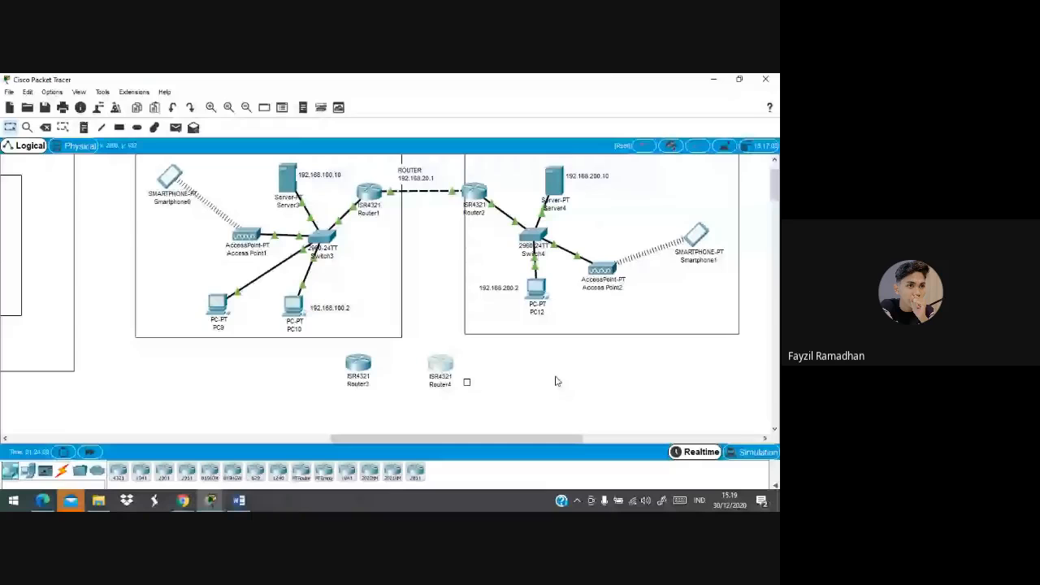
Box-select Router3 and Router4 and delete them, confirming the deletion of both routers
left_click_drag(358, 363, 364, 363)
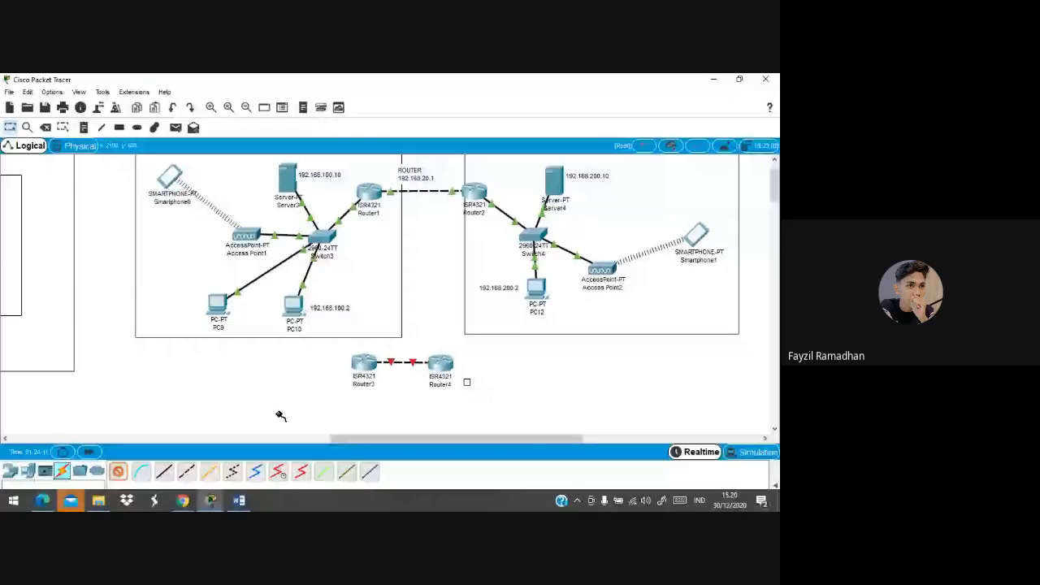
left_click(351, 369)
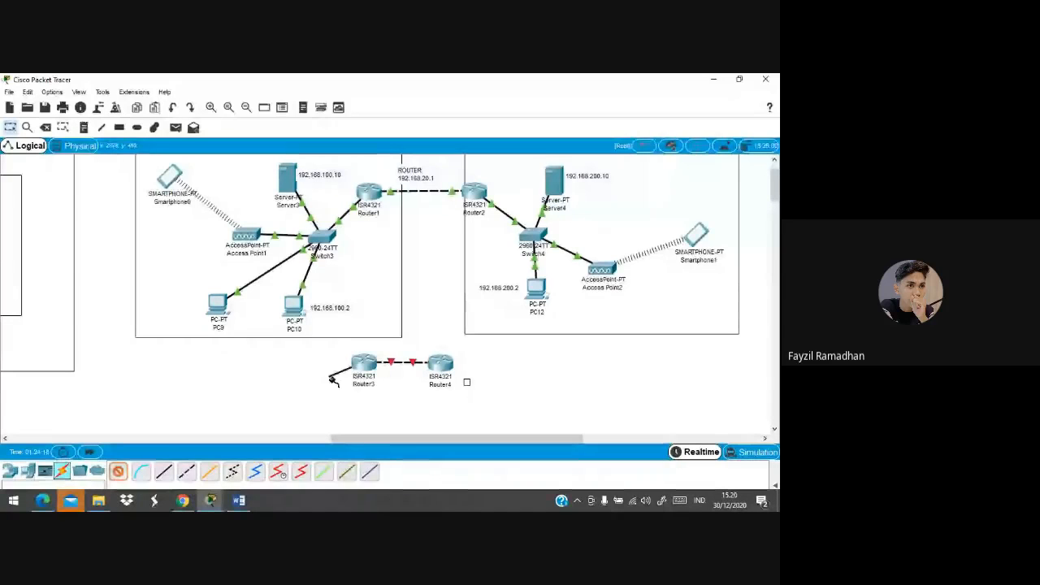
key("Escape")
left_click_drag(499, 374, 360, 366)
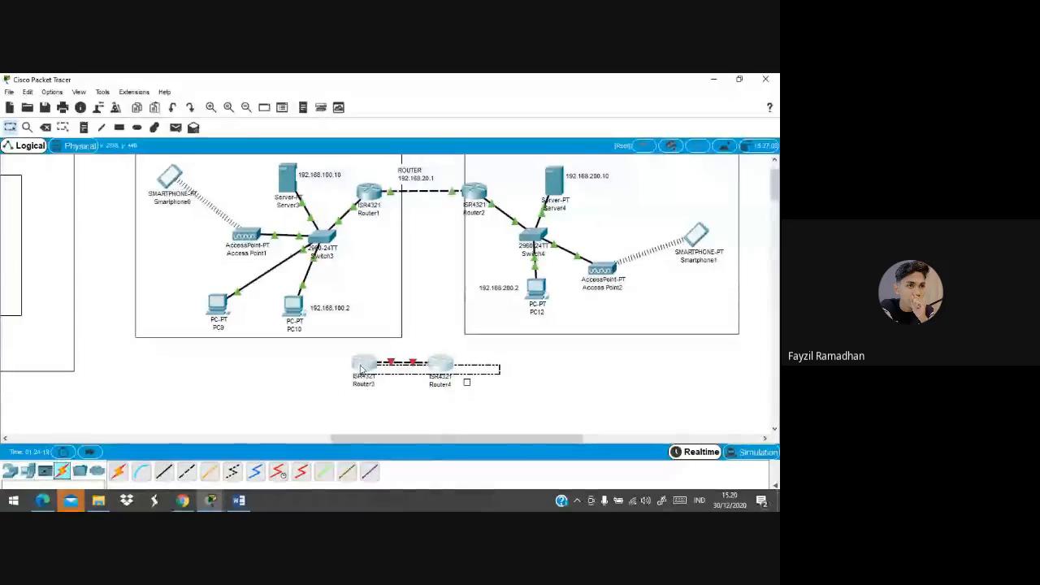
key("Delete")
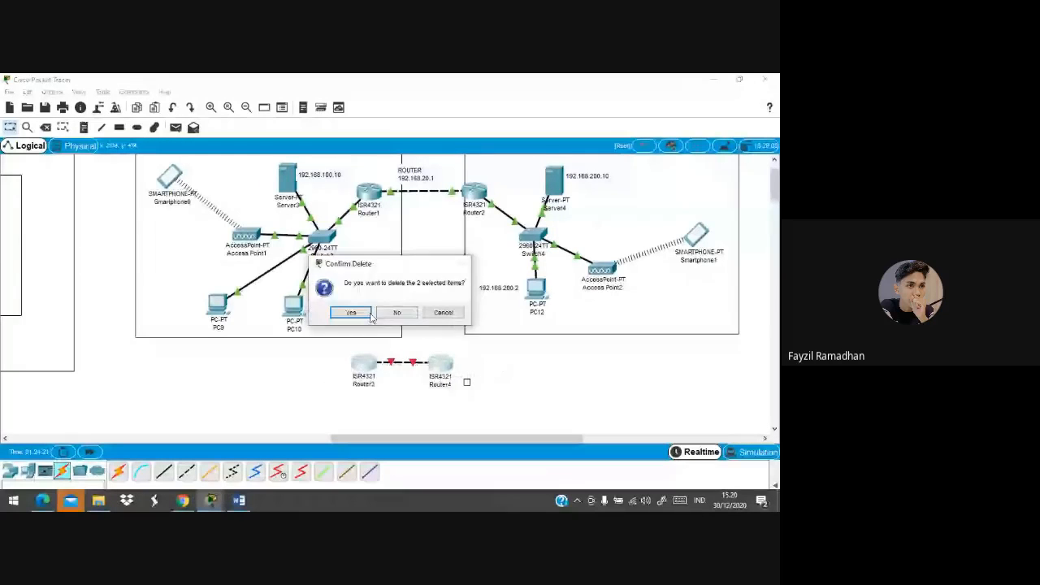
left_click(370, 314)
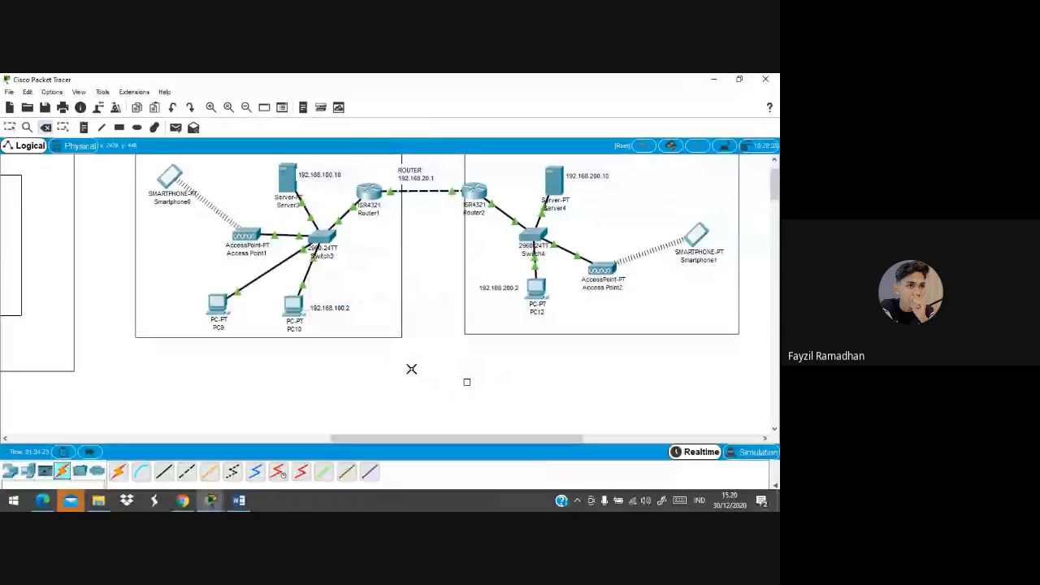